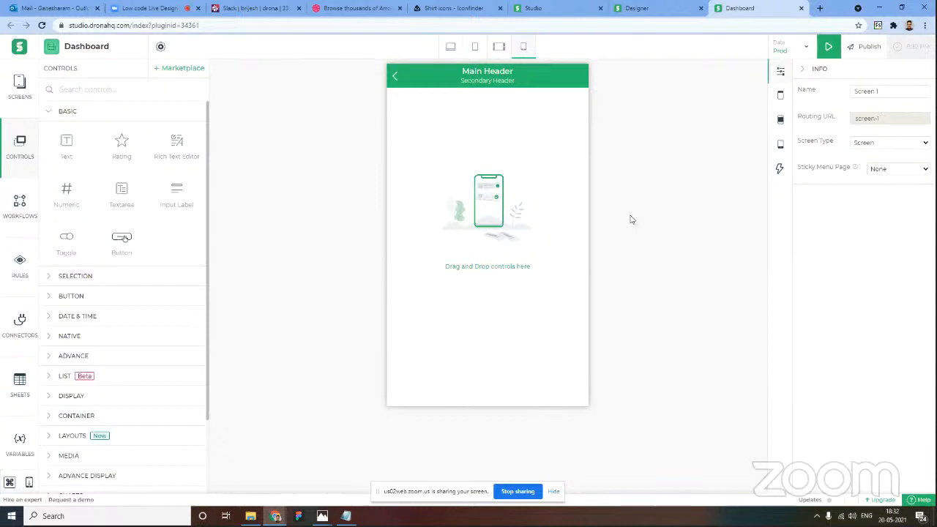
# Step: Change the background colour of Screen 1's header to the white theme colour
pyautogui.click(781, 121)
pyautogui.click(780, 95)
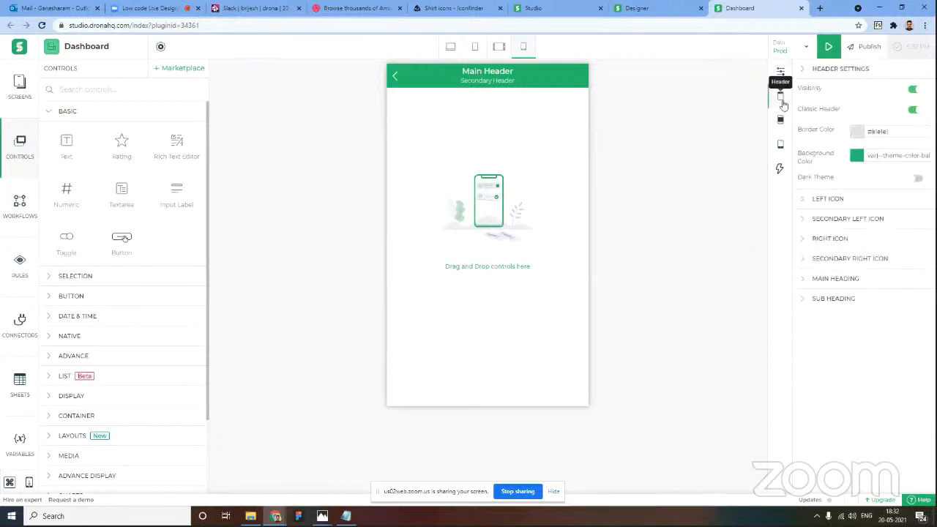
pyautogui.click(860, 163)
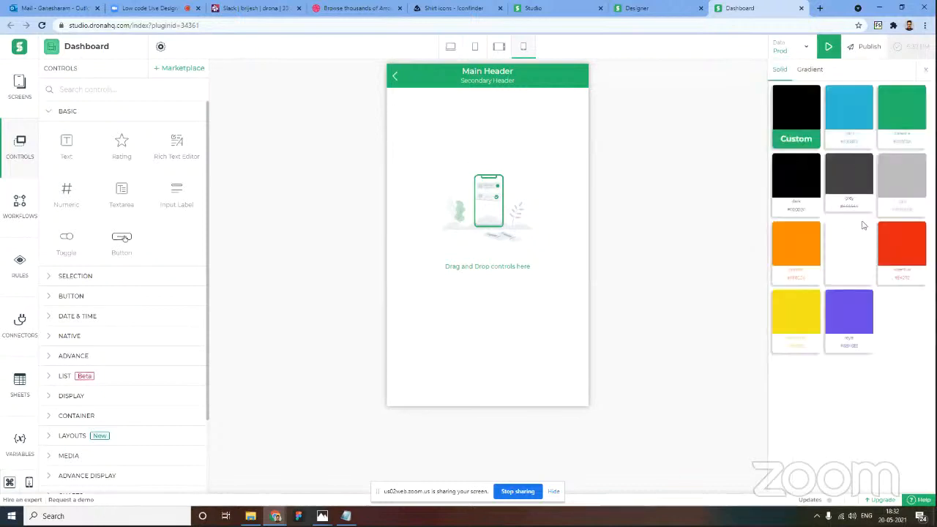
pyautogui.click(904, 165)
pyautogui.click(926, 70)
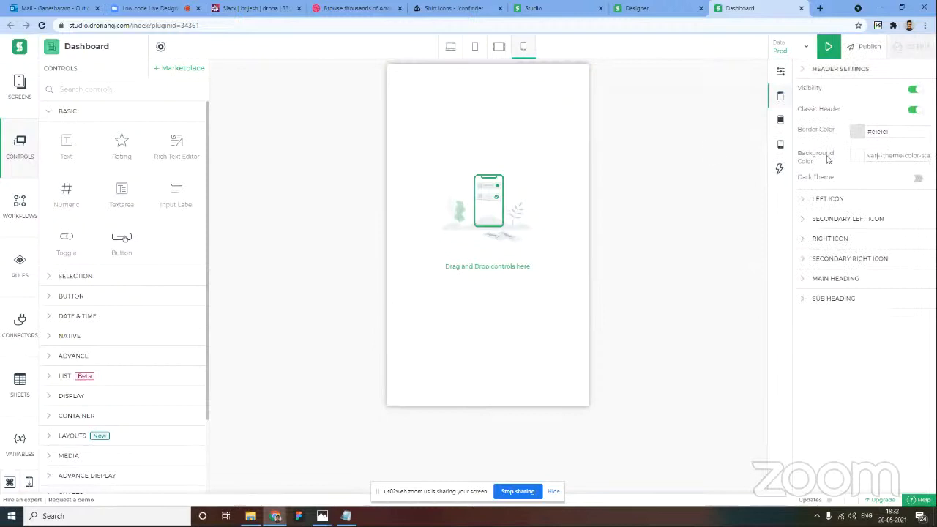
# Step: Search the controls for "hea" and place the custom header2 control at the top of the screen
pyautogui.click(73, 90)
pyautogui.write('he')
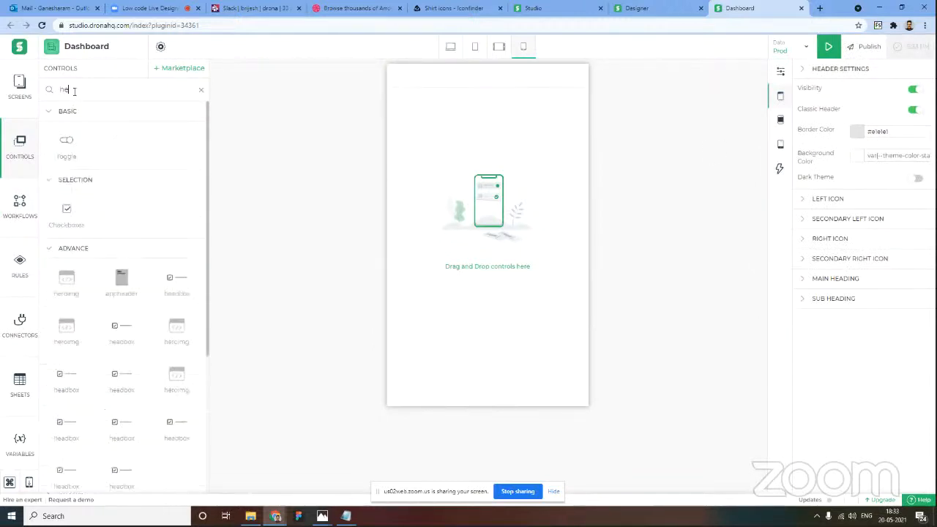
pyautogui.write('a')
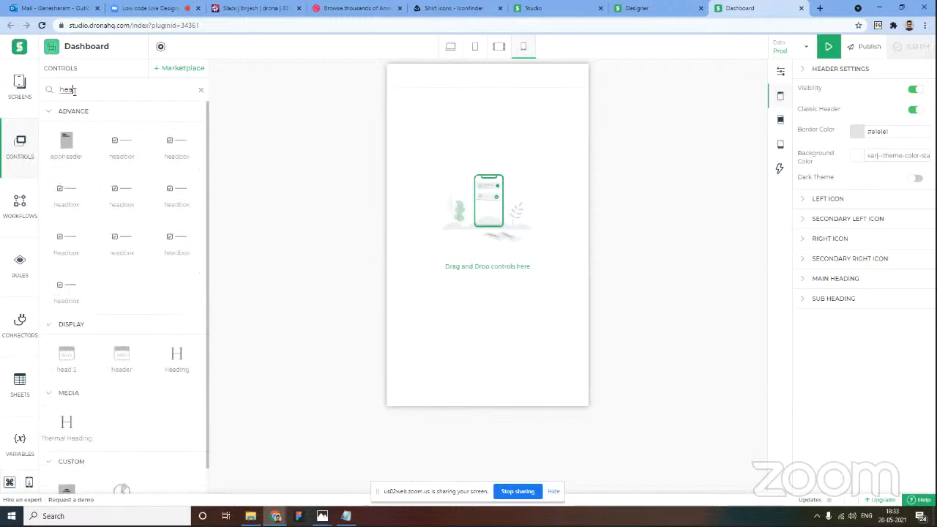
pyautogui.scroll(-1, 132, 358)
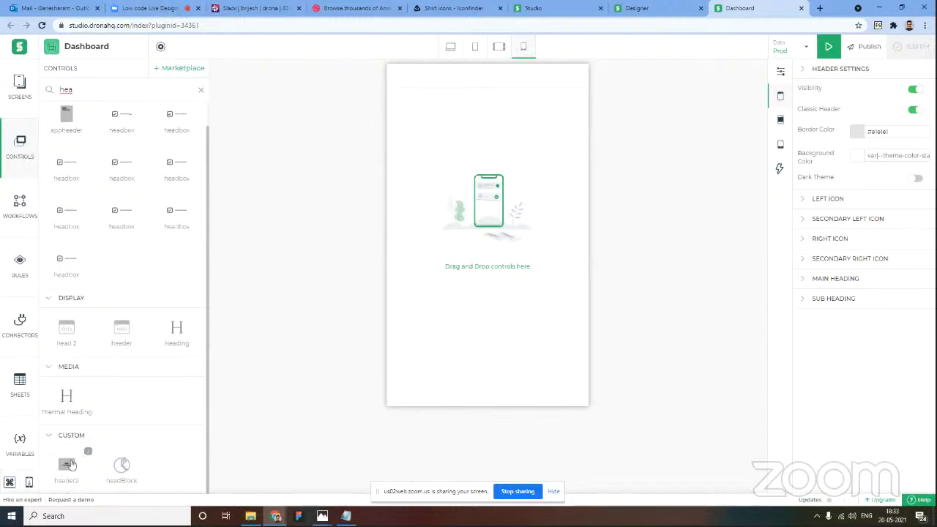
pyautogui.moveTo(70, 464); pyautogui.dragTo(494, 80)
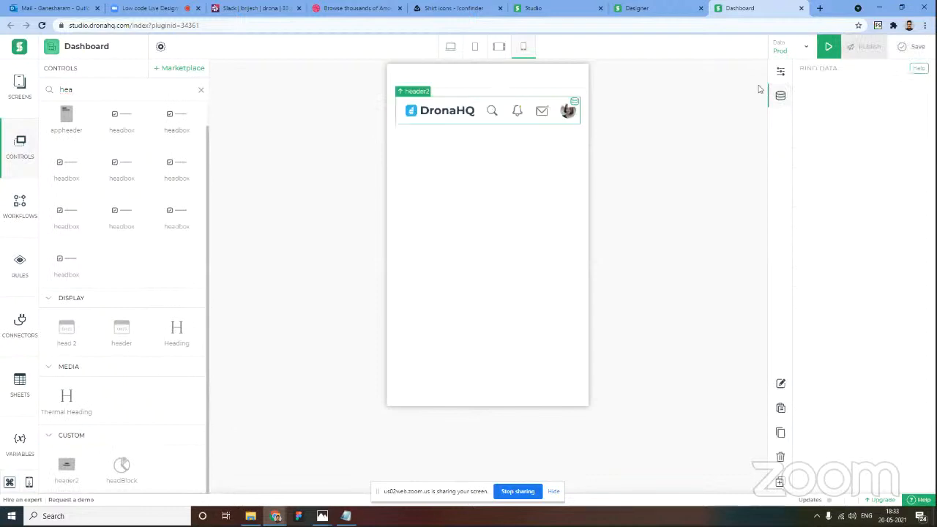
# Step: Turn off the Classic Header setting and move the header2 control up into the screen's header area
pyautogui.click(639, 146)
pyautogui.click(780, 96)
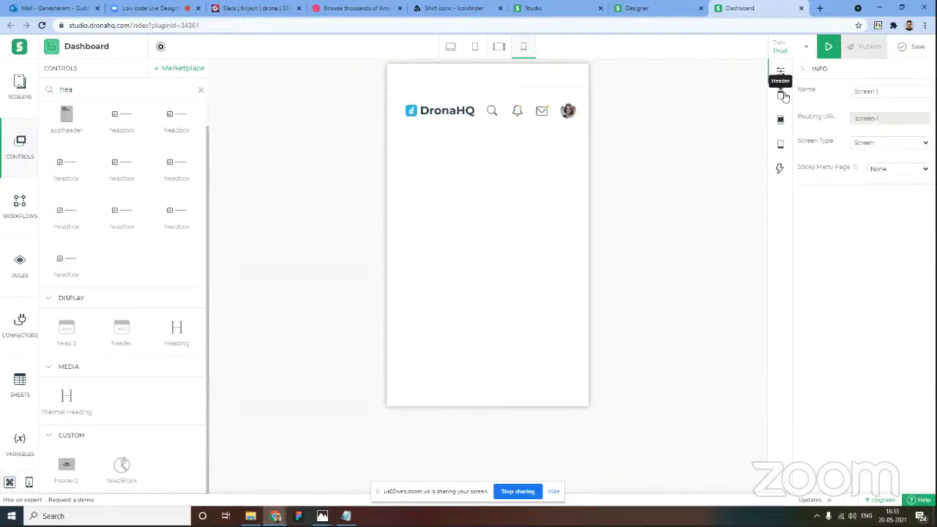
pyautogui.click(917, 110)
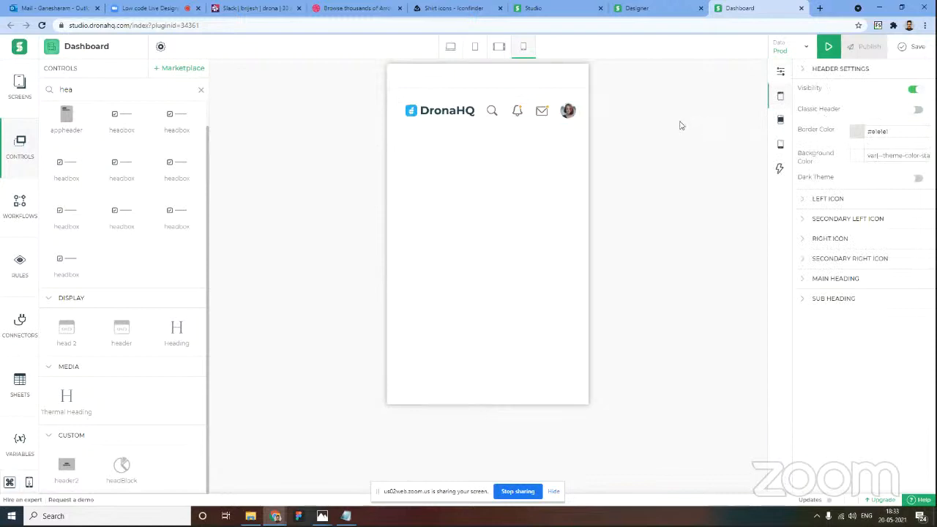
pyautogui.click(680, 123)
pyautogui.moveTo(485, 107); pyautogui.dragTo(484, 86)
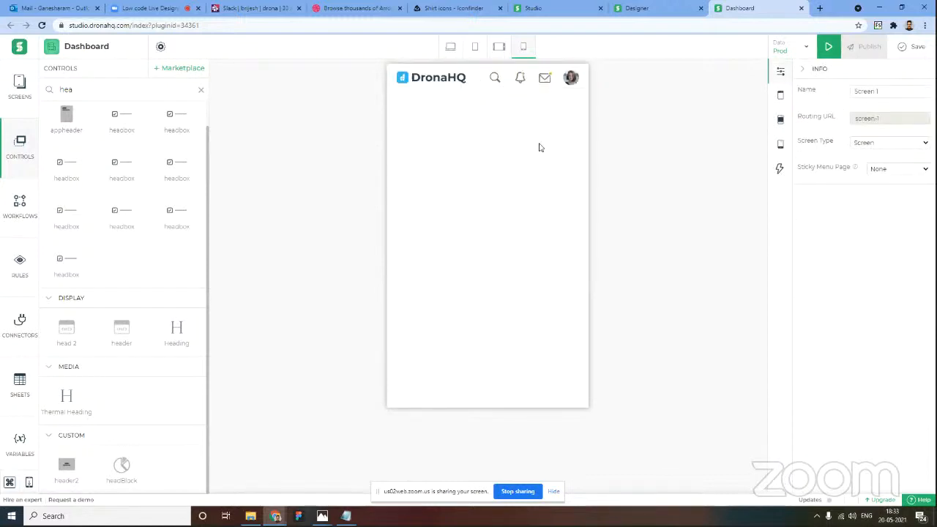
pyautogui.click(579, 154)
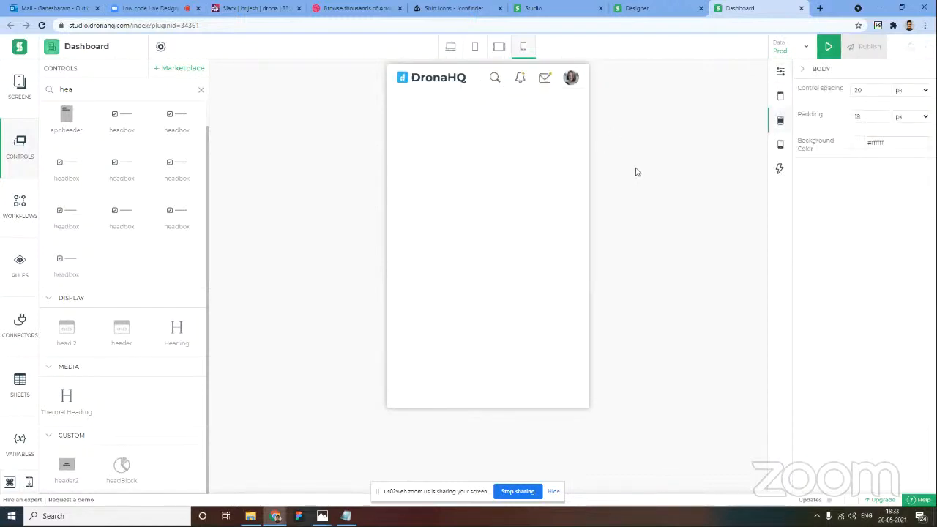
pyautogui.click(598, 159)
pyautogui.click(780, 118)
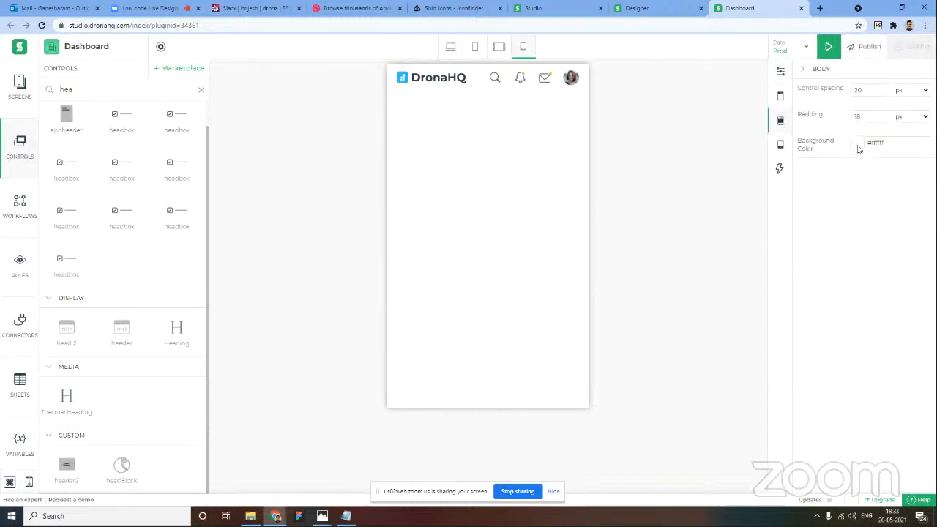
pyautogui.click(658, 176)
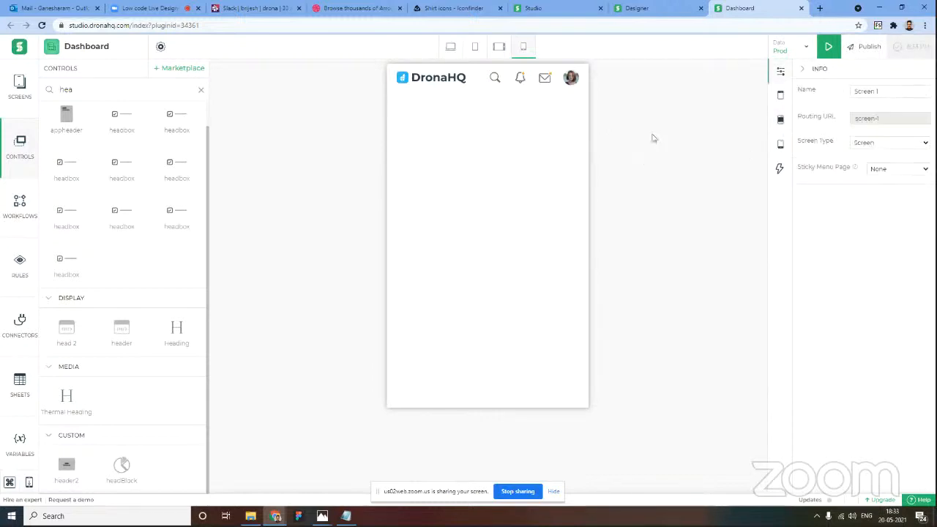
# Step: Switch to the desktop preview and set Screen 1's sticky menu page to menu 2
pyautogui.click(459, 51)
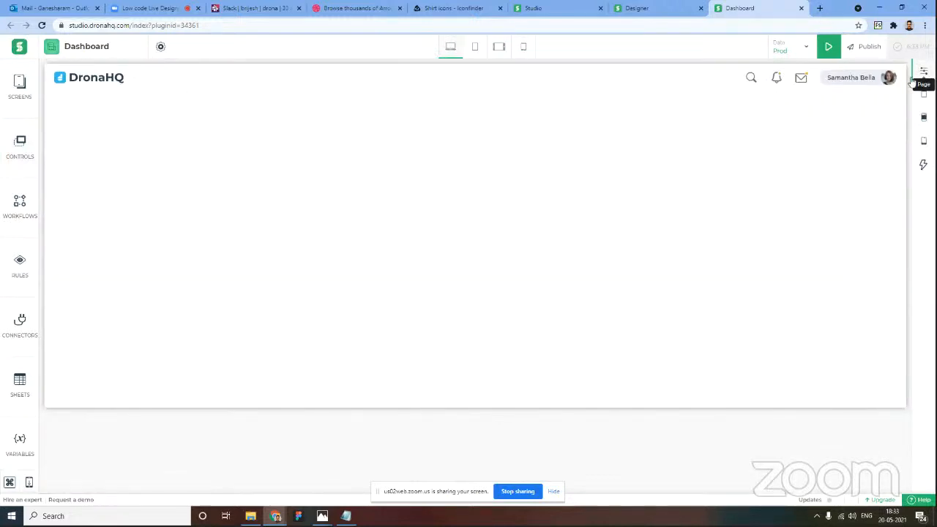
pyautogui.click(829, 143)
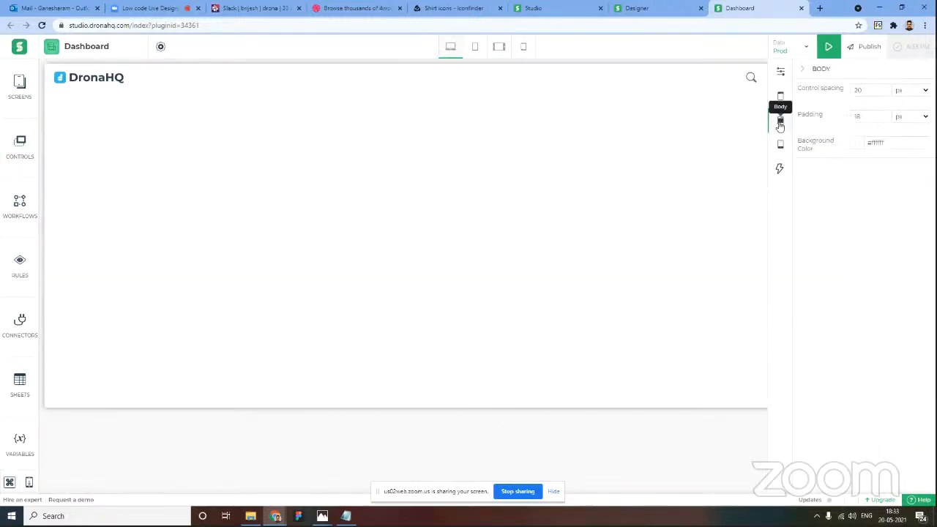
pyautogui.click(780, 126)
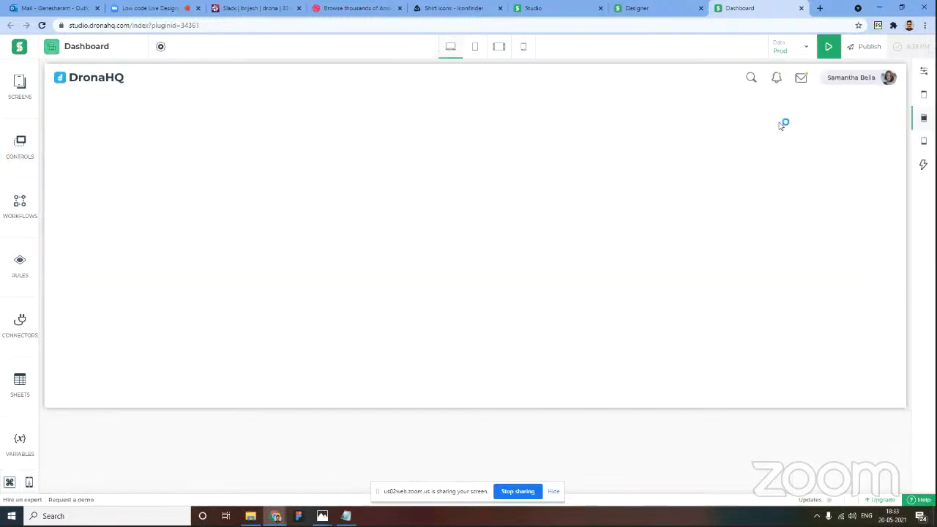
pyautogui.click(921, 86)
pyautogui.click(816, 79)
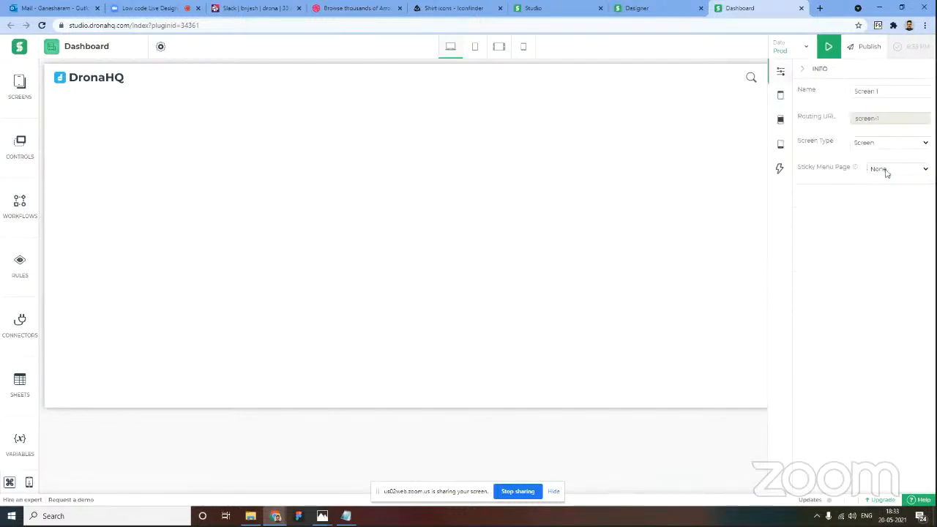
pyautogui.click(885, 172)
pyautogui.click(883, 190)
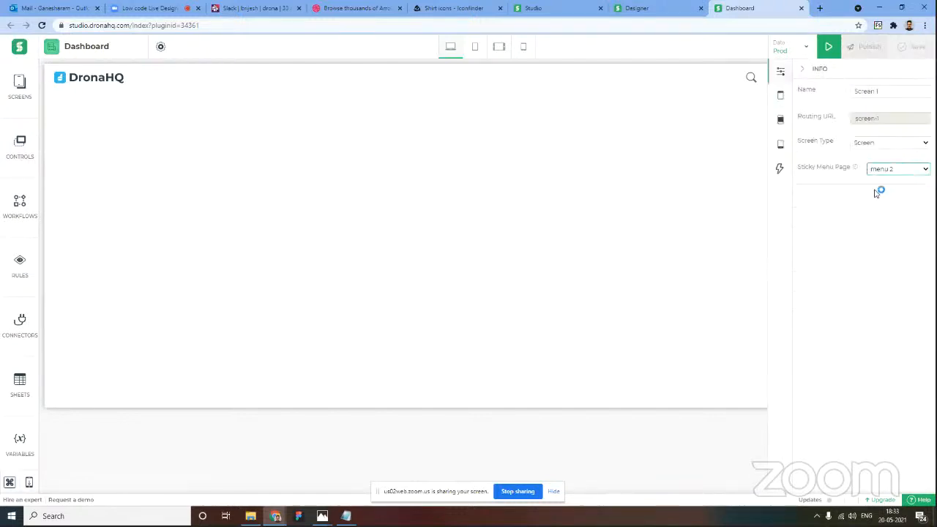
pyautogui.click(712, 195)
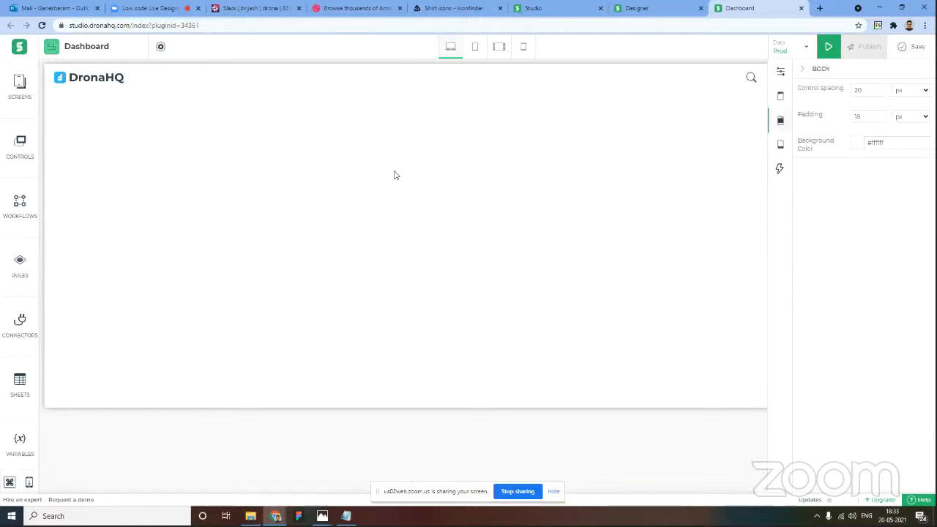
# Step: View the menu 2 screen, return to Screen 1 and refresh its desktop preview to check the sticky menu
pyautogui.click(475, 47)
pyautogui.click(450, 46)
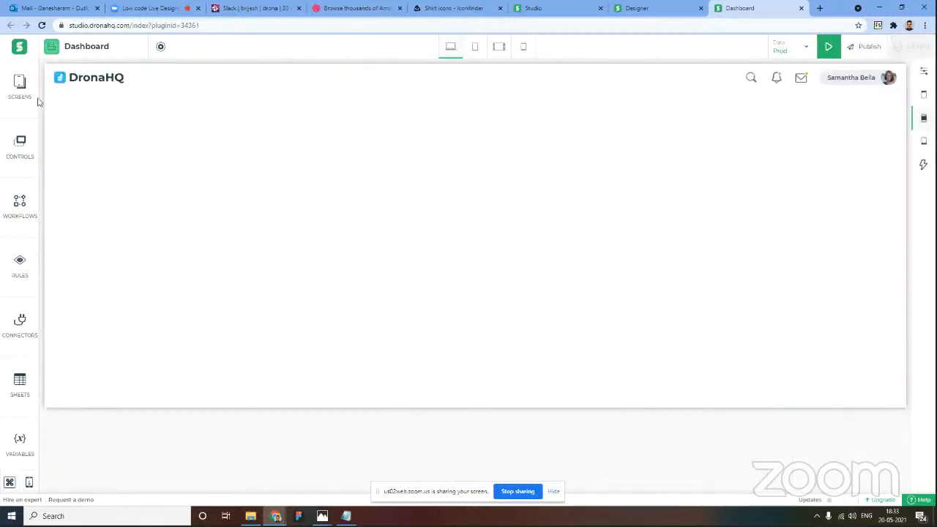
pyautogui.click(21, 102)
pyautogui.click(79, 133)
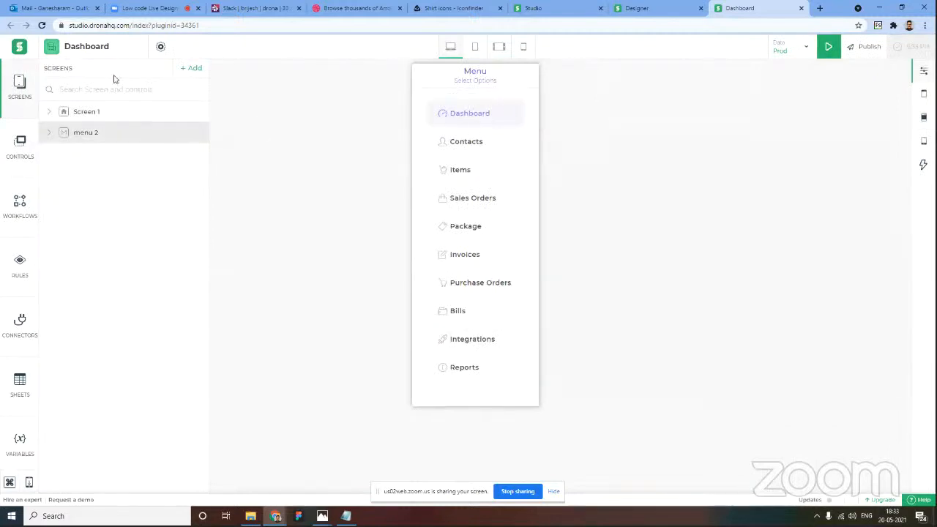
pyautogui.click(87, 112)
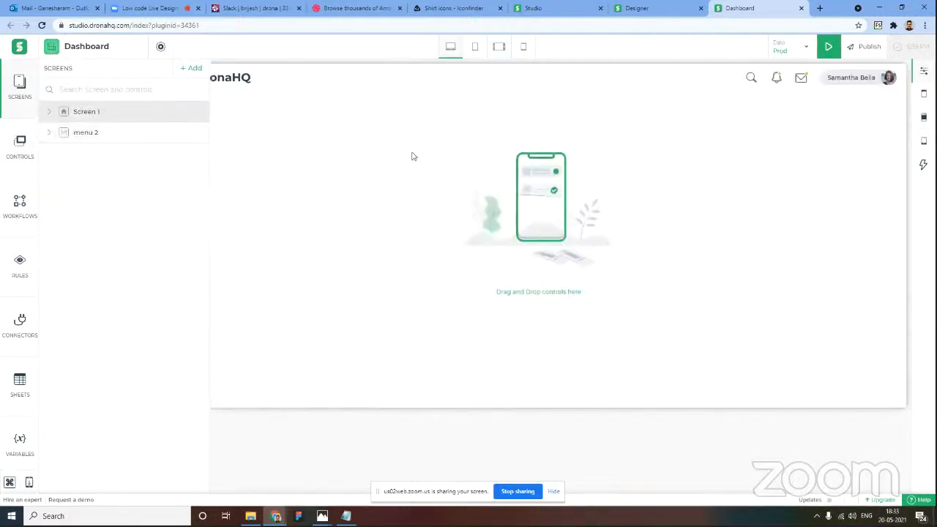
pyautogui.click(476, 49)
pyautogui.click(453, 49)
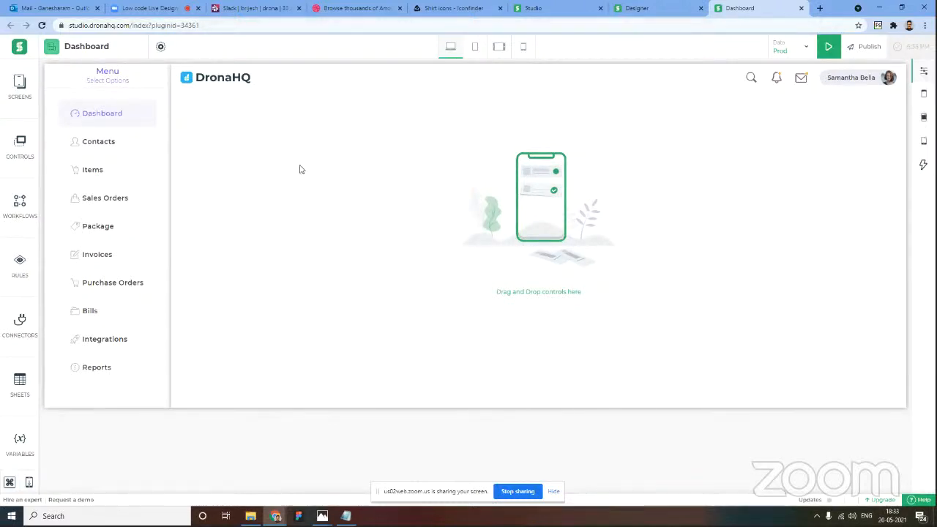
# Step: Search the controls for "la" and add a Layout control to the body of Screen 1
pyautogui.click(29, 157)
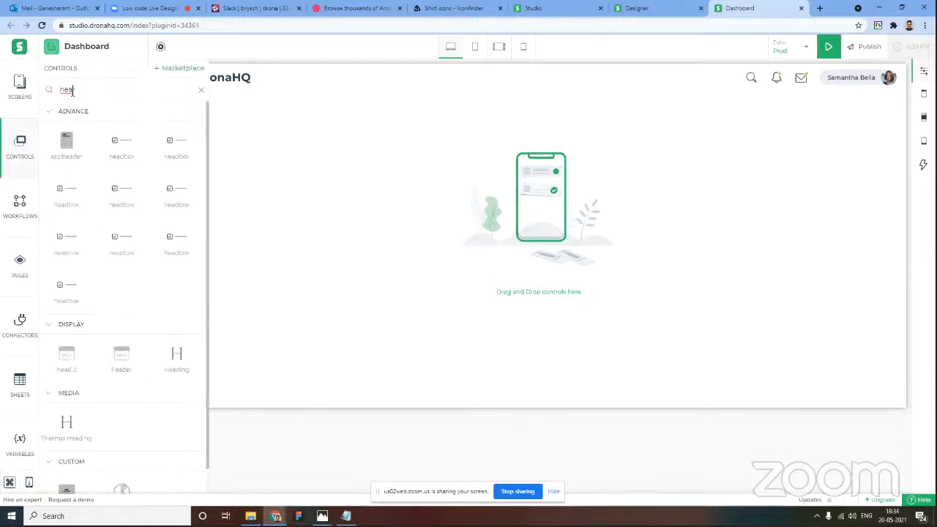
pyautogui.doubleClick(67, 88)
pyautogui.write('la')
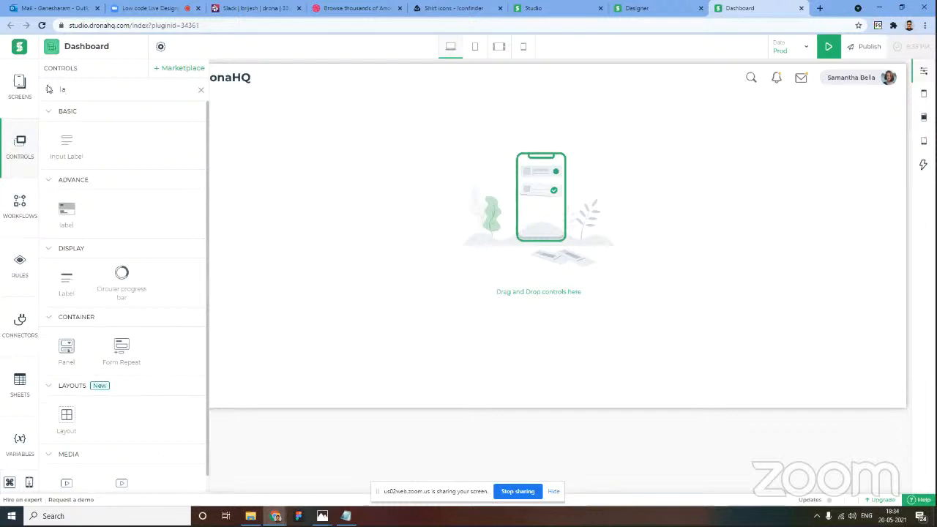
pyautogui.moveTo(68, 414); pyautogui.dragTo(429, 256)
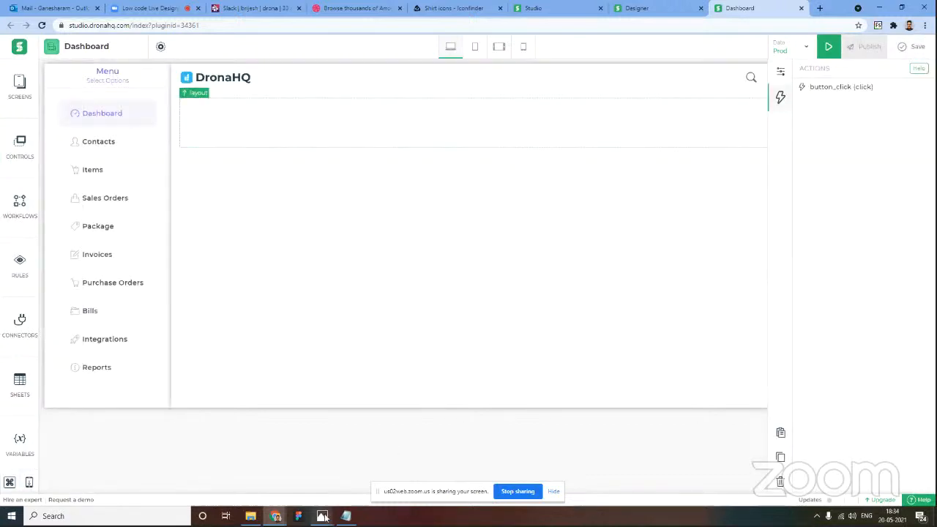
# Step: Examine the reference dashboard image and the Screen Type and Open From options of the menu 2 screen
pyautogui.moveTo(348, 467)
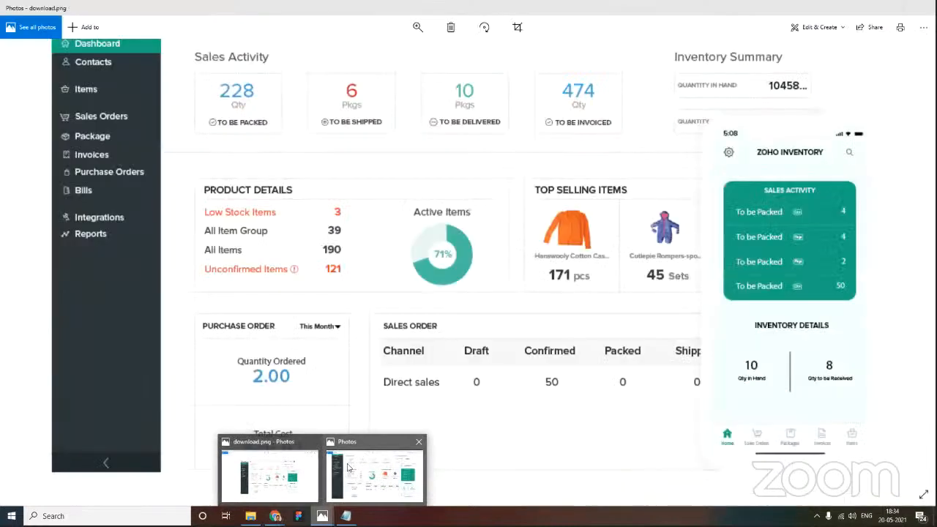
pyautogui.click(20, 87)
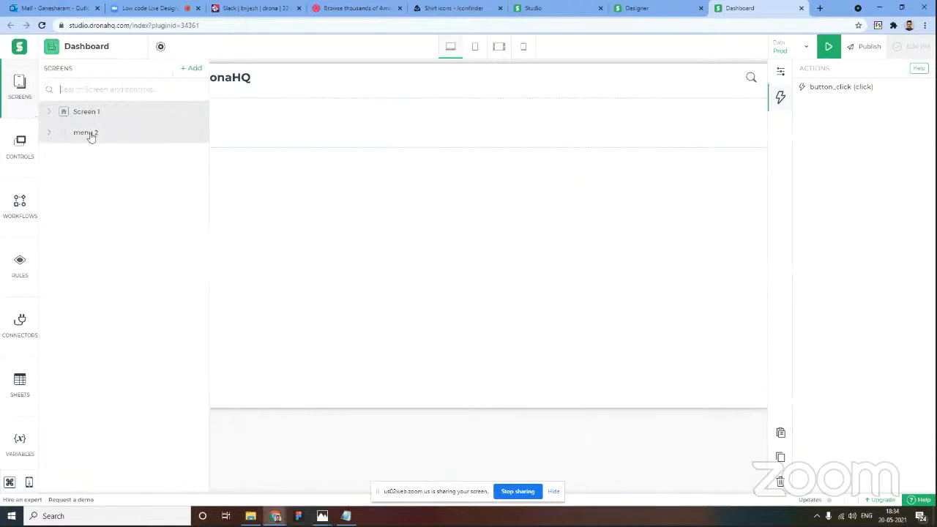
pyautogui.click(90, 135)
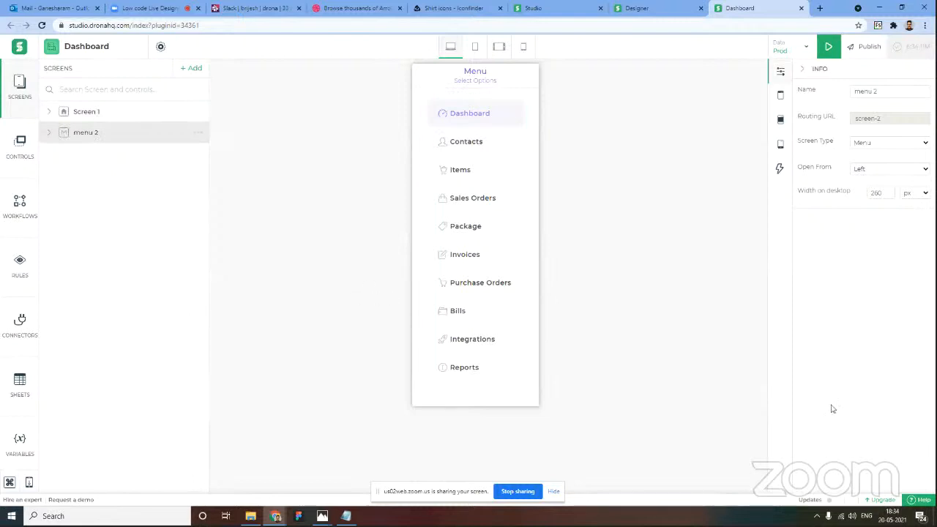
pyautogui.click(911, 146)
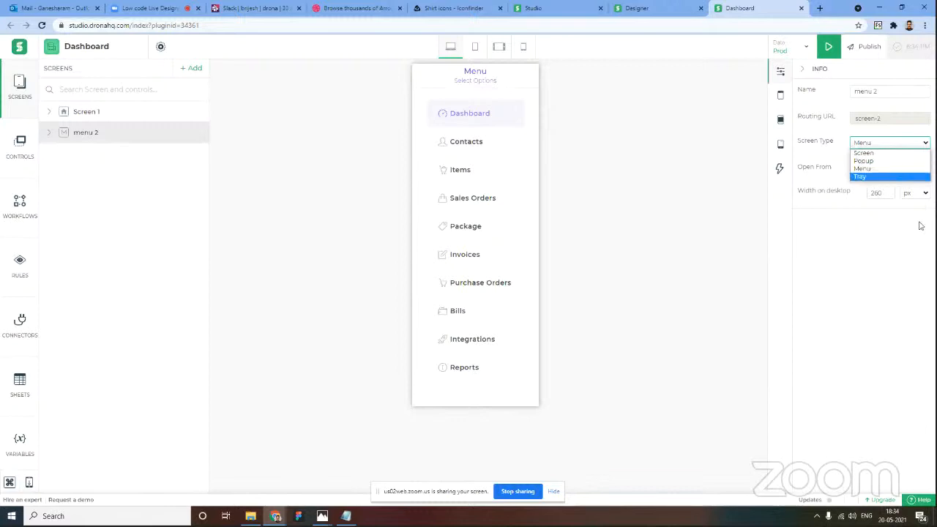
pyautogui.click(892, 171)
pyautogui.click(882, 175)
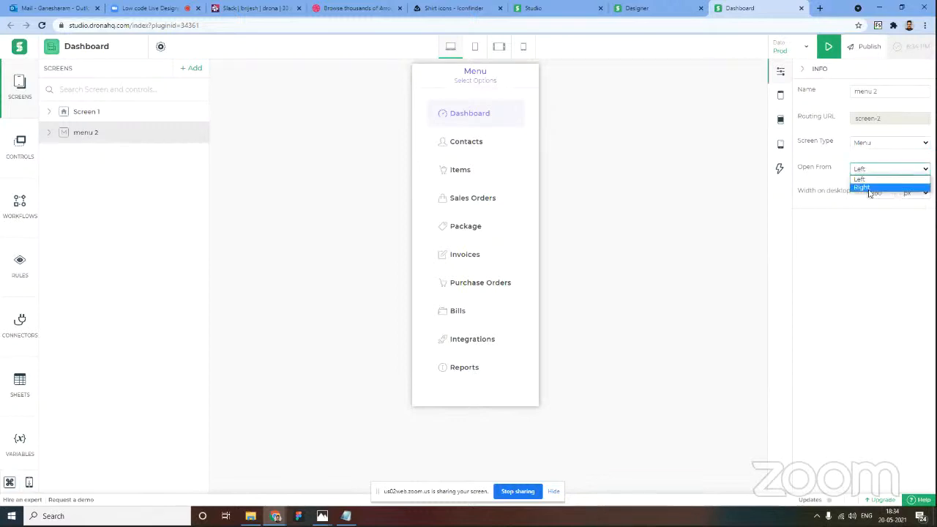
pyautogui.click(871, 180)
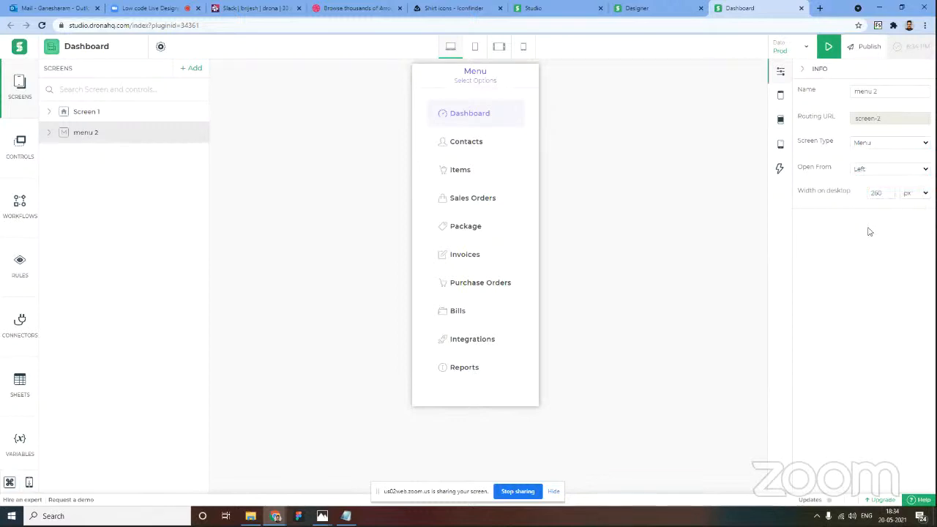
# Step: Return to Screen 1, switch to the tablet preview and select the layout in the body
pyautogui.click(87, 112)
pyautogui.click(476, 46)
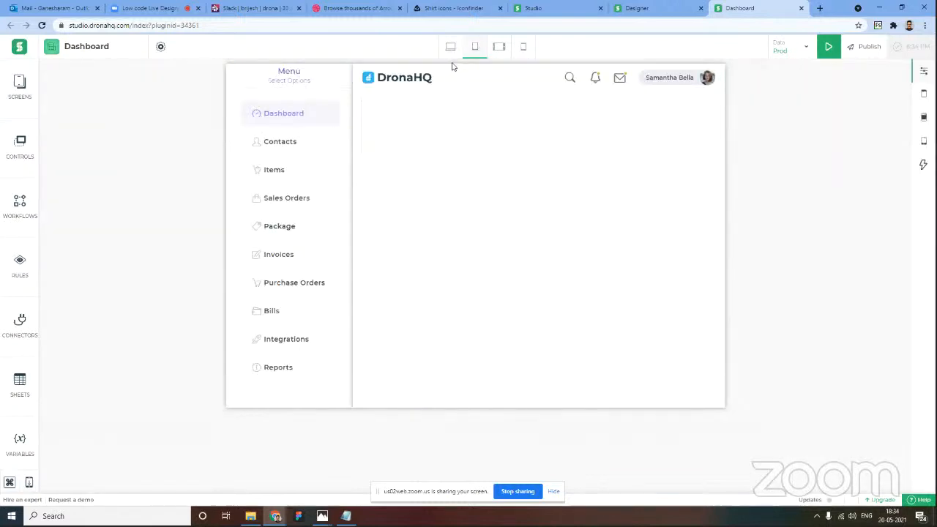
pyautogui.click(659, 123)
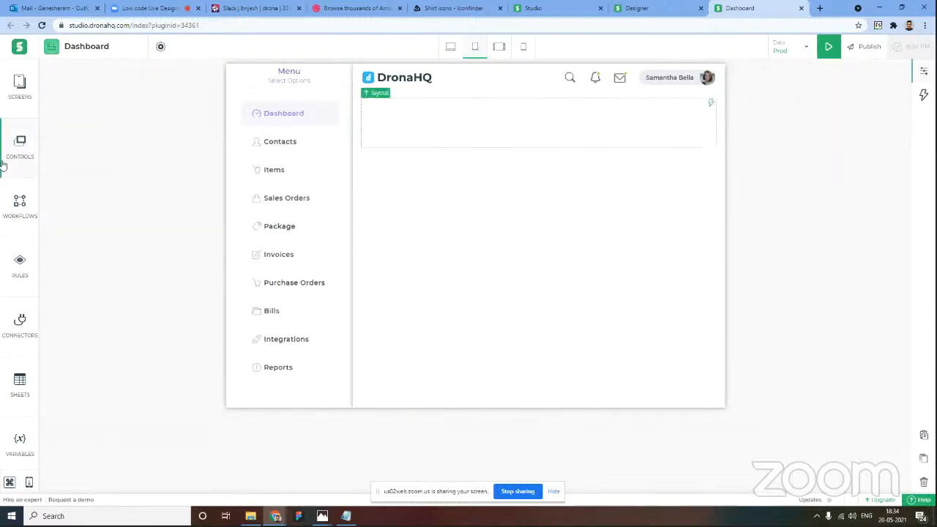
# Step: Clear the control search and place a One Column row from the Layouts group inside the body's layout
pyautogui.click(16, 151)
pyautogui.scroll(-1, 87, 329)
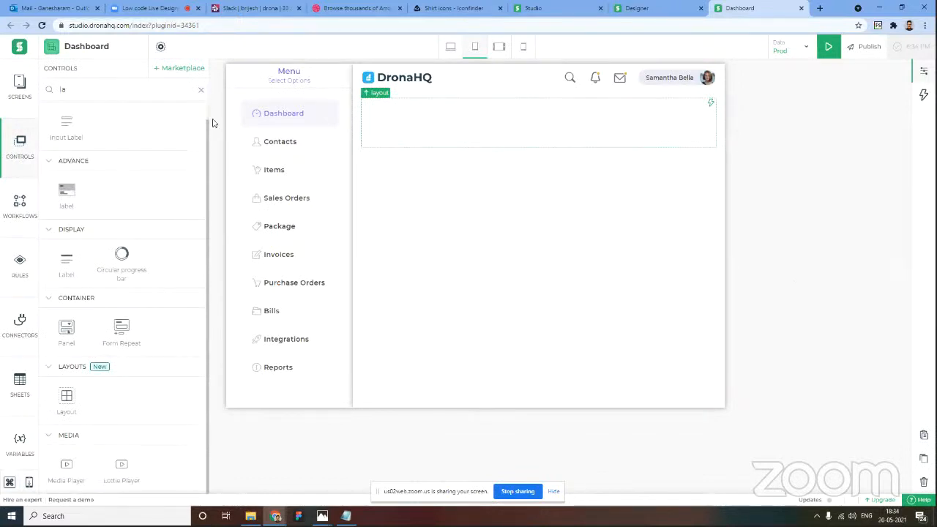
pyautogui.click(202, 90)
pyautogui.scroll(-2, 139, 351)
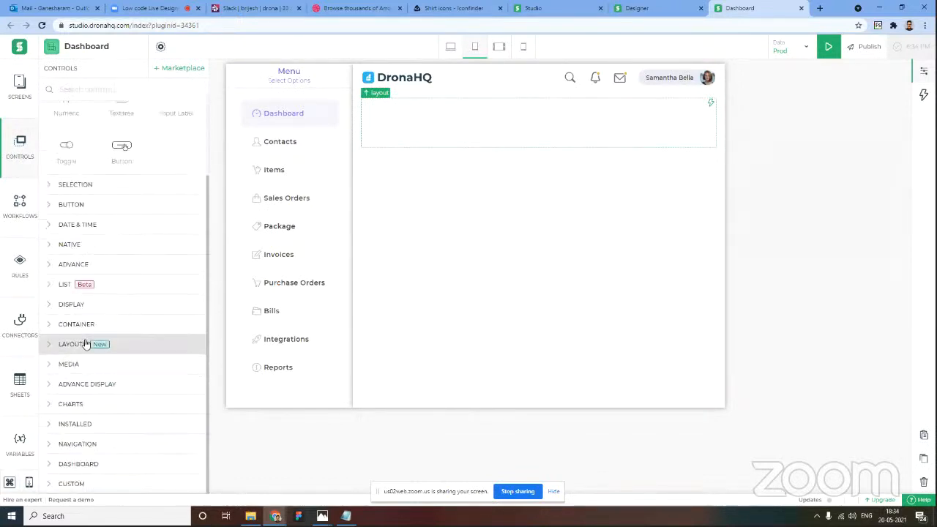
pyautogui.click(113, 345)
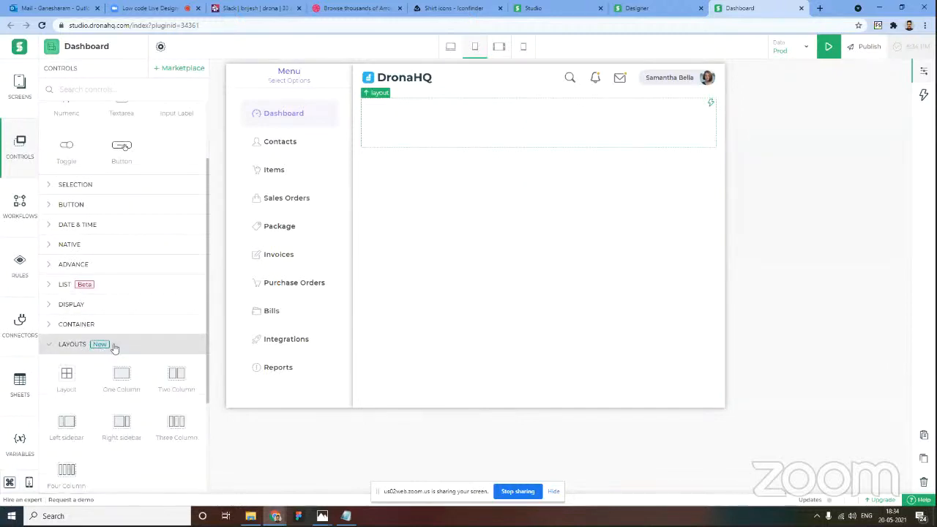
pyautogui.scroll(-1, 133, 388)
pyautogui.scroll(-3, 133, 388)
pyautogui.moveTo(73, 329); pyautogui.dragTo(538, 122)
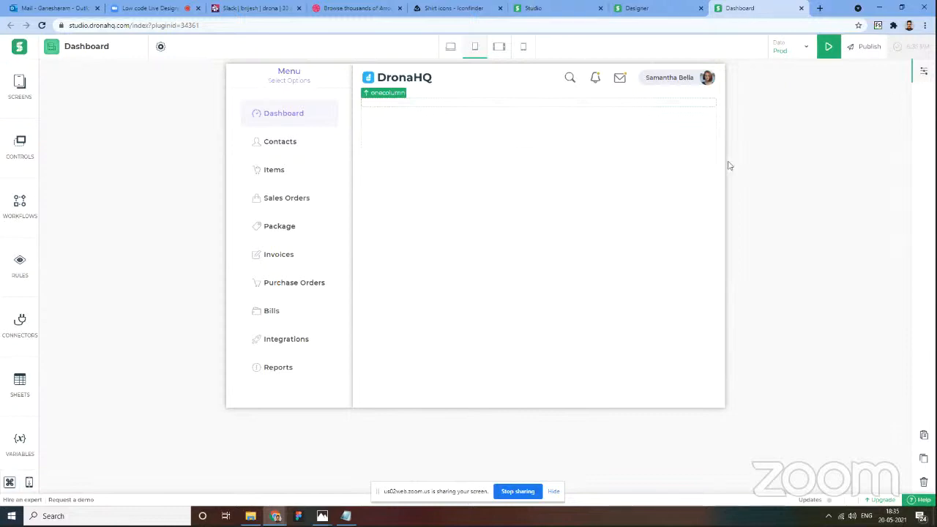
# Step: Review the layout's display properties and switch the row inside it to custom column widths
pyautogui.click(673, 142)
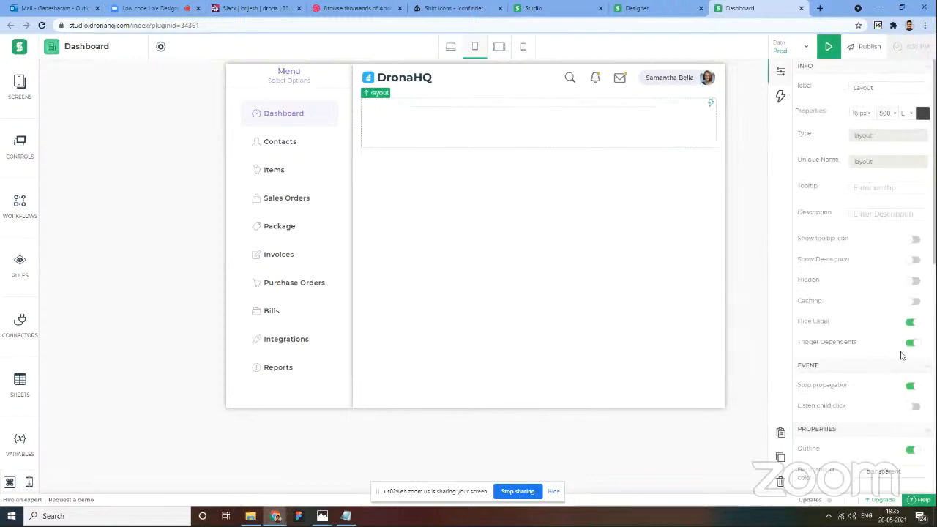
pyautogui.scroll(-3, 884, 345)
pyautogui.scroll(-5, 876, 337)
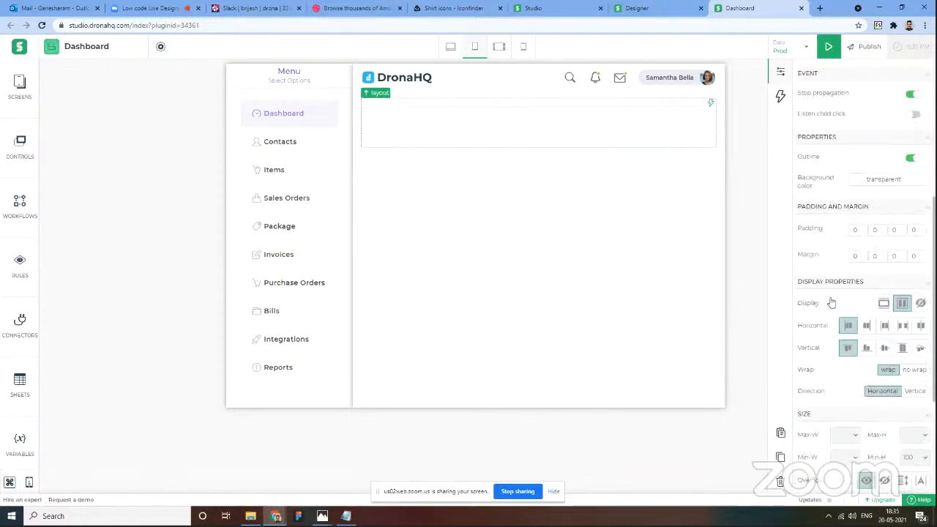
pyautogui.click(622, 103)
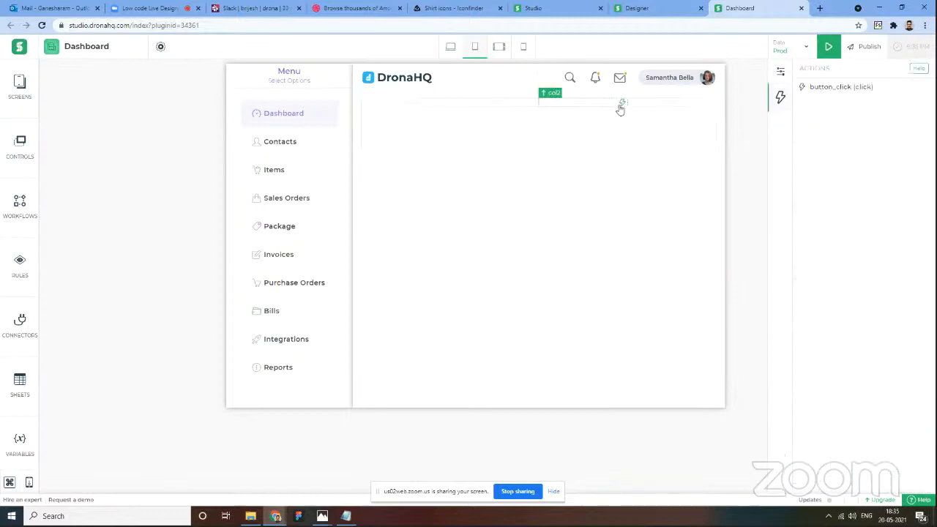
pyautogui.click(573, 107)
pyautogui.scroll(-3, 843, 301)
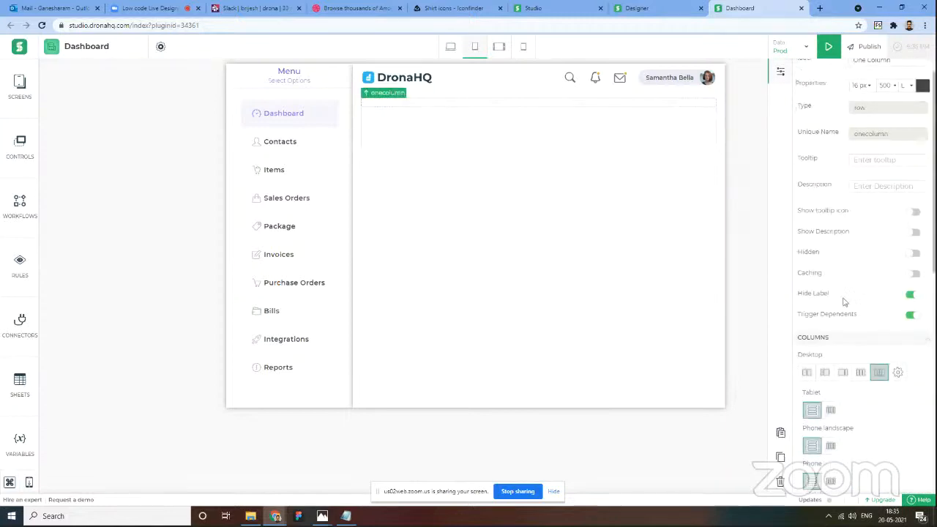
pyautogui.scroll(-5, 849, 293)
pyautogui.scroll(3, 885, 220)
pyautogui.click(899, 205)
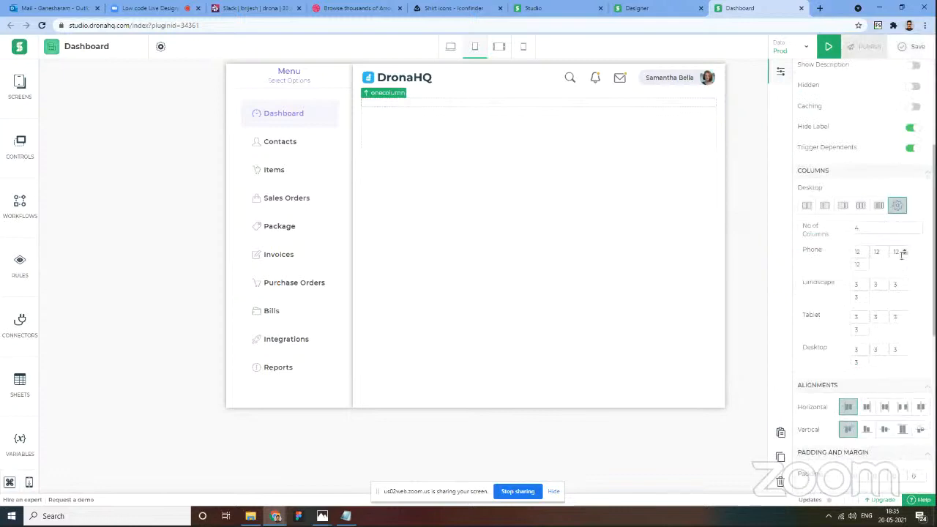
# Step: Set the row's tablet widths to 7 for the first column and 5 for the second
pyautogui.doubleClick(857, 317)
pyautogui.write('7')
pyautogui.click(875, 316)
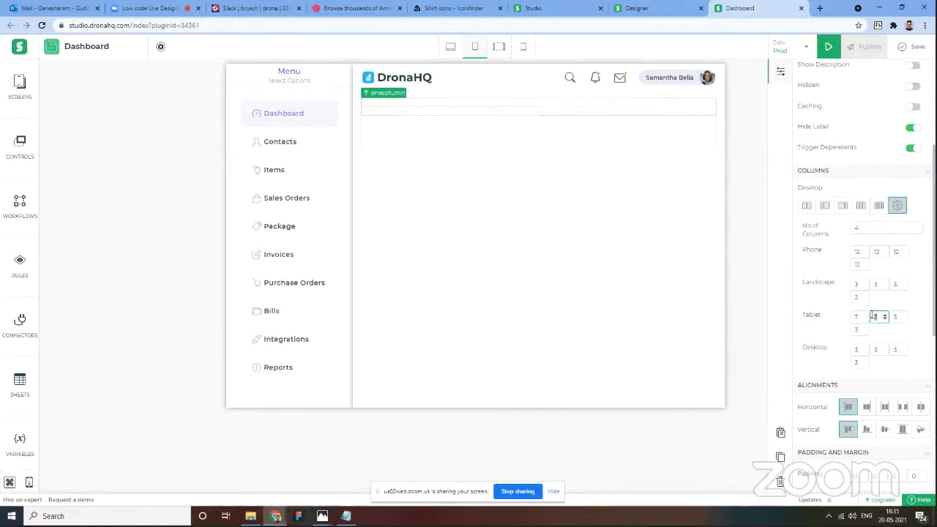
pyautogui.click(897, 331)
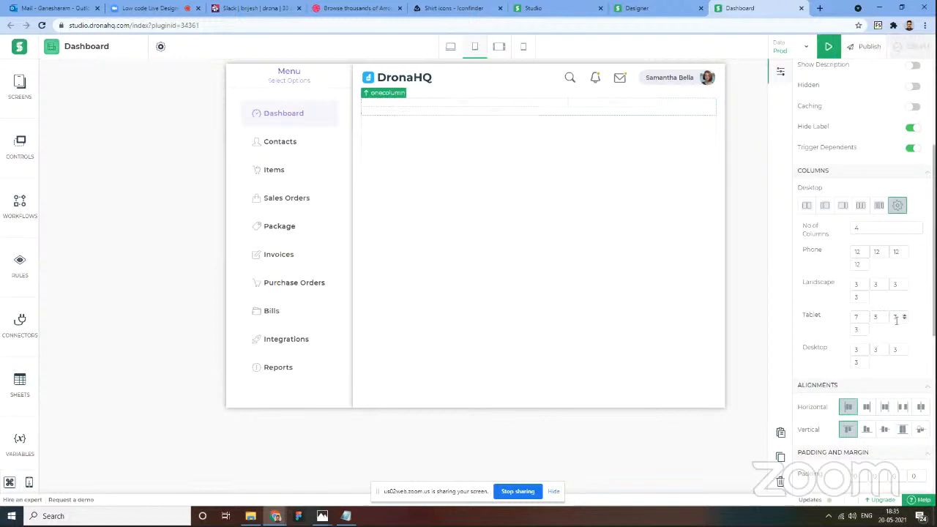
pyautogui.press('XF86AudioRaiseVolume')
# Step: Search the controls for "fou" and place the custom fourcard control in the row's first column
pyautogui.click(494, 114)
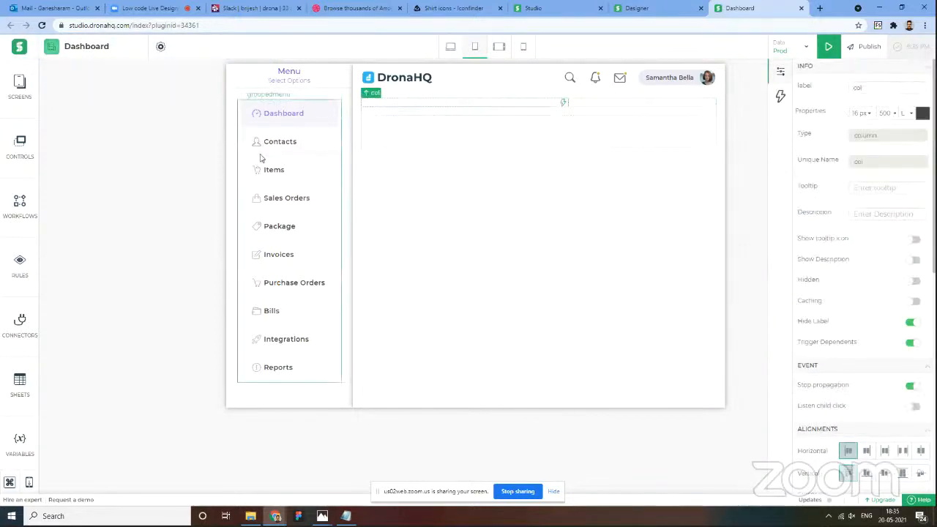
pyautogui.click(20, 148)
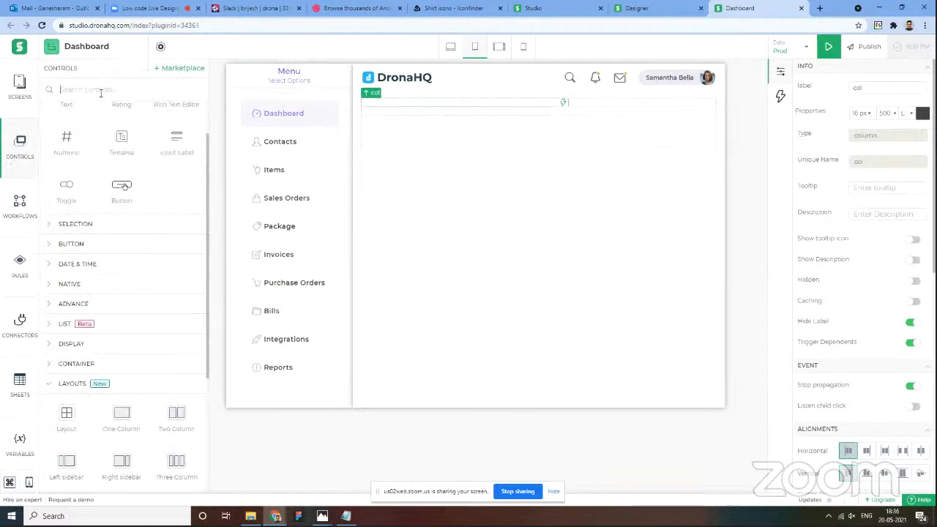
pyautogui.write('ou')
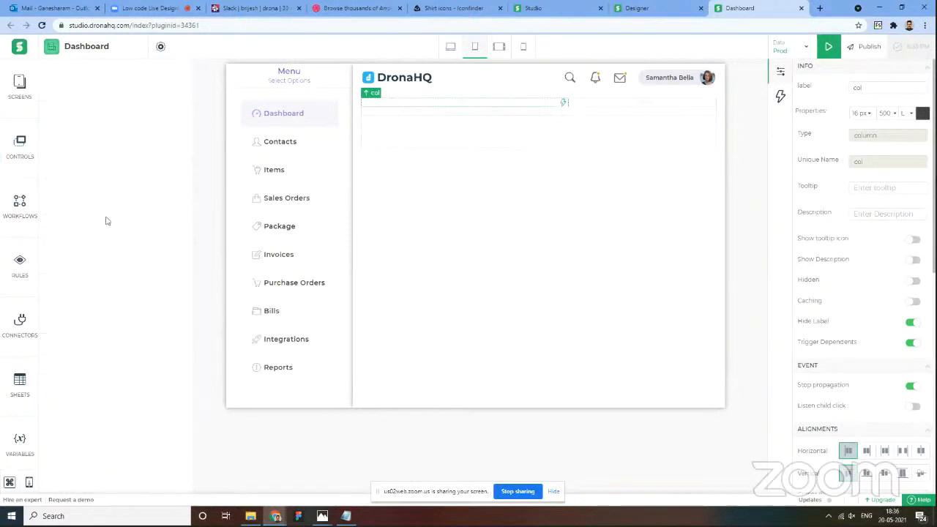
pyautogui.click(283, 171)
pyautogui.moveTo(283, 172); pyautogui.dragTo(404, 119)
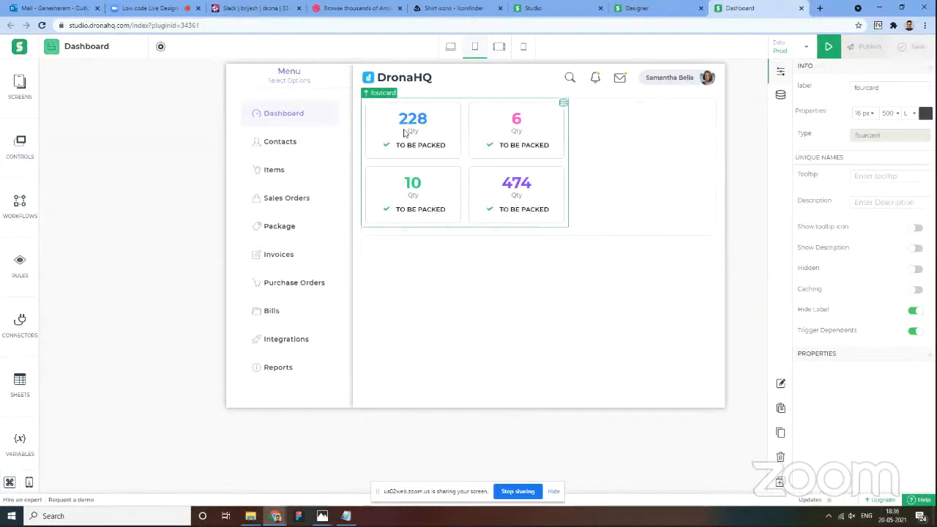
# Step: In the desktop preview, set the row's desktop widths to 8 for the first column and 4 for the second
pyautogui.click(452, 48)
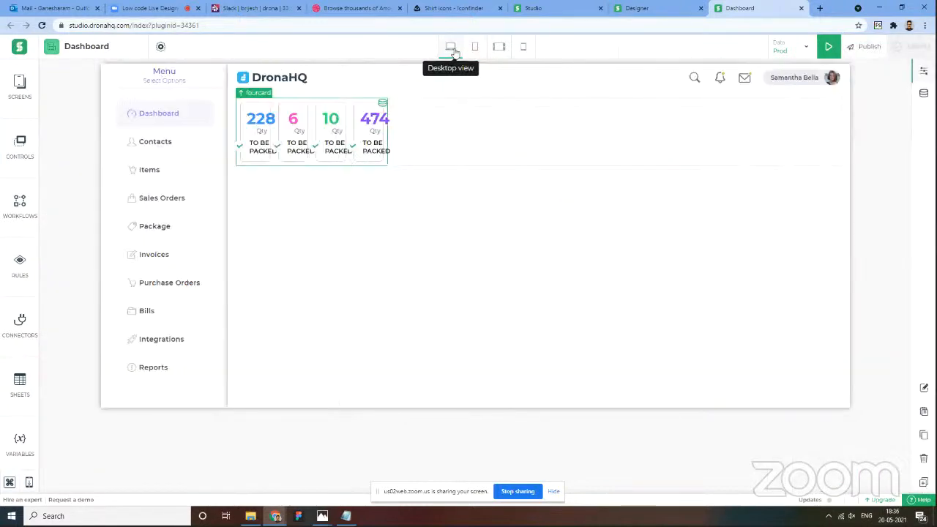
pyautogui.click(922, 71)
pyautogui.scroll(-4, 860, 366)
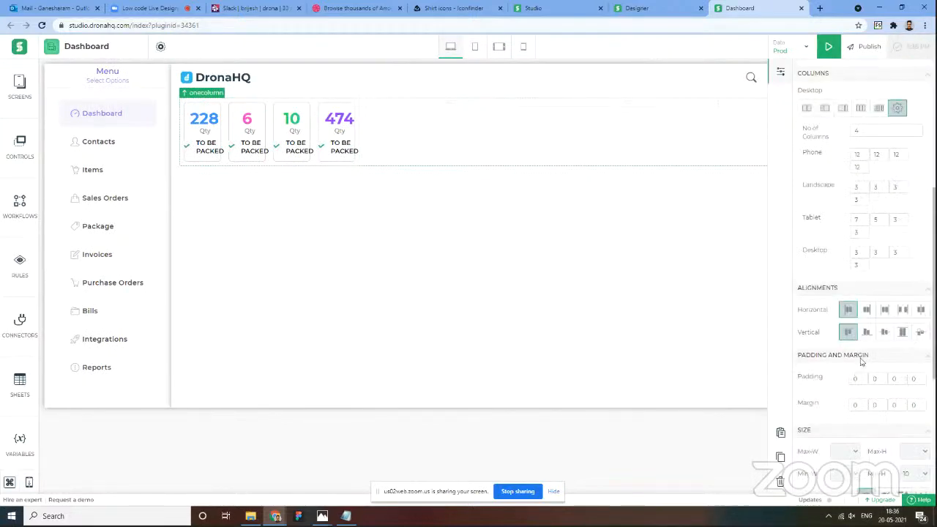
pyautogui.write('8')
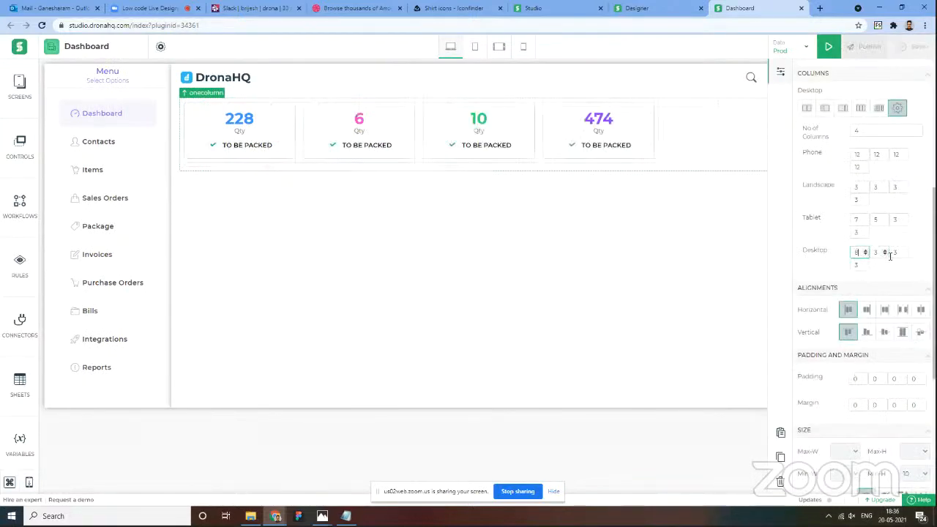
pyautogui.moveTo(883, 253); pyautogui.dragTo(873, 248)
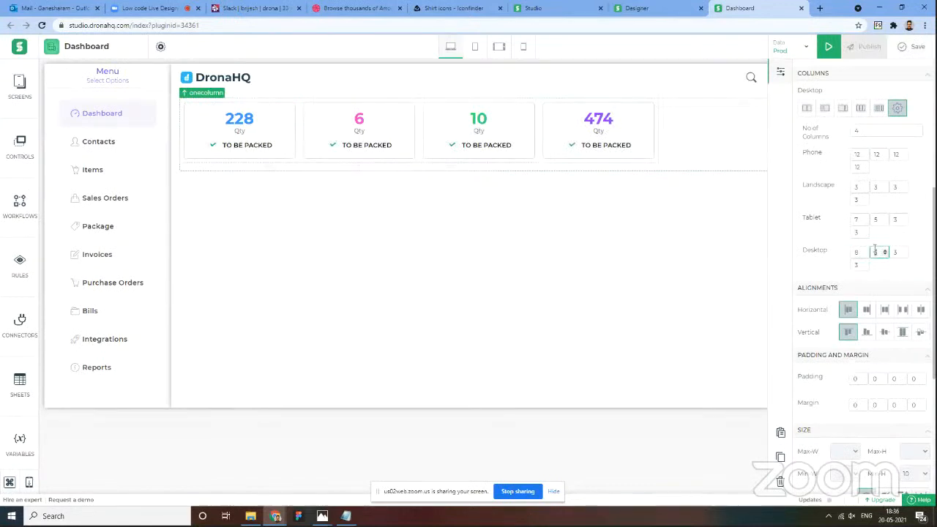
pyautogui.write('4')
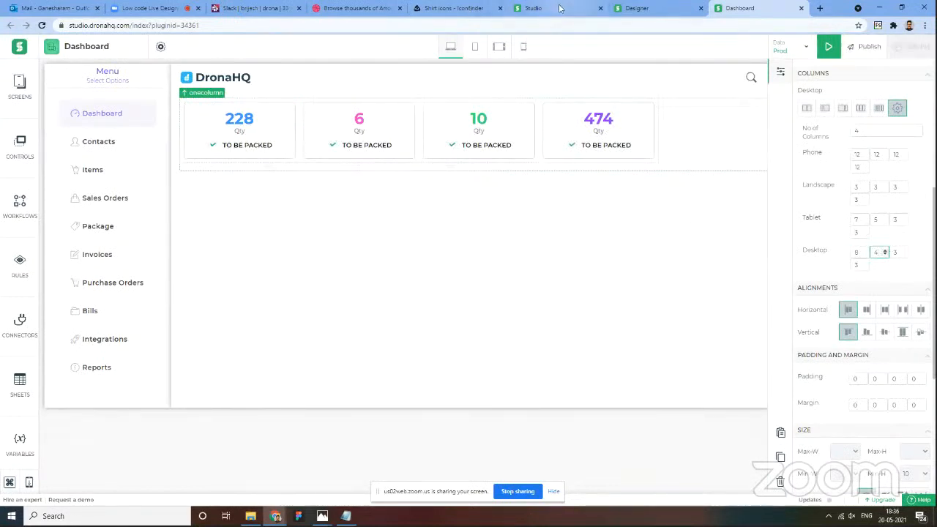
# Step: Glance at the threecard control in the Designer, then search the controls for "two" and place twocard in the row's second column
pyautogui.click(645, 8)
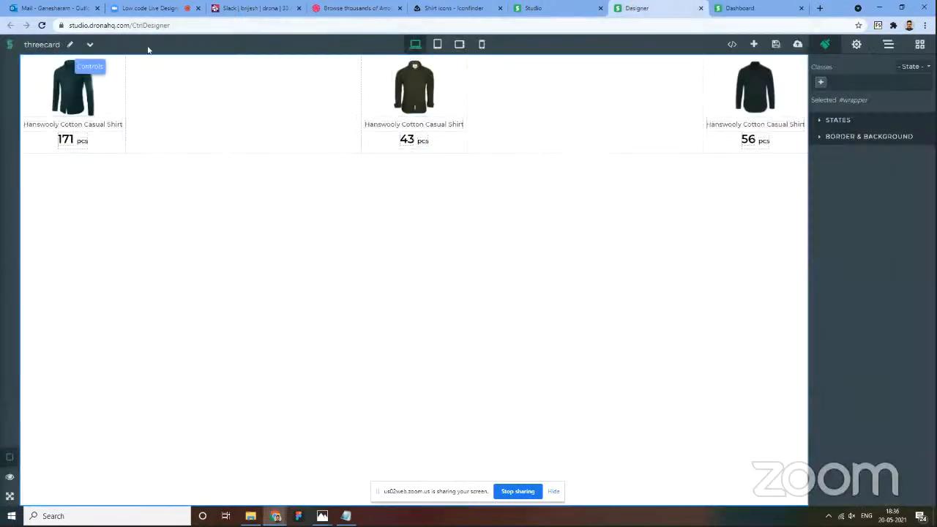
pyautogui.click(736, 9)
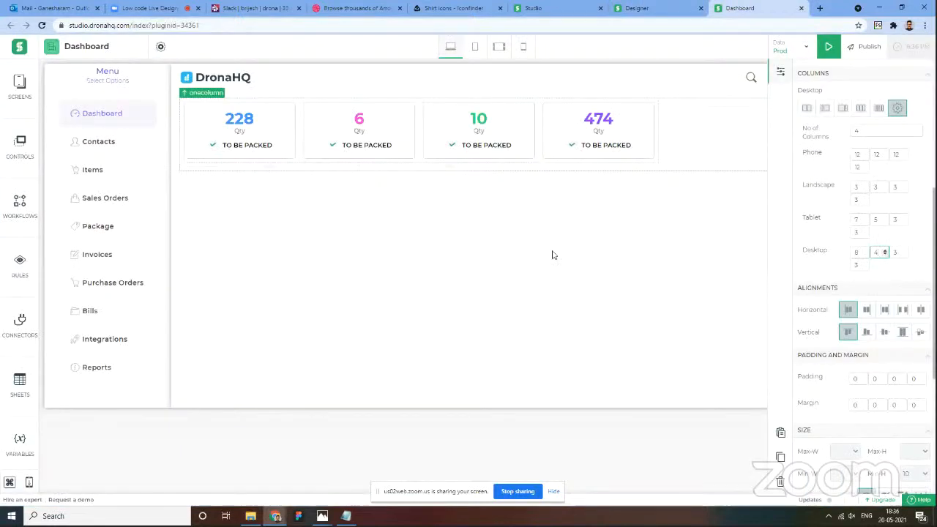
pyautogui.click(20, 147)
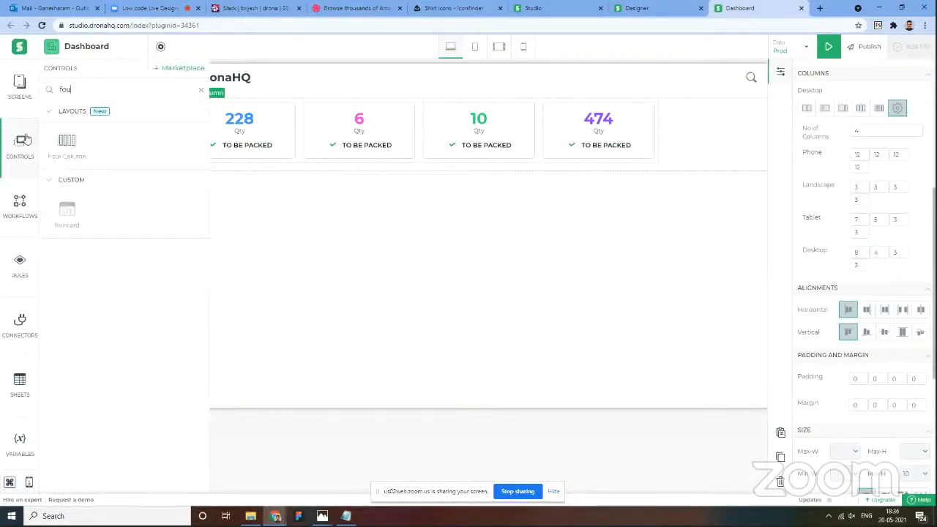
pyautogui.moveTo(100, 90); pyautogui.dragTo(65, 89)
pyautogui.press('BackSpace')
pyautogui.write('t')
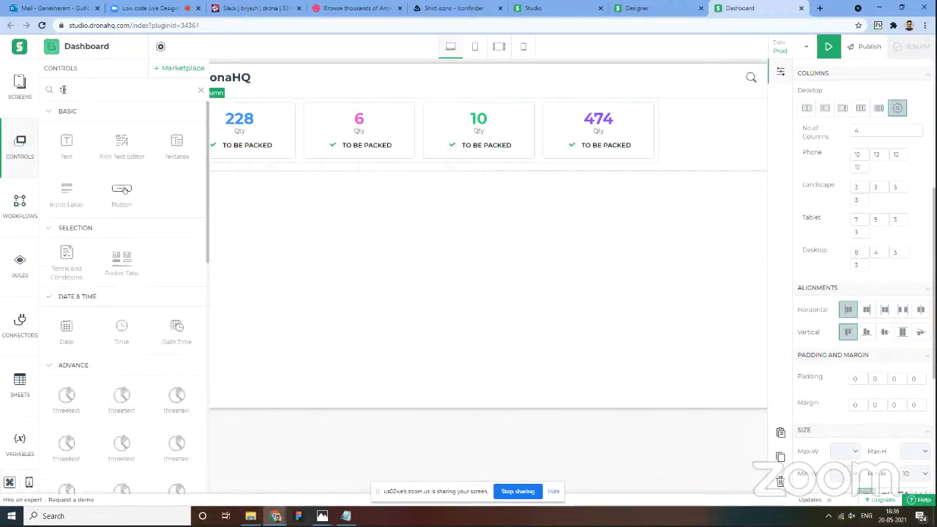
pyautogui.write('wo')
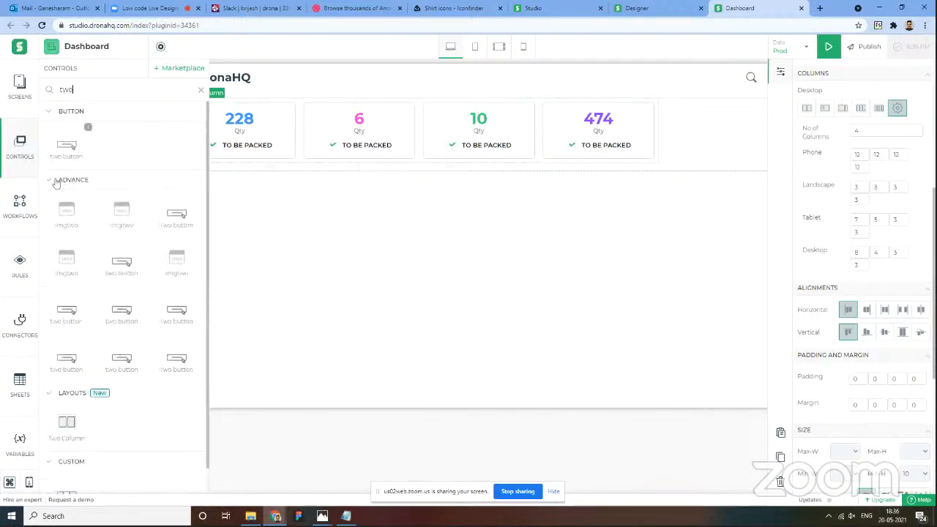
pyautogui.scroll(-1, 58, 234)
pyautogui.moveTo(71, 485); pyautogui.dragTo(688, 108)
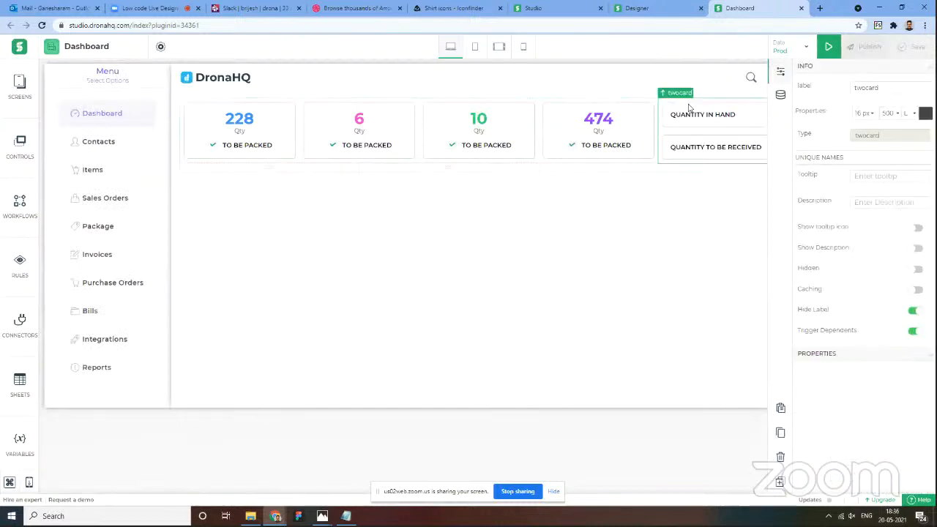
# Step: Check the card row in the phone and desktop previews and compare it with the reference dashboard image
pyautogui.click(648, 196)
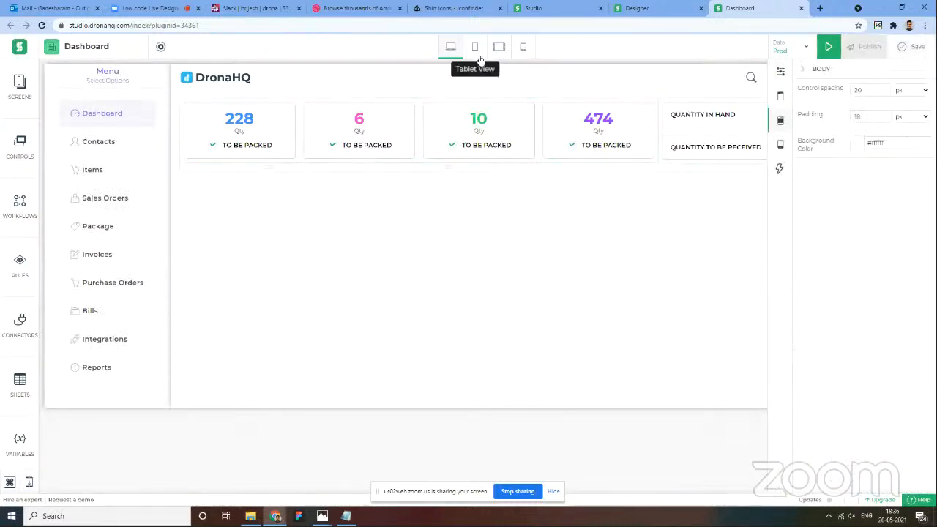
pyautogui.click(524, 46)
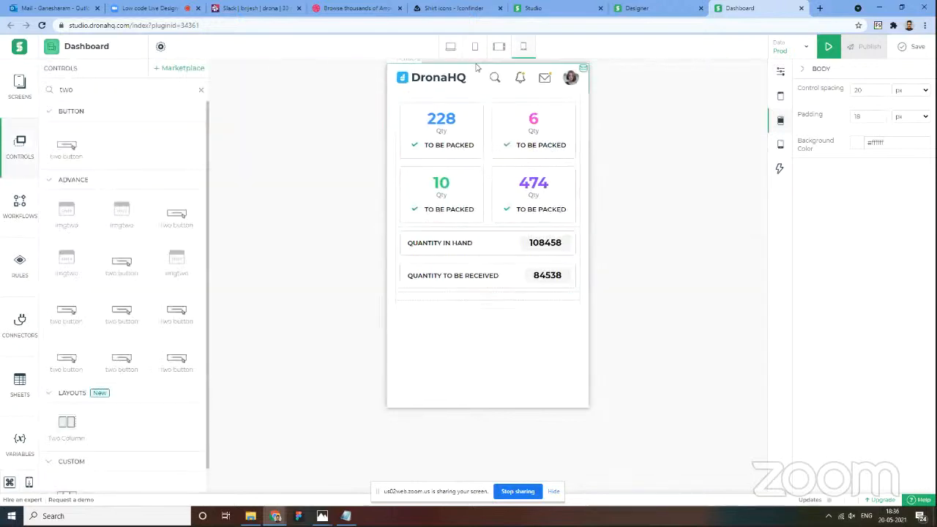
pyautogui.click(451, 50)
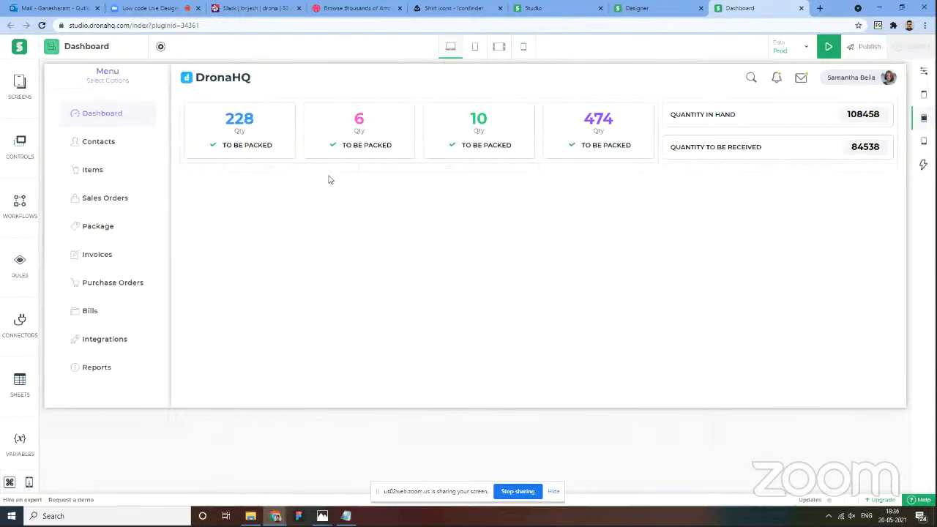
pyautogui.hotkey('alt', 'Tab')
pyautogui.hotkey('alt', 'Tab')
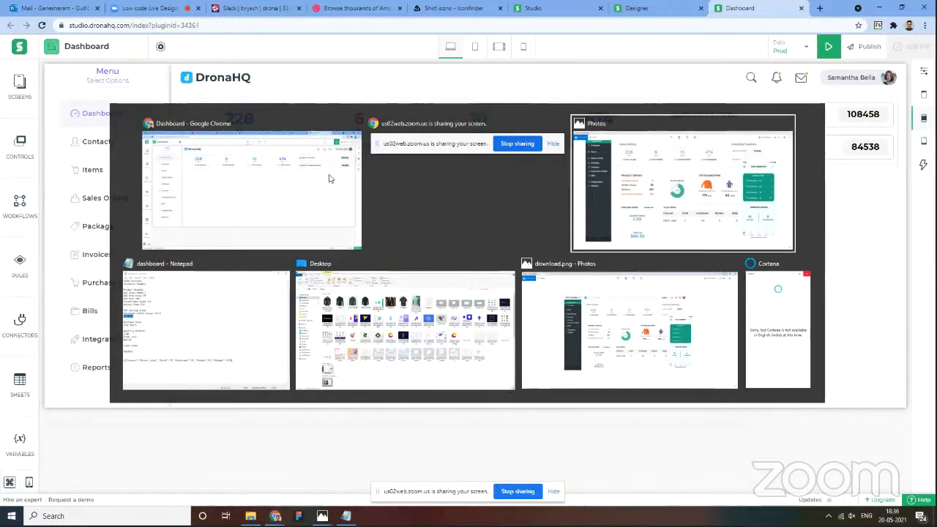
pyautogui.click(330, 179)
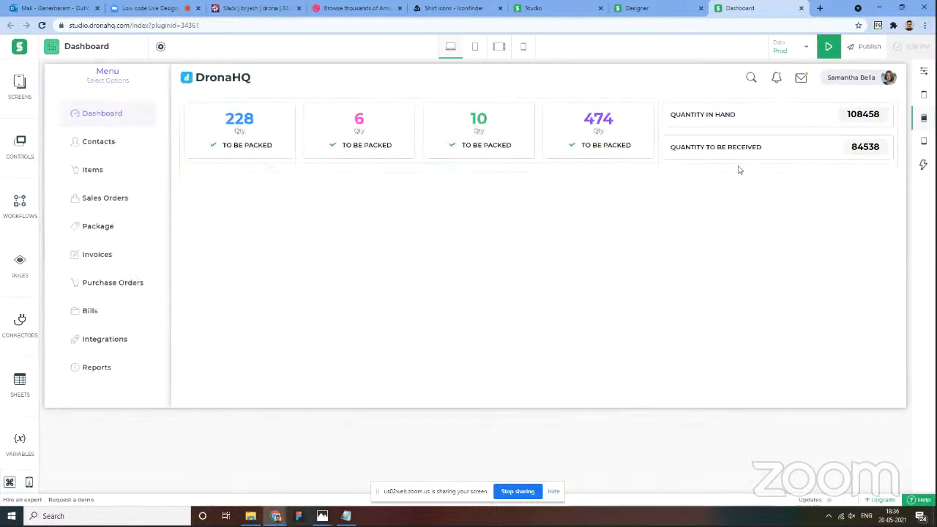
# Step: In the phone landscape preview, set the card row's landscape widths to 12 for the first and second columns
pyautogui.click(738, 170)
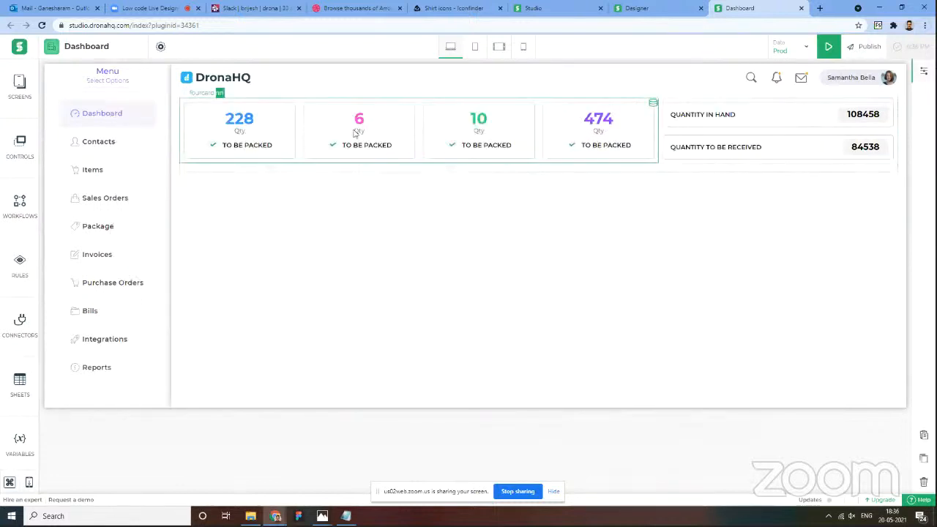
pyautogui.click(924, 82)
pyautogui.scroll(-3, 840, 302)
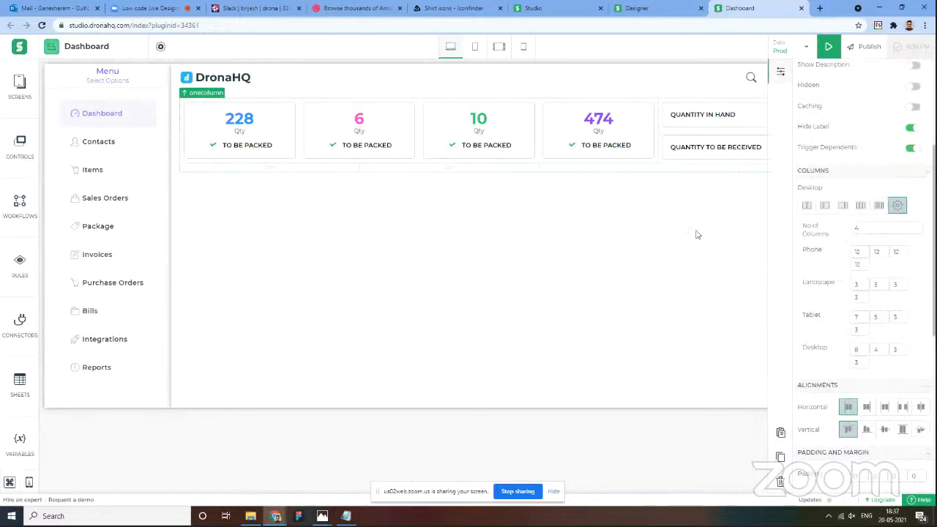
pyautogui.doubleClick(859, 252)
pyautogui.doubleClick(859, 349)
pyautogui.click(885, 330)
pyautogui.click(475, 47)
pyautogui.click(499, 47)
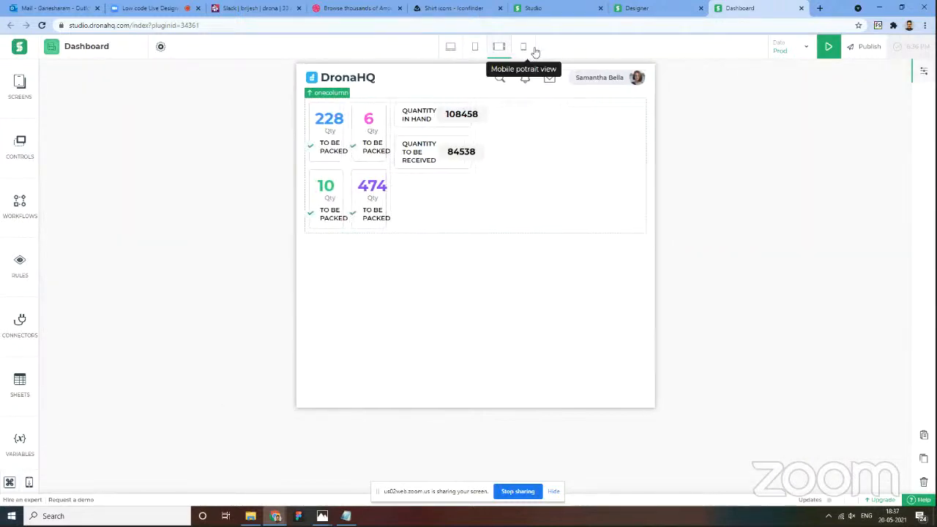
pyautogui.click(924, 71)
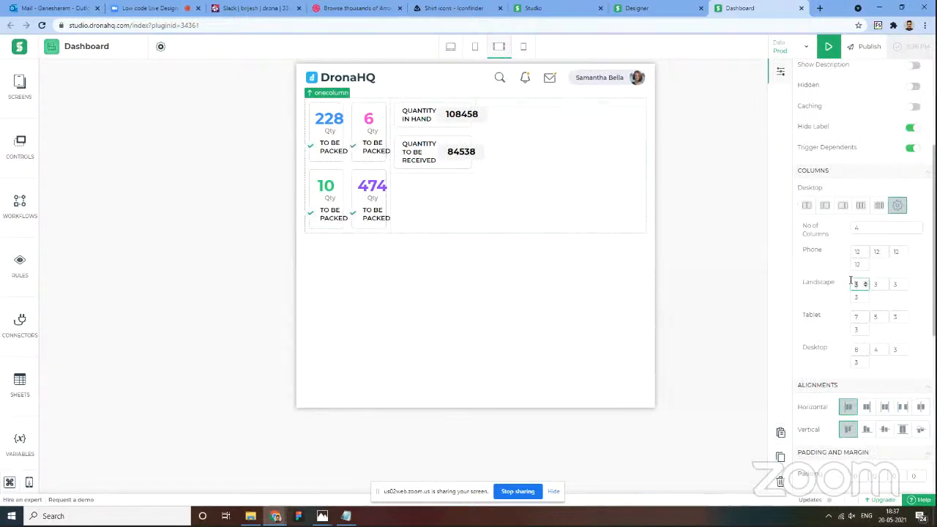
pyautogui.write('12')
pyautogui.moveTo(881, 283); pyautogui.dragTo(869, 286)
pyautogui.write('12')
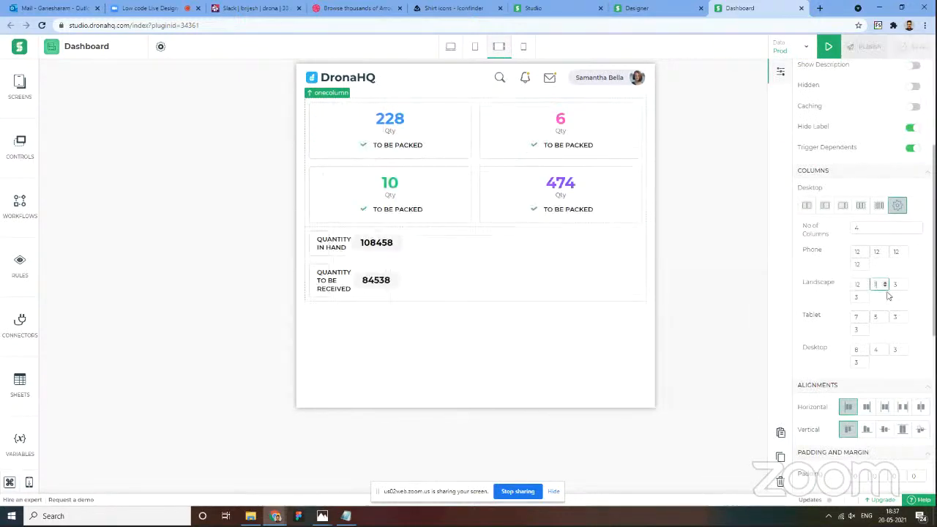
# Step: Check the card row in the phone, landscape, tablet and desktop previews and save the screen
pyautogui.click(523, 47)
pyautogui.click(499, 46)
pyautogui.click(475, 47)
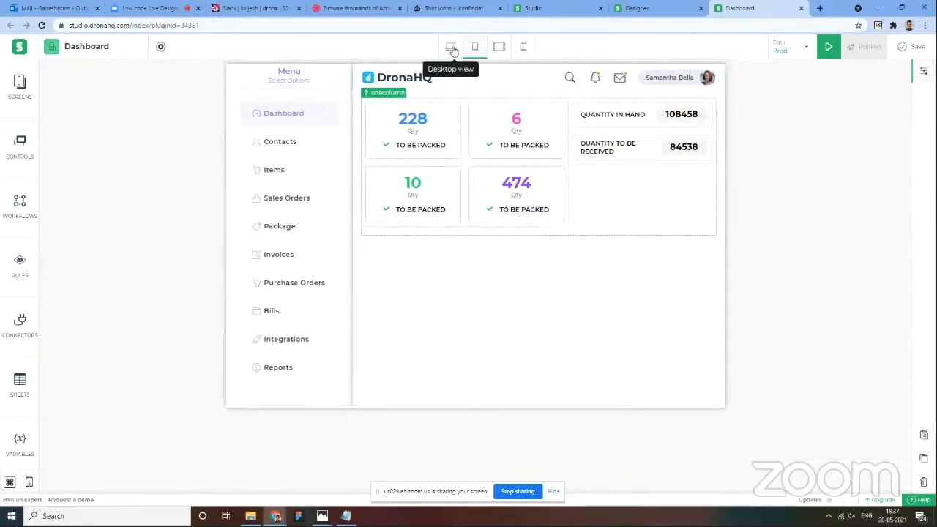
pyautogui.click(451, 46)
pyautogui.click(573, 267)
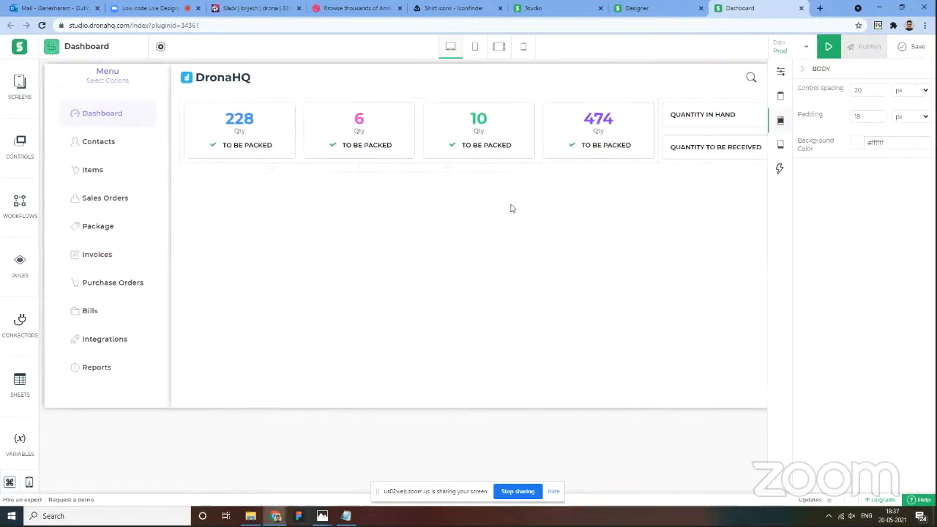
pyautogui.hotkey('ctrl', 's')
# Step: Consult the reference dashboard image and turn off Hide Label for the fourcard control
pyautogui.hotkey('alt', 'Tab')
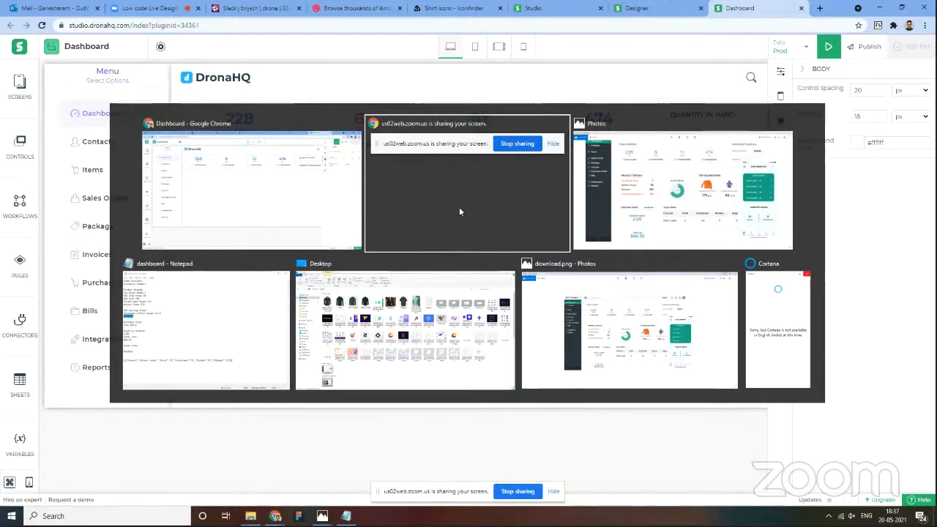
pyautogui.hotkey('alt', 'Tab')
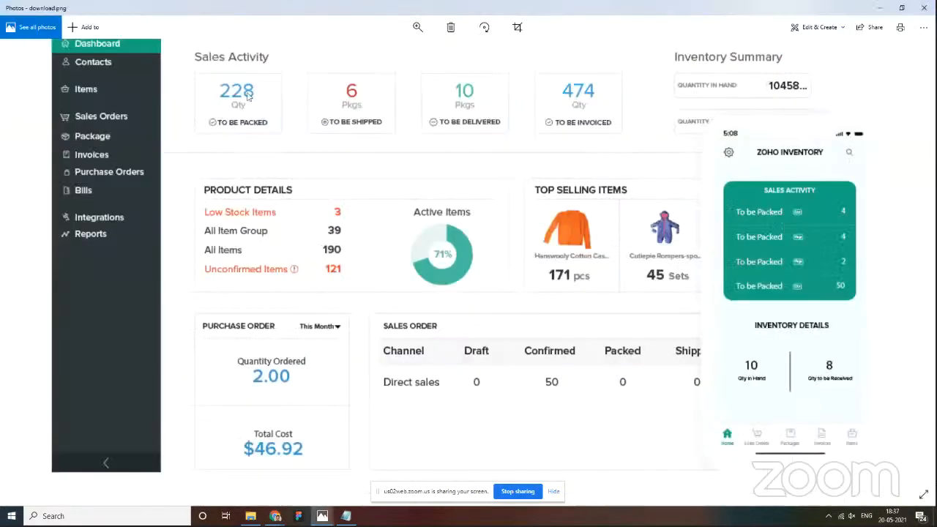
pyautogui.hotkey('alt', 'Tab')
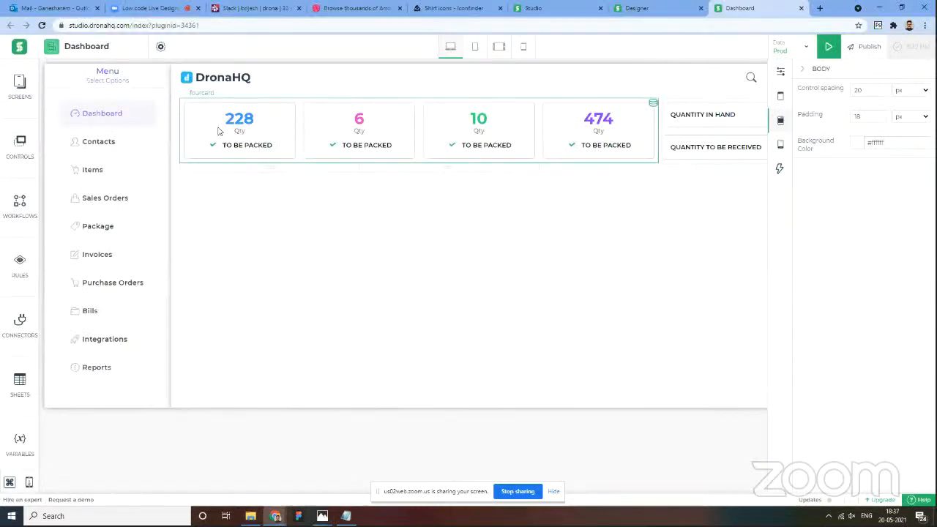
pyautogui.click(220, 132)
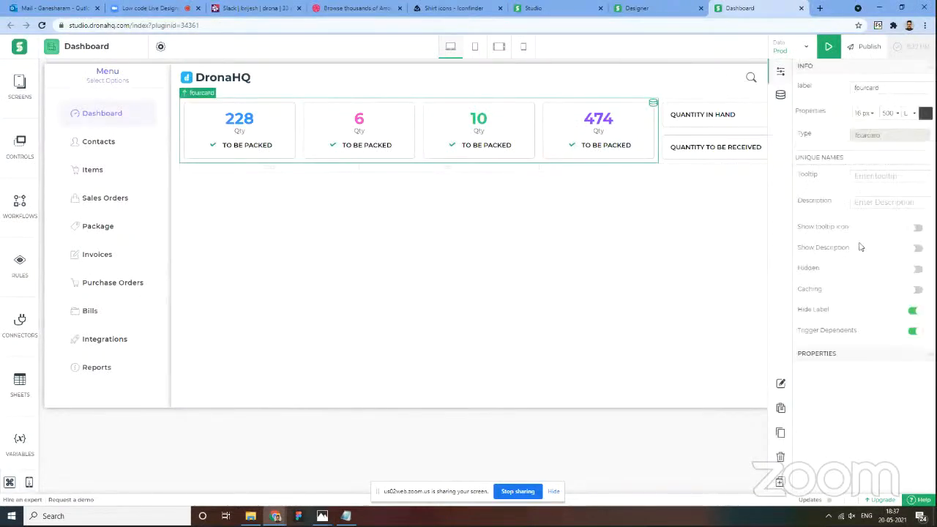
pyautogui.click(915, 311)
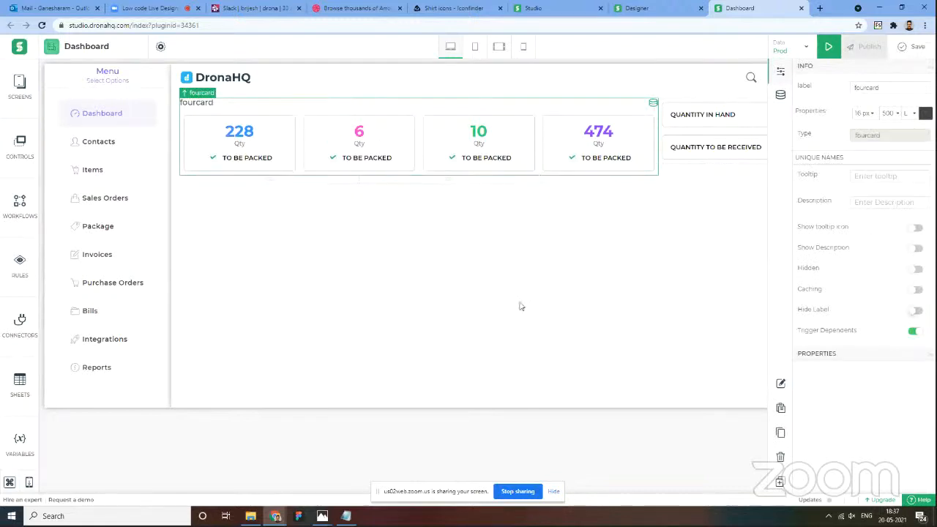
# Step: Copy "Sales Activity" from the dashboard Notepad file into the fourcard control's label
pyautogui.click(346, 516)
pyautogui.moveTo(565, 128); pyautogui.dragTo(504, 117)
pyautogui.hotkey('ctrl', 'c')
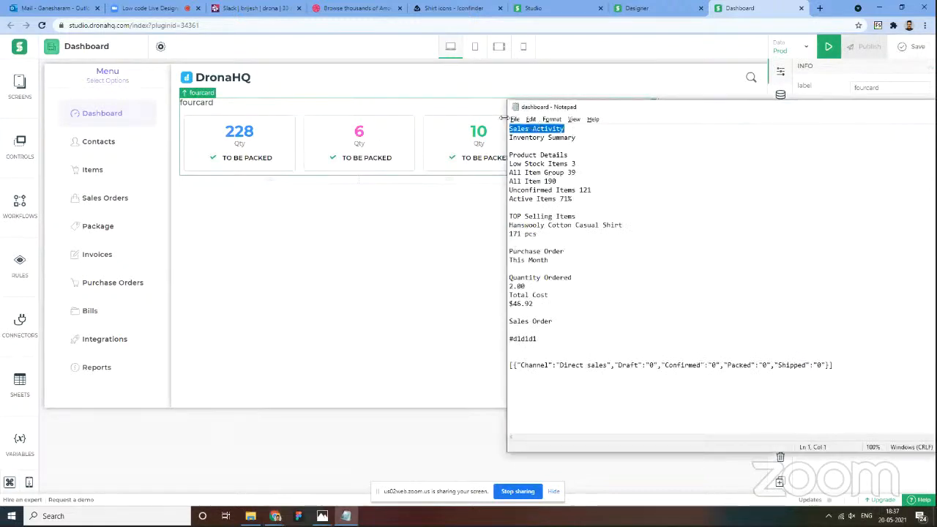
pyautogui.hotkey('alt', 'Tab')
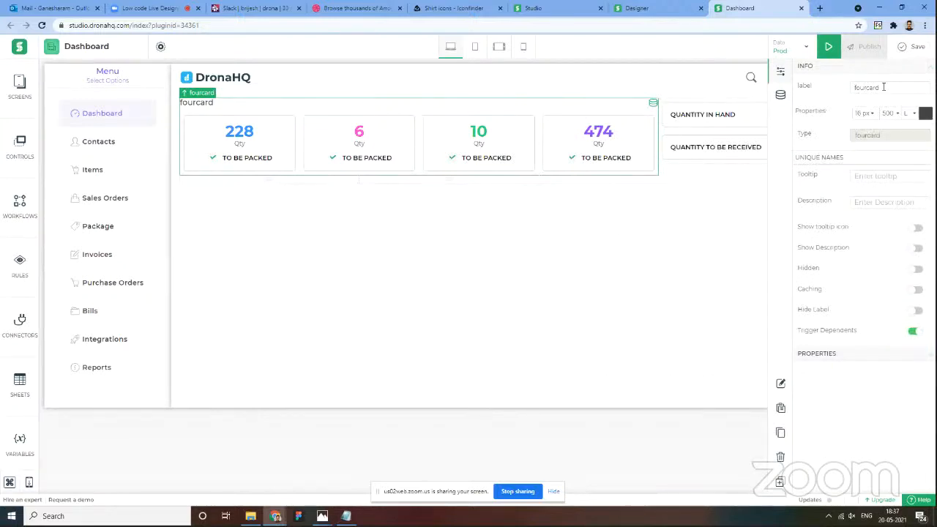
pyautogui.moveTo(883, 87); pyautogui.dragTo(829, 87)
pyautogui.hotkey('ctrl', 'v')
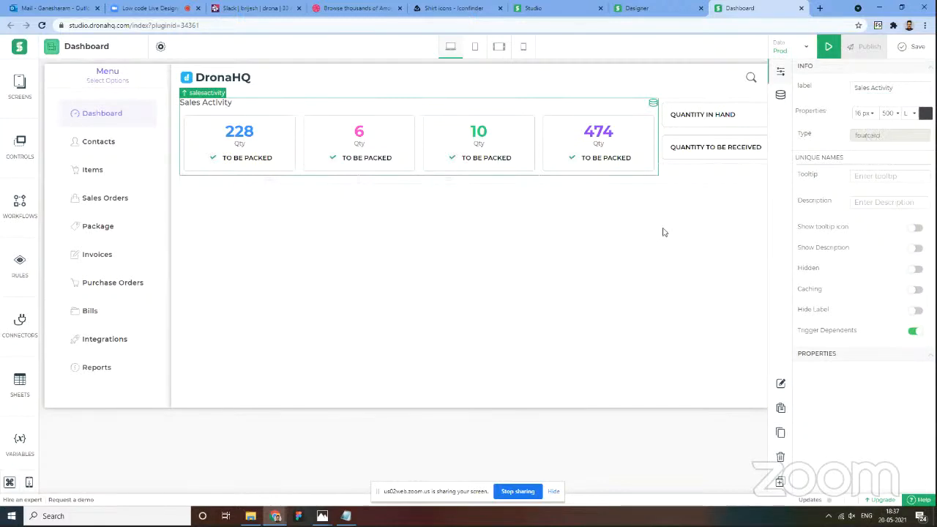
# Step: Copy "Inventory Summary" from the Notepad file into the twocard control's label and turn off its Hide Label option
pyautogui.hotkey('alt', 'Tab')
pyautogui.moveTo(577, 137); pyautogui.dragTo(510, 137)
pyautogui.hotkey('ctrl', 'c')
pyautogui.hotkey('alt', 'Tab')
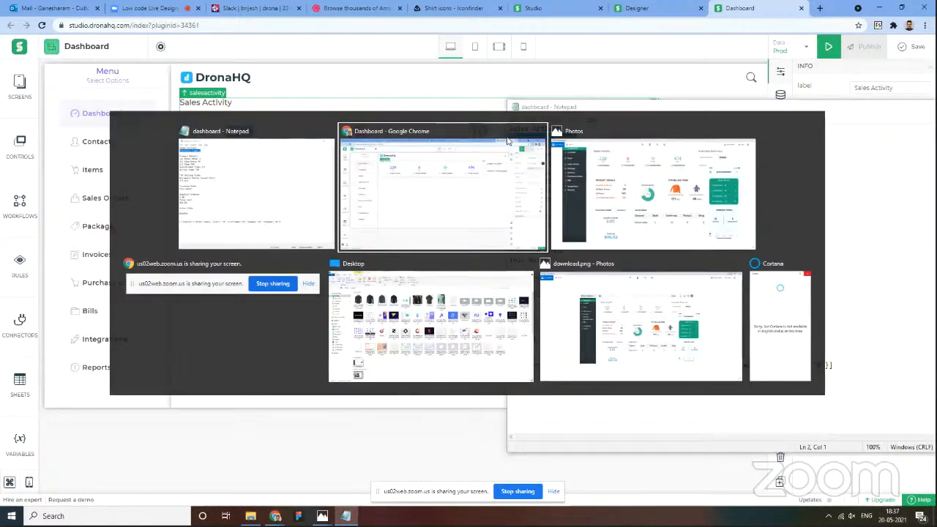
pyautogui.click(738, 127)
pyautogui.tripleClick(885, 87)
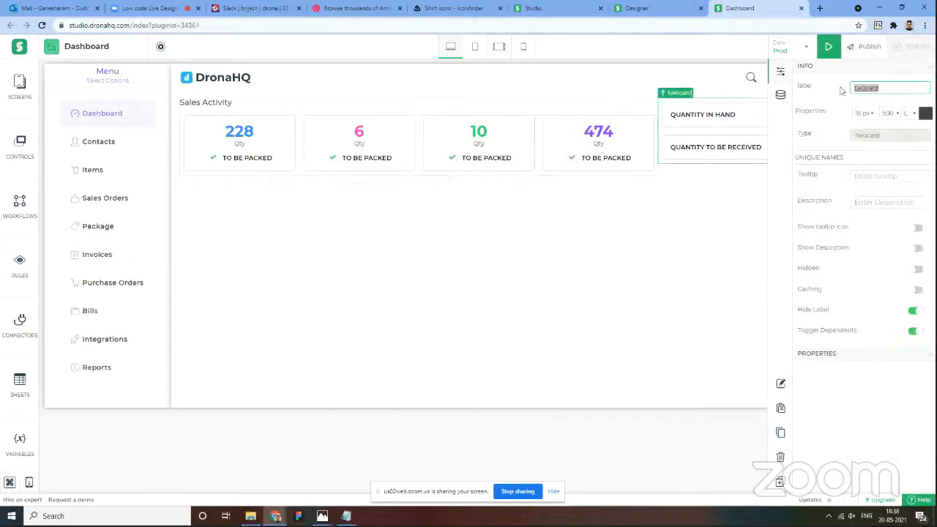
pyautogui.hotkey('ctrl', 'v')
pyautogui.click(886, 108)
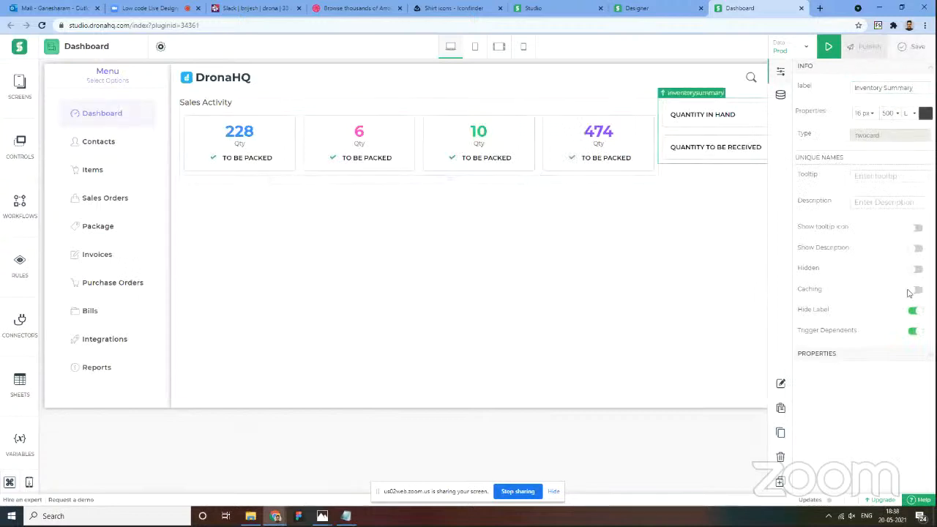
pyautogui.click(916, 311)
pyautogui.click(659, 251)
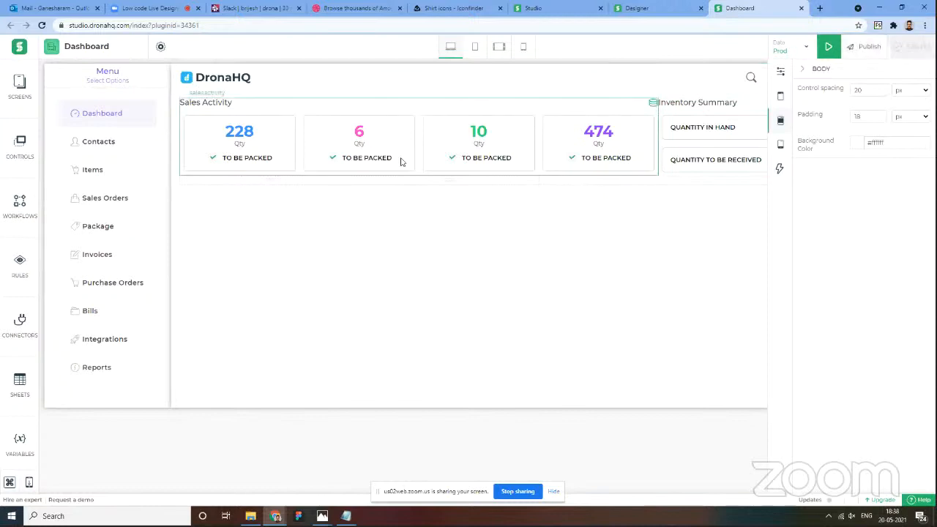
# Step: Clear the control search and place a Four Column layout in the row's empty third column
pyautogui.click(315, 186)
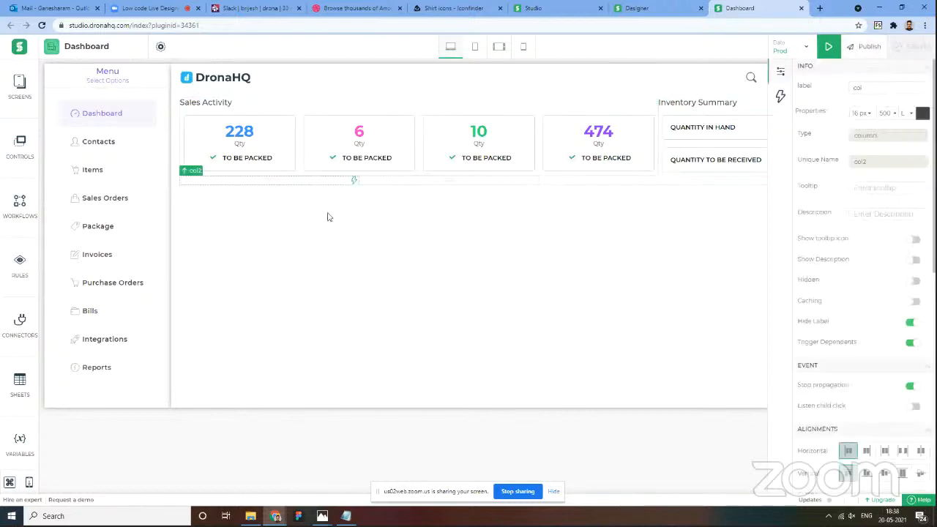
pyautogui.click(21, 148)
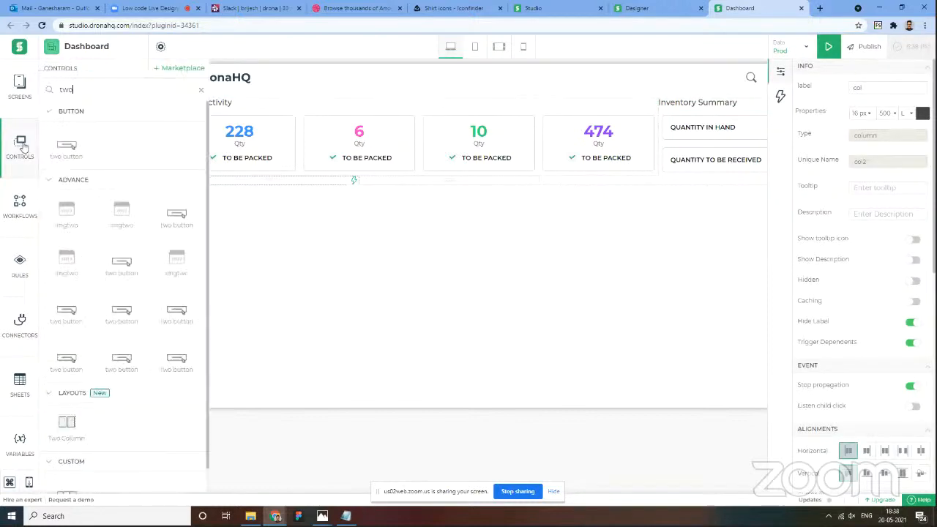
pyautogui.hotkey('alt', 'Tab')
pyautogui.hotkey('alt', 'Tab')
pyautogui.hotkey('alt', 'Tab')
pyautogui.press('Tab')
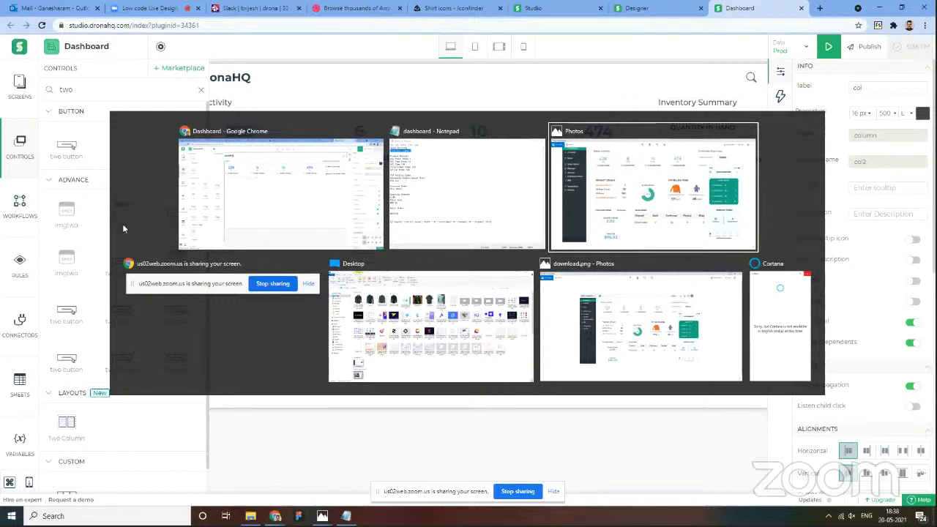
pyautogui.press('Tab')
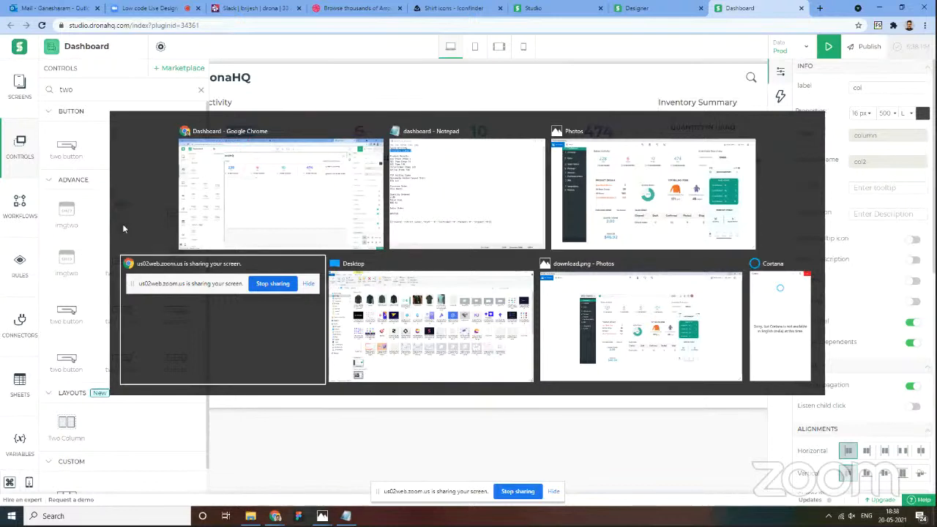
pyautogui.click(292, 157)
pyautogui.click(315, 258)
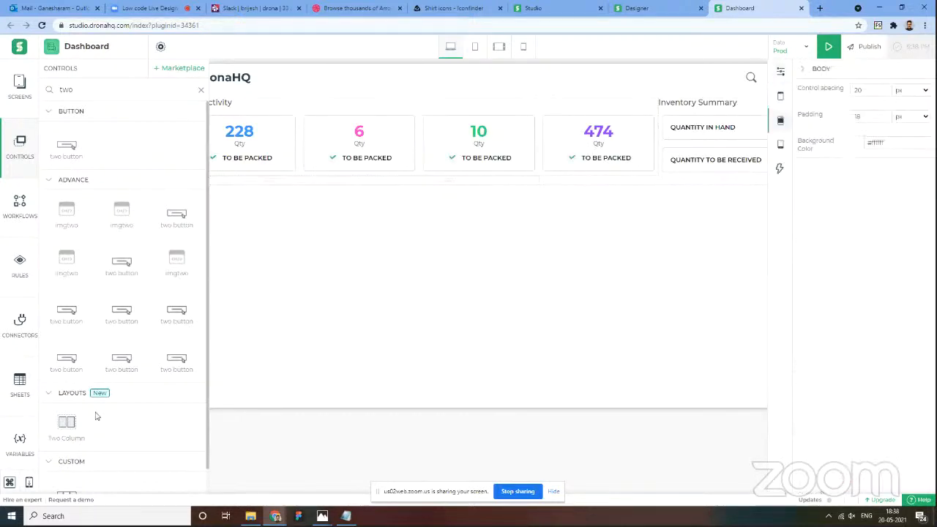
pyautogui.scroll(-1, 111, 265)
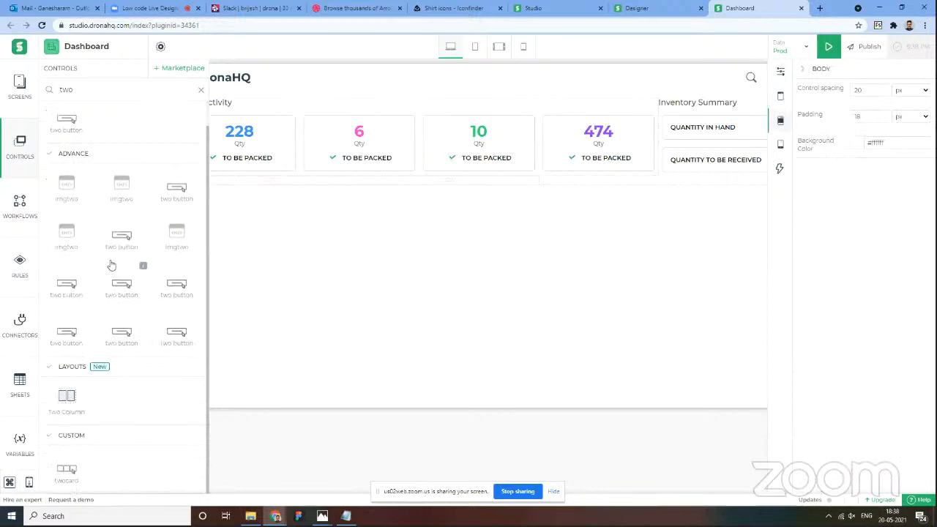
pyautogui.click(200, 90)
pyautogui.click(84, 345)
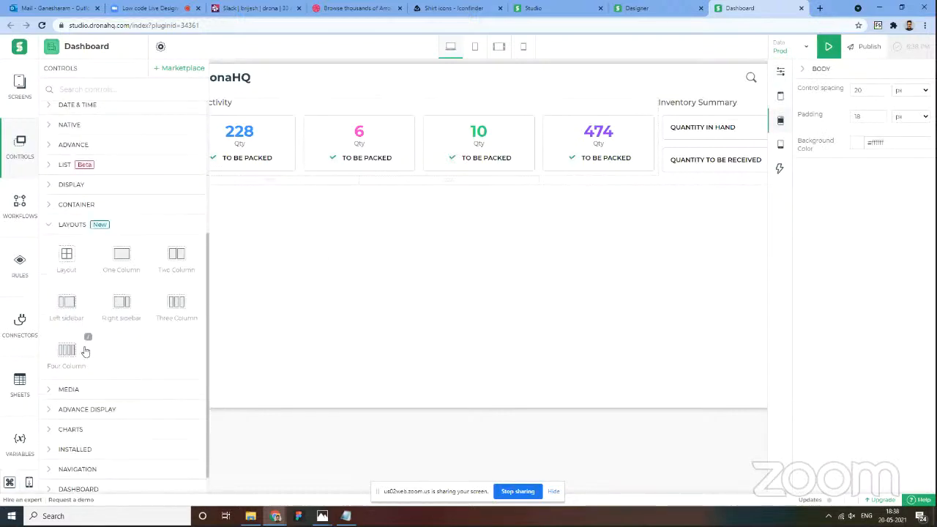
pyautogui.moveTo(73, 343); pyautogui.dragTo(273, 179)
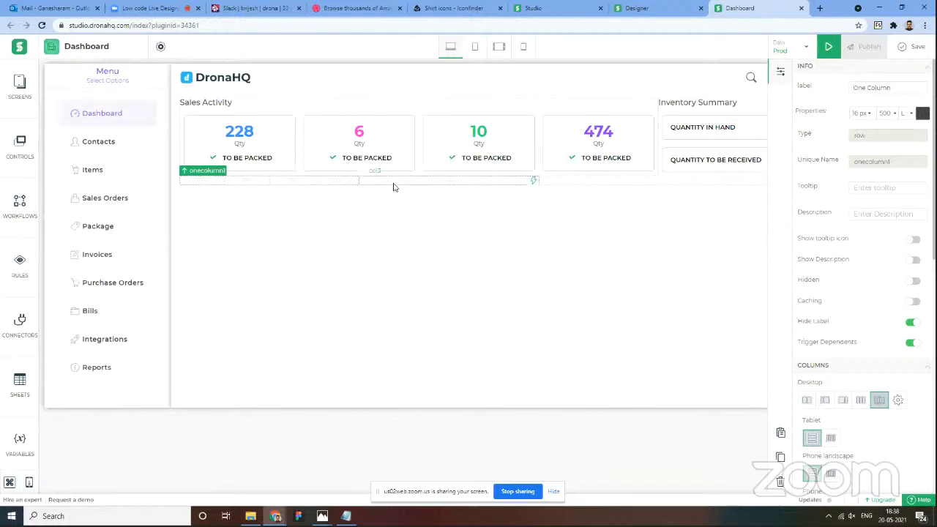
# Step: Select the main row and compare its layout with the product details and top selling items sections in the reference image
pyautogui.click(526, 182)
pyautogui.click(551, 184)
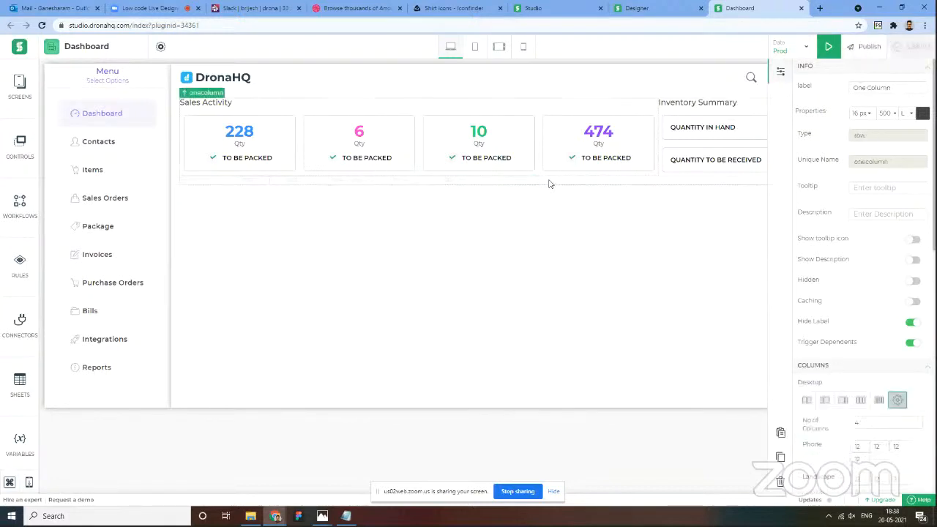
pyautogui.hotkey('alt', 'Tab')
pyautogui.hotkey('alt', 'Tab')
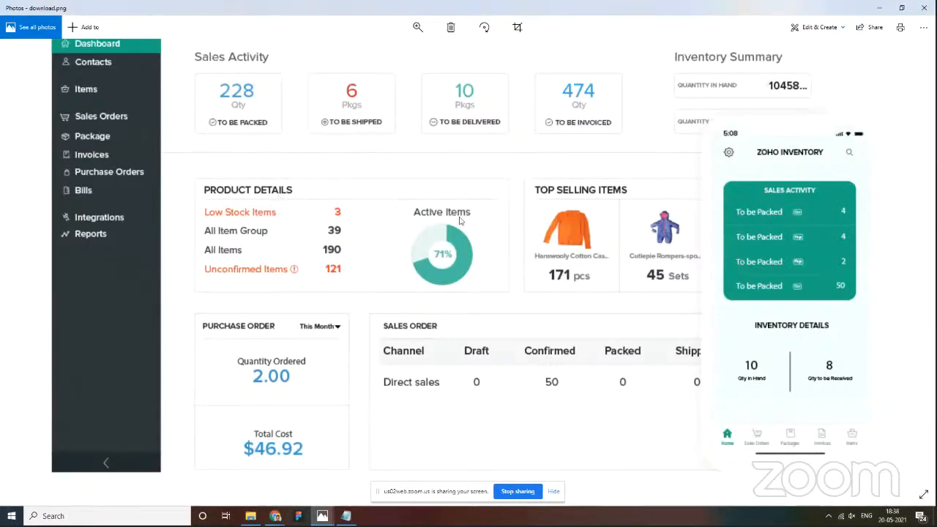
pyautogui.hotkey('alt', 'Tab')
pyautogui.hotkey('alt', 'Tab')
pyautogui.hotkey('alt', 'Tab')
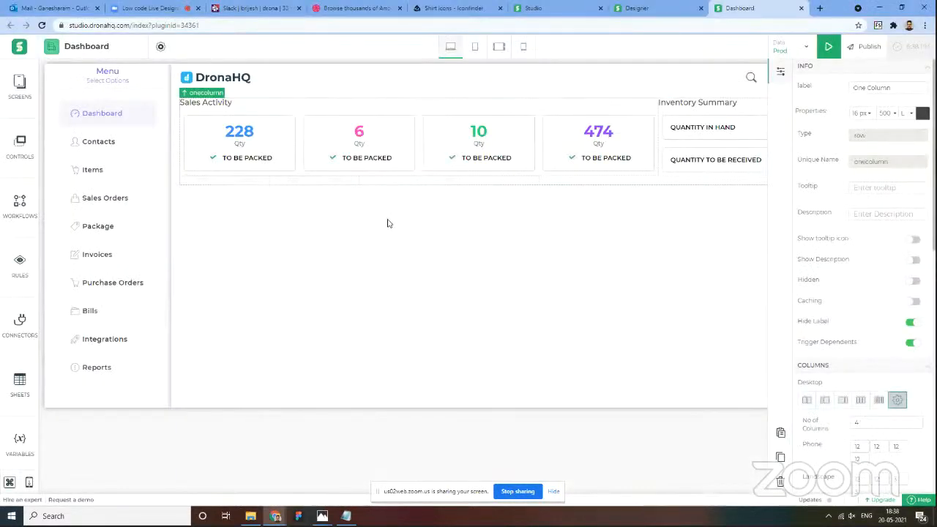
pyautogui.hotkey('alt', 'Tab')
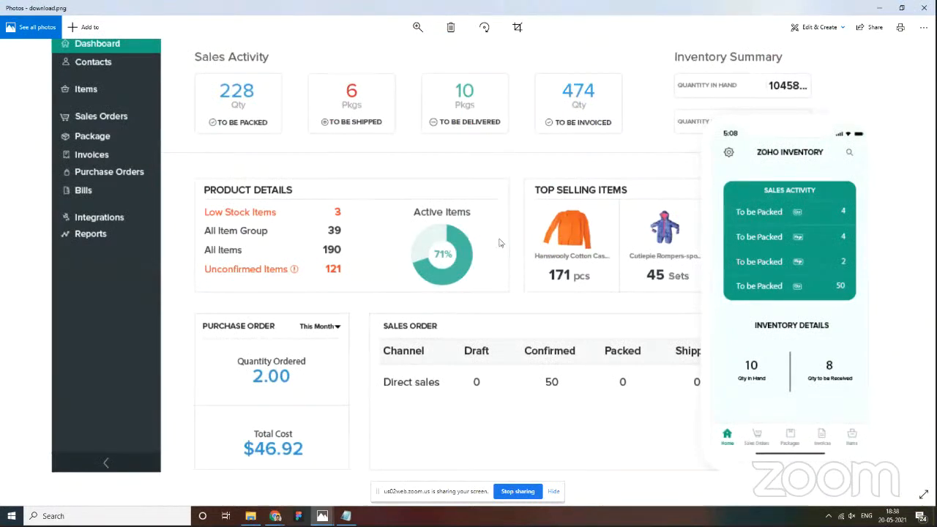
pyautogui.hotkey('alt', 'Tab')
# Step: Set the main row's desktop widths to 6 for the third and fourth columns
pyautogui.scroll(-5, 854, 384)
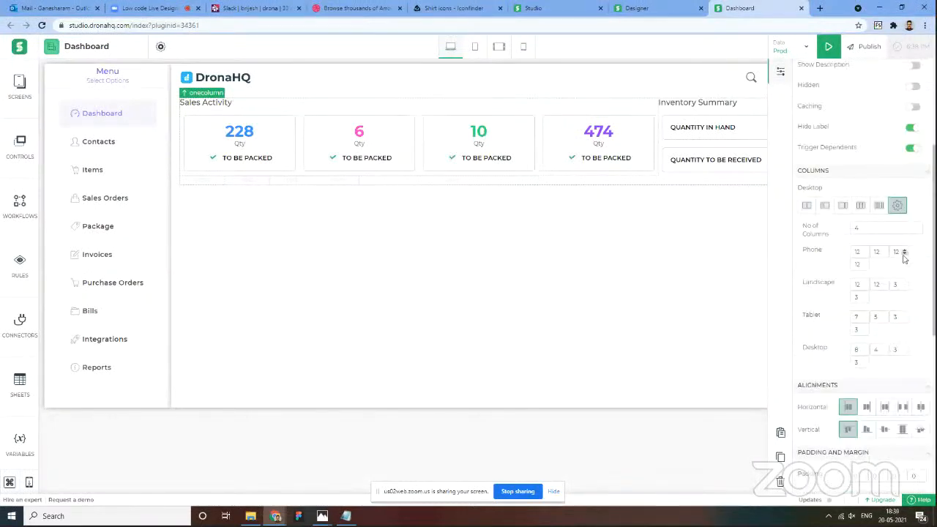
pyautogui.click(893, 349)
pyautogui.press('BackSpace')
pyautogui.write('6')
pyautogui.click(857, 361)
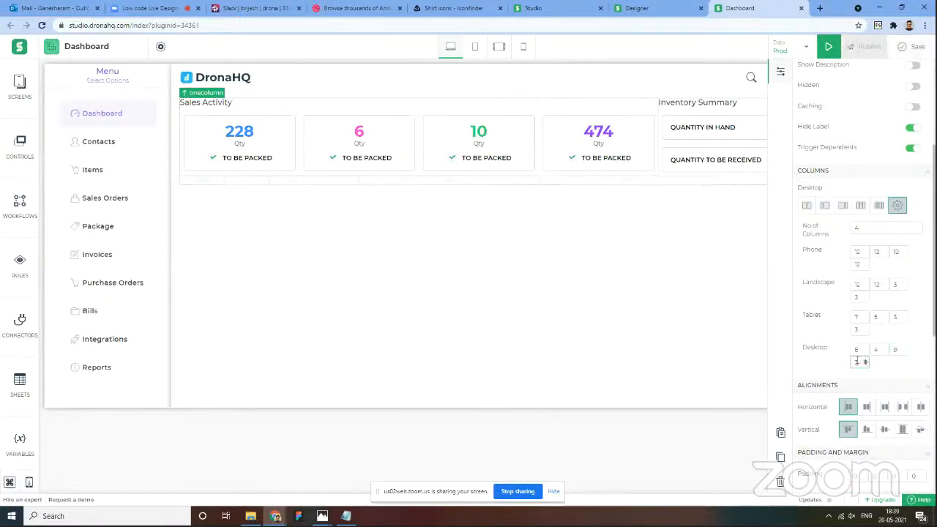
# Step: Set the main row's tablet widths to 6 for the third and fourth columns
pyautogui.click(901, 316)
pyautogui.press('BackSpace')
pyautogui.write('46')
pyautogui.doubleClick(897, 317)
pyautogui.write('6')
# Step: Set the main row's landscape widths to 12 for the third and fourth columns and save the screen
pyautogui.doubleClick(898, 284)
pyautogui.write('12')
pyautogui.press('Tab')
pyautogui.write('12')
pyautogui.click(880, 270)
pyautogui.hotkey('ctrl', 's')
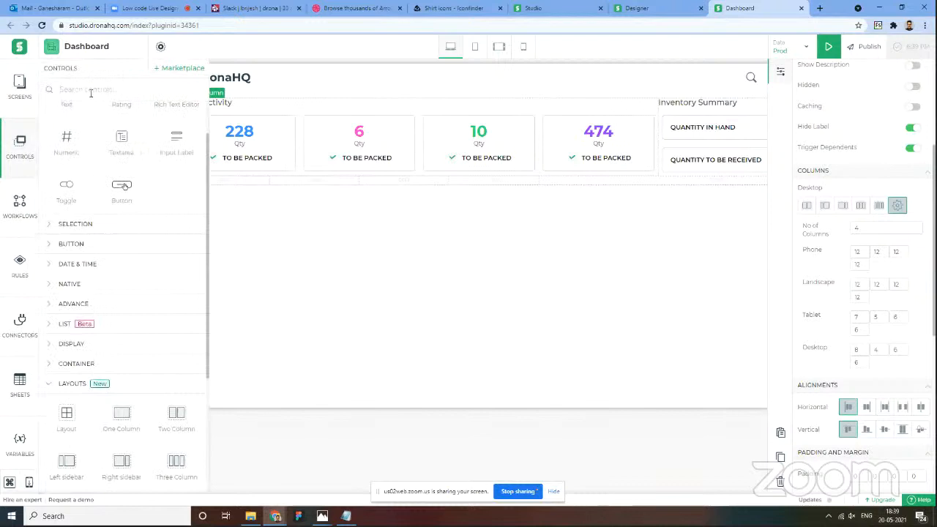
# Step: Search the controls for the custom threecard control and place it in the main row's fourth column
pyautogui.click(91, 92)
pyautogui.write('car')
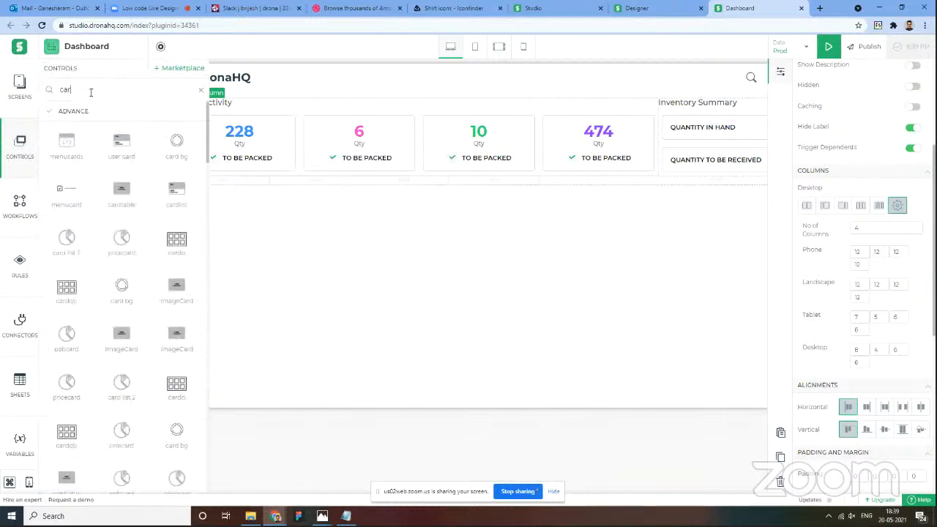
pyautogui.press('BackSpace')
pyautogui.press('BackSpace')
pyautogui.press('BackSpace')
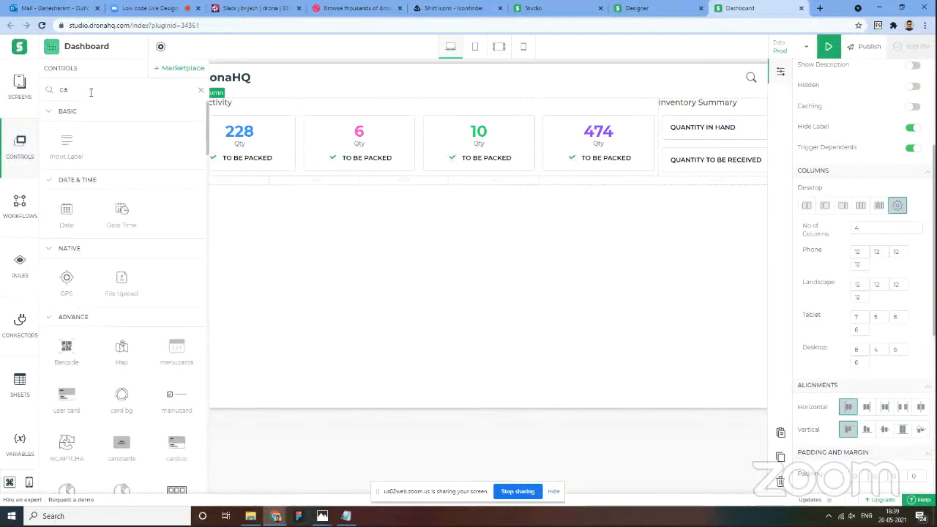
pyautogui.write('th')
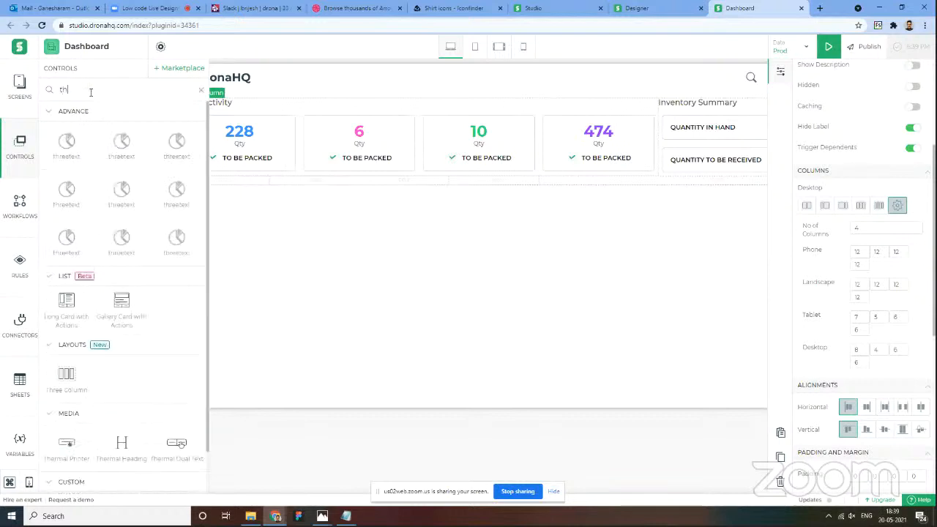
pyautogui.write('re')
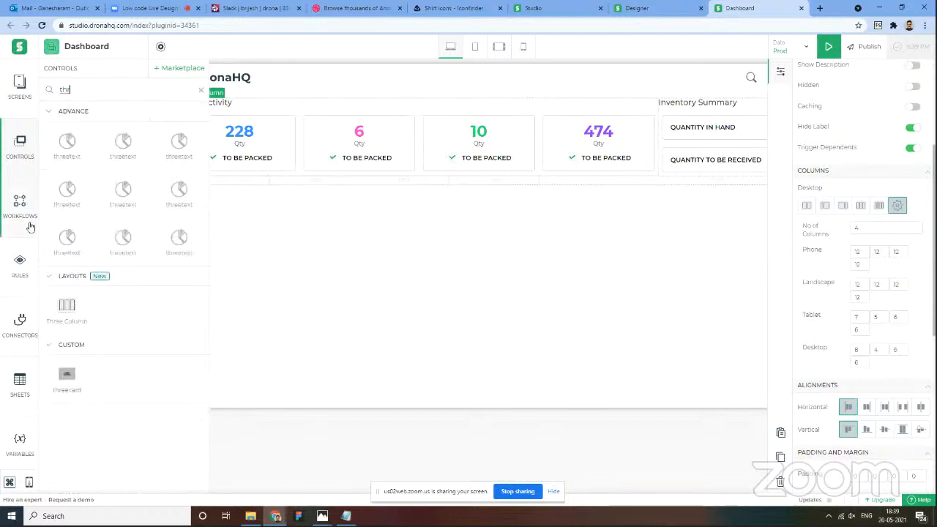
pyautogui.moveTo(65, 373); pyautogui.dragTo(638, 187)
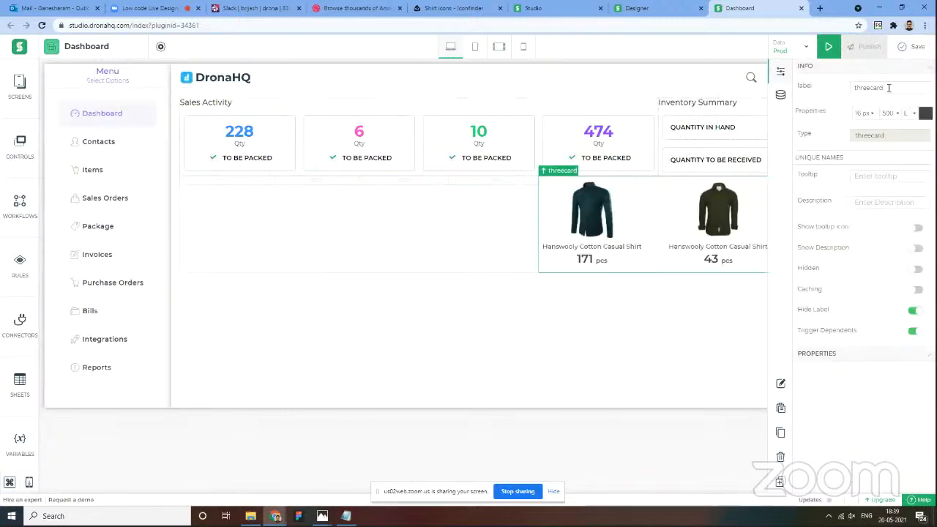
# Step: Switch to the dashboard notes in Notepad and copy the text "TOP Selling Items"
pyautogui.hotkey('alt', 'Tab')
pyautogui.hotkey('alt', 'Tab')
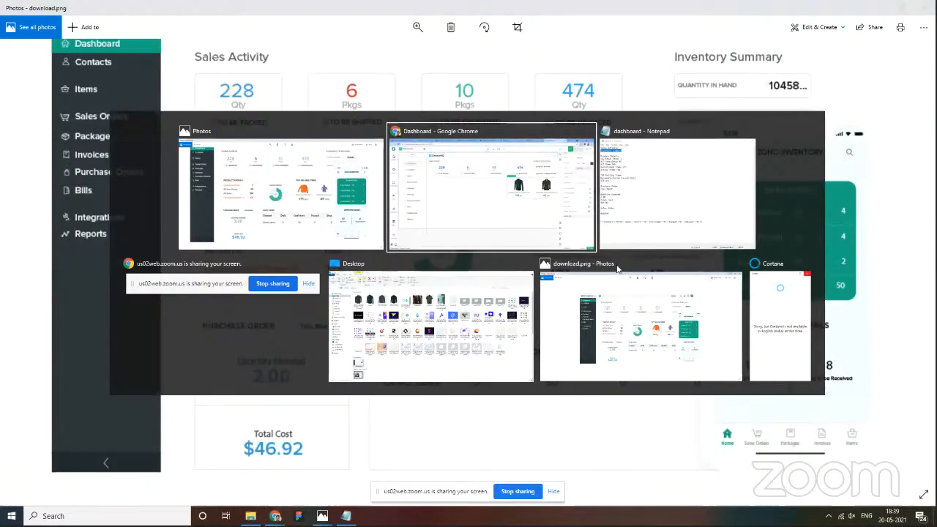
pyautogui.hotkey('alt', 'Tab')
pyautogui.press('Tab')
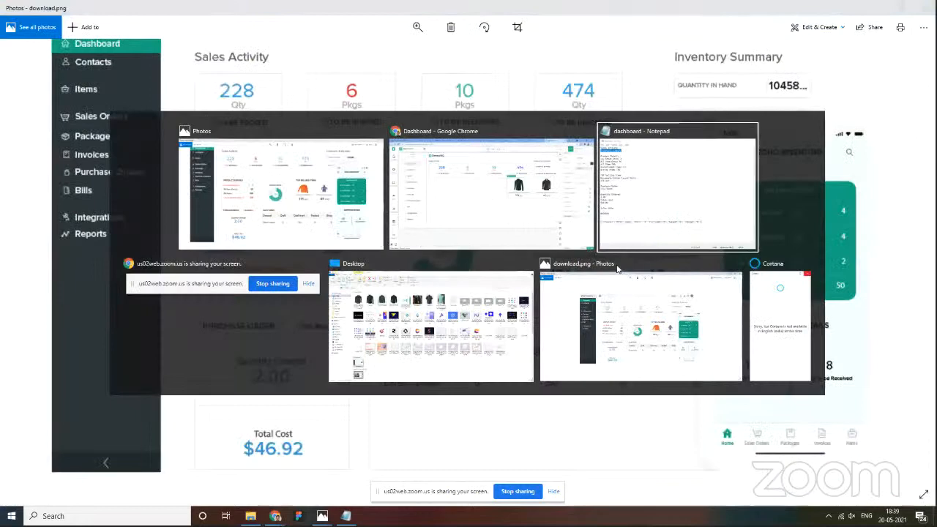
pyautogui.moveTo(577, 216); pyautogui.dragTo(508, 216)
pyautogui.hotkey('ctrl', 'c')
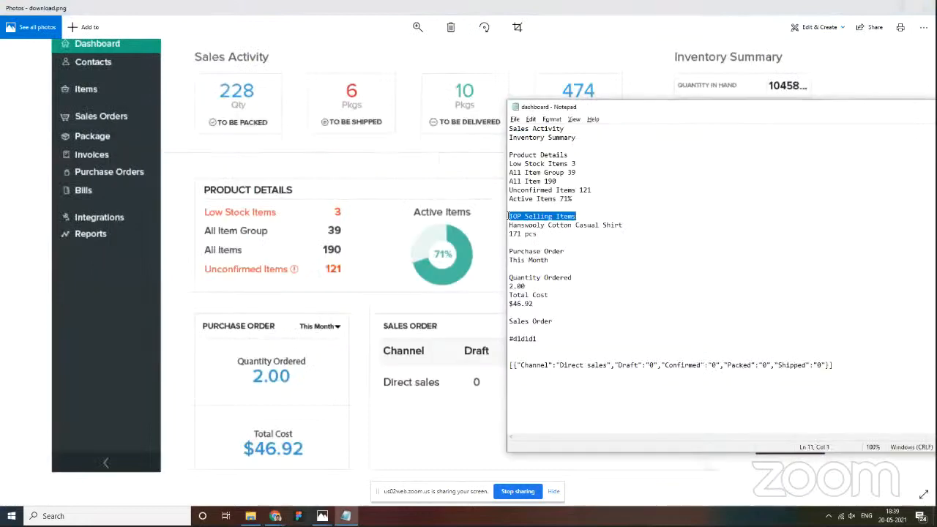
# Step: Back in the DronaHQ designer, label the threecard control "TOP Selling Items" and turn off Hide Label
pyautogui.hotkey('alt', 'Tab')
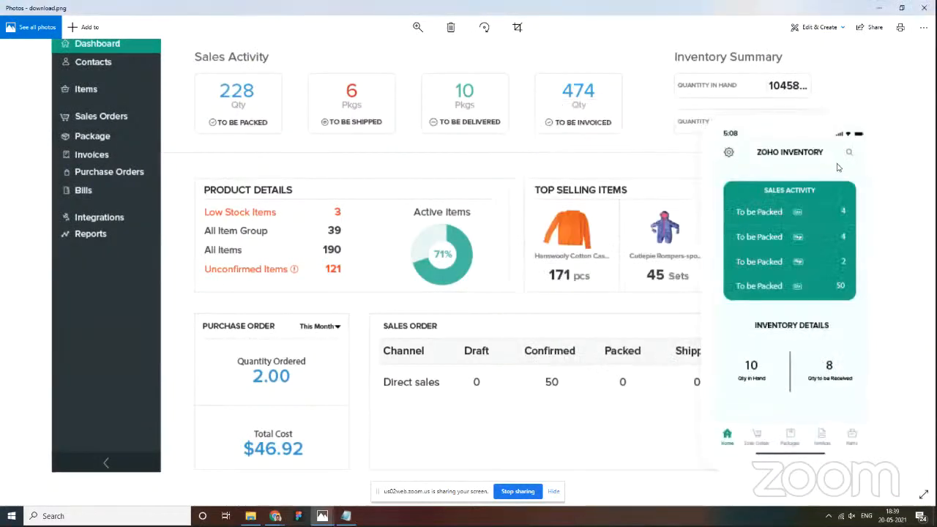
pyautogui.hotkey('alt', 'Tab')
pyautogui.press('Tab')
pyautogui.moveTo(884, 88); pyautogui.dragTo(822, 89)
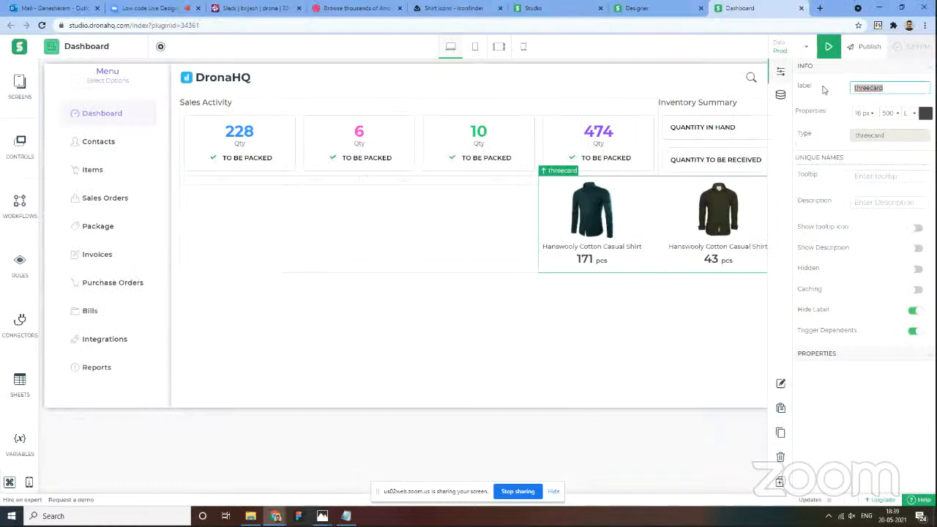
pyautogui.hotkey('ctrl', 'v')
pyautogui.click(913, 310)
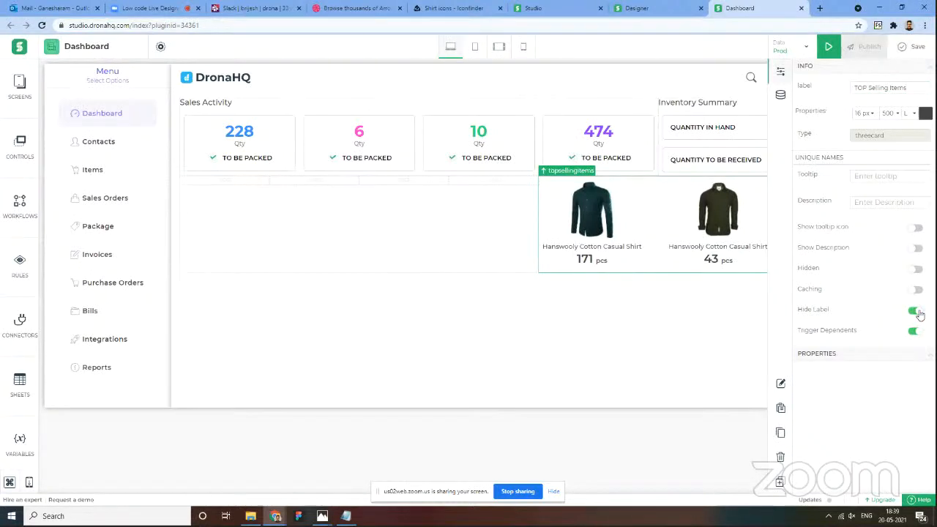
# Step: Set the first column of the nested four-column row beside the shirt cards to width 12 for landscape, tablet and desktop
pyautogui.click(437, 214)
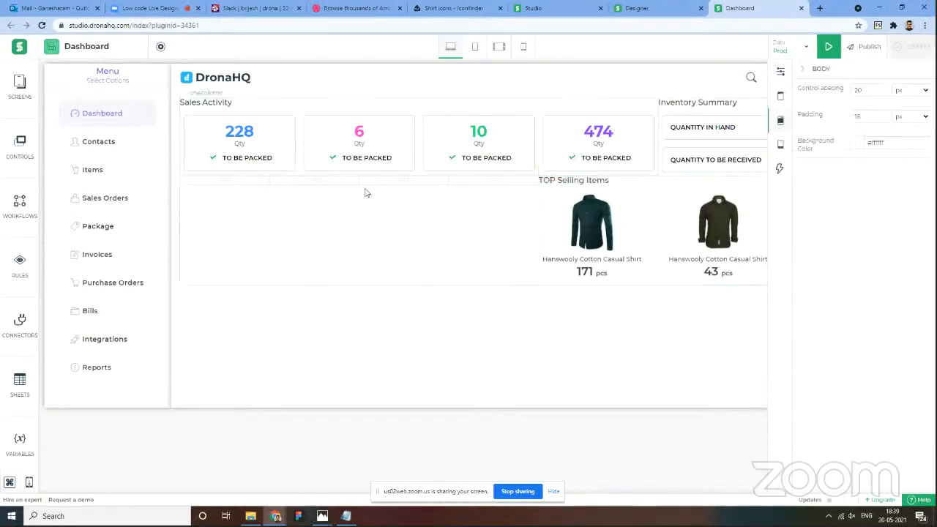
pyautogui.click(237, 186)
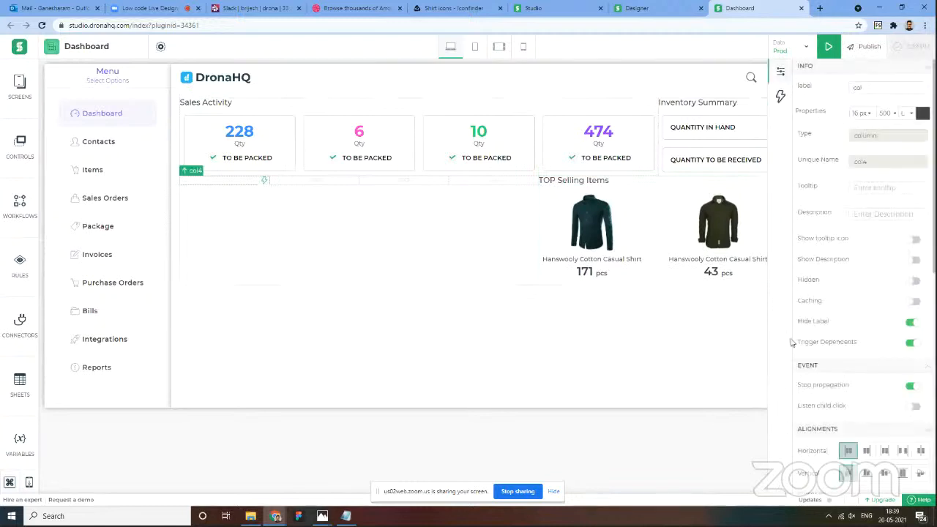
pyautogui.click(187, 173)
pyautogui.scroll(-3, 806, 309)
pyautogui.click(898, 204)
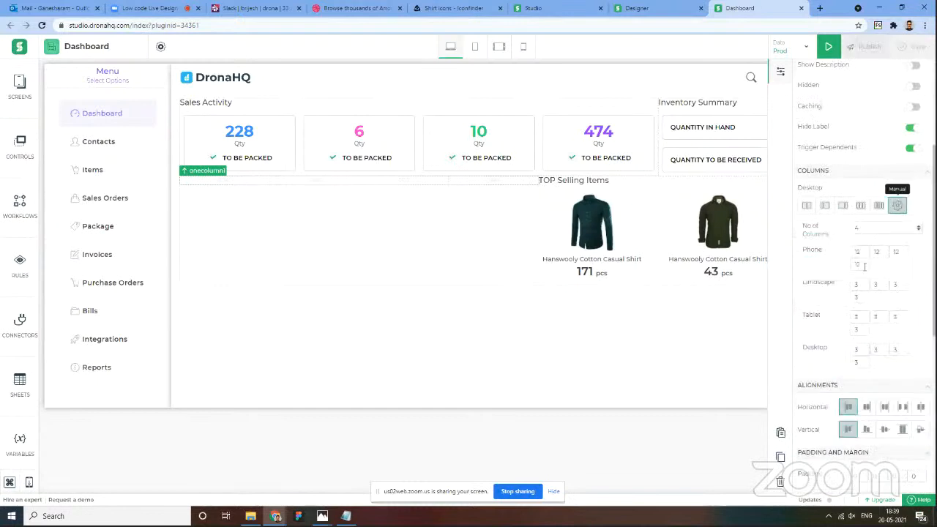
pyautogui.click(855, 285)
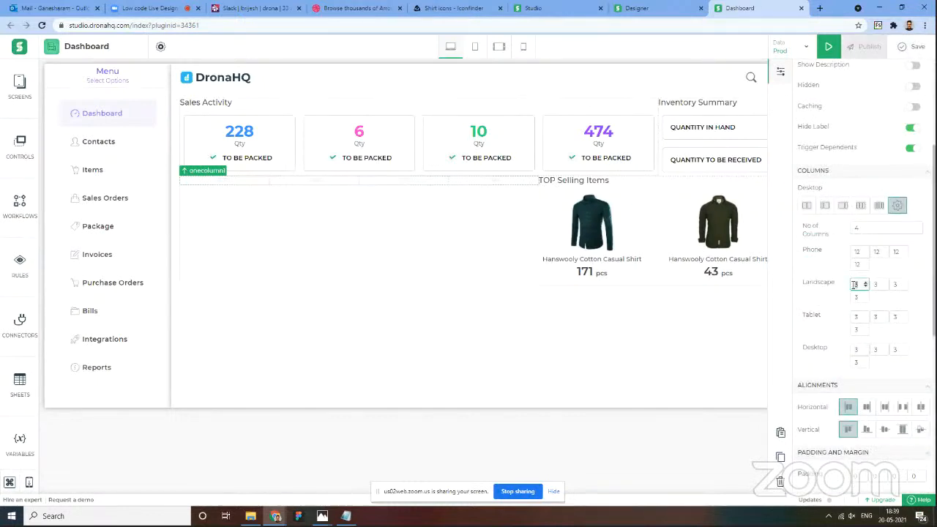
pyautogui.doubleClick(861, 317)
pyautogui.write('12')
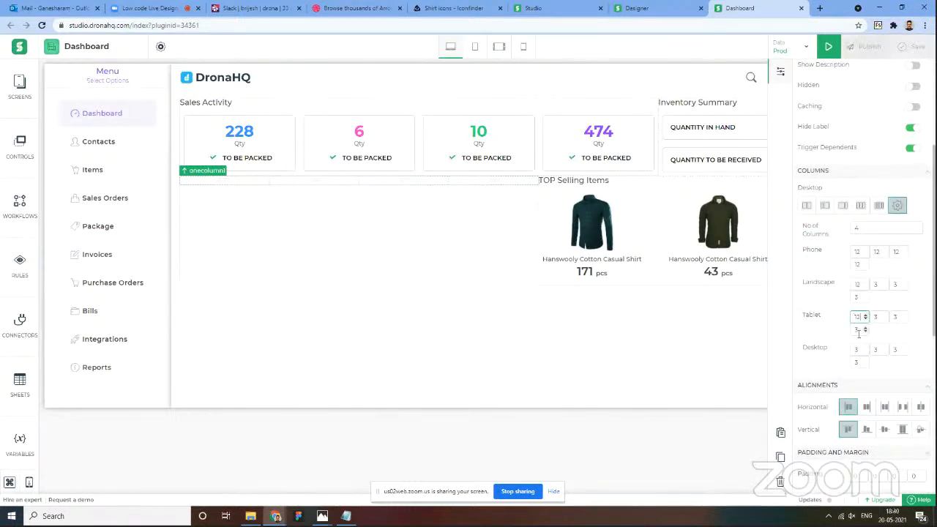
pyautogui.doubleClick(862, 349)
pyautogui.write('12')
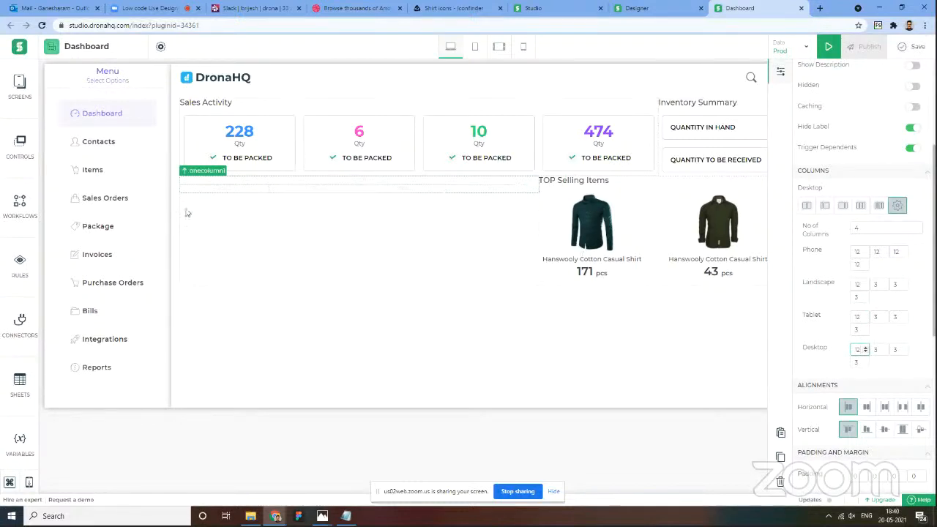
# Step: Add a heading control to the first column of the nested row
pyautogui.click(13, 169)
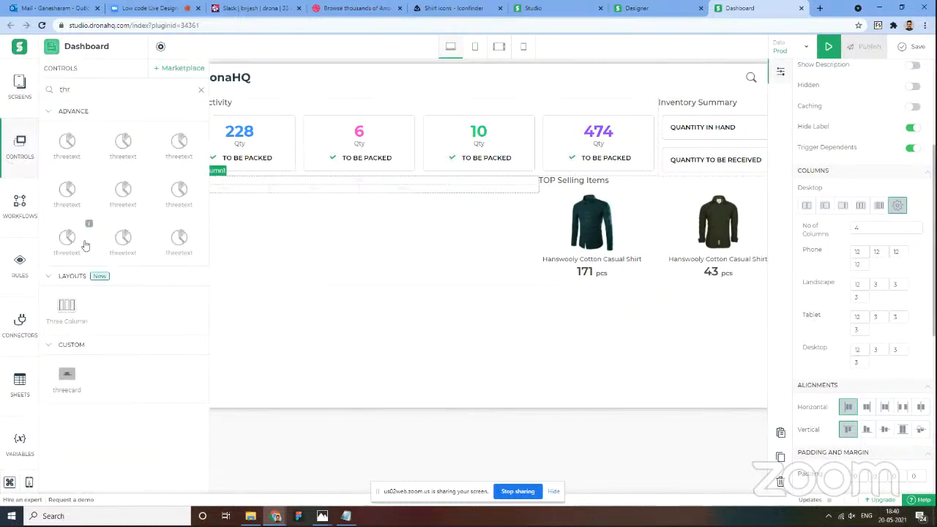
pyautogui.click(199, 92)
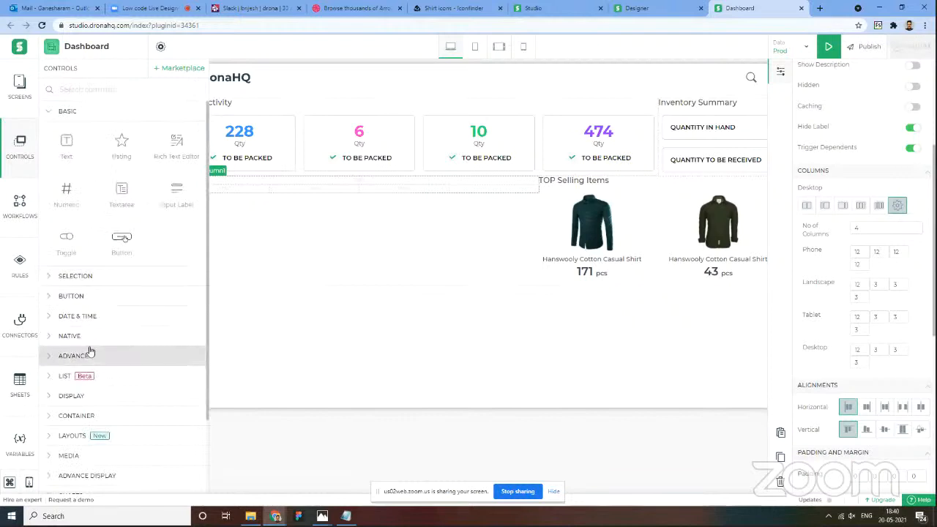
pyautogui.click(88, 396)
pyautogui.scroll(-3, 85, 318)
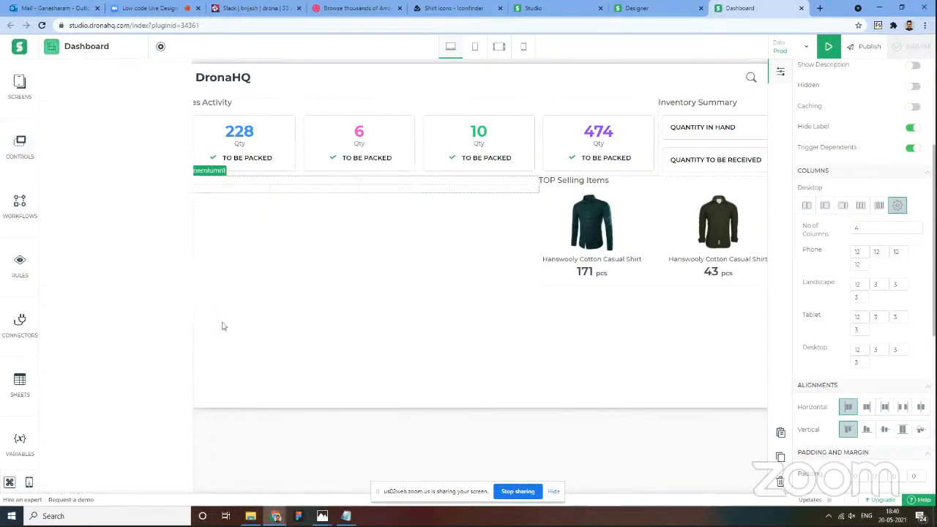
pyautogui.moveTo(224, 326); pyautogui.dragTo(253, 184)
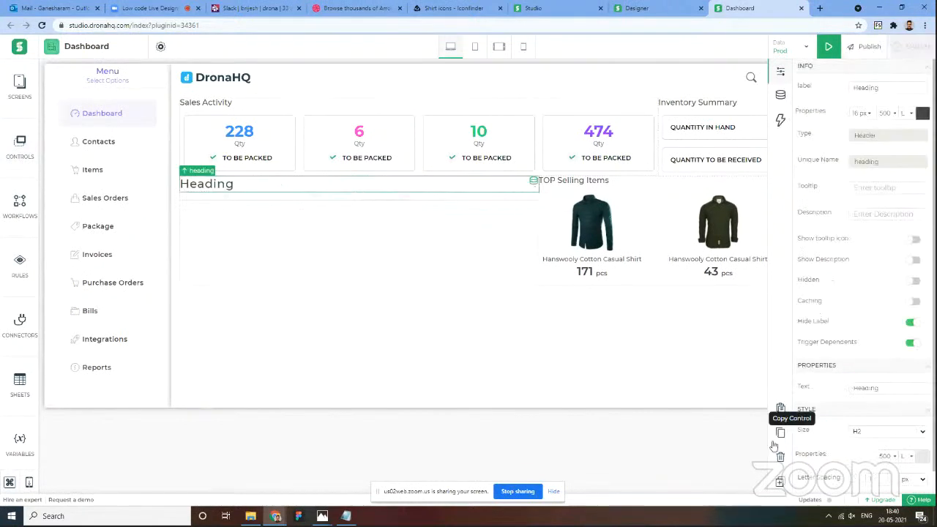
# Step: Add a paragraph control above the heading in the nested row and delete the heading
pyautogui.moveTo(21, 146)
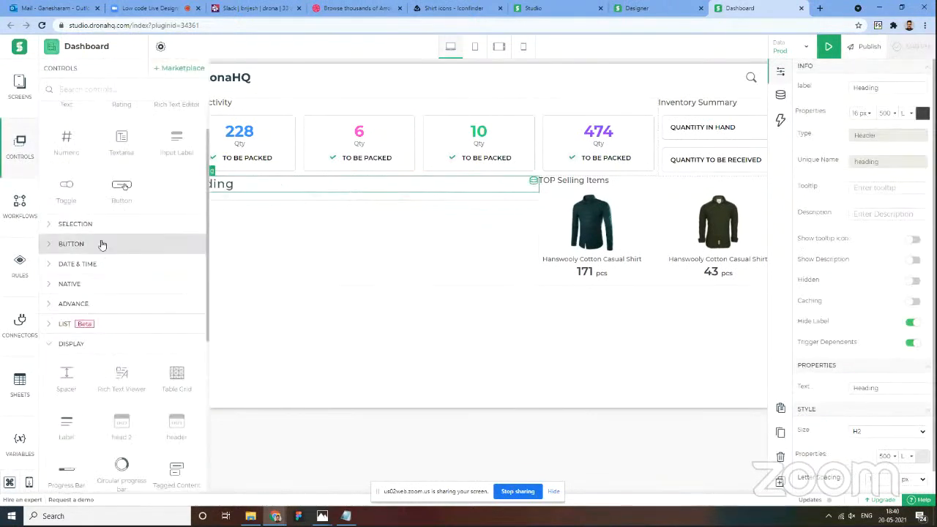
pyautogui.scroll(-3, 77, 413)
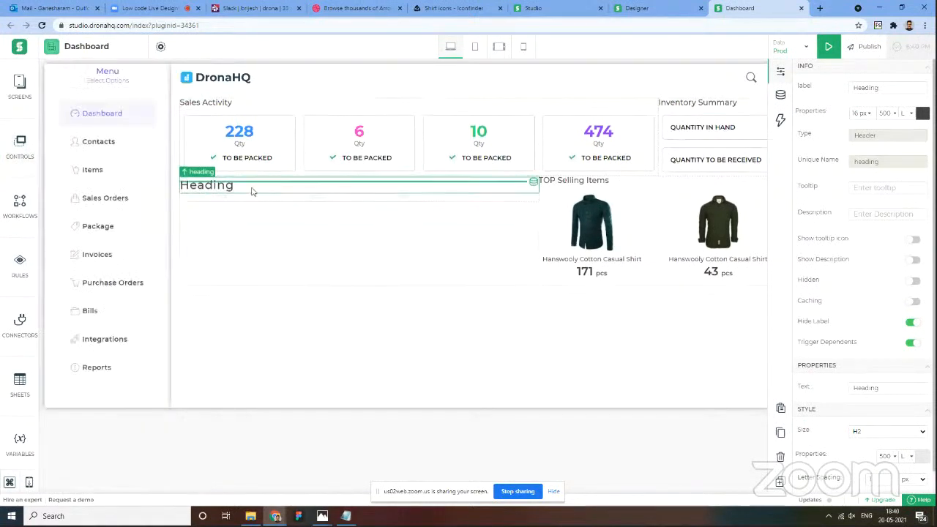
pyautogui.moveTo(241, 191); pyautogui.dragTo(235, 191)
pyautogui.click(219, 196)
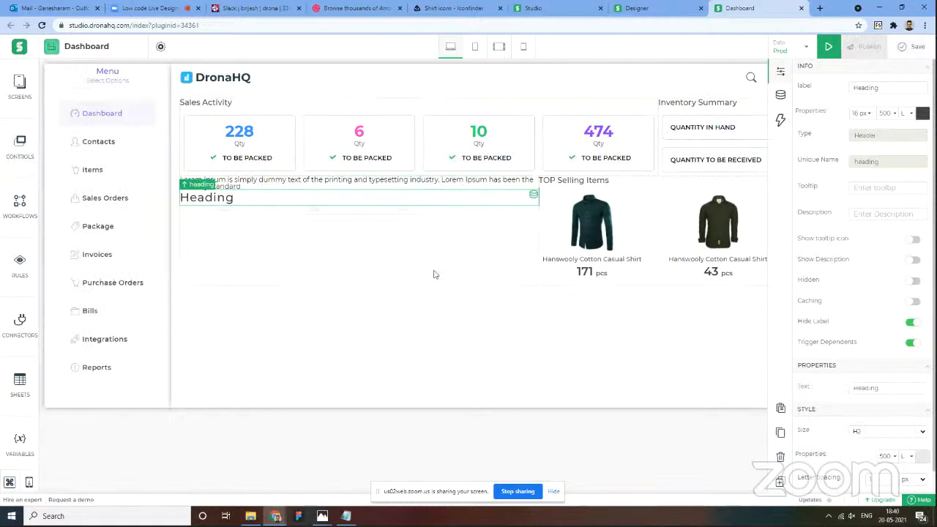
pyautogui.click(780, 457)
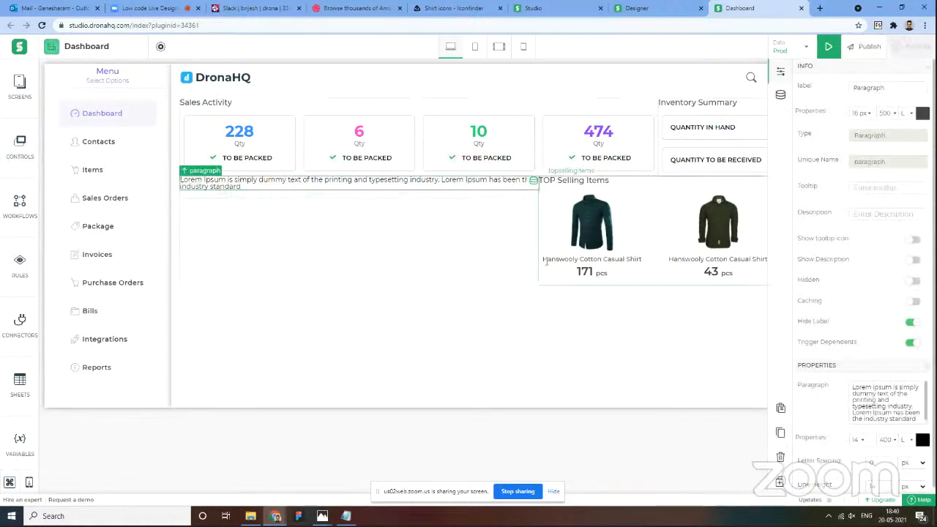
# Step: Switch to the dashboard notes in Notepad and copy the text "Product Details"
pyautogui.hotkey('alt', 'Tab')
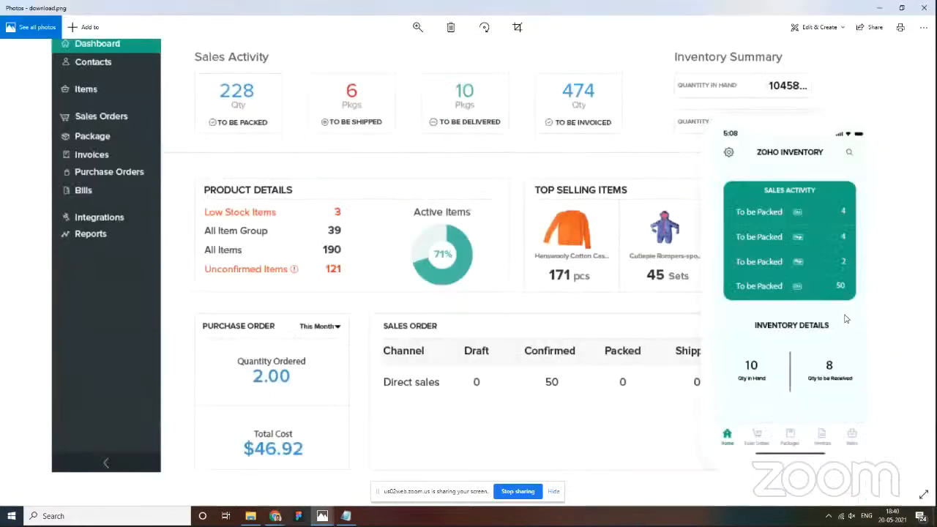
pyautogui.hotkey('alt', 'Tab')
pyautogui.hotkey('alt', 'Tab')
pyautogui.press('Tab')
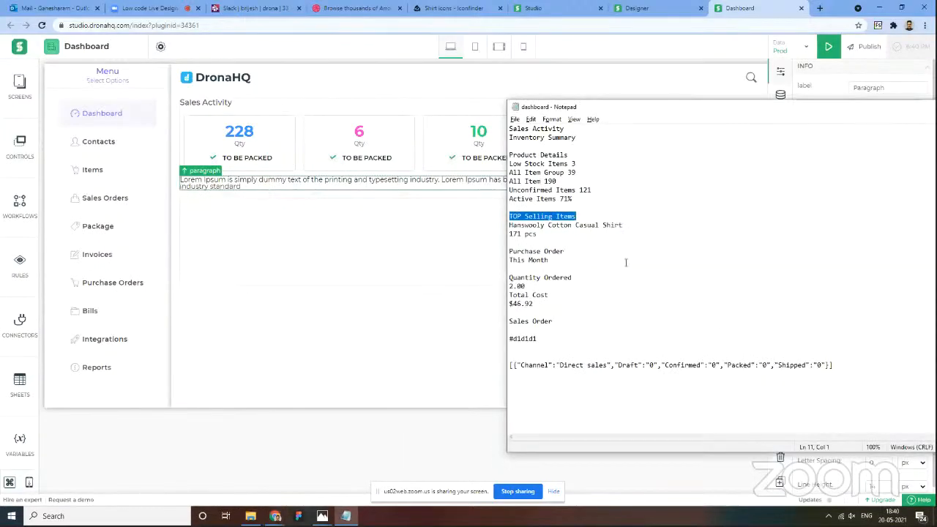
pyautogui.moveTo(568, 155); pyautogui.dragTo(511, 147)
pyautogui.hotkey('ctrl', 'c')
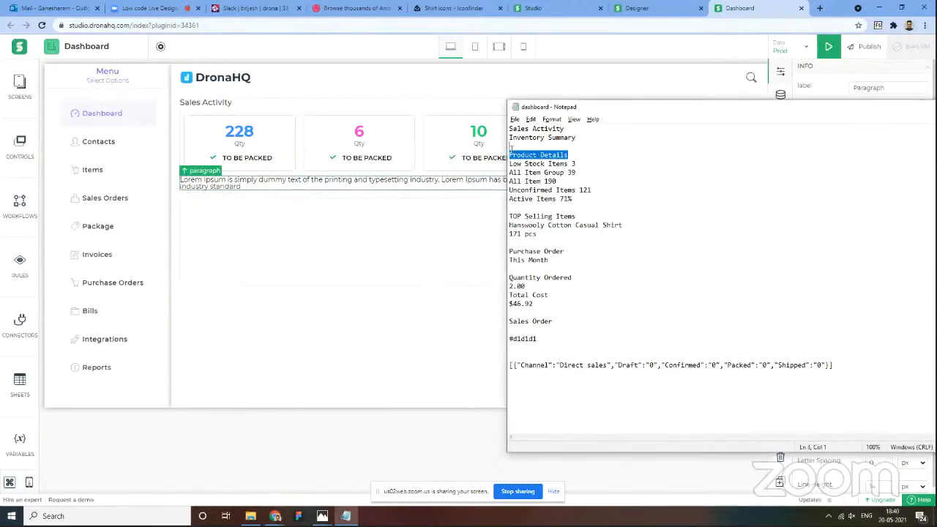
# Step: Back in the DronaHQ designer, replace the paragraph's placeholder text with "Product Details" and remove the extra line break
pyautogui.hotkey('alt', 'Tab')
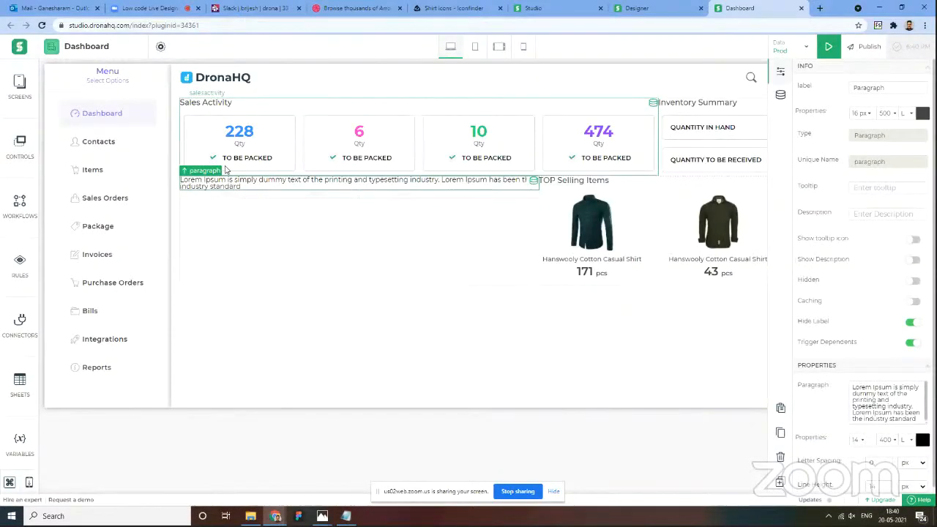
pyautogui.click(851, 409)
pyautogui.hotkey('ctrl', 'a')
pyautogui.hotkey('ctrl', 'v')
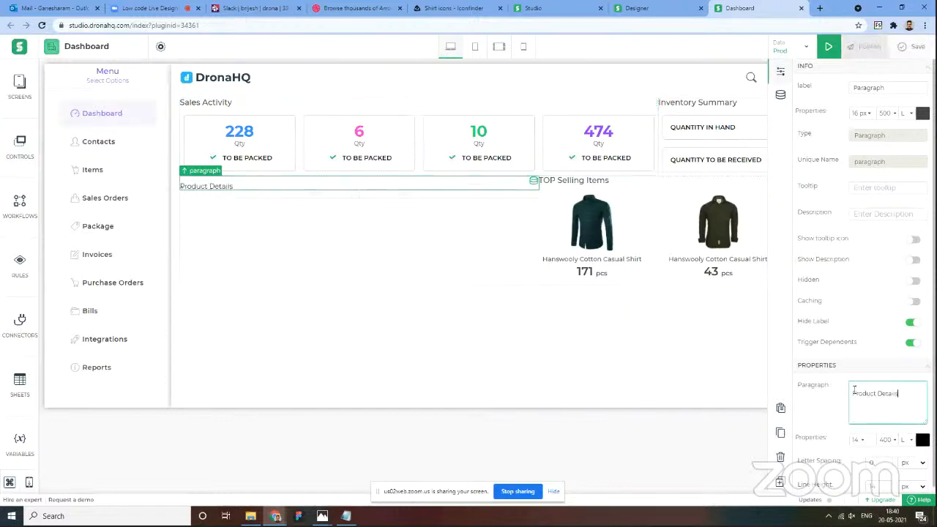
pyautogui.press('Delete')
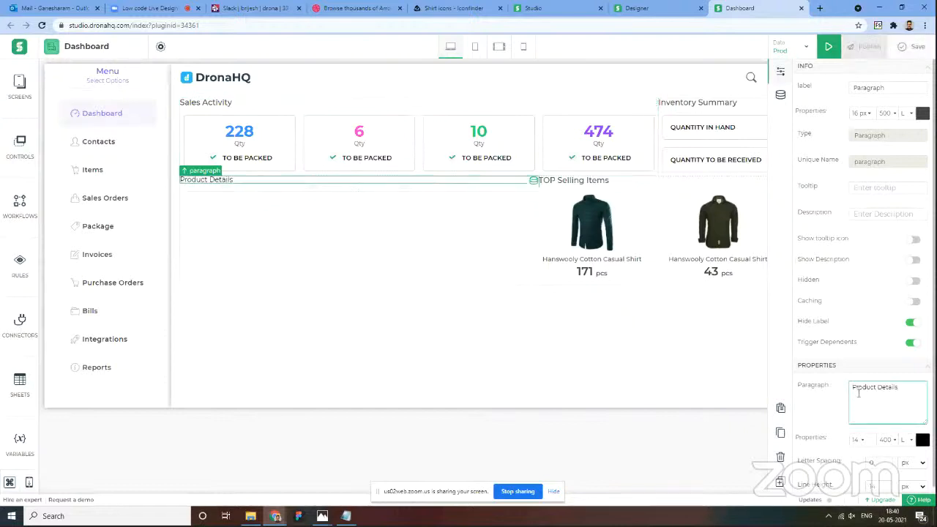
pyautogui.click(842, 401)
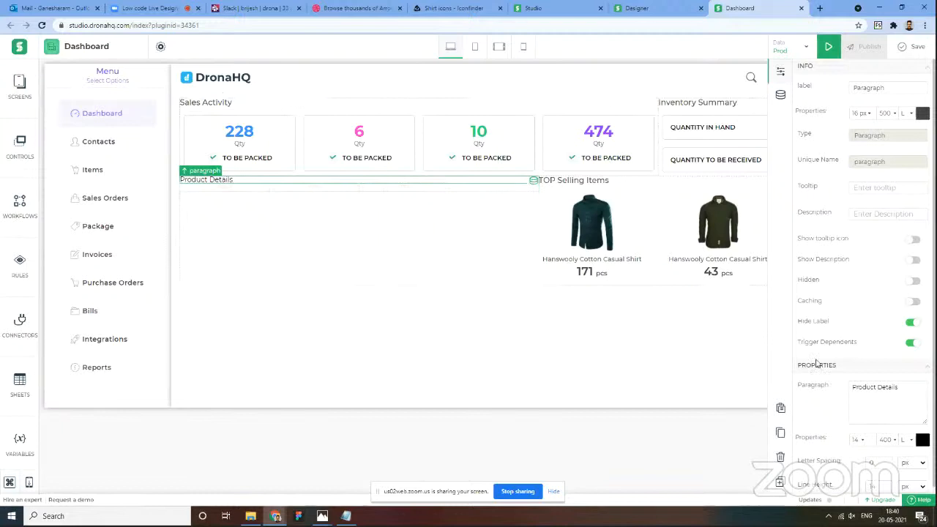
# Step: Format the Product Details paragraph with text size 16, weight 500 and the dark grey colour
pyautogui.click(859, 442)
pyautogui.click(874, 451)
pyautogui.click(874, 452)
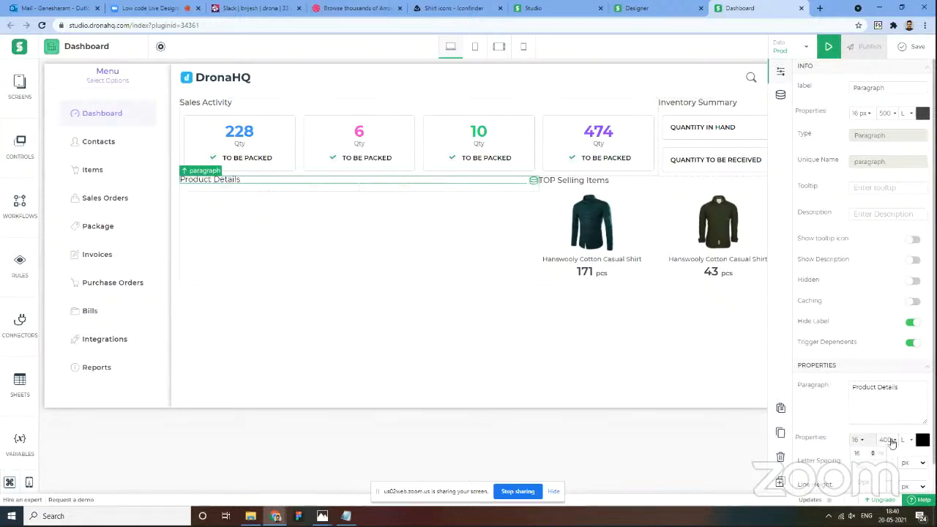
pyautogui.click(888, 440)
pyautogui.click(891, 480)
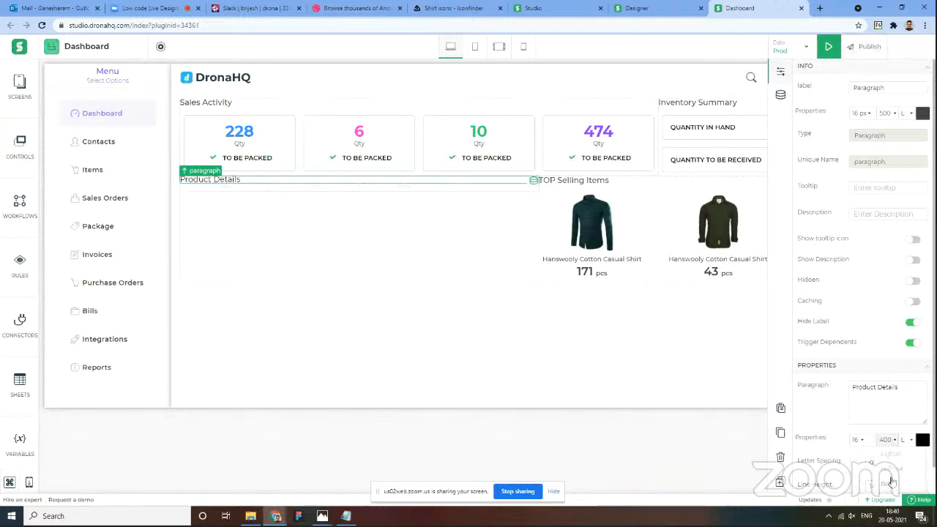
pyautogui.click(922, 439)
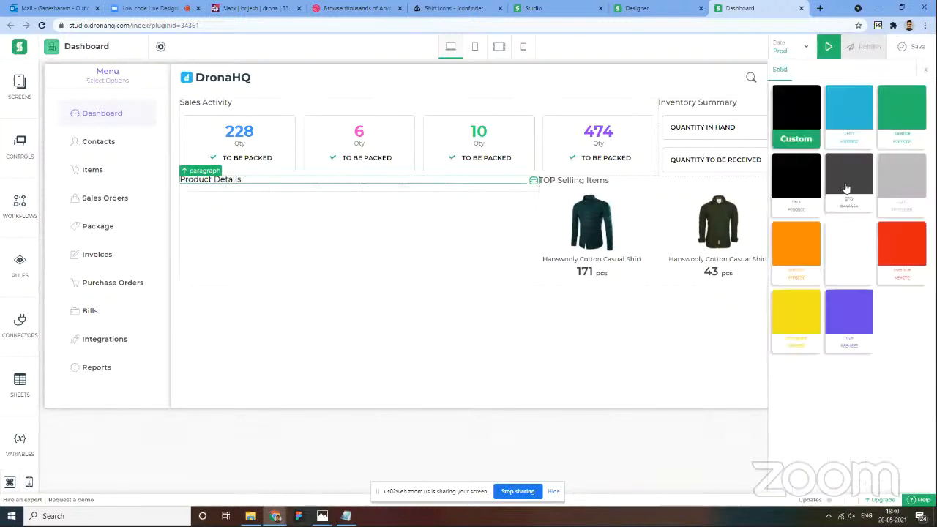
pyautogui.click(925, 70)
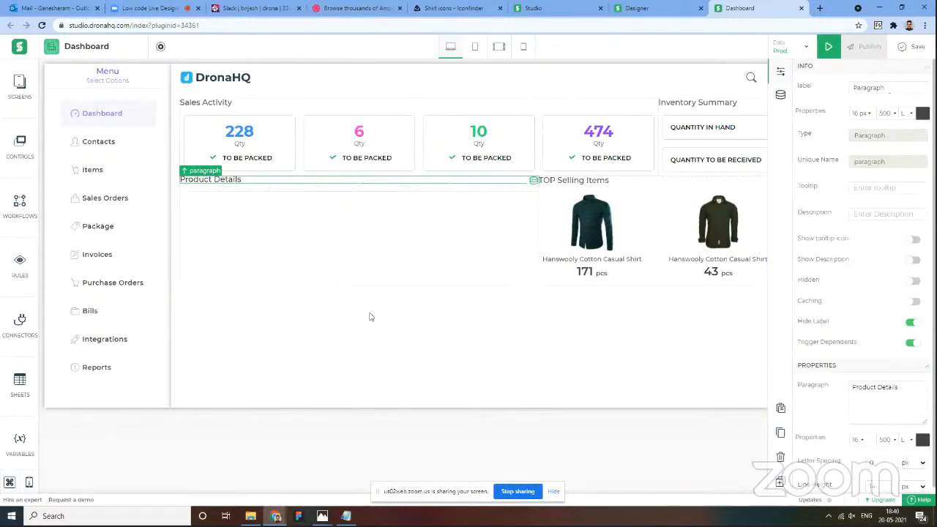
# Step: Set the padding of the column holding the Product Details title to 8 on all four sides
pyautogui.click(185, 172)
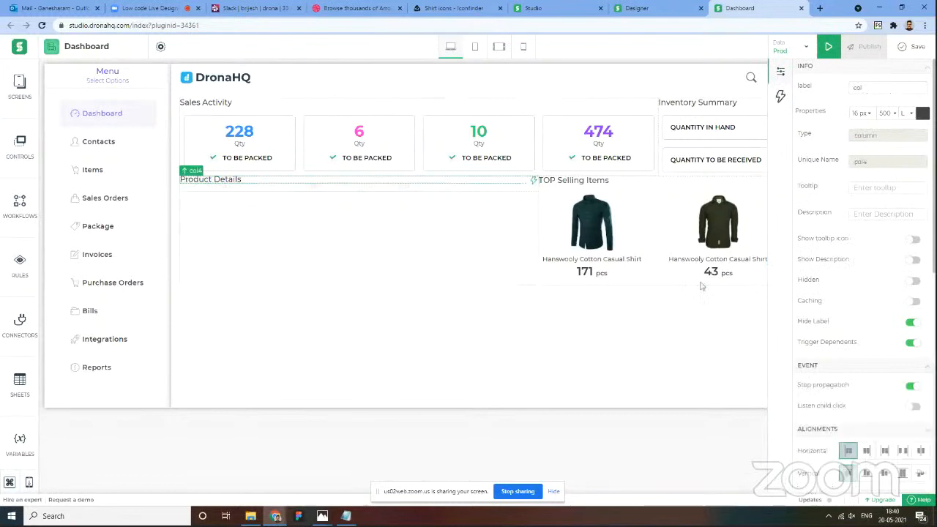
pyautogui.scroll(-1, 850, 376)
pyautogui.scroll(-2, 850, 376)
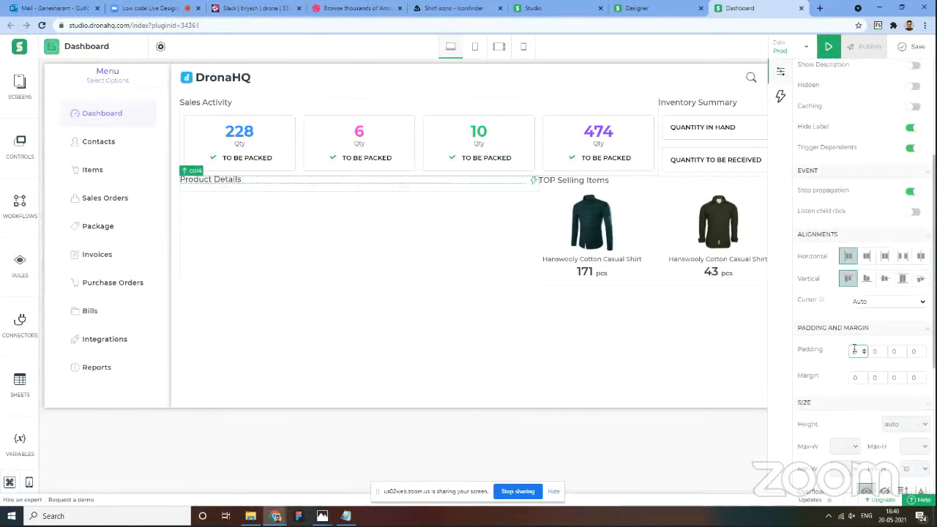
pyautogui.write('8')
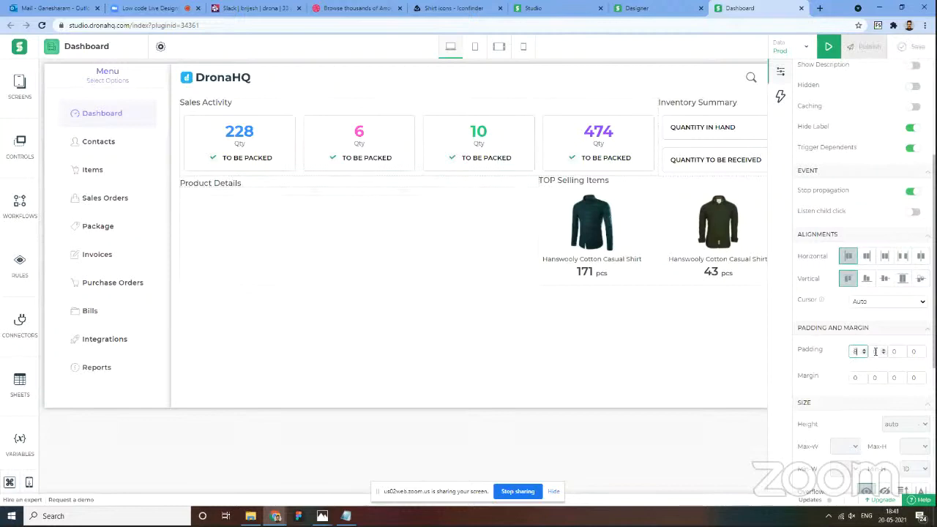
pyautogui.doubleClick(878, 352)
pyautogui.write('8')
pyautogui.doubleClick(894, 352)
pyautogui.write('8')
pyautogui.doubleClick(914, 352)
pyautogui.write('8')
pyautogui.click(919, 373)
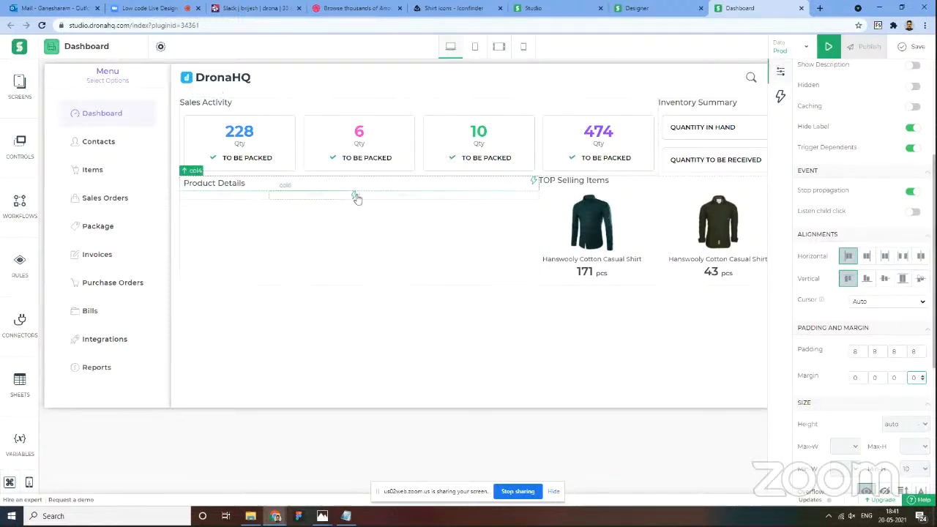
# Step: Add a Dual Text control to the first column below the Product Details title
pyautogui.click(246, 200)
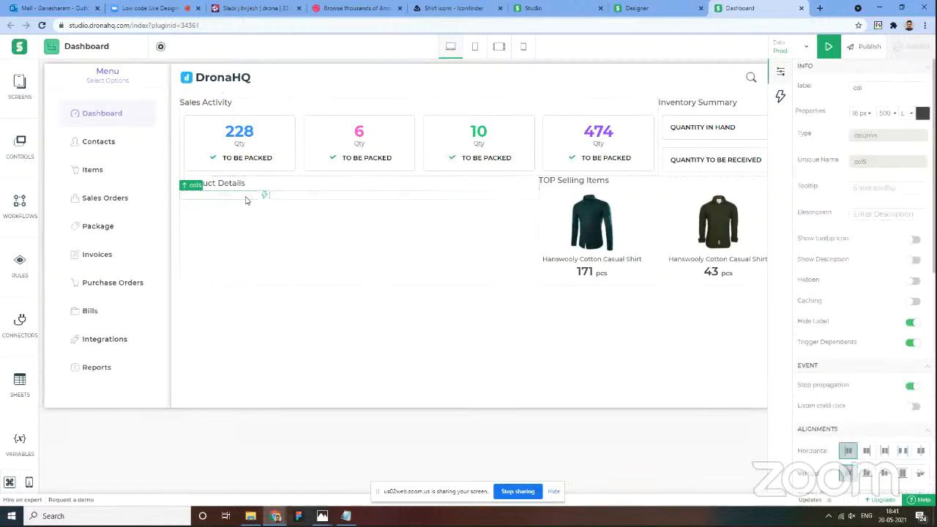
pyautogui.click(19, 146)
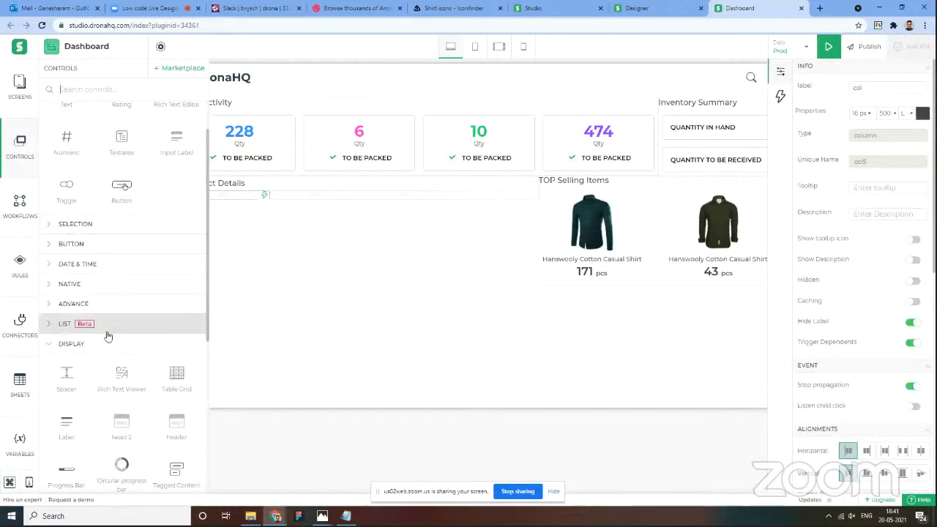
pyautogui.scroll(-1, 111, 362)
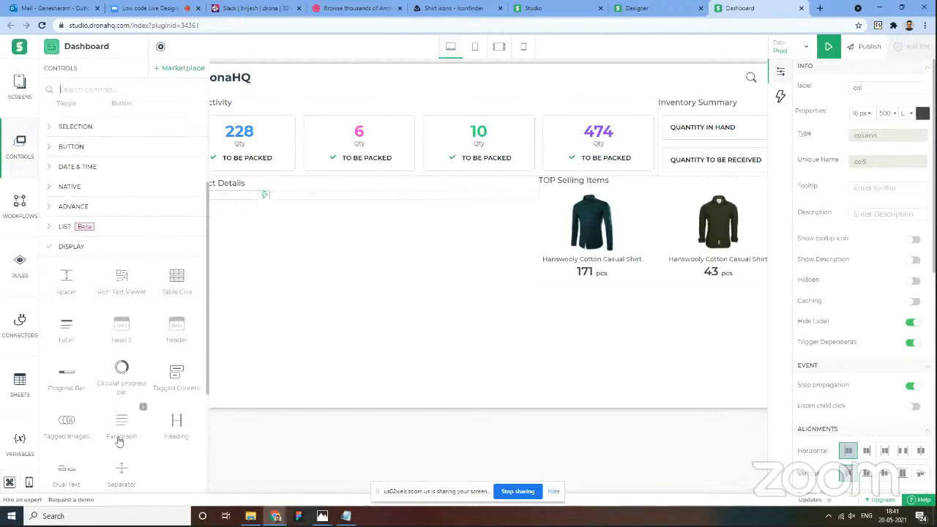
pyautogui.scroll(-2, 109, 431)
pyautogui.click(233, 214)
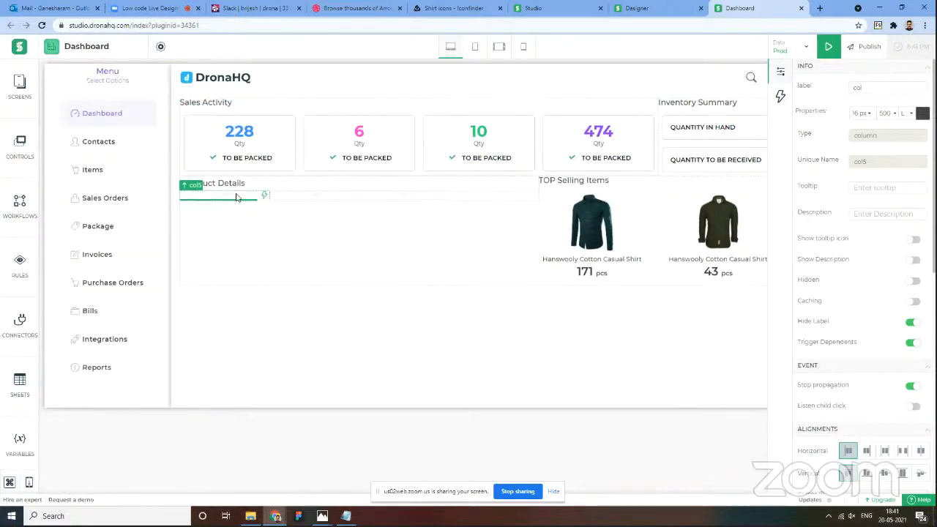
# Step: Copy "Low Stock Items" from the dashboard notes in Notepad and use it as the dual text's left value in the DronaHQ designer
pyautogui.hotkey('alt', 'Tab')
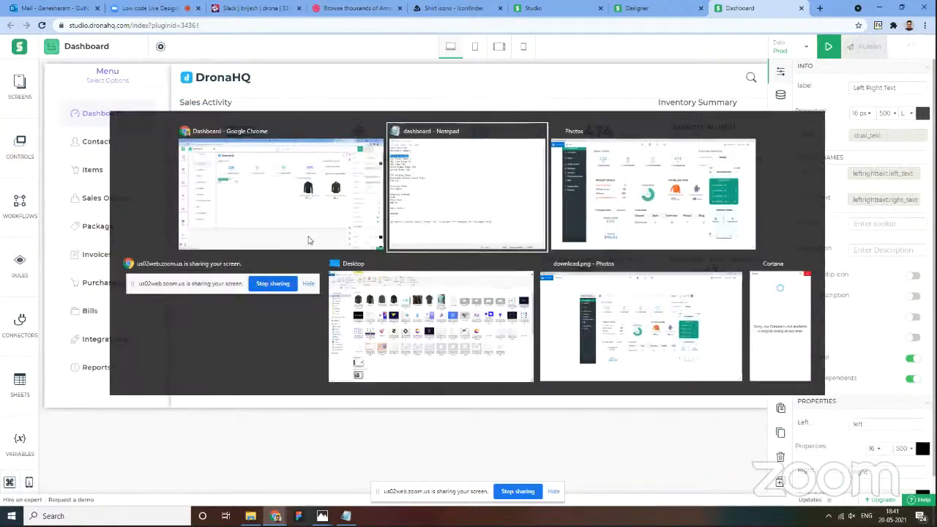
pyautogui.moveTo(569, 164); pyautogui.dragTo(510, 164)
pyautogui.hotkey('ctrl', 'c')
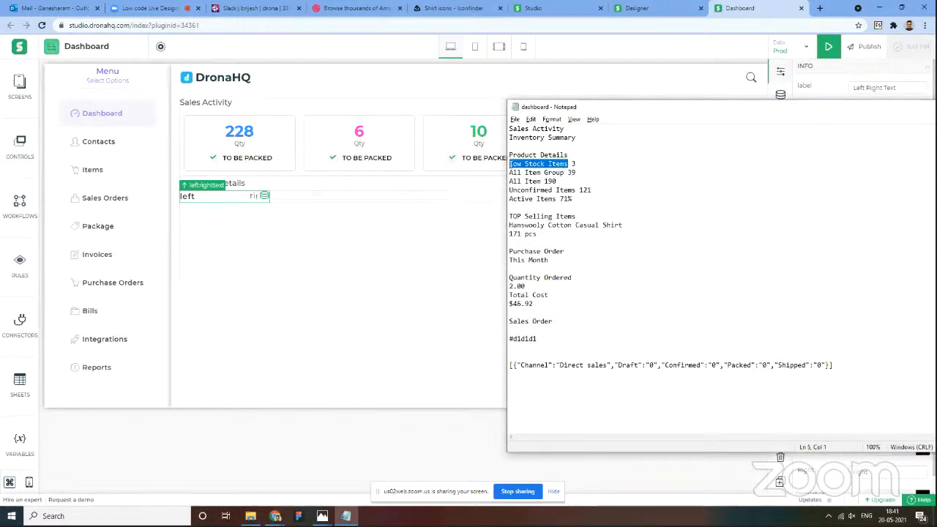
pyautogui.hotkey('alt', 'Tab')
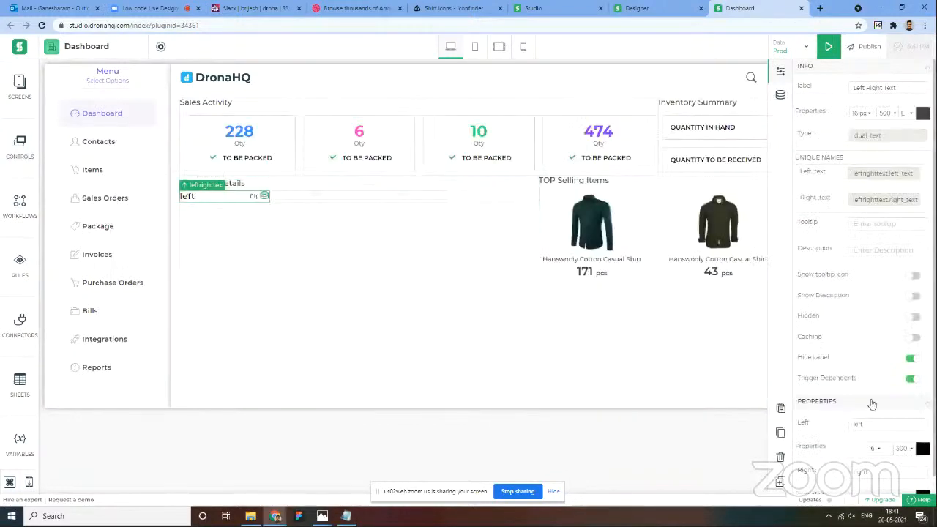
pyautogui.doubleClick(869, 422)
pyautogui.hotkey('ctrl', 'v')
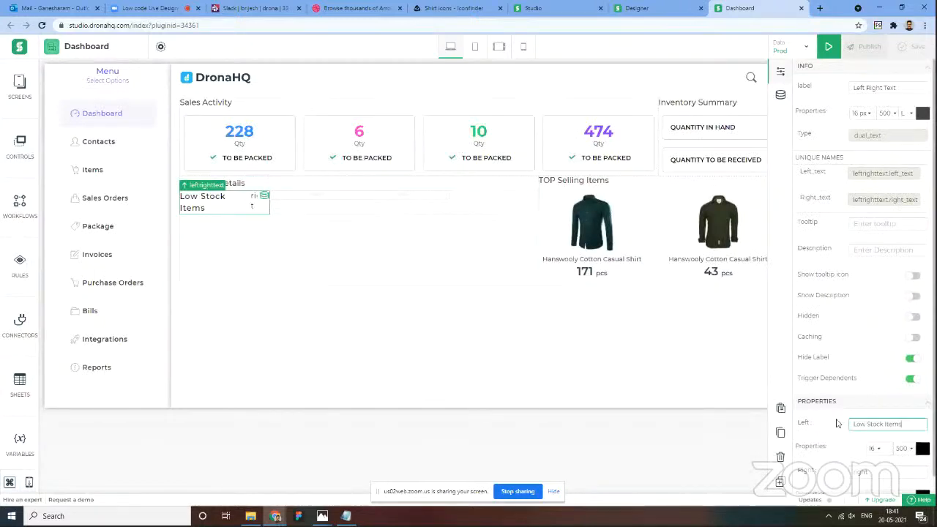
# Step: Check the Low Stock Items figure in the Notepad notes and set the dual text's right value to 3 in the designer
pyautogui.hotkey('alt', 'Tab')
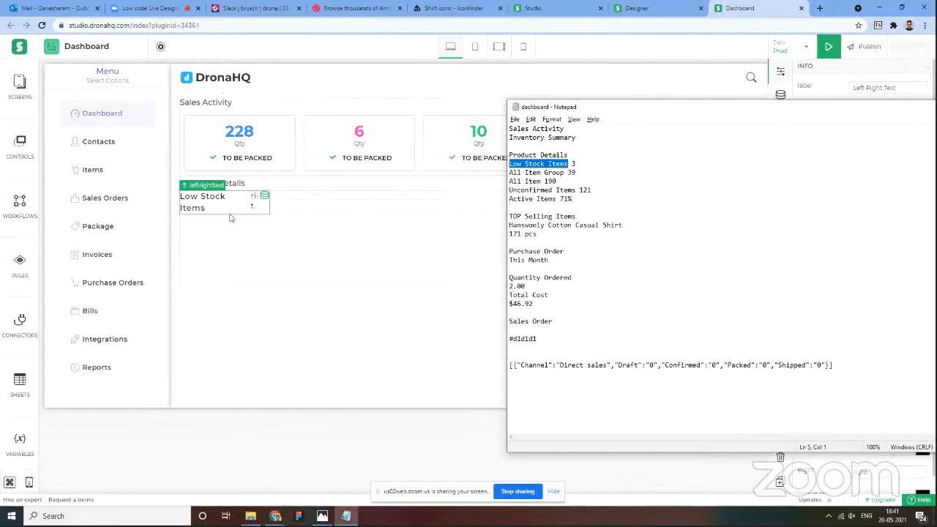
pyautogui.hotkey('alt', 'Tab')
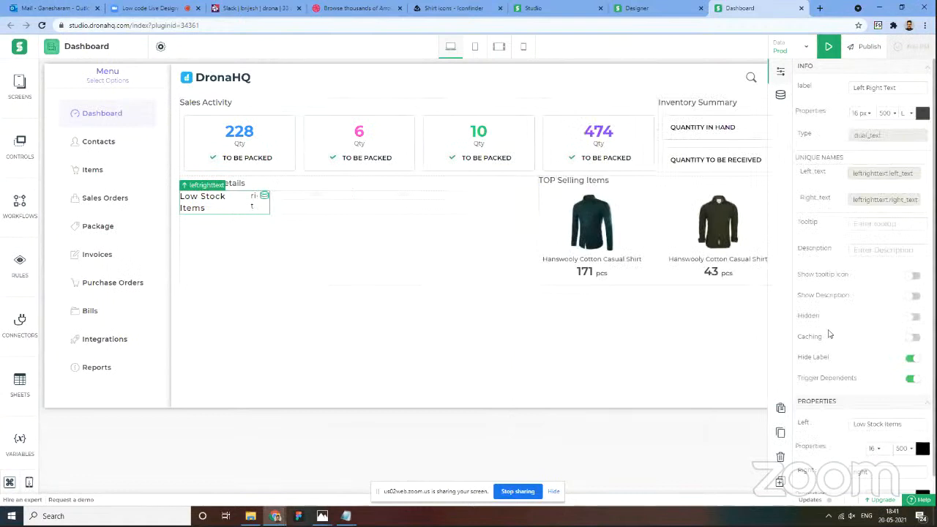
pyautogui.scroll(-1, 862, 379)
pyautogui.moveTo(870, 452); pyautogui.dragTo(844, 453)
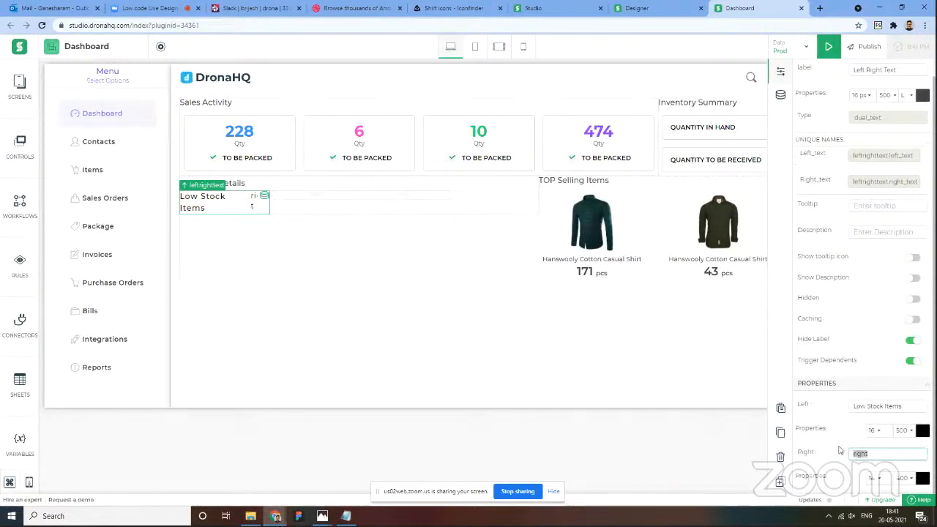
pyautogui.write('3')
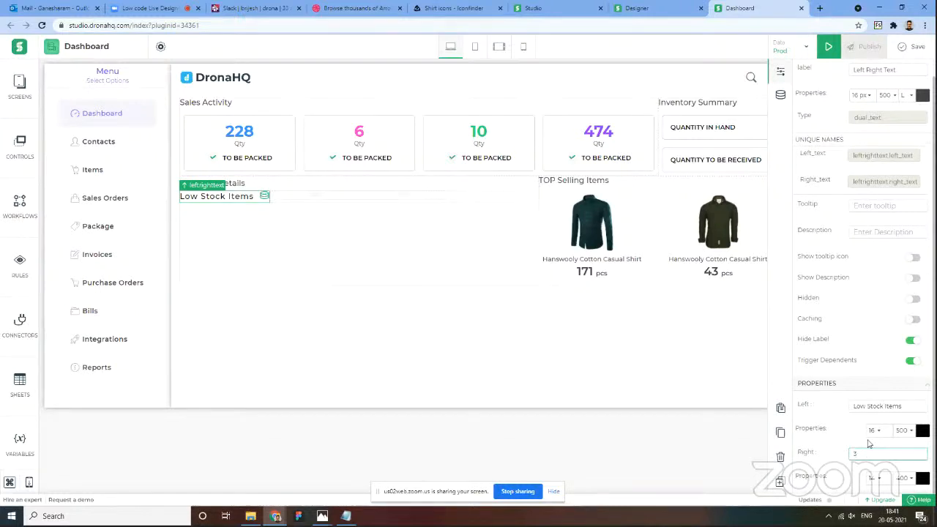
pyautogui.click(851, 431)
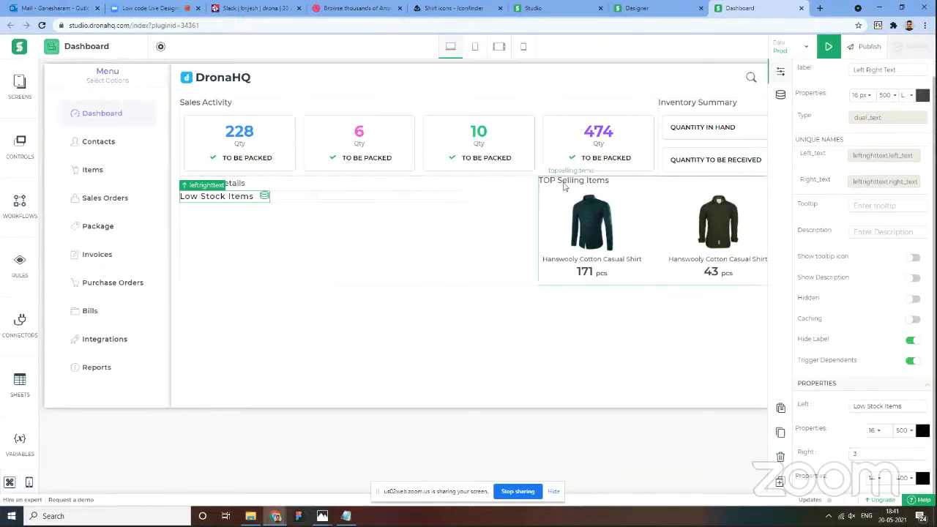
# Step: Set the number of columns to 3 in the row containing the Product Details section
pyautogui.click(516, 206)
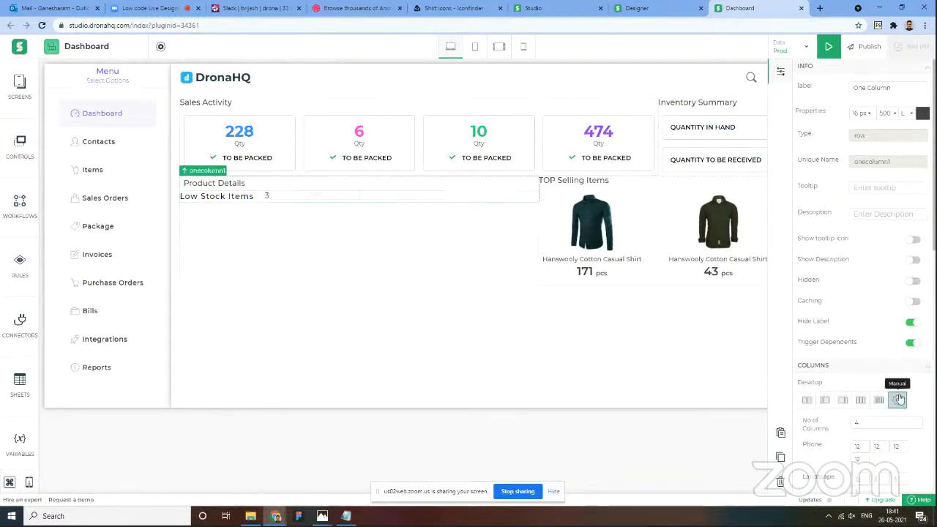
pyautogui.click(919, 426)
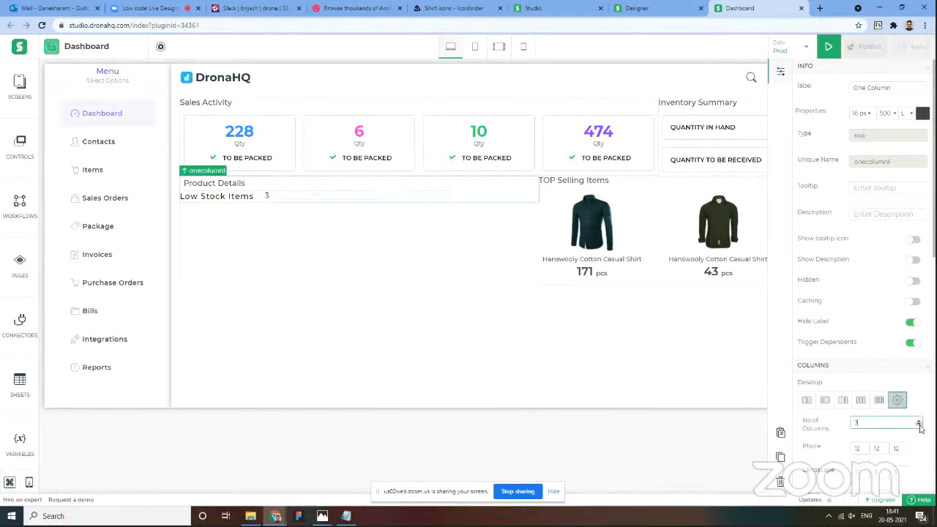
# Step: Switch to the reference image in Photos, examine the arrangement of its Product Details section, and return to the designer
pyautogui.click(12, 159)
pyautogui.click(60, 338)
pyautogui.scroll(-3, 114, 335)
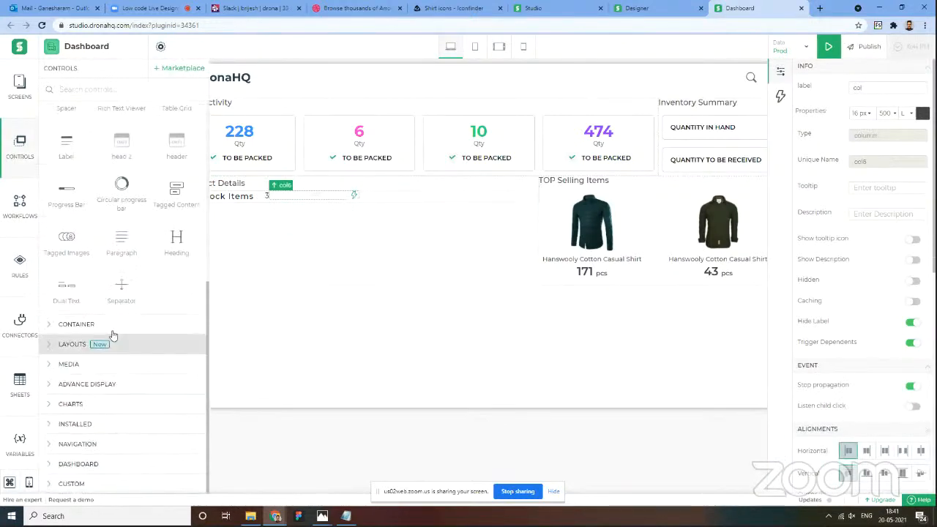
pyautogui.hotkey('alt', 'Tab')
pyautogui.hotkey('alt', 'Tab')
pyautogui.hotkey('alt', 'Tab')
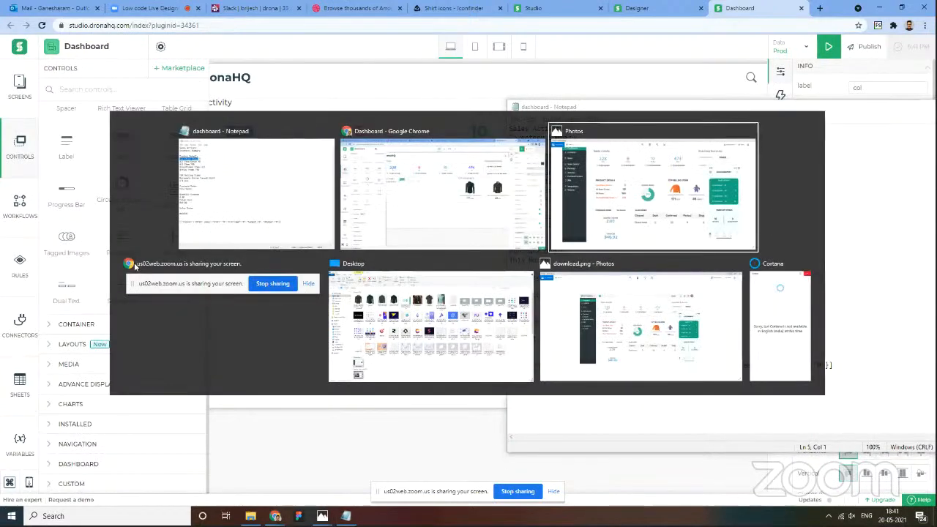
pyautogui.hotkey('alt', 'Tab')
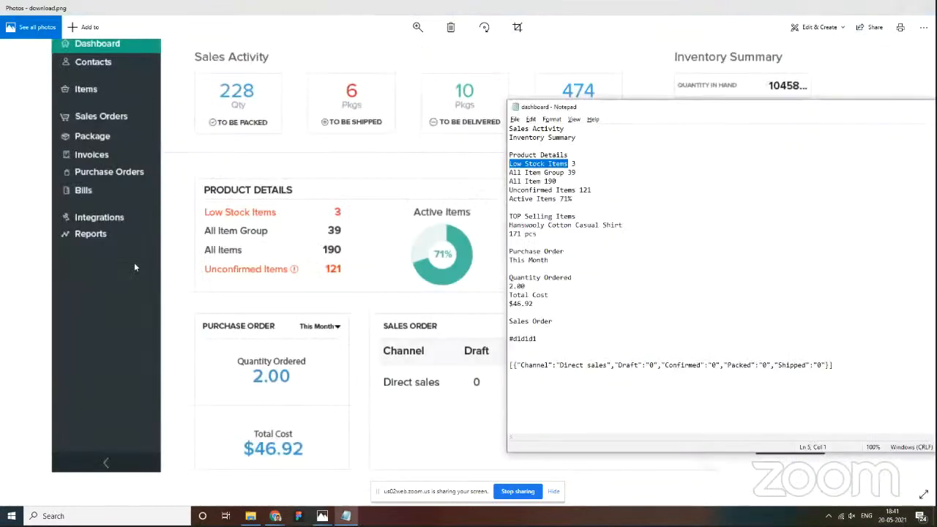
pyautogui.hotkey('alt', 'Tab')
pyautogui.press('Tab')
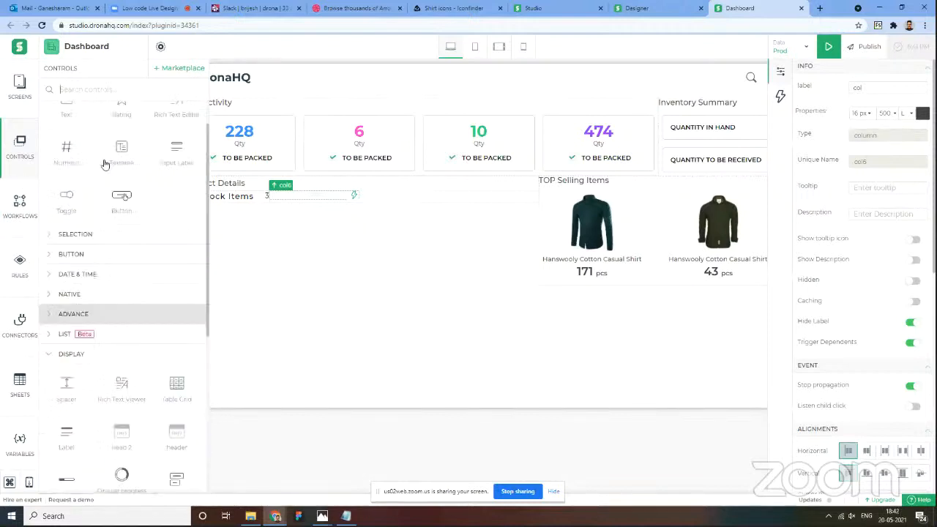
# Step: Add a four-column row layout beneath the Low Stock Items text in the same column
pyautogui.scroll(4, 105, 168)
pyautogui.click(87, 355)
pyautogui.scroll(-2, 84, 343)
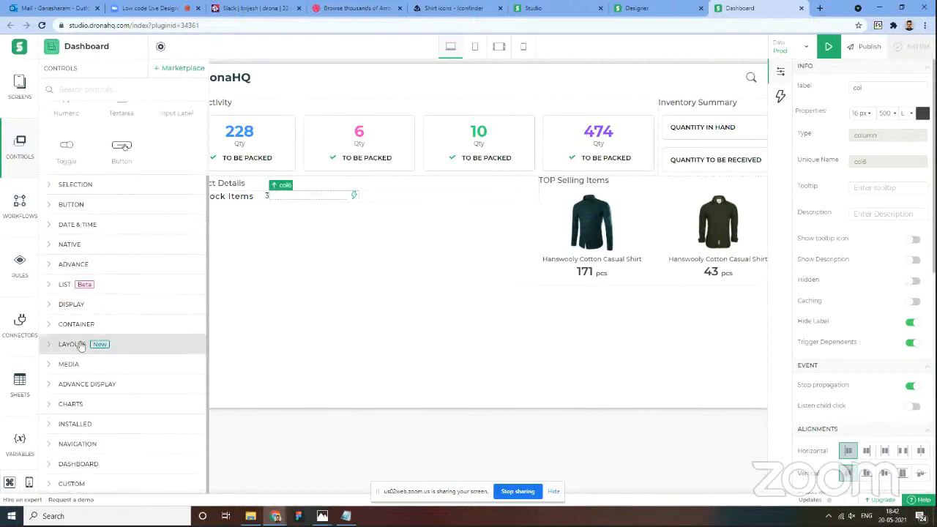
pyautogui.click(78, 344)
pyautogui.scroll(-2, 79, 366)
pyautogui.moveTo(67, 375); pyautogui.dragTo(249, 195)
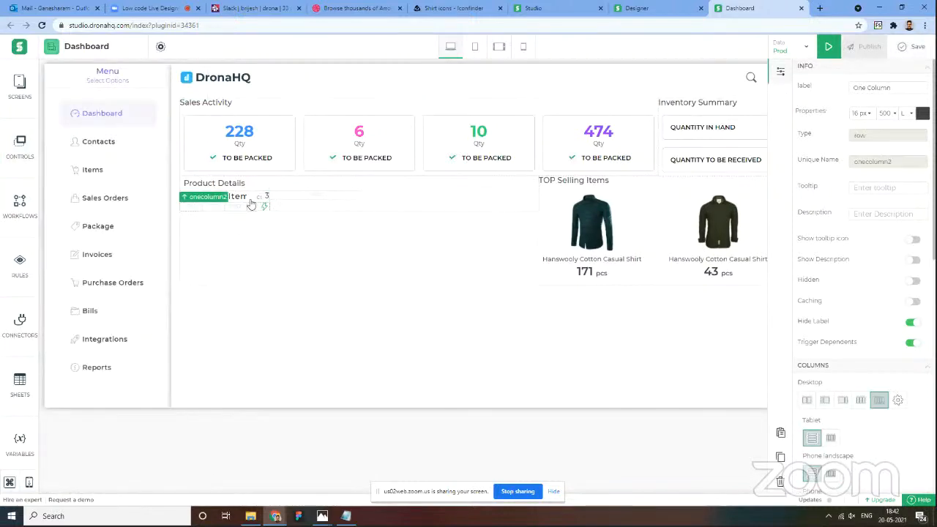
# Step: Switch the new nested row to manual column sizing and set its first and fourth column widths to 12 for desktop and tablet
pyautogui.click(897, 400)
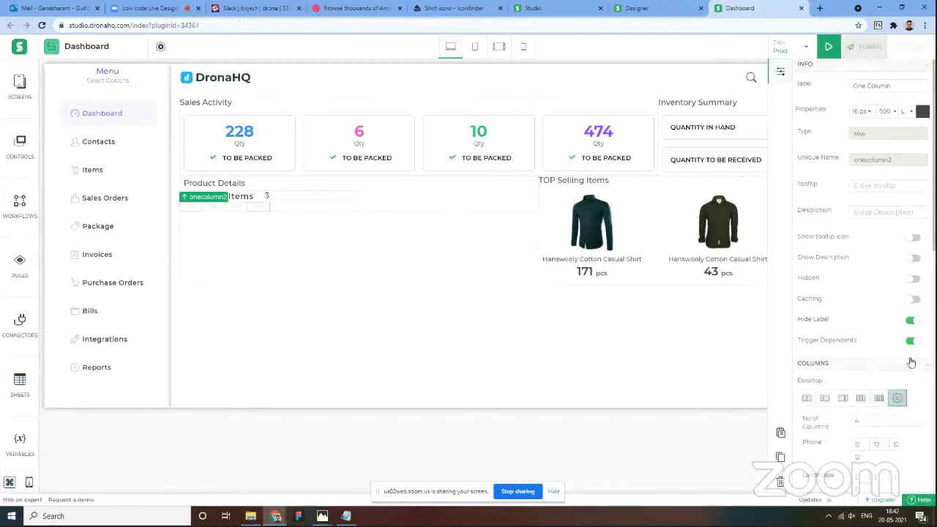
pyautogui.scroll(-4, 879, 293)
pyautogui.scroll(3, 858, 139)
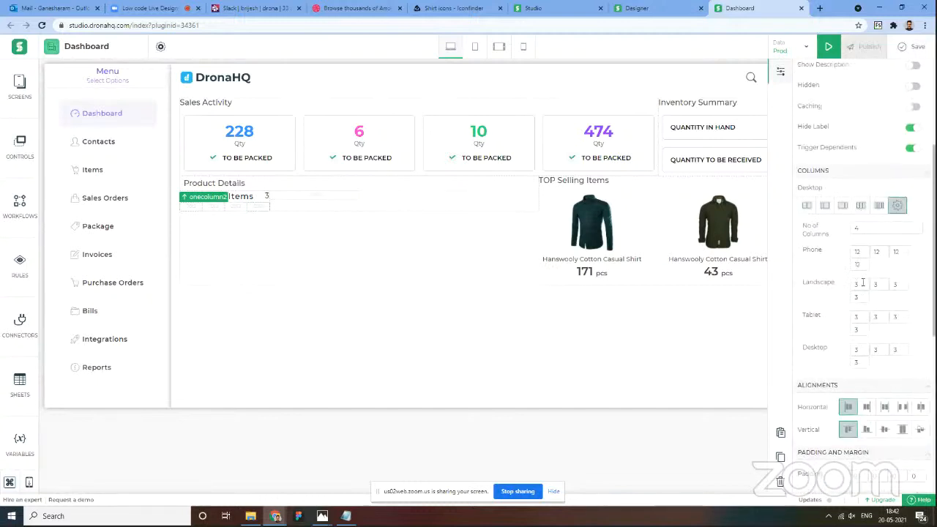
pyautogui.click(854, 361)
pyautogui.write('12')
pyautogui.click(858, 317)
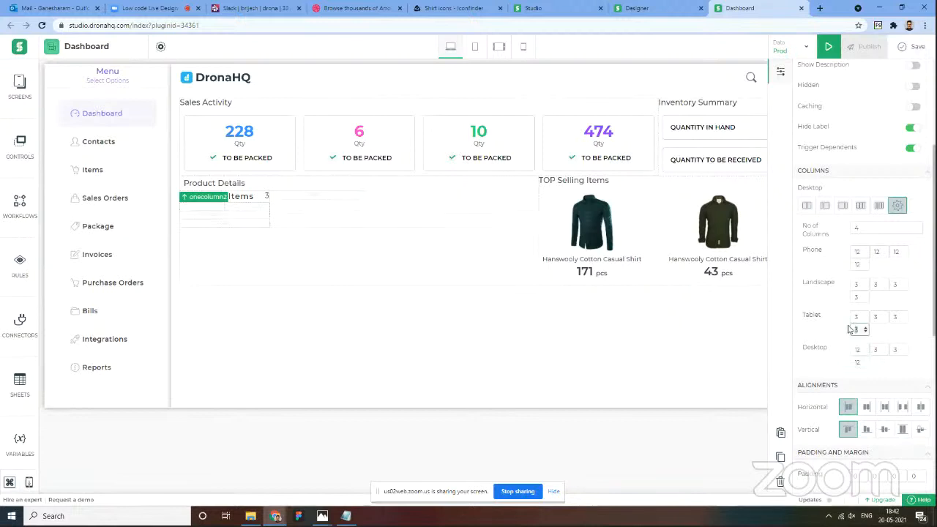
pyautogui.write('12')
# Step: Set all four landscape column widths of the nested row to 12
pyautogui.click(859, 284)
pyautogui.write('12')
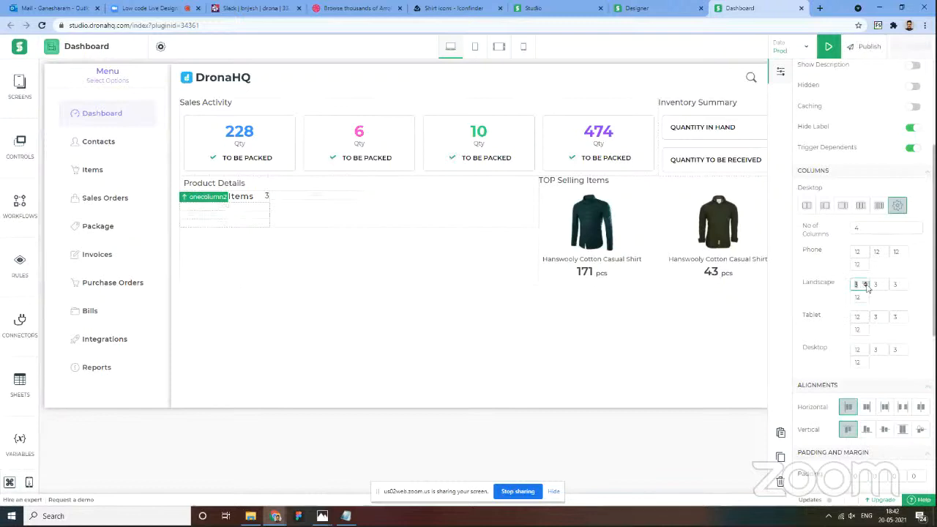
pyautogui.click(878, 284)
pyautogui.write('12')
pyautogui.click(895, 284)
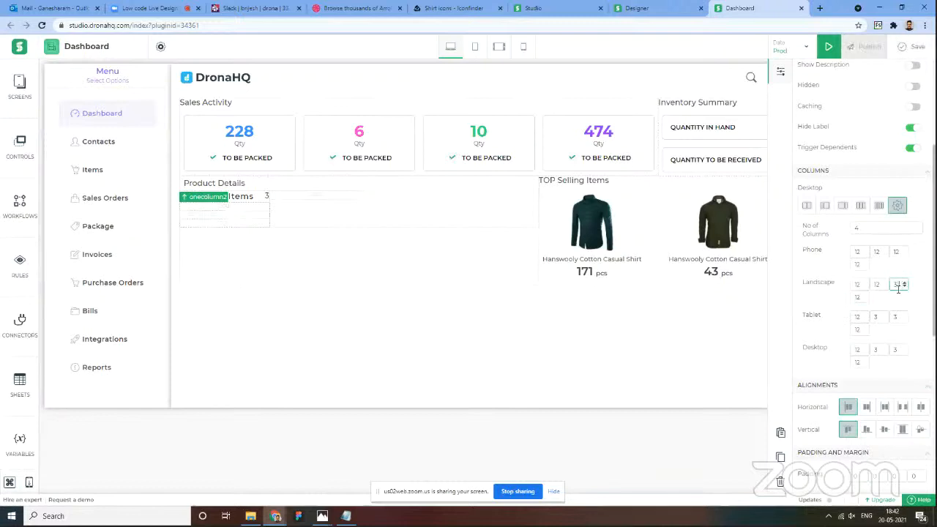
pyautogui.write('12')
# Step: Set the nested row's second and third column widths to 12 for both tablet and desktop
pyautogui.click(895, 316)
pyautogui.click(876, 317)
pyautogui.write('12')
pyautogui.click(876, 349)
pyautogui.click(894, 350)
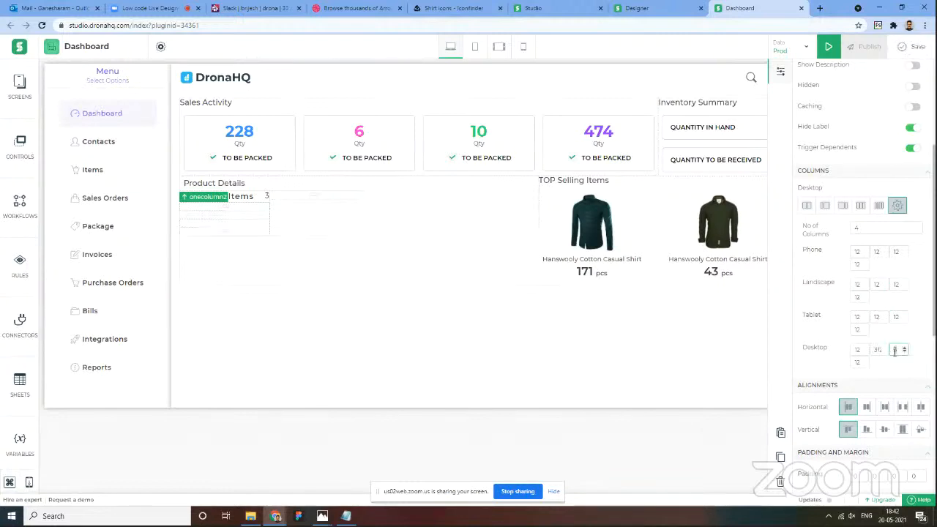
pyautogui.write('12')
pyautogui.click(884, 370)
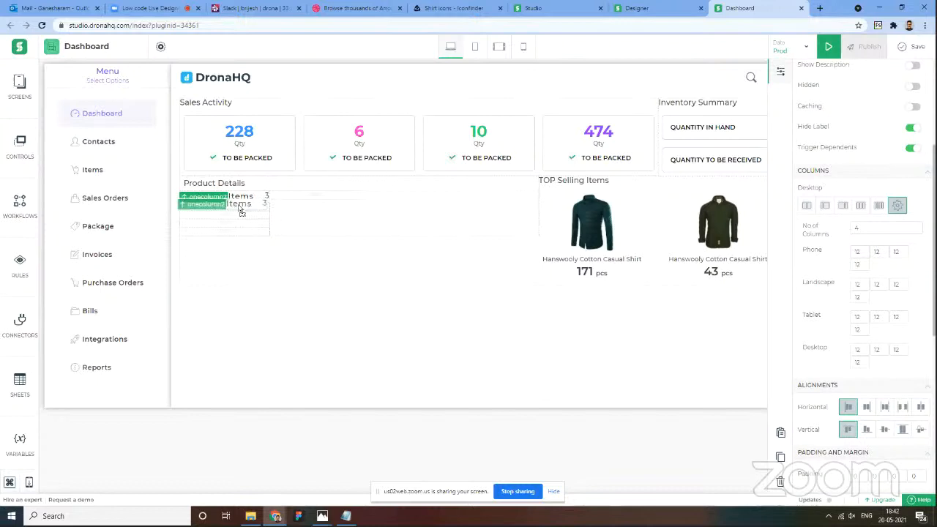
# Step: Delete the nested four-column row beneath the Low Stock Items text
pyautogui.moveTo(255, 200)
pyautogui.mouseDown()
pyautogui.moveTo(253, 228)
pyautogui.moveTo(259, 207)
pyautogui.mouseUp()
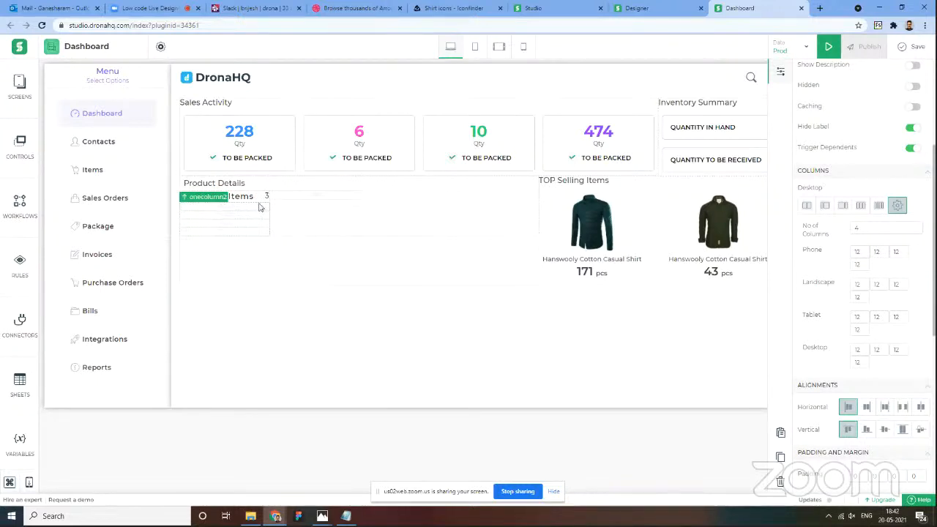
pyautogui.click(780, 480)
pyautogui.click(231, 276)
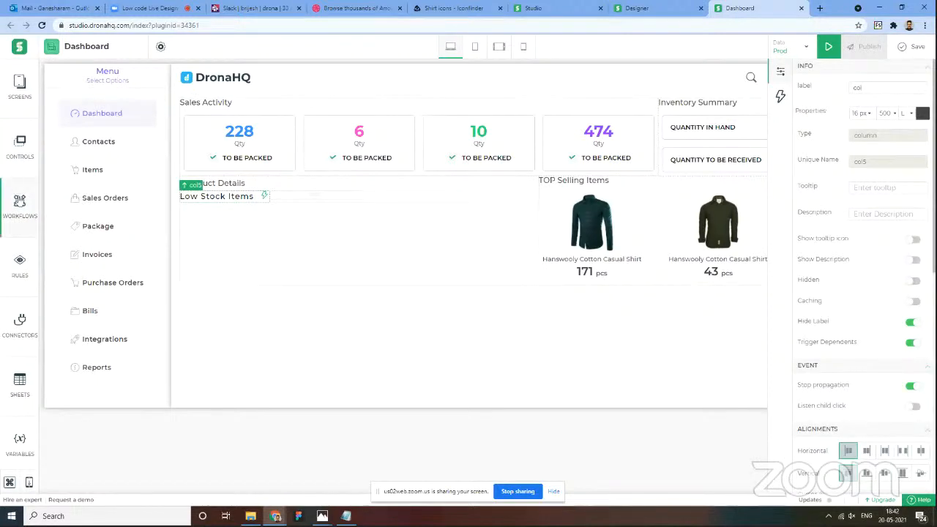
# Step: Add a new four-column layout beneath the Low Stock Items text, inside the same column
pyautogui.click(20, 144)
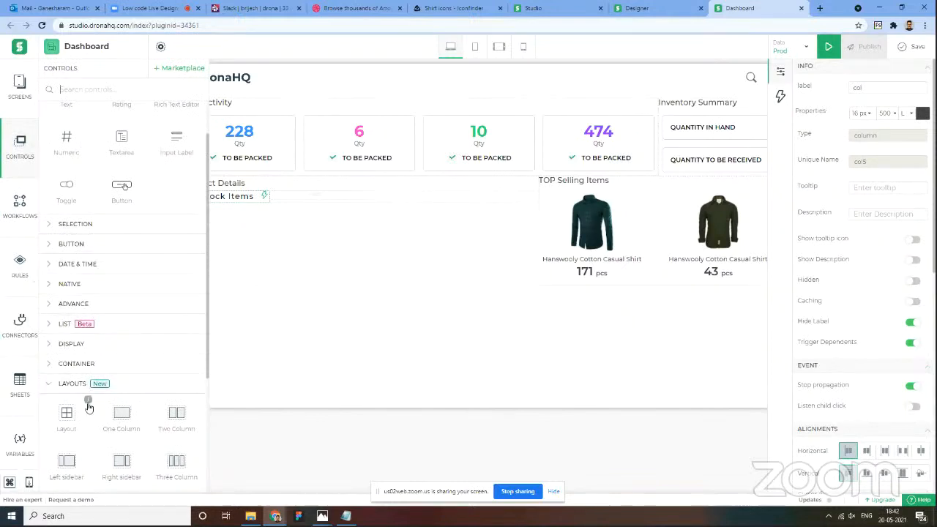
pyautogui.scroll(-3, 88, 454)
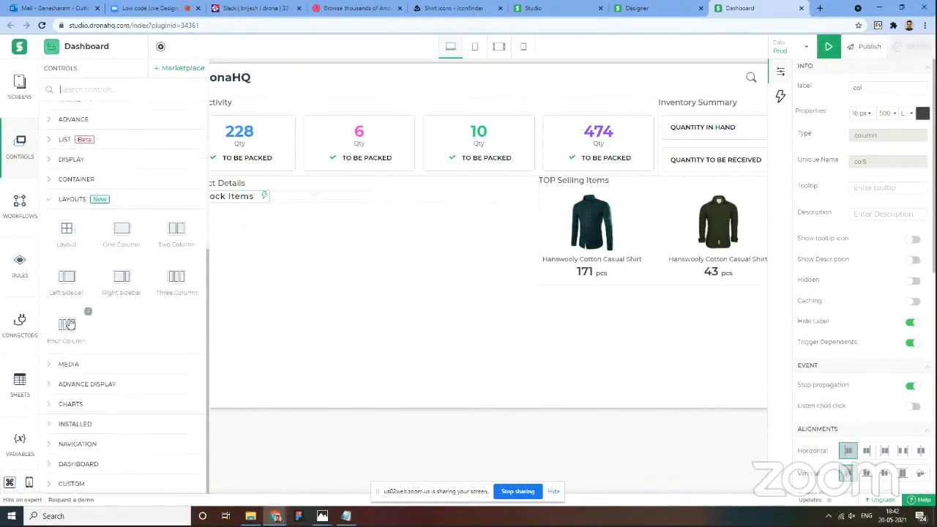
pyautogui.click(224, 253)
pyautogui.moveTo(223, 207); pyautogui.dragTo(223, 208)
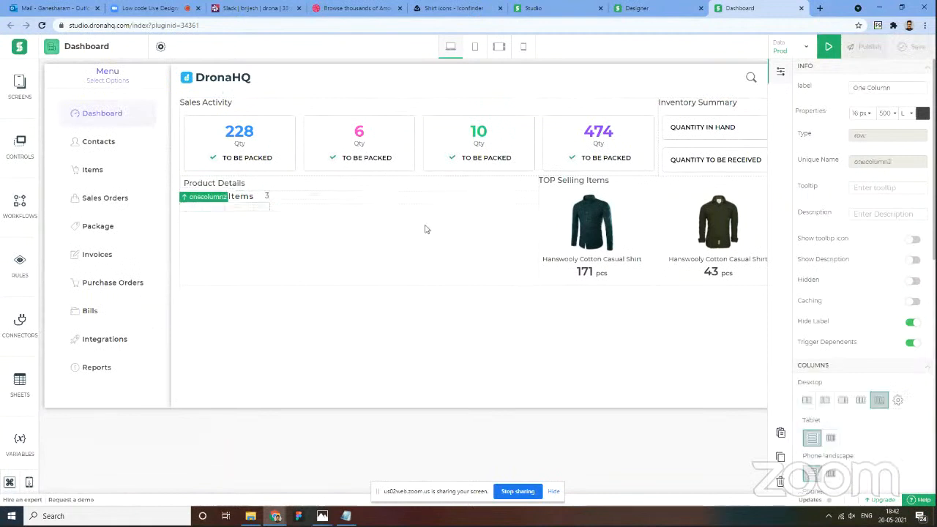
# Step: Switch the new nested row to manual column sizing and make all four landscape column widths 12
pyautogui.click(897, 399)
pyautogui.scroll(-4, 889, 366)
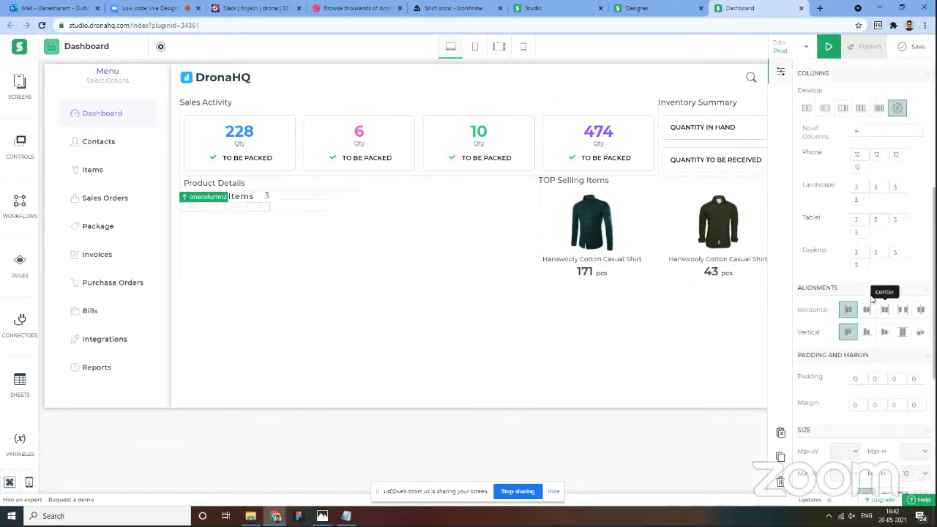
pyautogui.click(882, 187)
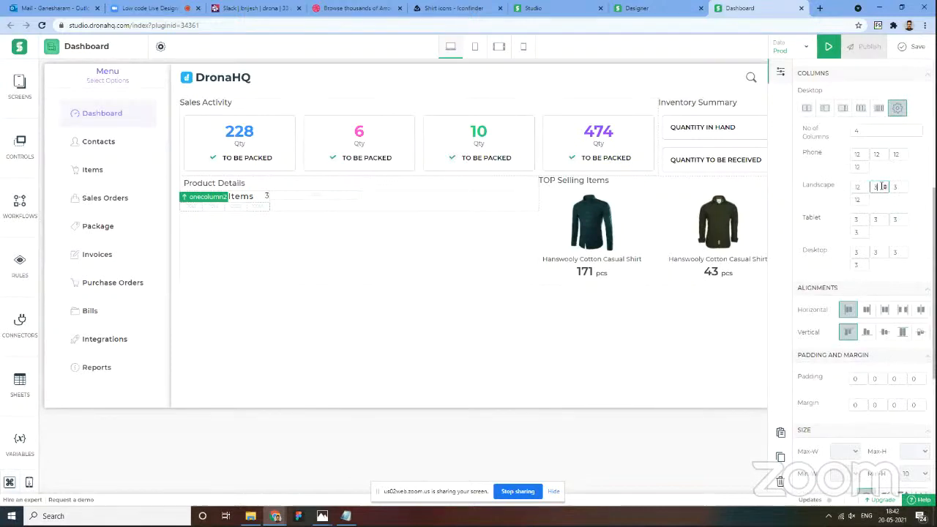
pyautogui.press('Delete')
pyautogui.write('12')
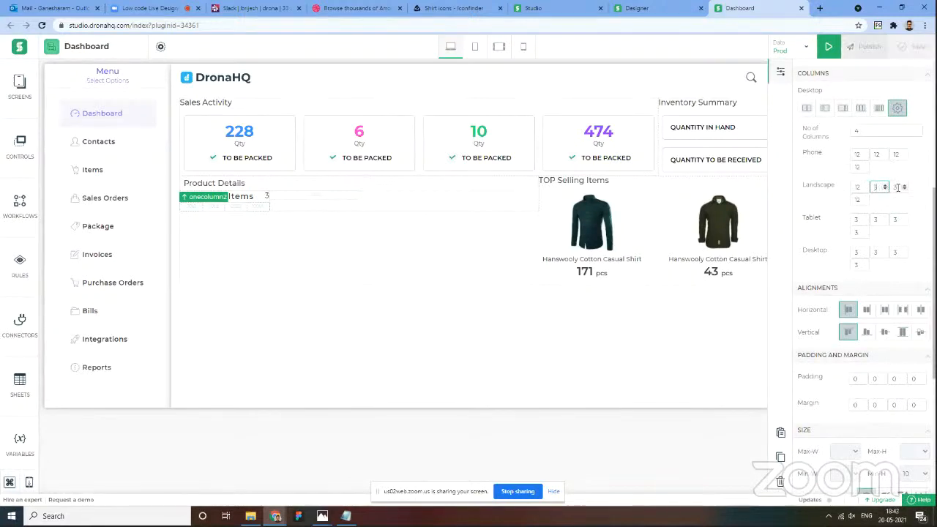
pyautogui.click(894, 187)
# Step: Set the nested row's third tablet column width and all four desktop column widths to 12
pyautogui.click(895, 220)
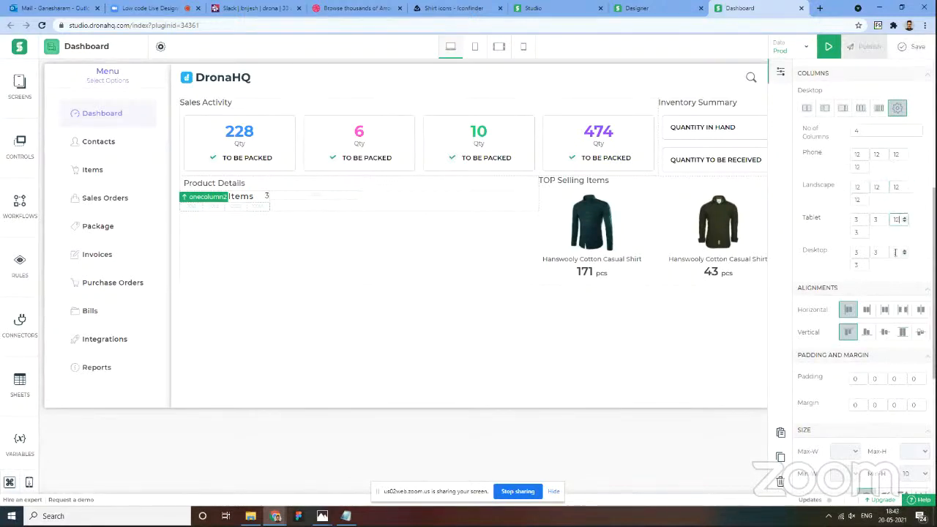
pyautogui.click(895, 252)
pyautogui.write('12')
pyautogui.click(874, 252)
pyautogui.write('1')
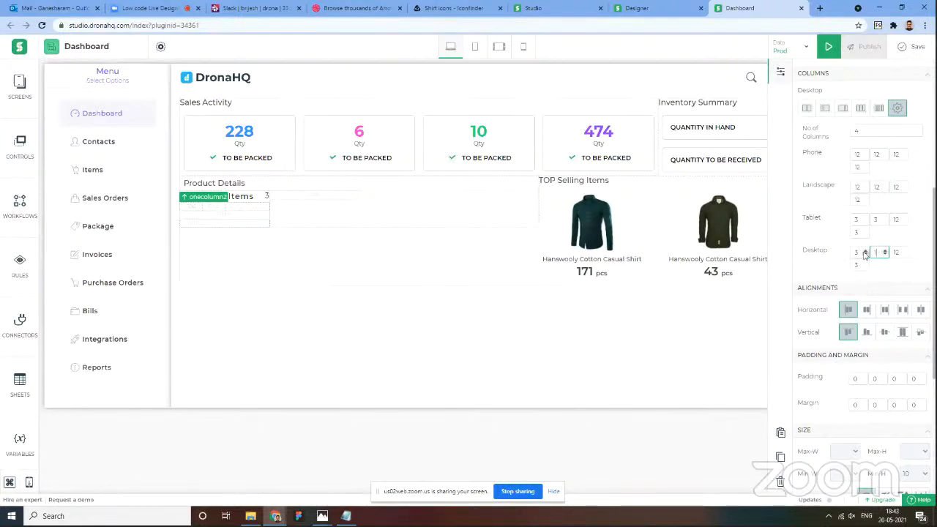
pyautogui.write('2')
pyautogui.doubleClick(857, 252)
pyautogui.write('12')
pyautogui.doubleClick(857, 264)
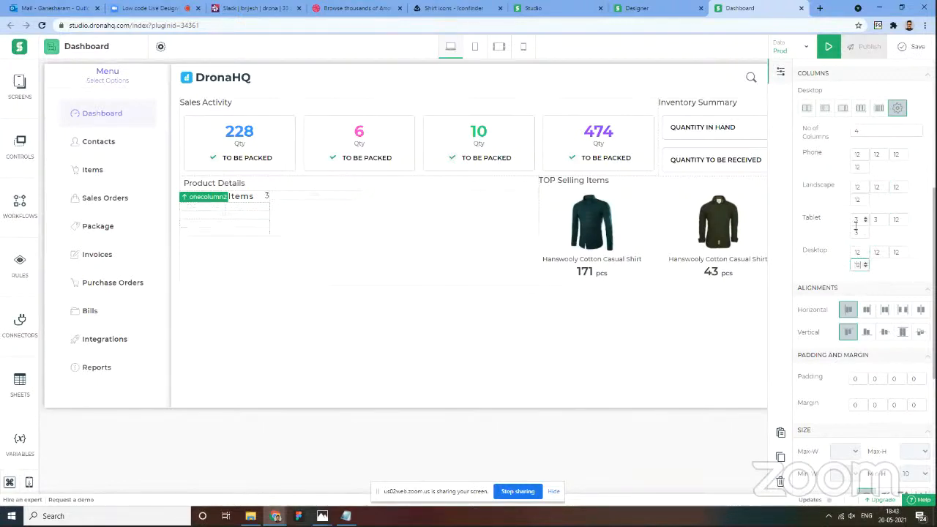
# Step: Set the nested row's first, second and fourth tablet column widths to 12
pyautogui.doubleClick(855, 224)
pyautogui.write('12')
pyautogui.doubleClick(855, 231)
pyautogui.write('12')
pyautogui.doubleClick(875, 220)
pyautogui.click(881, 210)
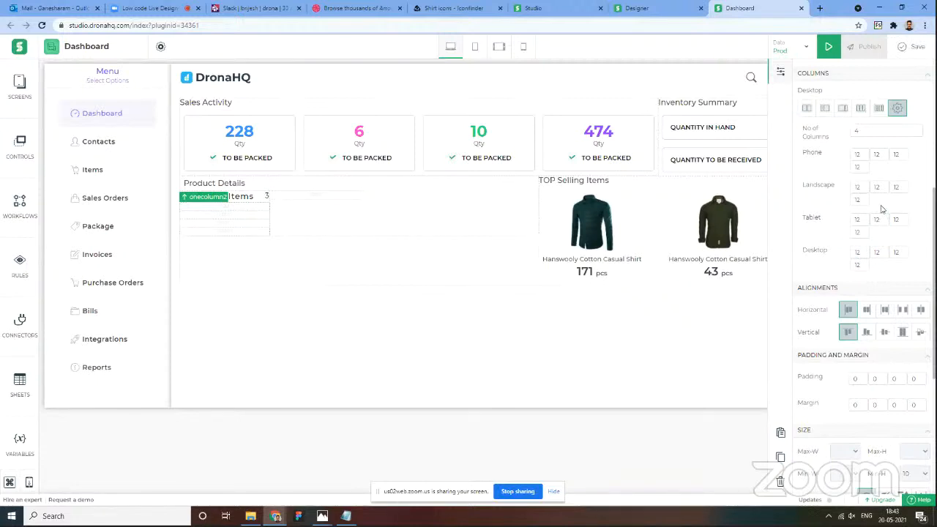
# Step: On the outer Product Details row, set the second and third column widths to 6 for landscape and tablet
pyautogui.click(273, 206)
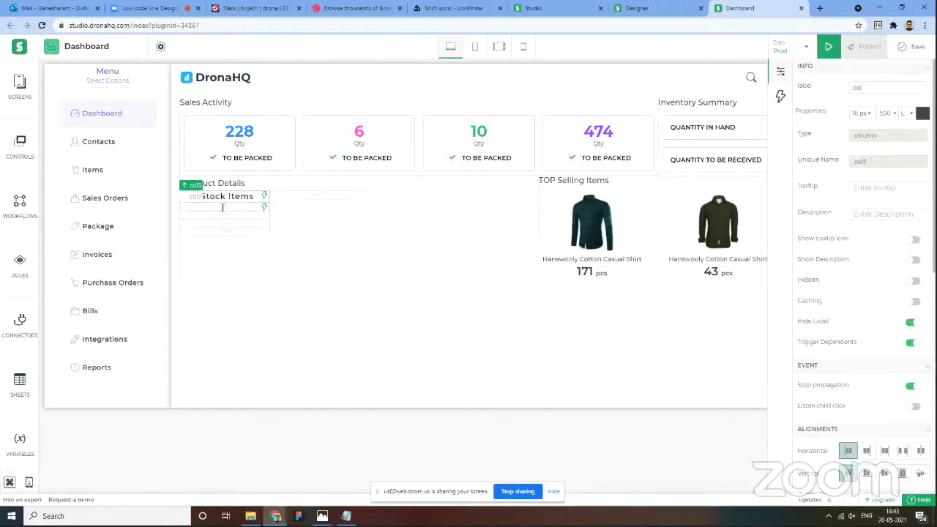
pyautogui.click(307, 232)
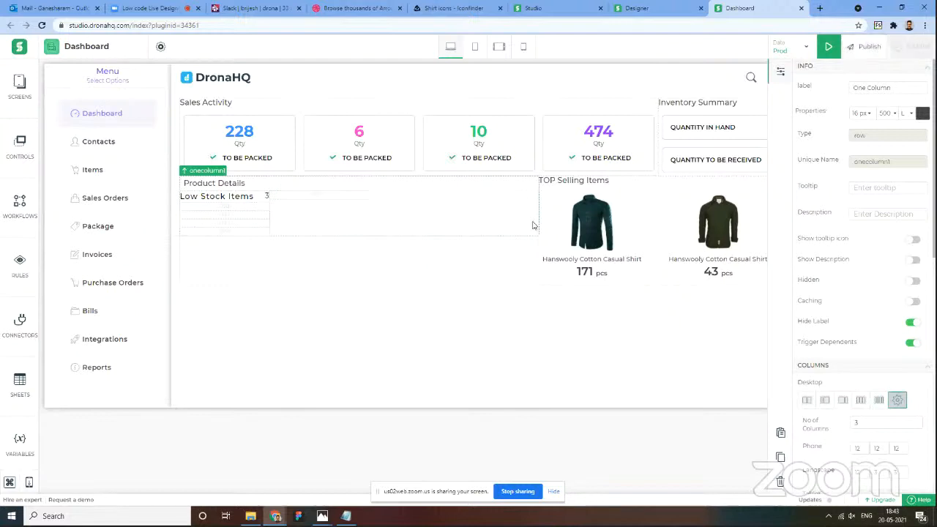
pyautogui.scroll(-4, 908, 322)
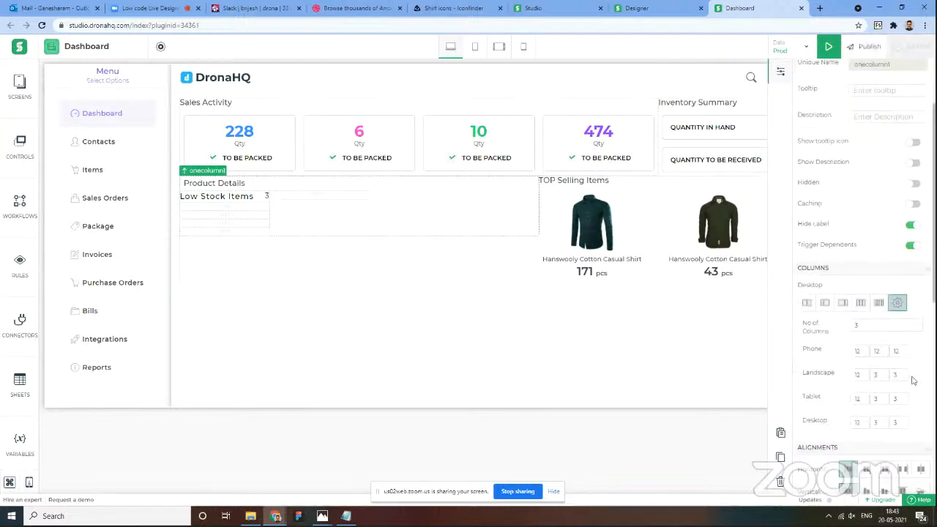
pyautogui.scroll(-1, 899, 372)
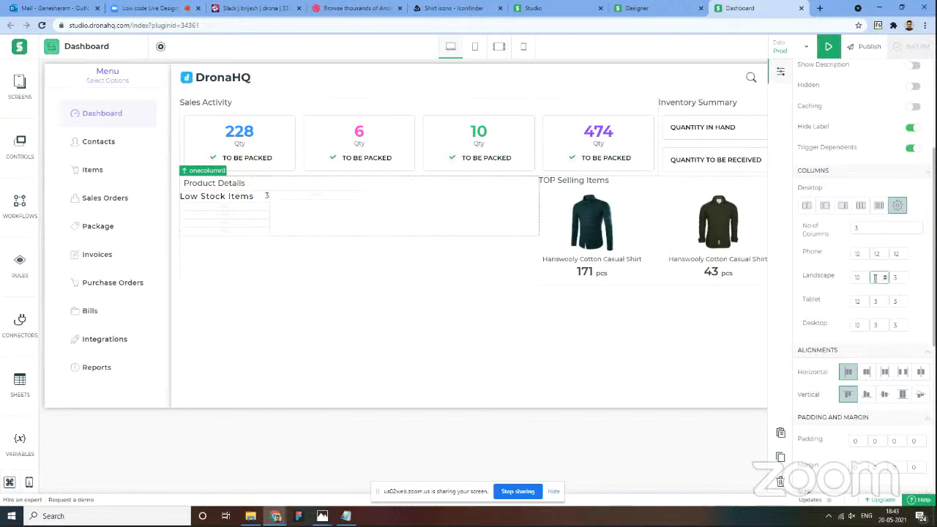
pyautogui.write('6')
pyautogui.doubleClick(879, 301)
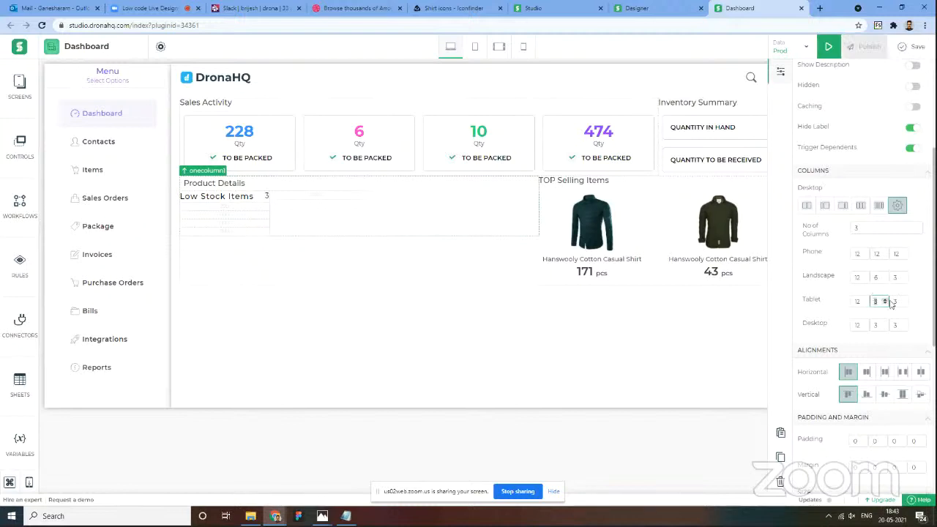
pyautogui.write('6')
pyautogui.doubleClick(898, 302)
pyautogui.write('6')
pyautogui.doubleClick(894, 277)
pyautogui.write('6')
# Step: Set the outer Product Details row's second and third desktop column widths to 6
pyautogui.doubleClick(877, 324)
pyautogui.write('6')
pyautogui.doubleClick(896, 324)
pyautogui.write('6')
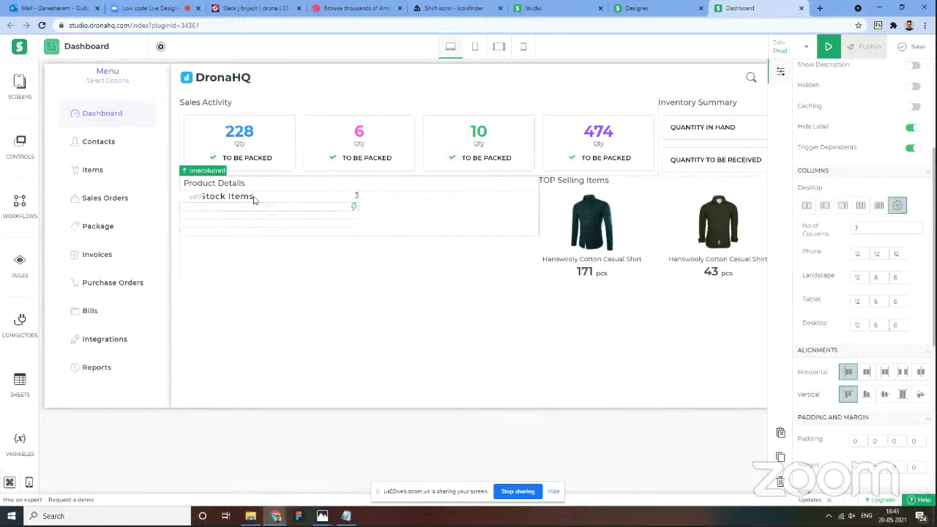
# Step: Find the chart controls and place a Pie Chart in the Product Details column beside Low Stock Items
pyautogui.click(15, 157)
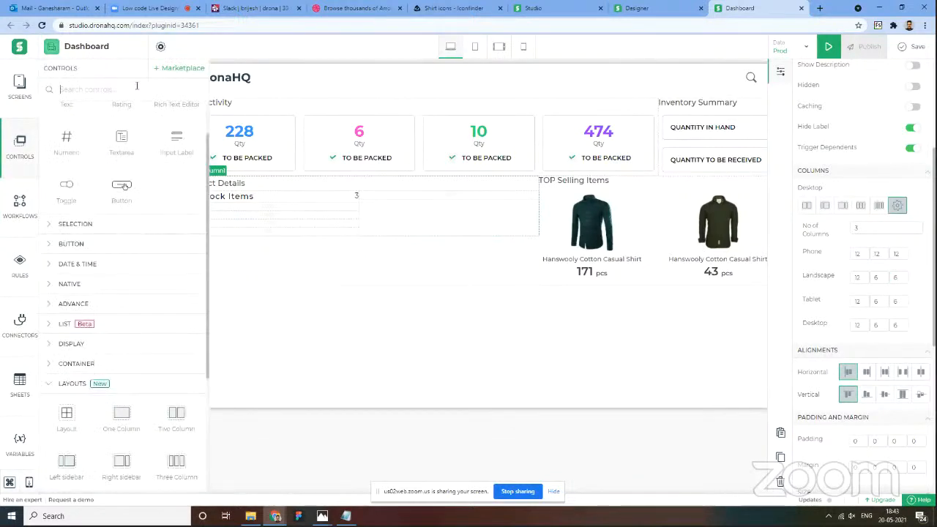
pyautogui.write('cad')
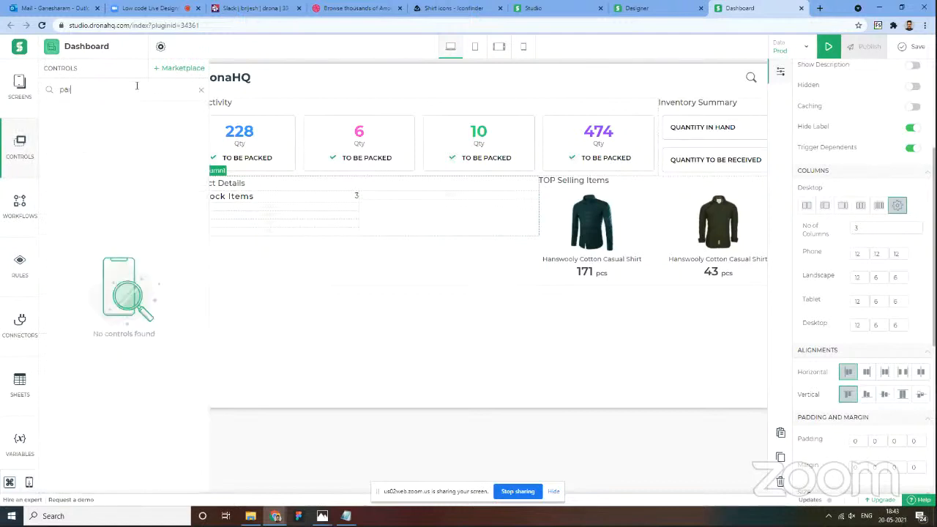
pyautogui.press('BackSpace')
pyautogui.press('BackSpace')
pyautogui.press('BackSpace')
pyautogui.write('cha')
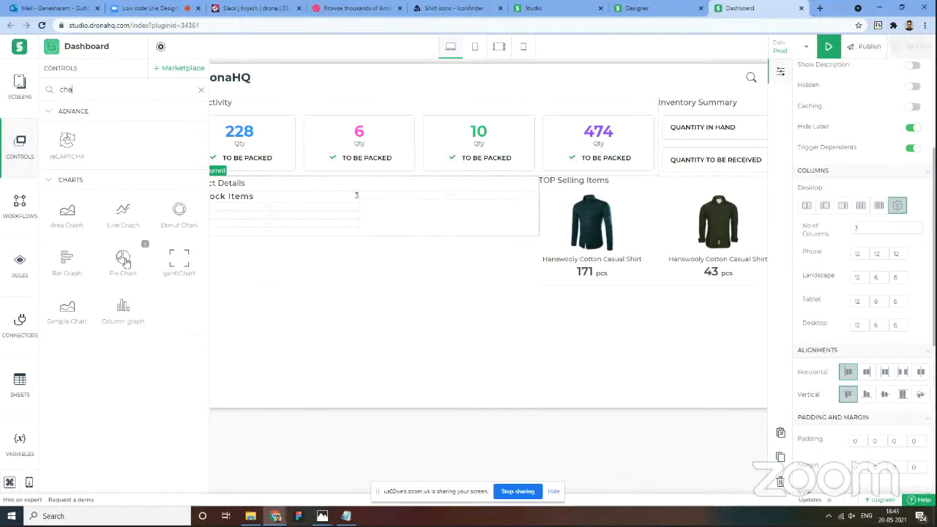
pyautogui.moveTo(122, 262); pyautogui.dragTo(439, 210)
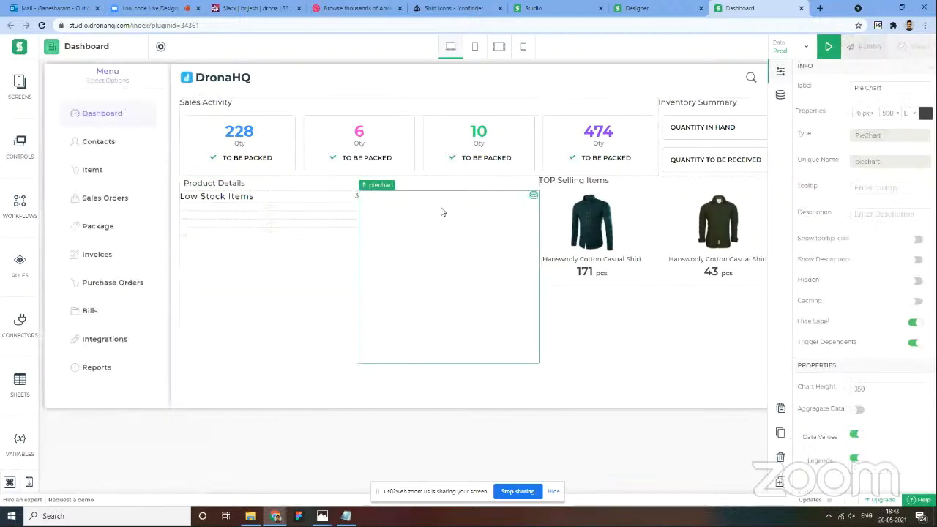
# Step: Set the pie chart's height to 120, turn off its data values and legends, and enable data aggregation
pyautogui.click(861, 389)
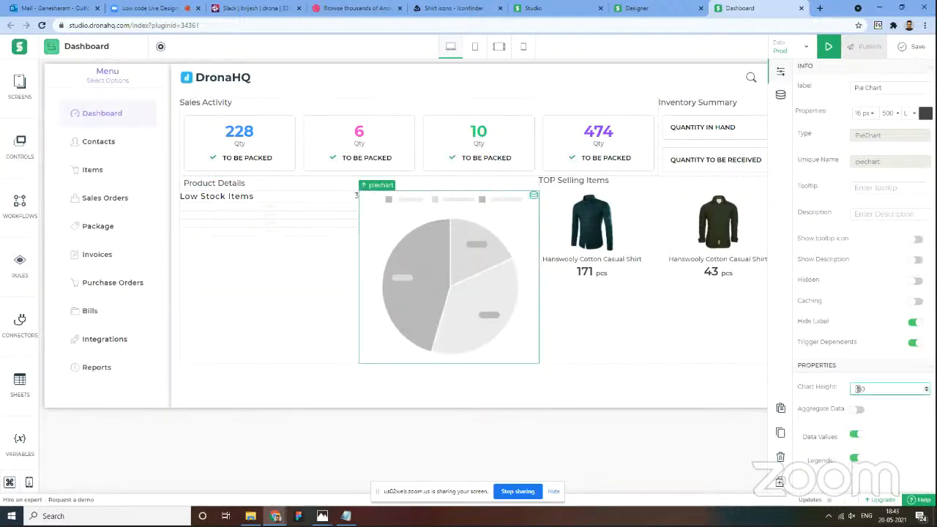
pyautogui.press('BackSpace')
pyautogui.write('120')
pyautogui.click(875, 399)
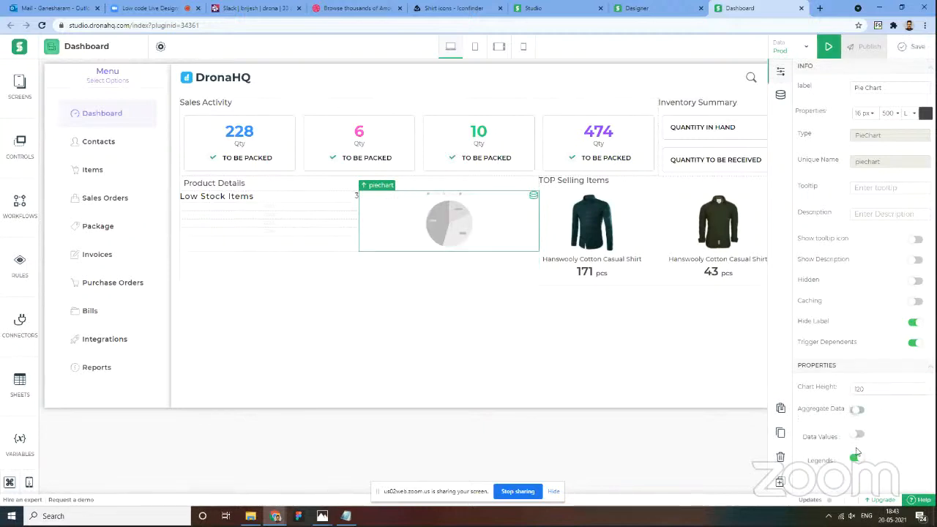
pyautogui.click(857, 409)
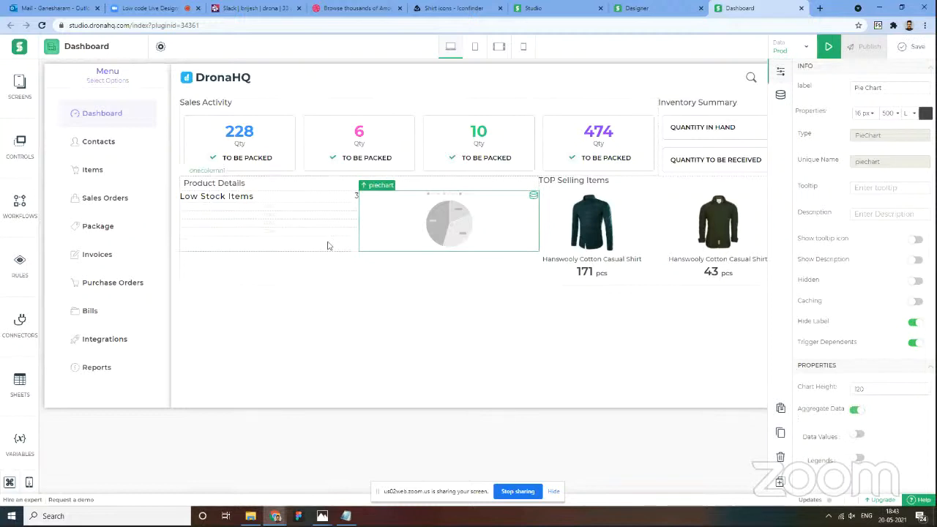
# Step: Add a Left Right Text display control to the nested row beneath the Low Stock Items text
pyautogui.click(19, 161)
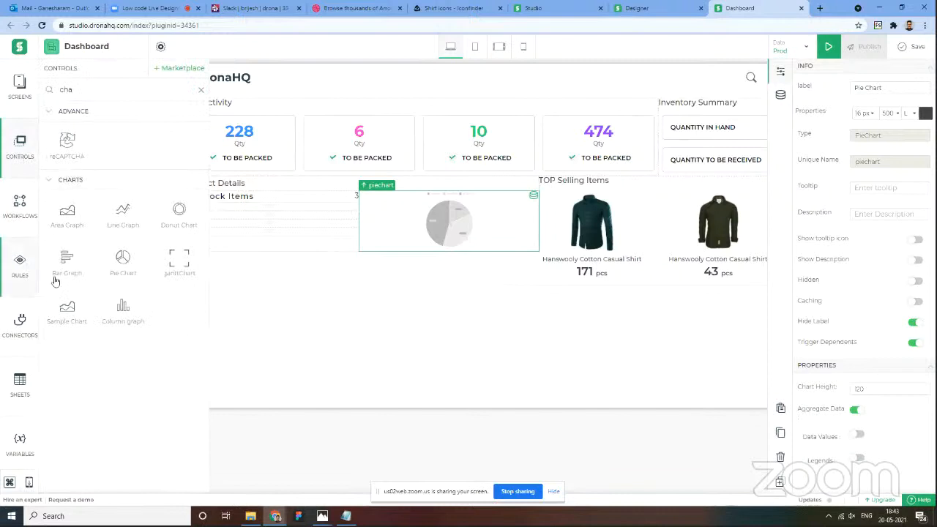
pyautogui.click(27, 213)
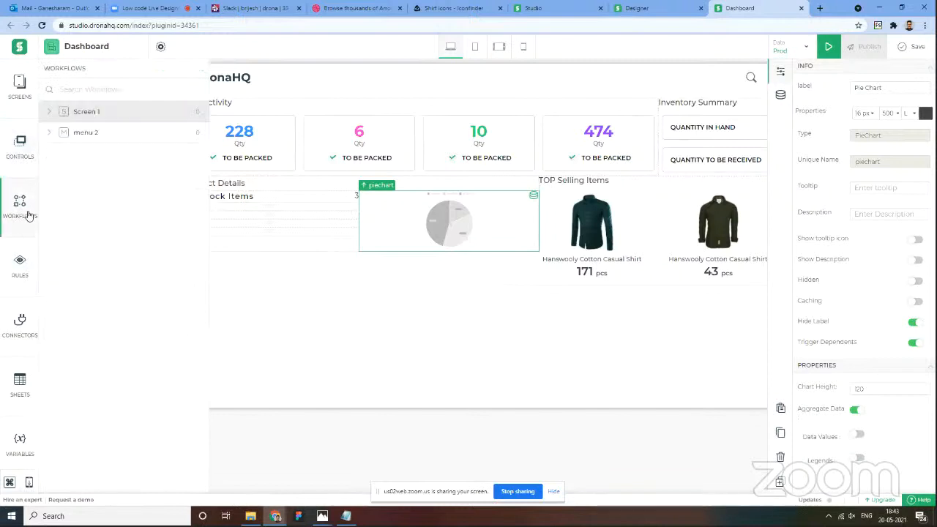
pyautogui.click(20, 154)
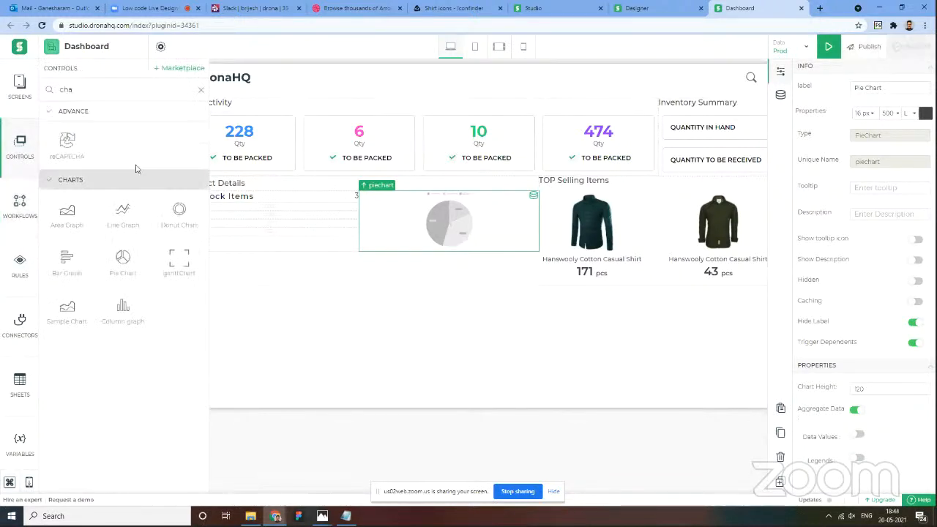
pyautogui.click(201, 92)
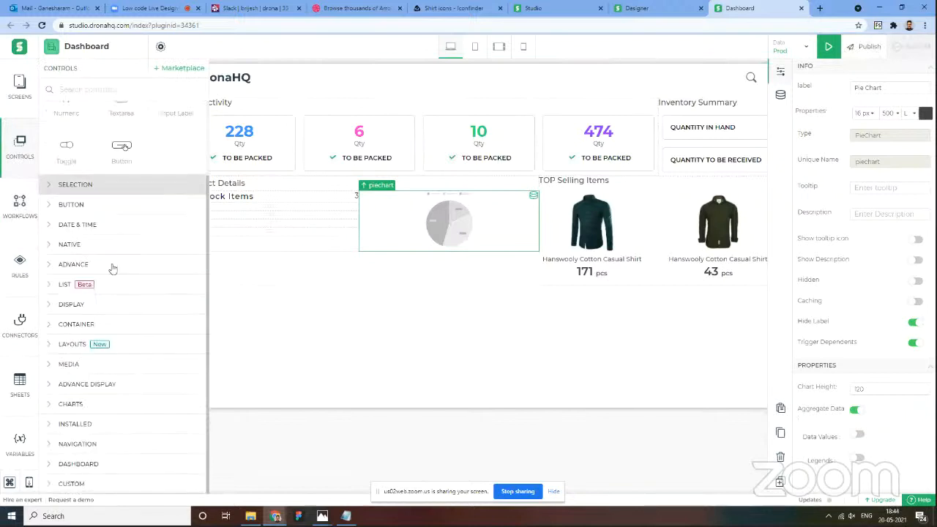
pyautogui.click(74, 111)
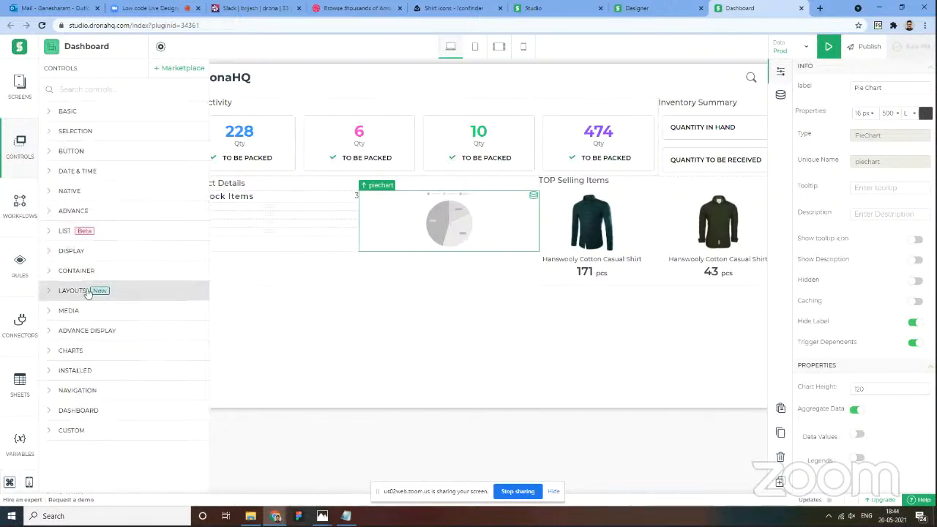
pyautogui.click(86, 251)
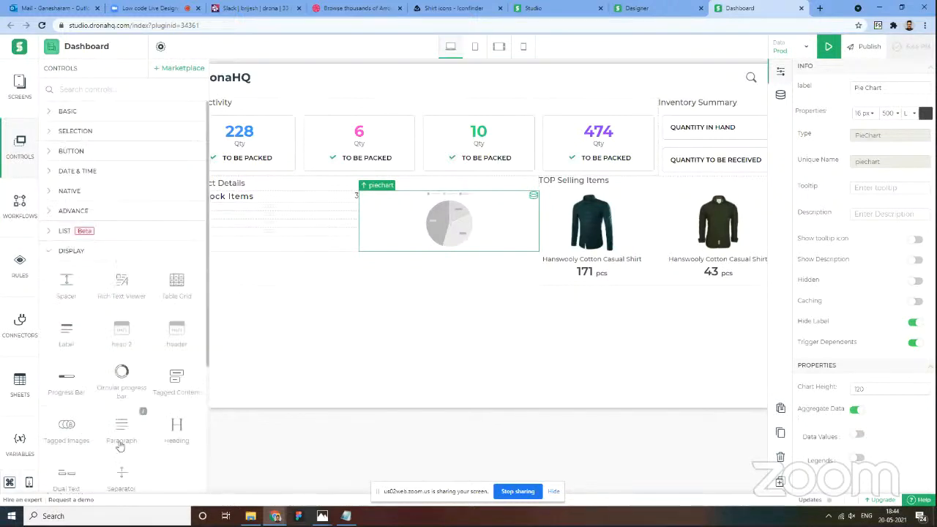
pyautogui.moveTo(124, 451); pyautogui.dragTo(252, 218)
pyautogui.moveTo(226, 256); pyautogui.dragTo(223, 258)
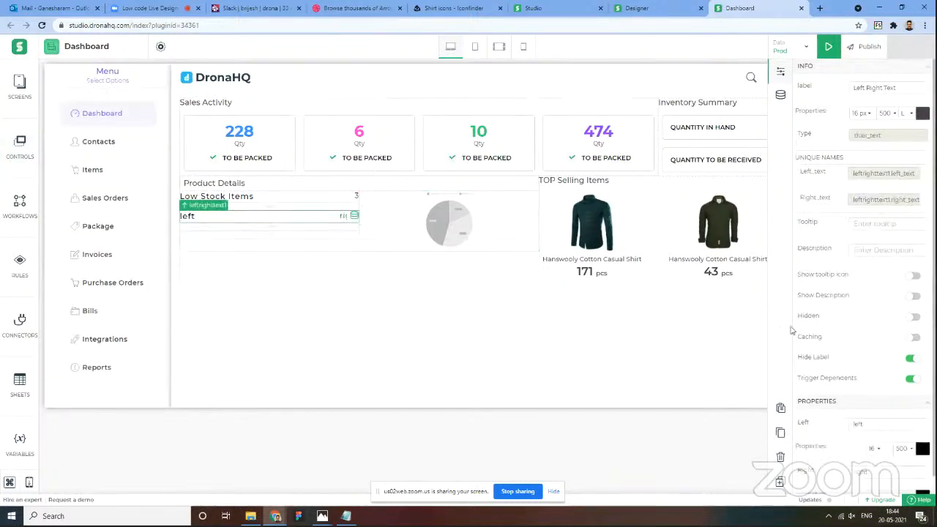
# Step: Add a second Left Right Text control to the Product Details nested row, directly beneath Low Stock Items
pyautogui.click(19, 146)
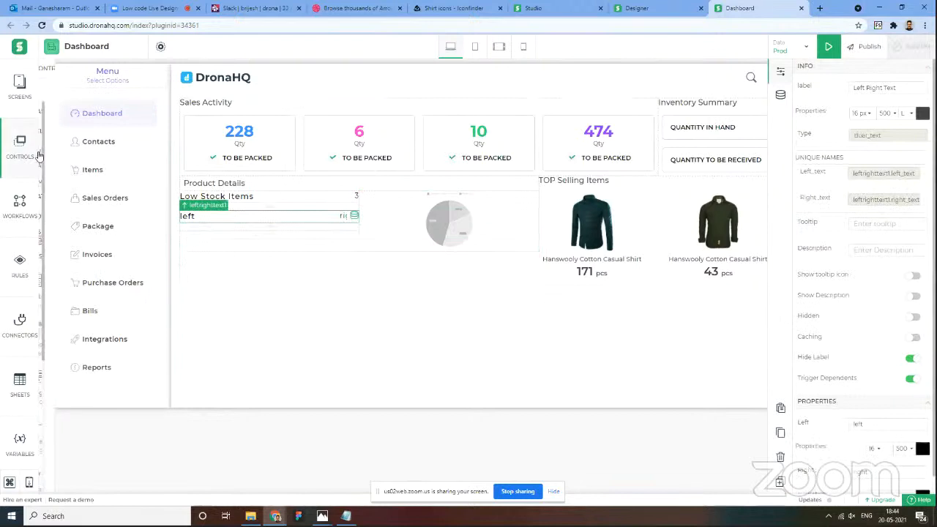
pyautogui.scroll(-5, 82, 428)
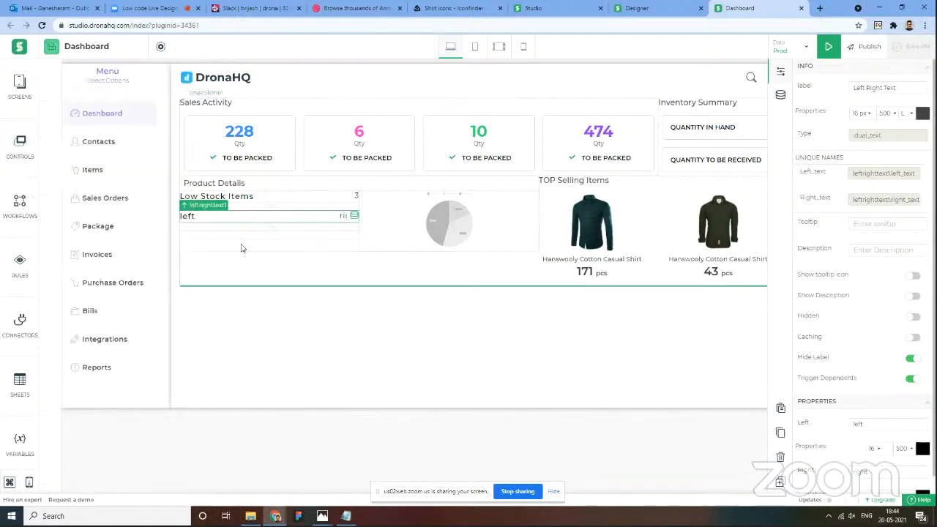
pyautogui.moveTo(229, 255); pyautogui.dragTo(233, 254)
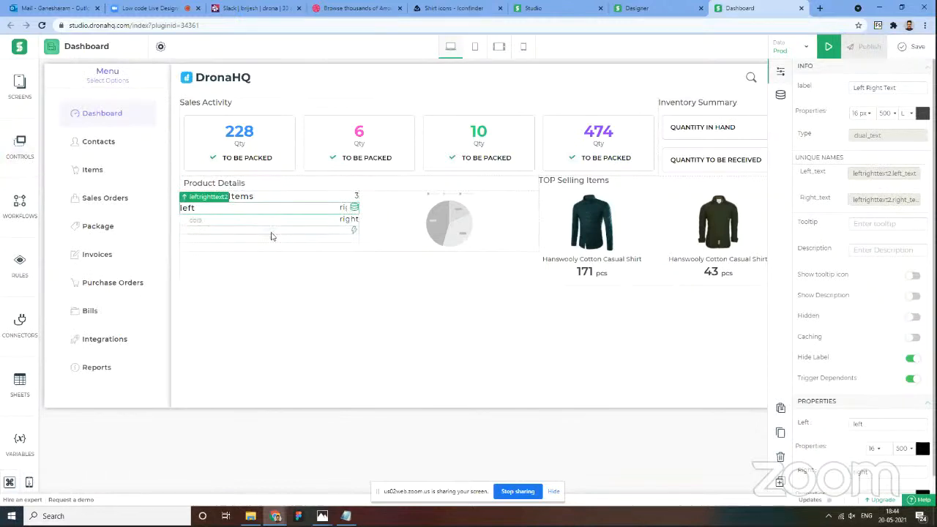
# Step: Set the padding to 8 on all four sides of the column holding the lower Left Right Text control
pyautogui.click(210, 223)
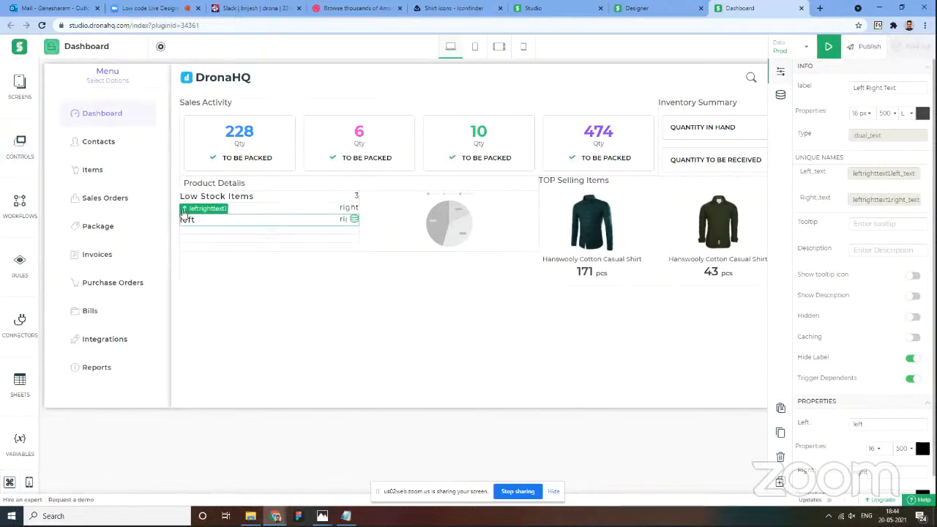
pyautogui.click(183, 210)
pyautogui.scroll(-3, 879, 406)
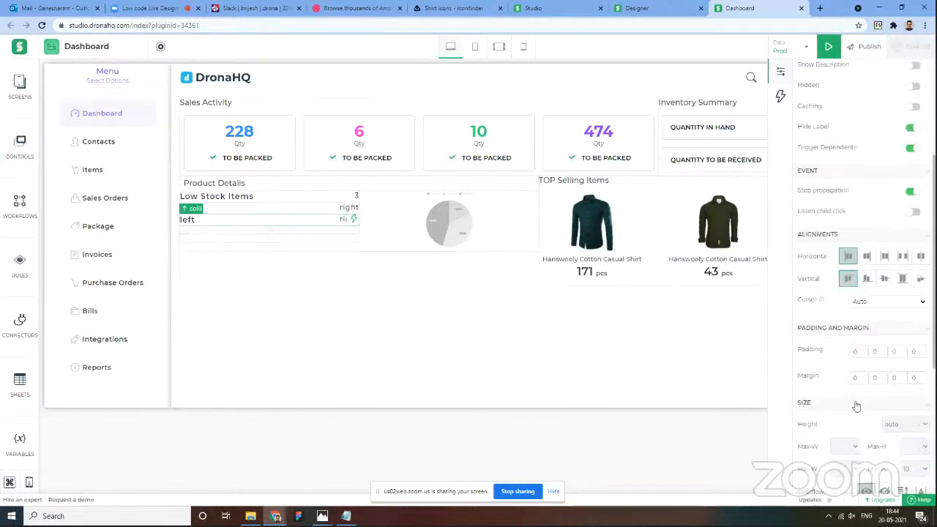
pyautogui.click(877, 352)
pyautogui.write('0')
pyautogui.click(894, 352)
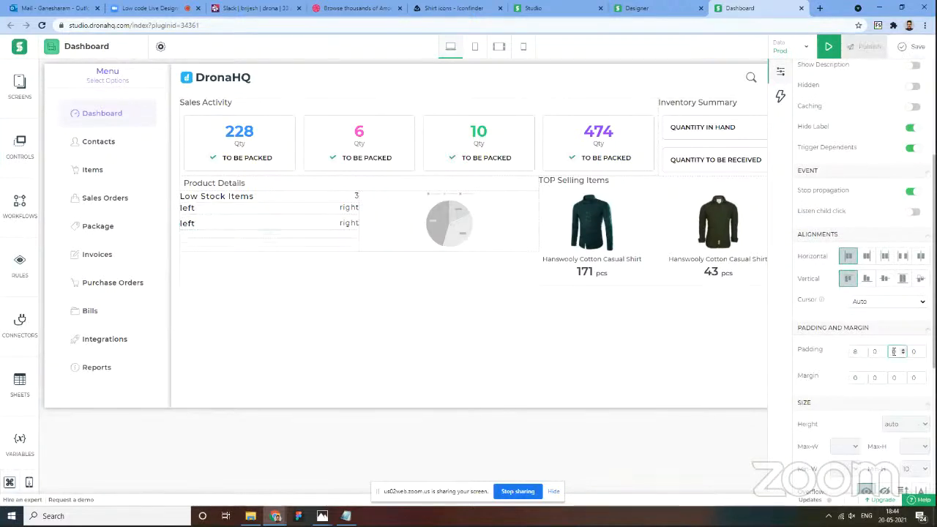
pyautogui.write('8')
pyautogui.click(902, 378)
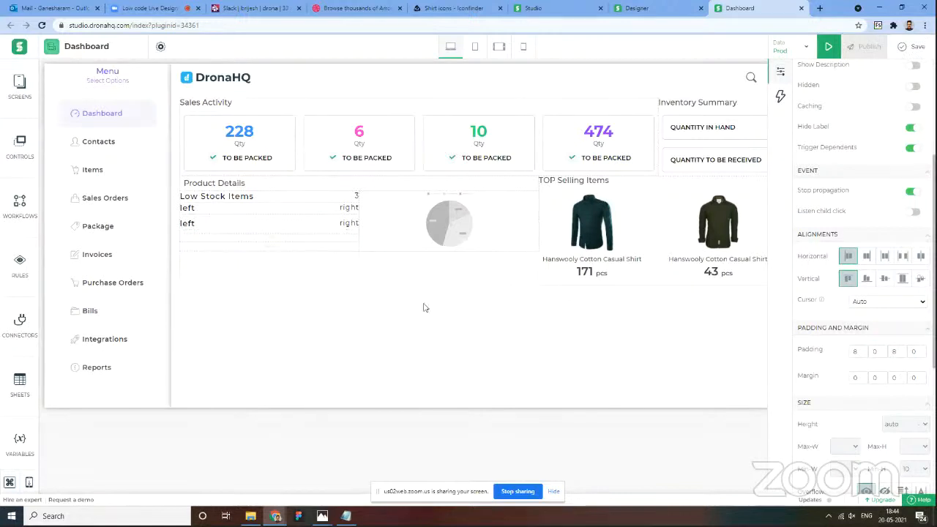
pyautogui.click(912, 353)
pyautogui.write('8')
pyautogui.click(878, 352)
pyautogui.write('8')
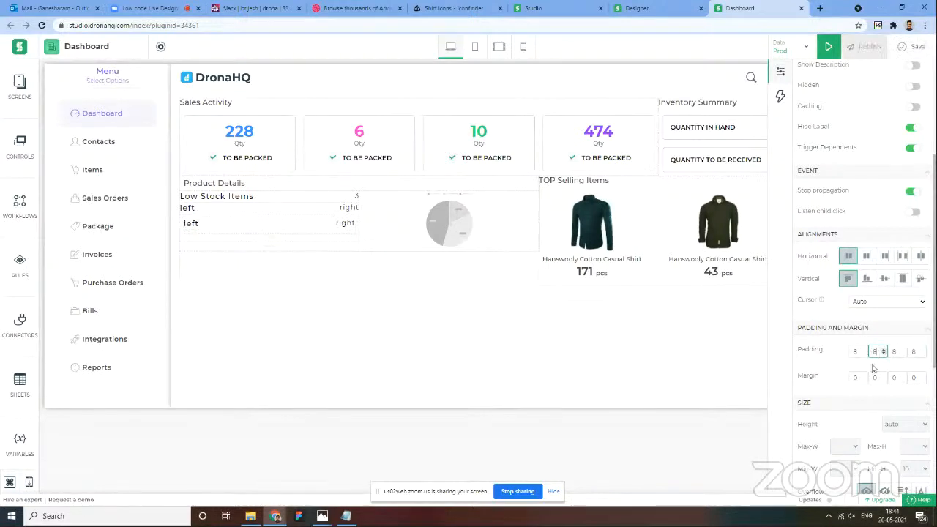
# Step: Set the padding to 8 on all four sides of the column holding the Left Right Text directly beneath Low Stock Items
pyautogui.click(232, 232)
pyautogui.click(236, 212)
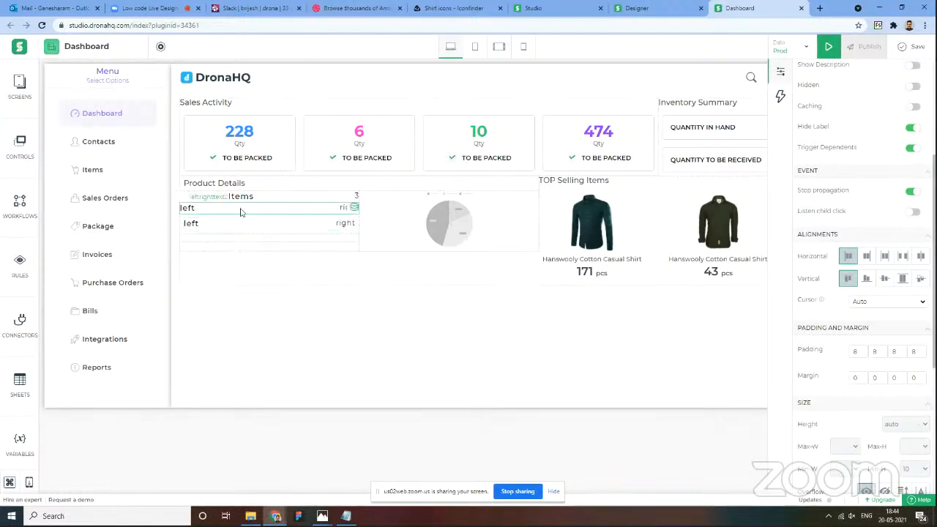
pyautogui.click(184, 199)
pyautogui.scroll(-3, 864, 429)
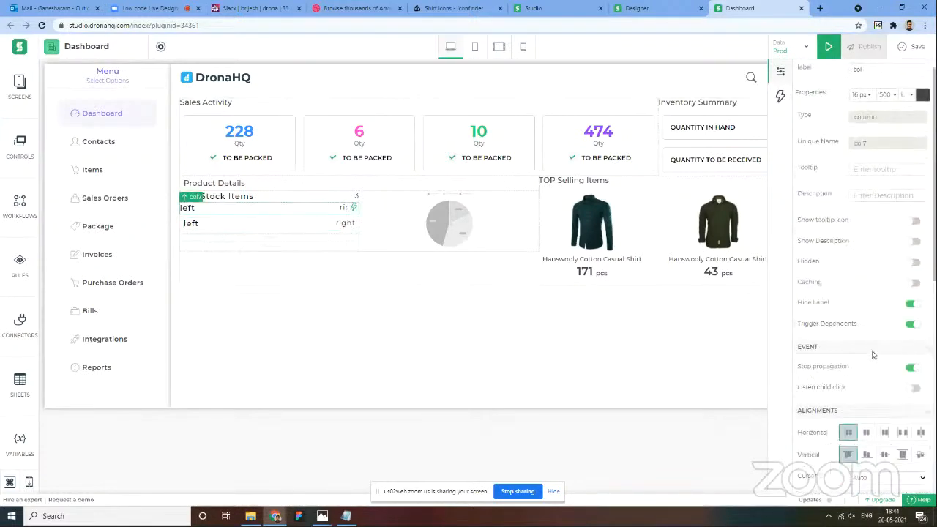
pyautogui.doubleClick(857, 450)
pyautogui.write('8')
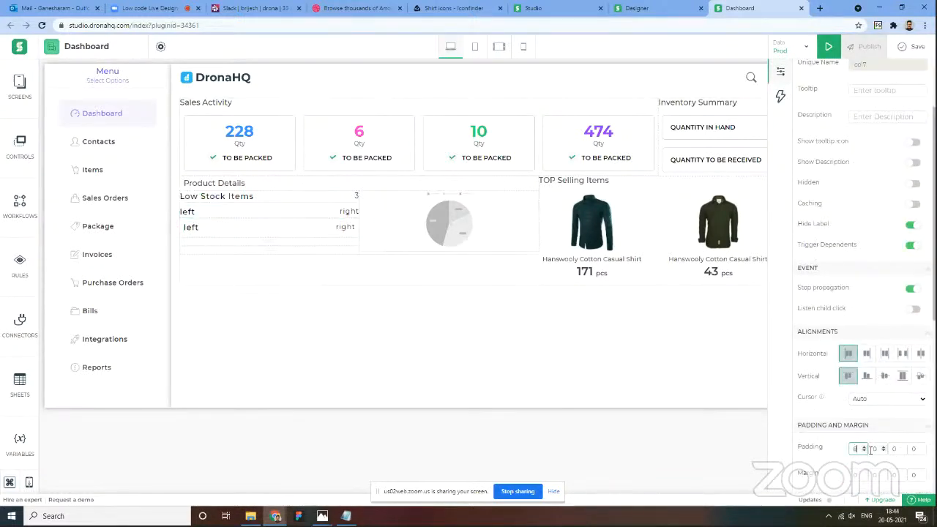
pyautogui.doubleClick(876, 449)
pyautogui.write('8')
pyautogui.doubleClick(894, 449)
pyautogui.write('8')
pyautogui.doubleClick(915, 450)
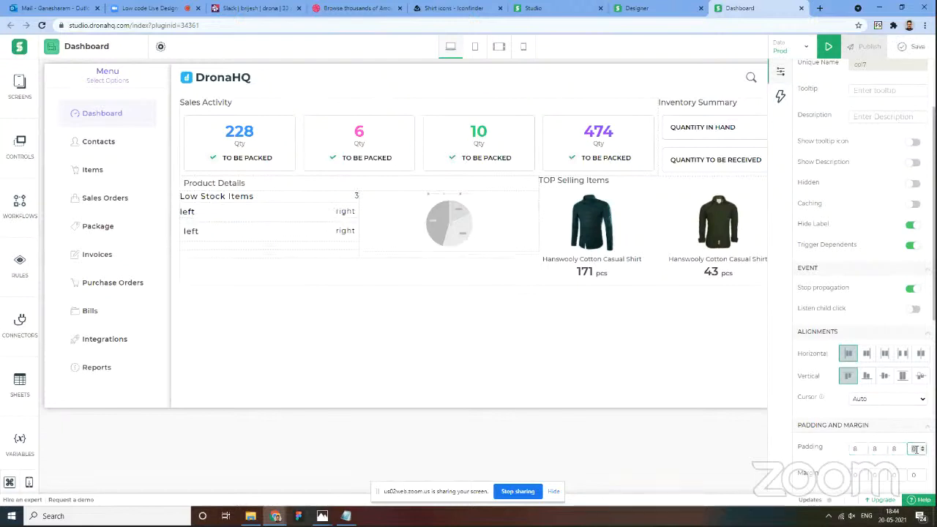
pyautogui.write('8')
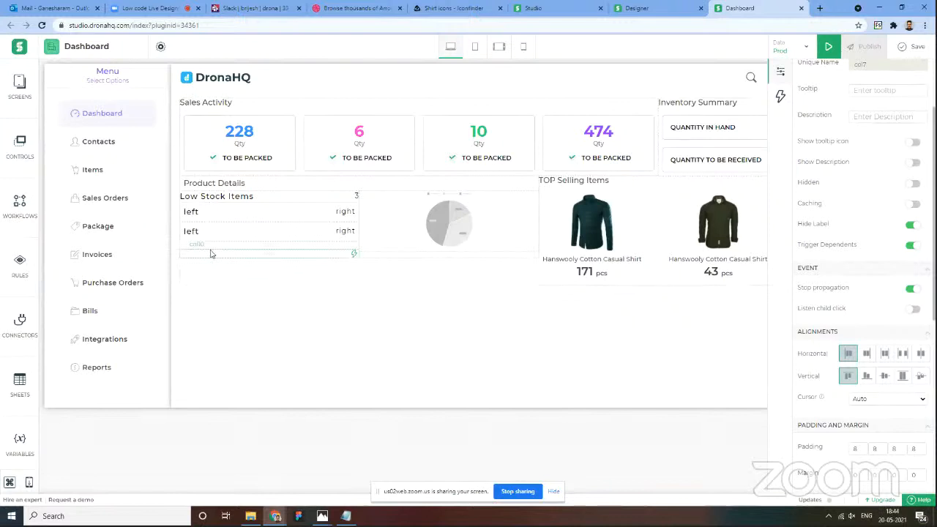
# Step: Place another Dual Text display control in the empty nested column below the two left/right text rows
pyautogui.click(21, 155)
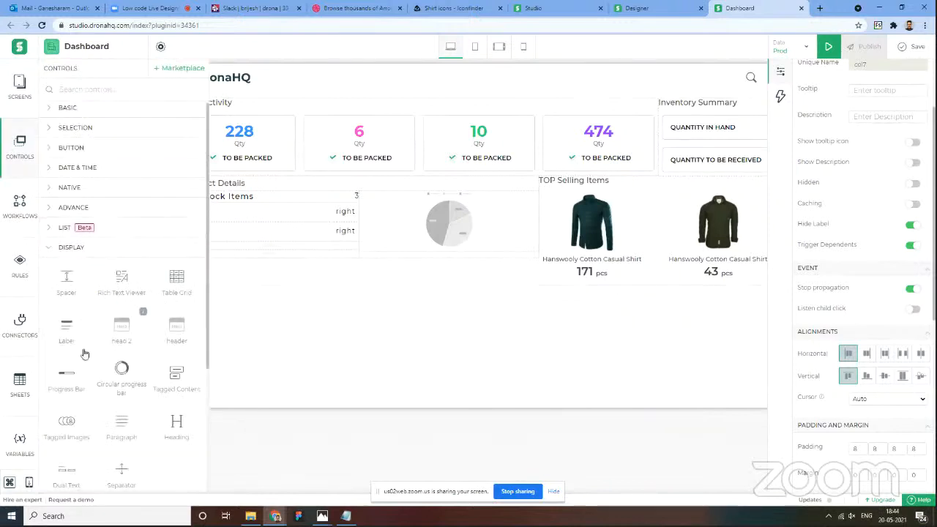
pyautogui.scroll(-4, 71, 348)
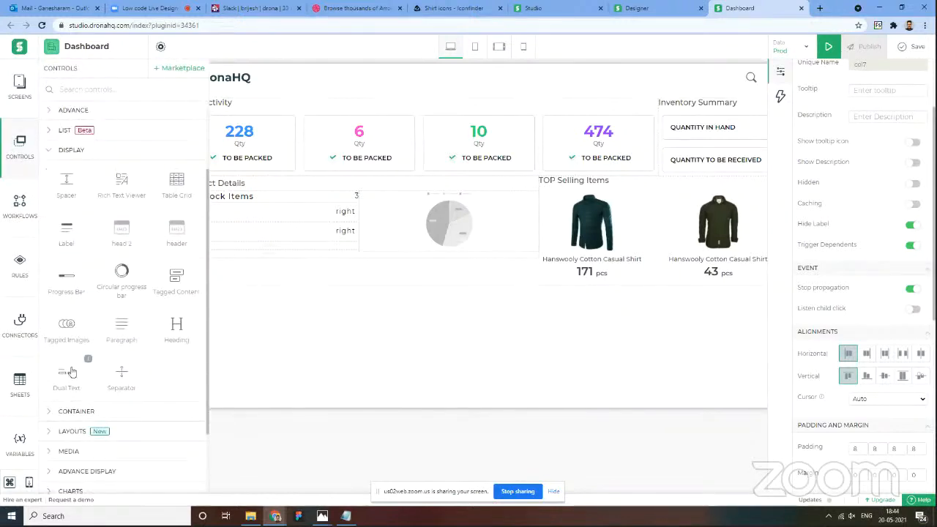
pyautogui.moveTo(217, 269); pyautogui.dragTo(229, 251)
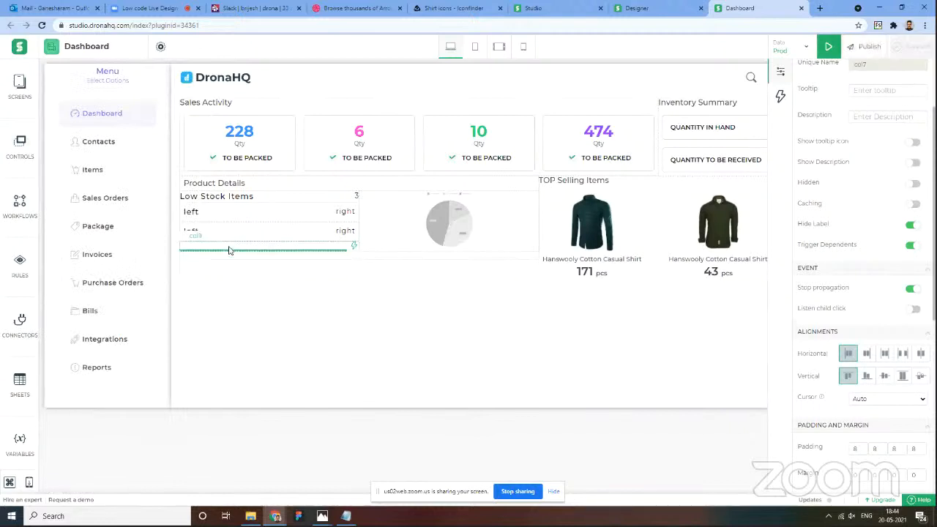
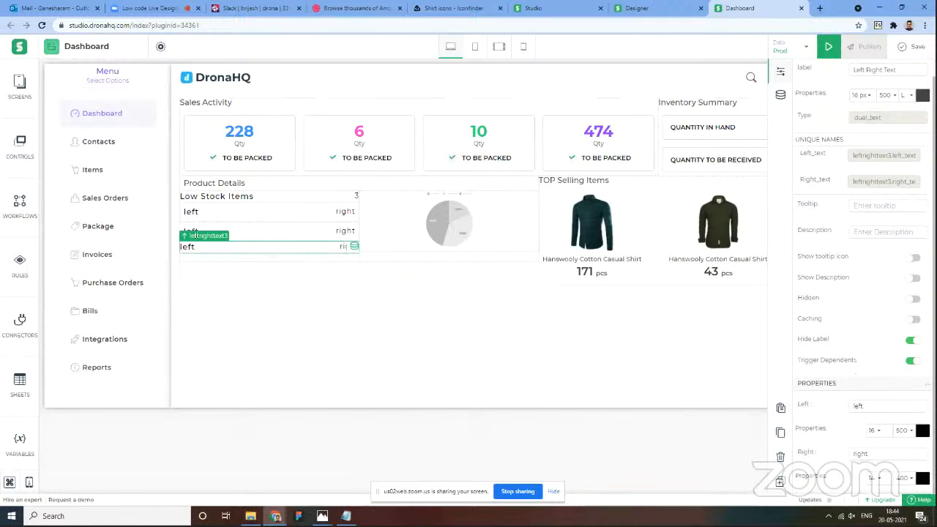
# Step: Set all four padding values to 8 for the column containing the third left/right text row
pyautogui.click(183, 238)
pyautogui.scroll(-3, 880, 396)
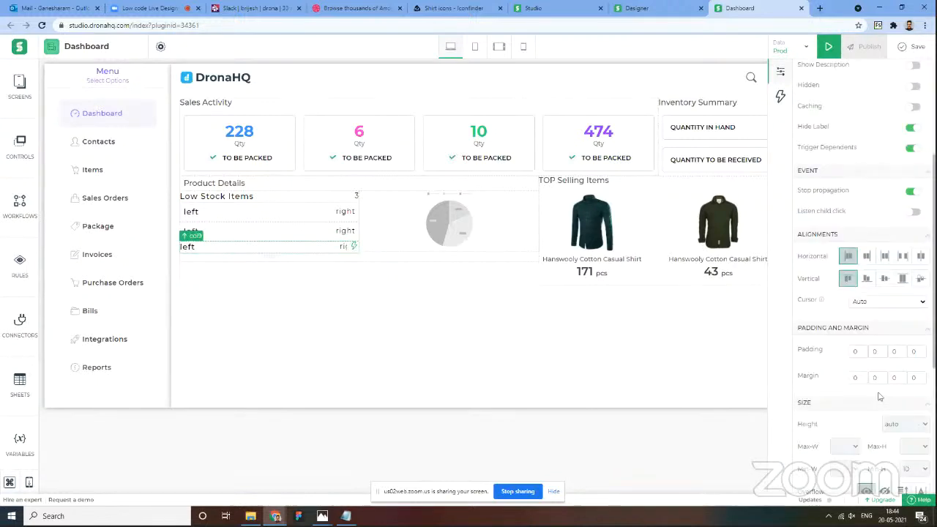
pyautogui.write('5')
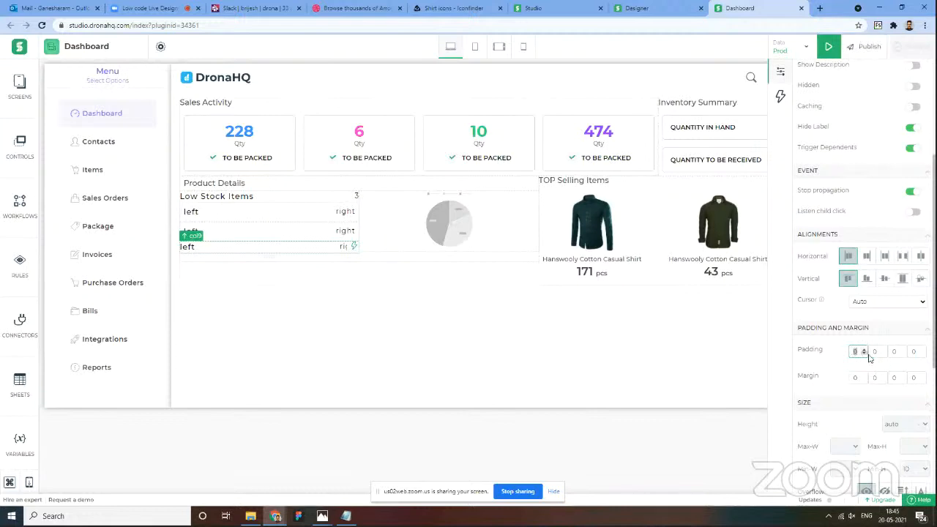
pyautogui.click(871, 352)
pyautogui.write('8')
pyautogui.click(893, 352)
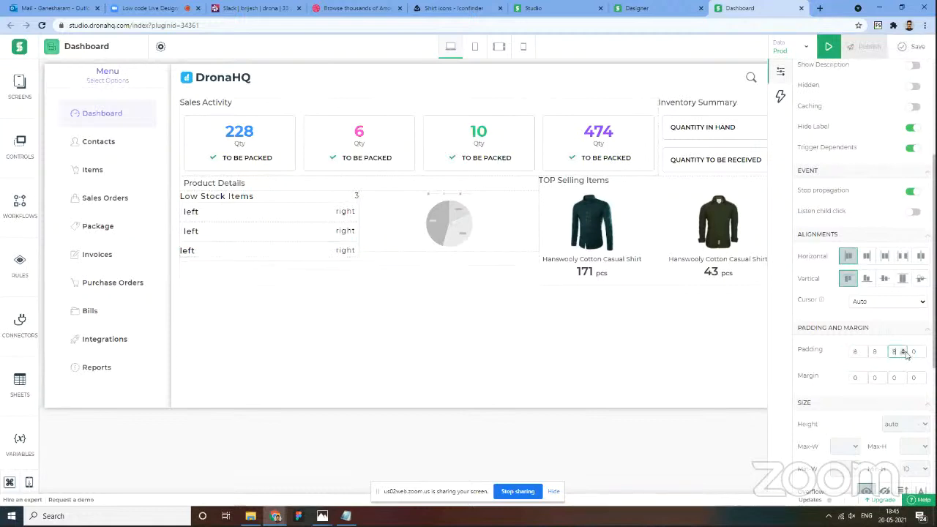
pyautogui.click(915, 353)
pyautogui.write('8')
# Step: Set the last empty nested column's padding to 8 on all sides and place a Dual Text control in it
pyautogui.click(259, 268)
pyautogui.scroll(-3, 919, 395)
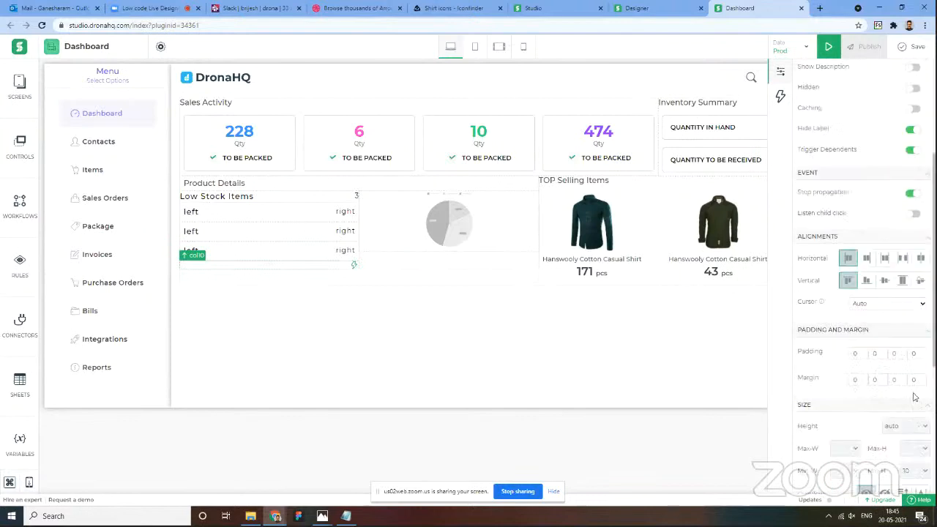
pyautogui.click(860, 351)
pyautogui.write('8')
pyautogui.click(875, 351)
pyautogui.write('8')
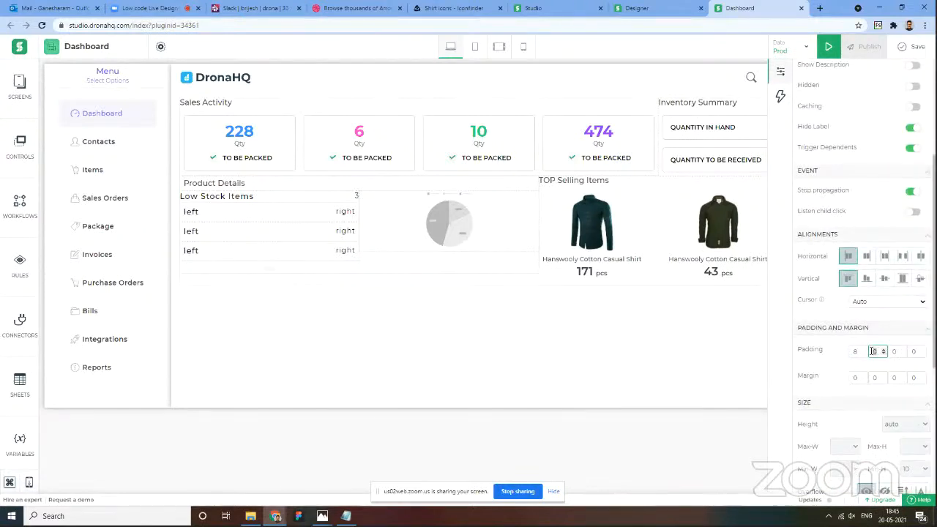
pyautogui.click(894, 351)
pyautogui.click(916, 352)
pyautogui.write('8')
pyautogui.click(19, 147)
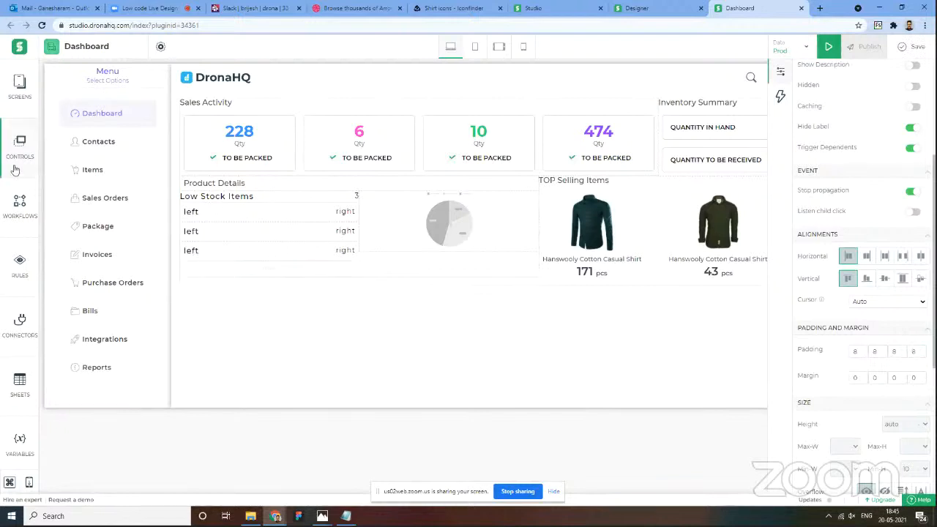
pyautogui.moveTo(69, 475); pyautogui.dragTo(245, 280)
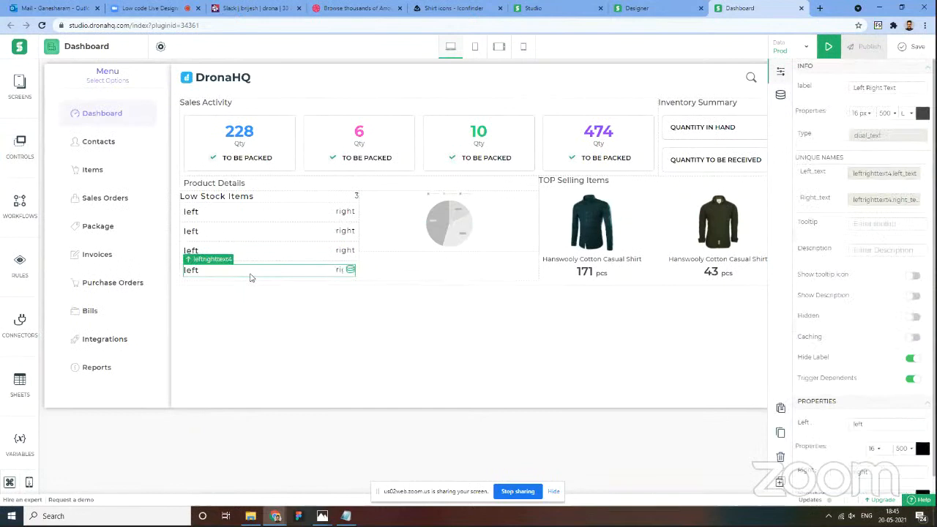
# Step: Copy "All Item Group" from the Notepad dashboard notes and use it as the second text row's left text
pyautogui.hotkey('alt', 'Tab')
pyautogui.click(576, 173)
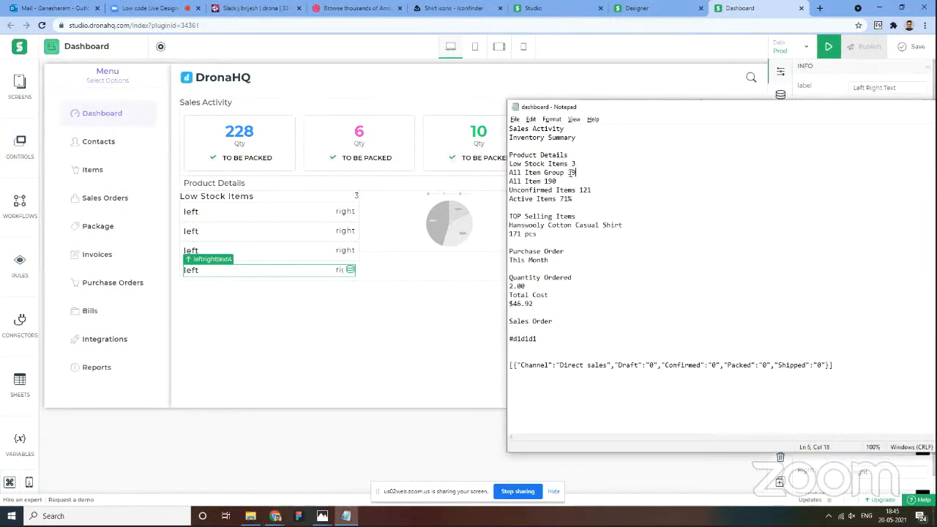
pyautogui.moveTo(565, 172); pyautogui.dragTo(505, 170)
pyautogui.hotkey('ctrl', 'c')
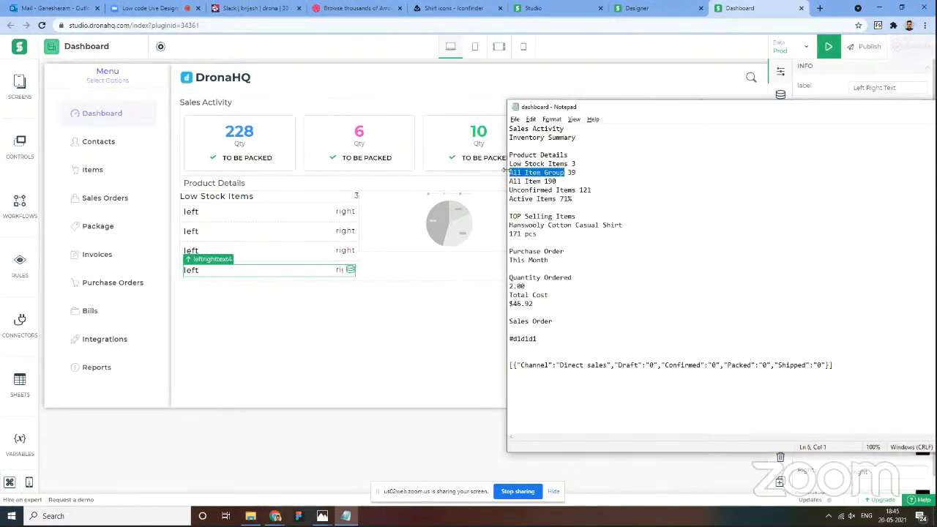
pyautogui.hotkey('alt', 'Tab')
pyautogui.click(212, 233)
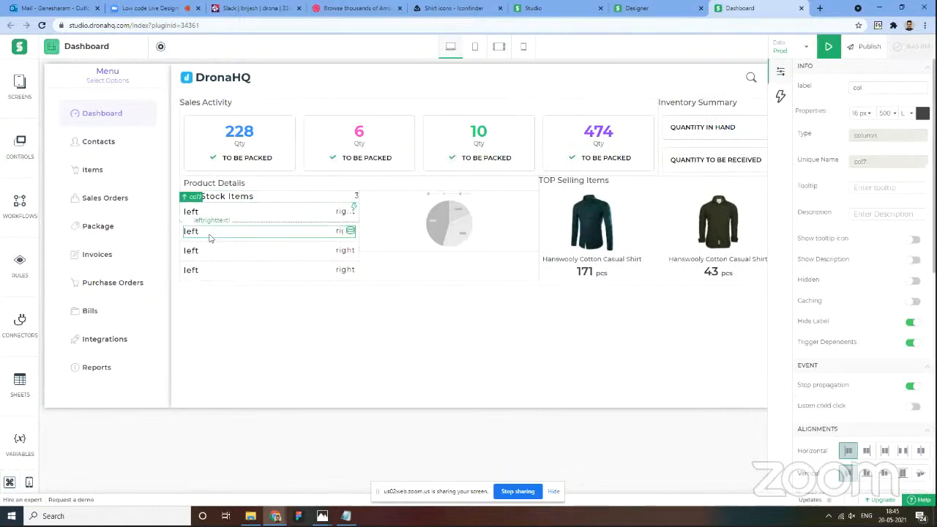
pyautogui.doubleClick(869, 429)
pyautogui.hotkey('ctrl', 'v')
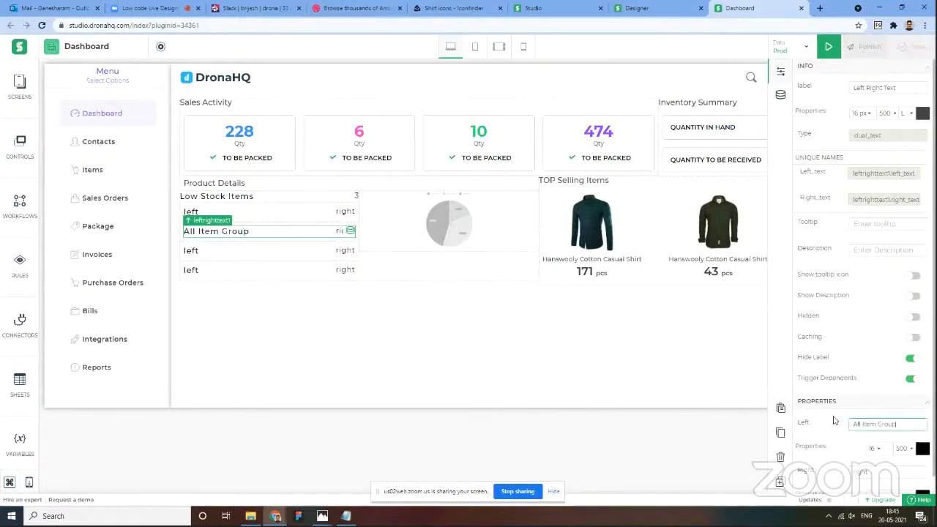
# Step: Check the item group figure in the notes and reference image, and set the All Item Group row's right text to 39
pyautogui.hotkey('alt', 'Tab')
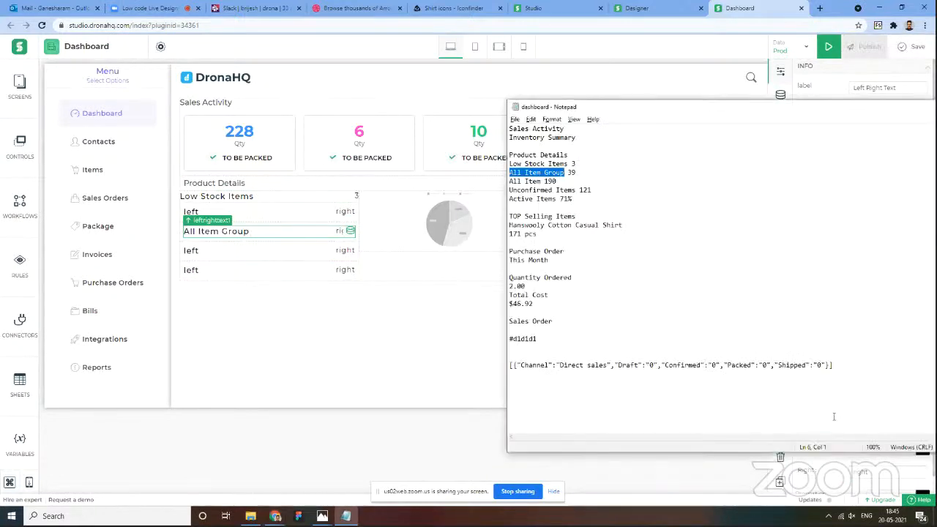
pyautogui.hotkey('alt', 'Tab')
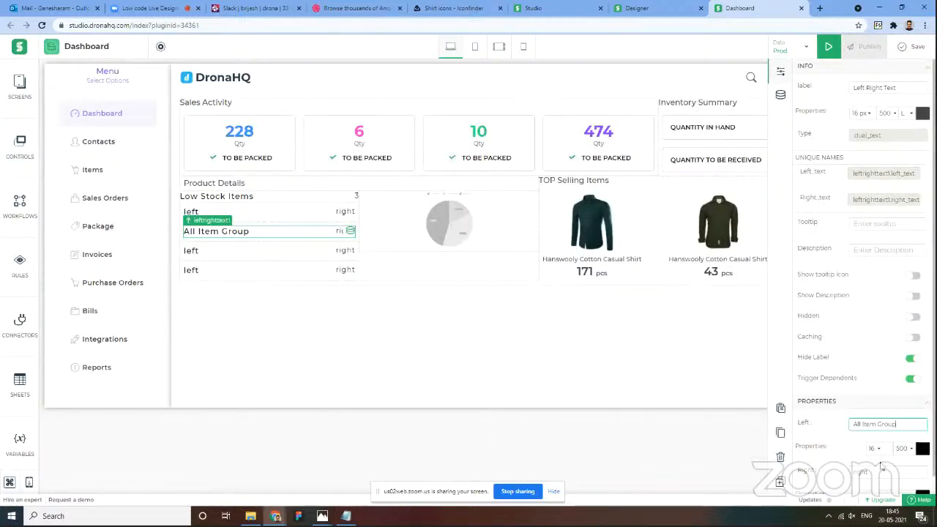
pyautogui.hotkey('alt', 'Tab')
pyautogui.press('Tab')
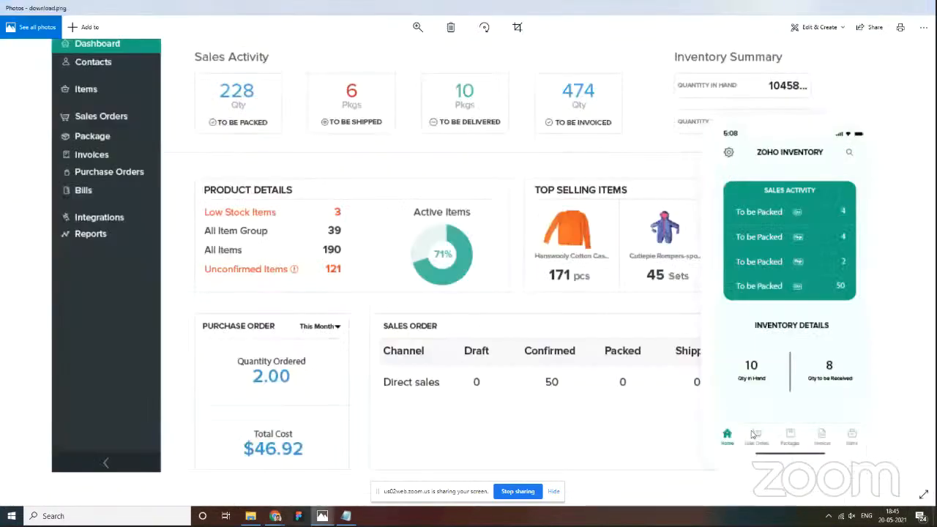
pyautogui.hotkey('alt', 'Tab')
pyautogui.press('Tab')
pyautogui.hotkey('alt', 'Tab')
pyautogui.press('Tab')
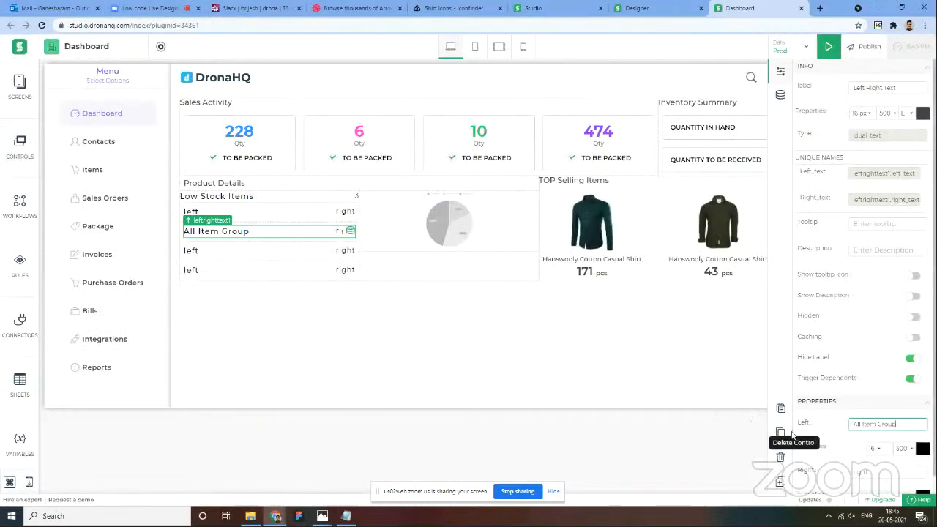
pyautogui.click(863, 471)
pyautogui.moveTo(863, 472); pyautogui.dragTo(828, 472)
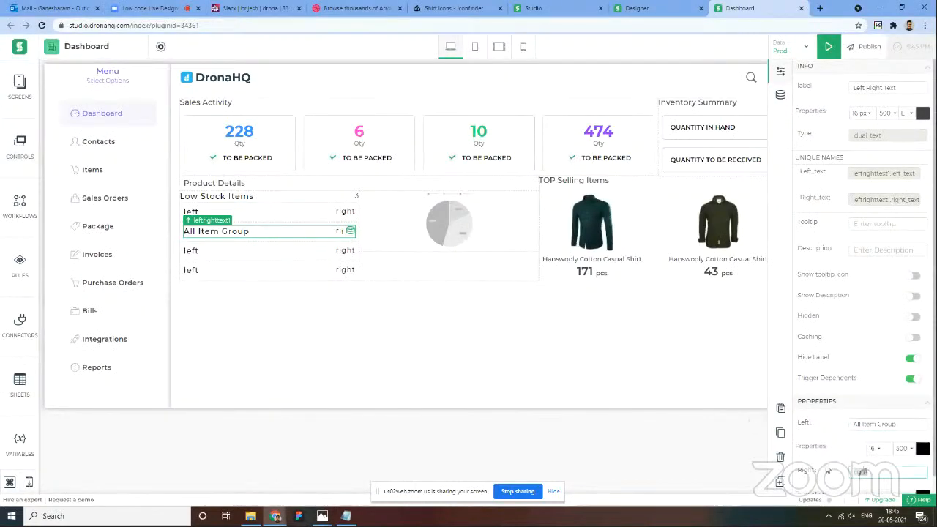
pyautogui.press('BackSpace')
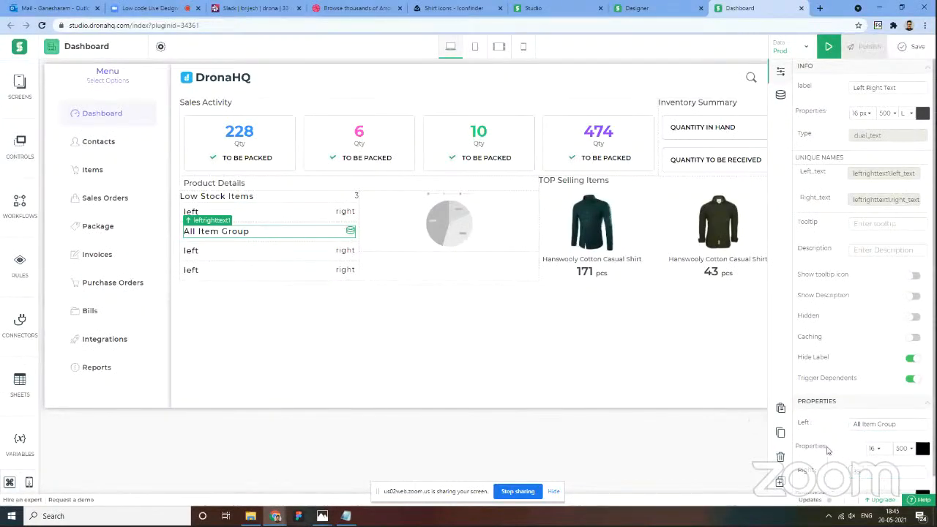
# Step: Copy "All Item" from the Notepad notes and use it as the third text row's left text
pyautogui.hotkey('alt', 'Tab')
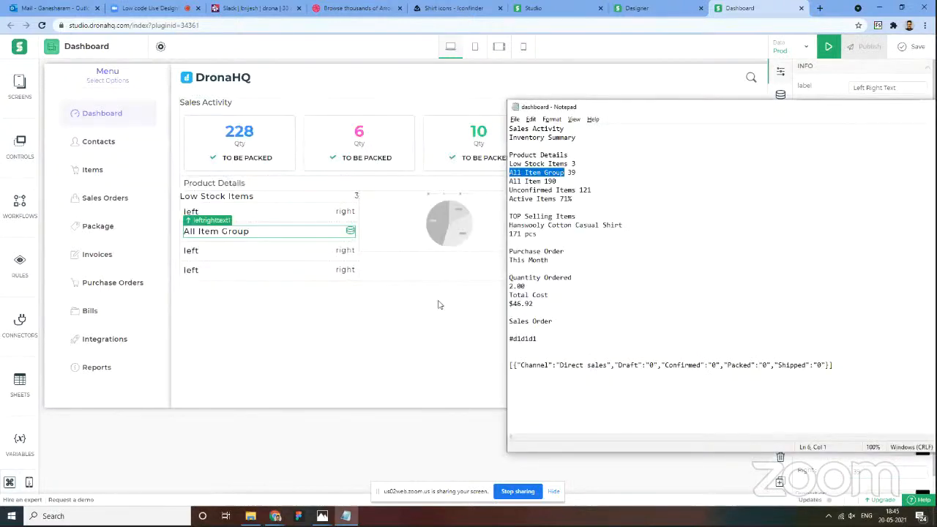
pyautogui.moveTo(542, 181); pyautogui.dragTo(509, 181)
pyautogui.hotkey('ctrl', 'c')
pyautogui.hotkey('alt', 'Tab')
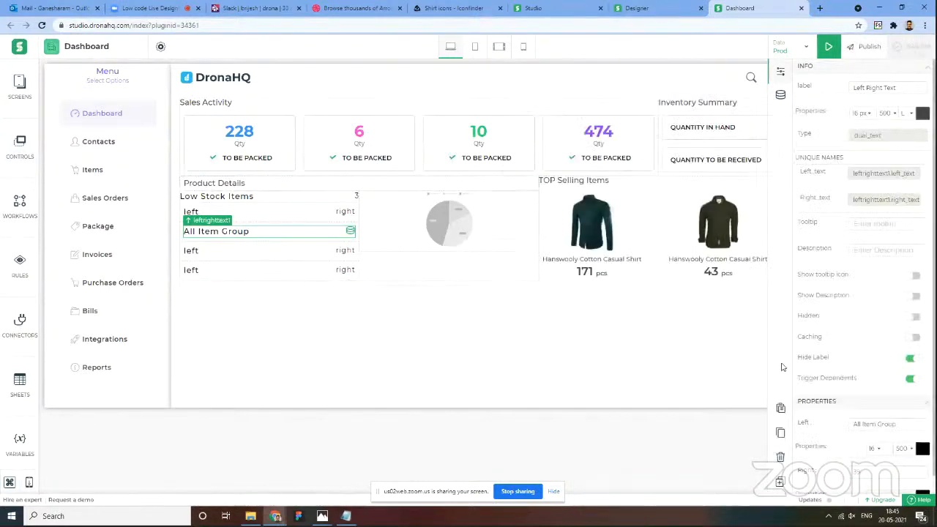
pyautogui.scroll(-1, 810, 445)
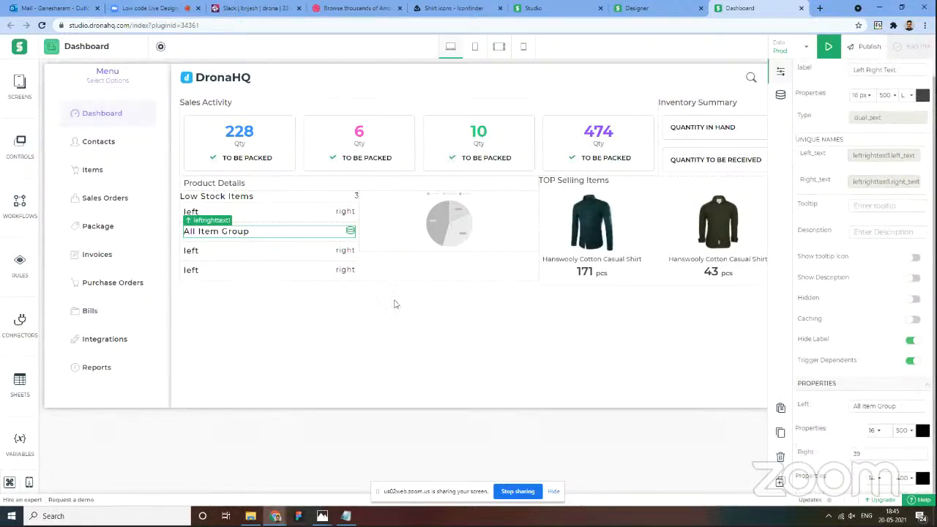
pyautogui.click(262, 256)
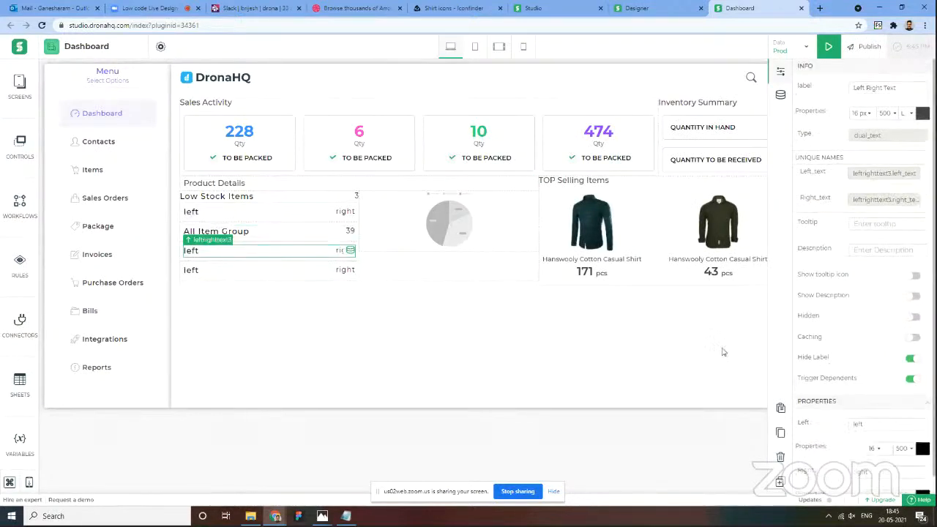
pyautogui.doubleClick(869, 421)
pyautogui.hotkey('ctrl', 'v')
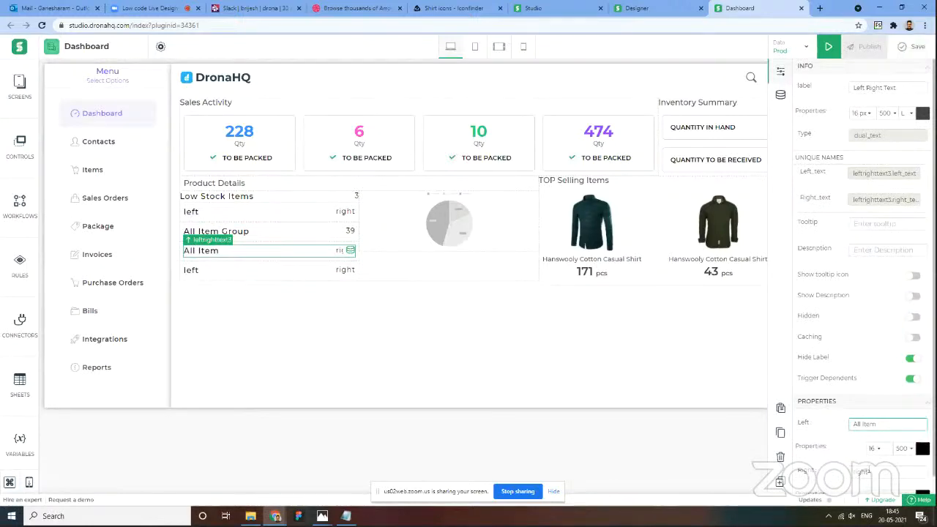
# Step: Set the right text of the All Item row to 190
pyautogui.doubleClick(857, 472)
pyautogui.press('BackSpace')
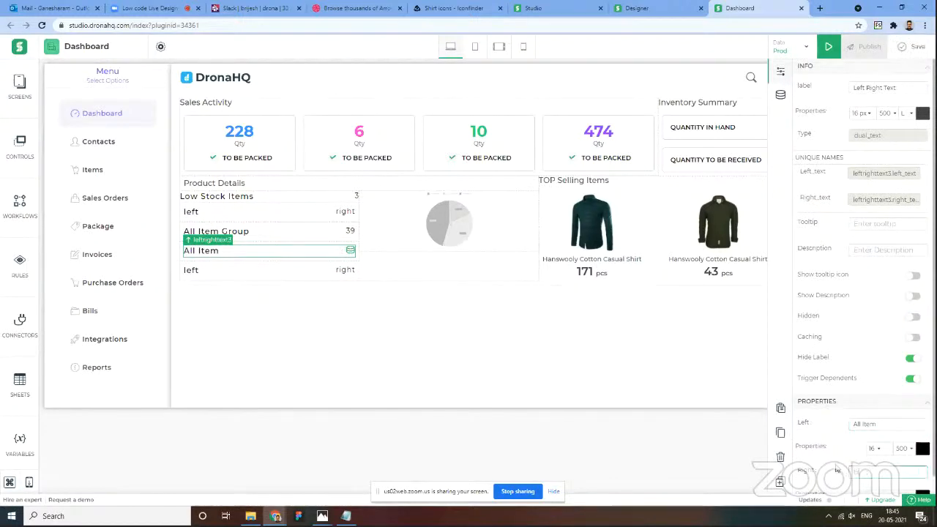
# Step: Copy "Unconfirmed Items" from the Notepad notes into the left text of the last Product Details row
pyautogui.hotkey('alt', 'Tab')
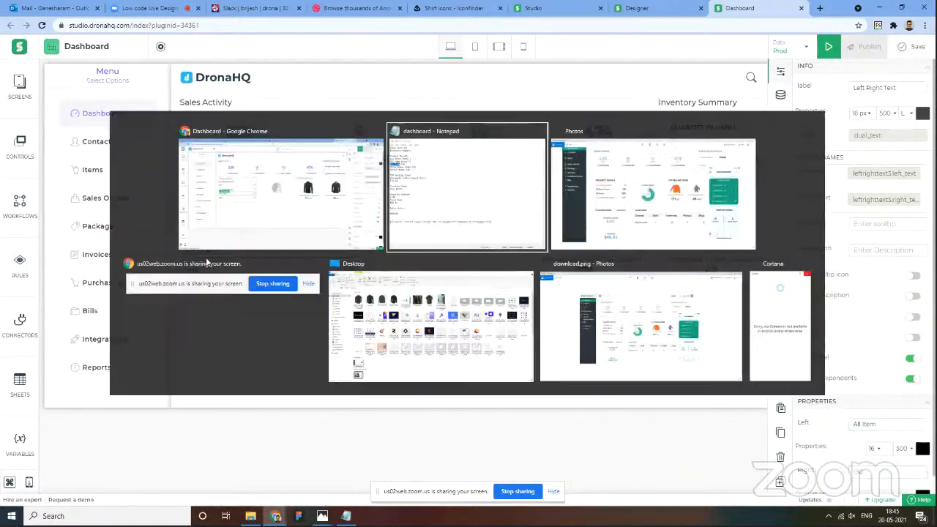
pyautogui.moveTo(575, 190); pyautogui.dragTo(510, 190)
pyautogui.moveTo(577, 189); pyautogui.dragTo(510, 188)
pyautogui.hotkey('ctrl', 'c')
pyautogui.hotkey('alt', 'Tab')
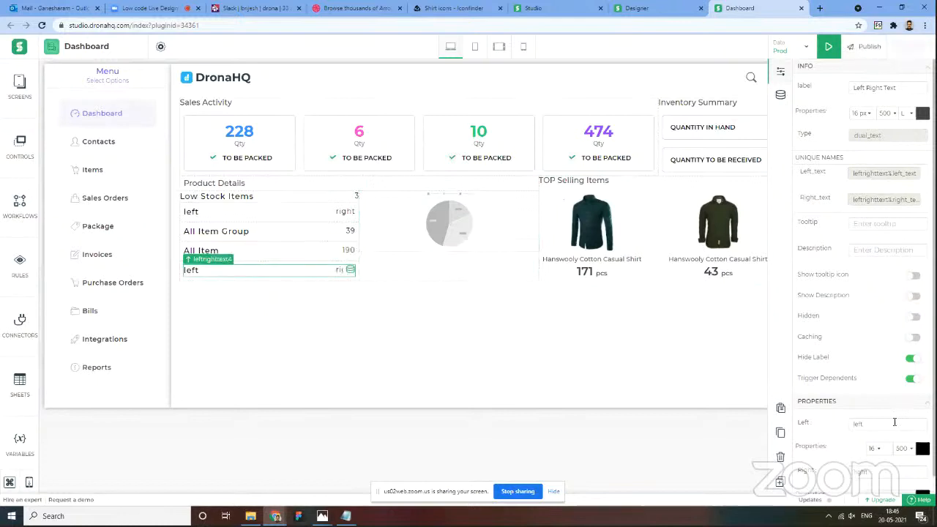
pyautogui.moveTo(894, 423); pyautogui.dragTo(807, 431)
pyautogui.hotkey('ctrl', 'v')
pyautogui.click(860, 455)
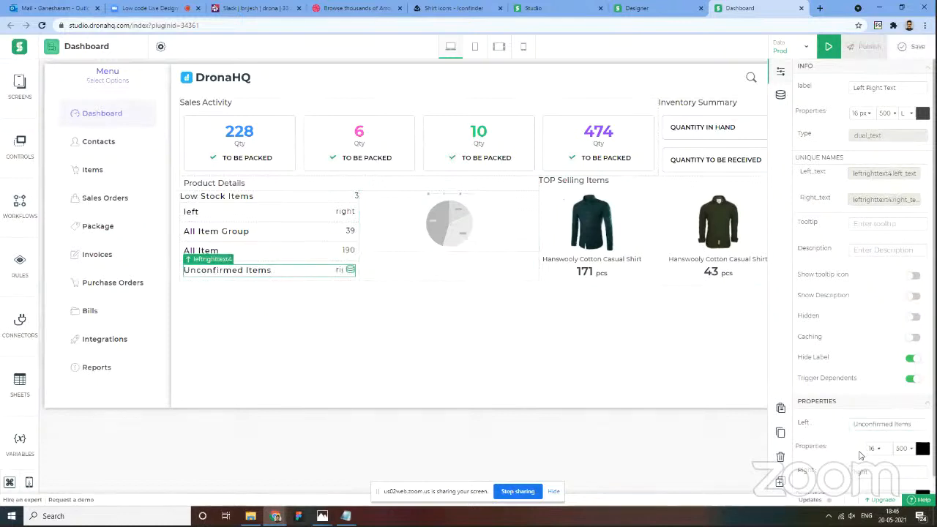
# Step: Set the right text of the Unconfirmed Items row to 121, the number given in the Notepad notes
pyautogui.hotkey('alt', 'Tab')
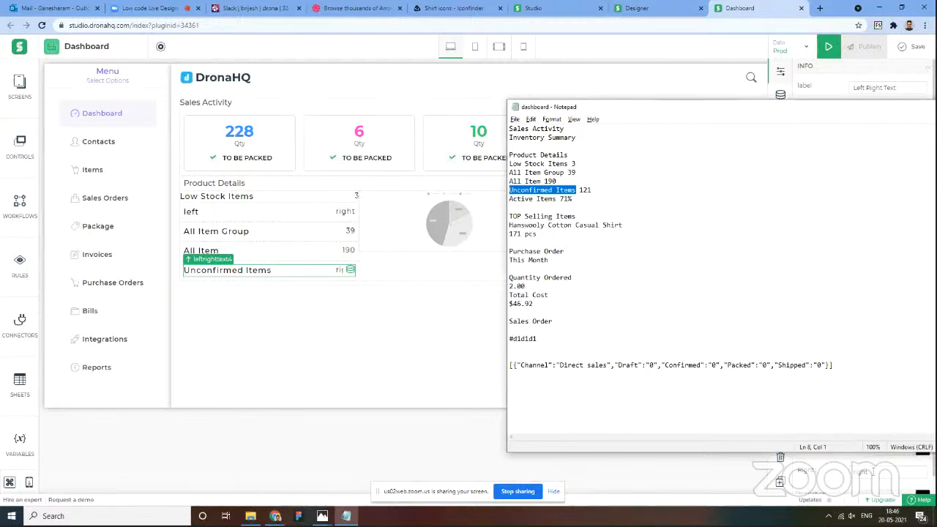
pyautogui.click(873, 472)
pyautogui.moveTo(879, 472); pyautogui.dragTo(825, 473)
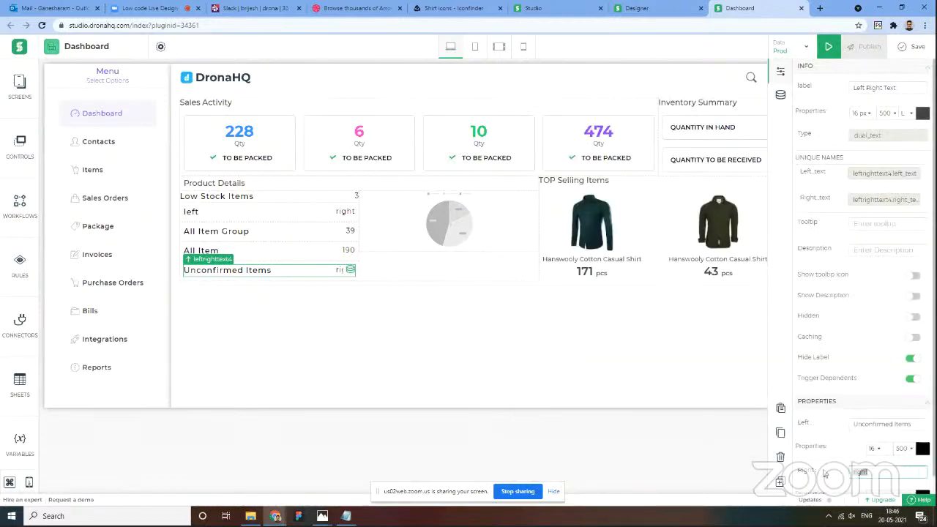
pyautogui.click(833, 474)
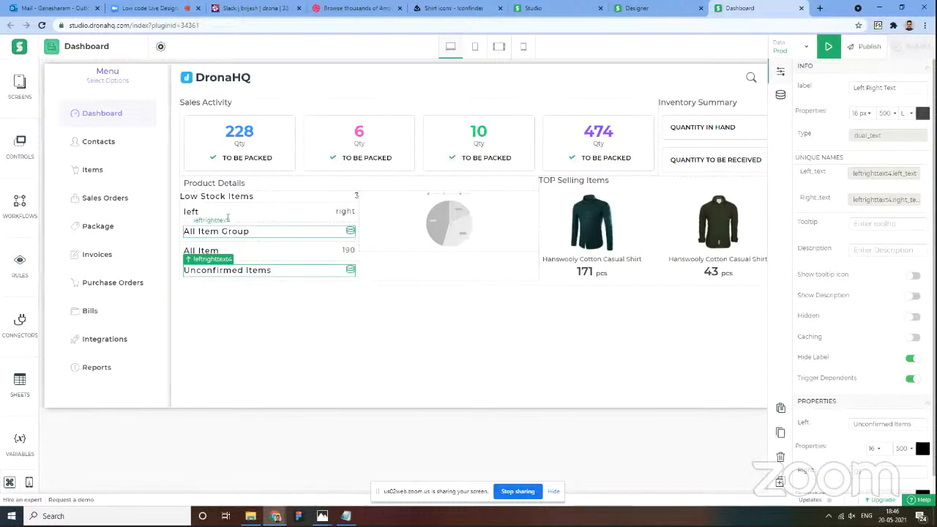
# Step: Copy "Low Stock Items" from the Notepad notes into the left text of the placeholder row above All Item Group
pyautogui.hotkey('alt', 'Tab')
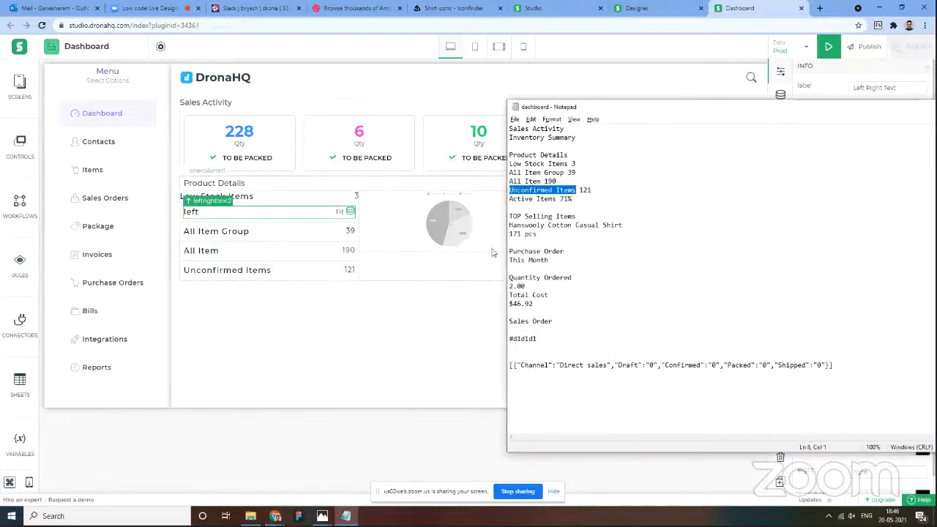
pyautogui.moveTo(568, 164); pyautogui.dragTo(509, 164)
pyautogui.hotkey('ctrl', 'c')
pyautogui.hotkey('alt', 'Tab')
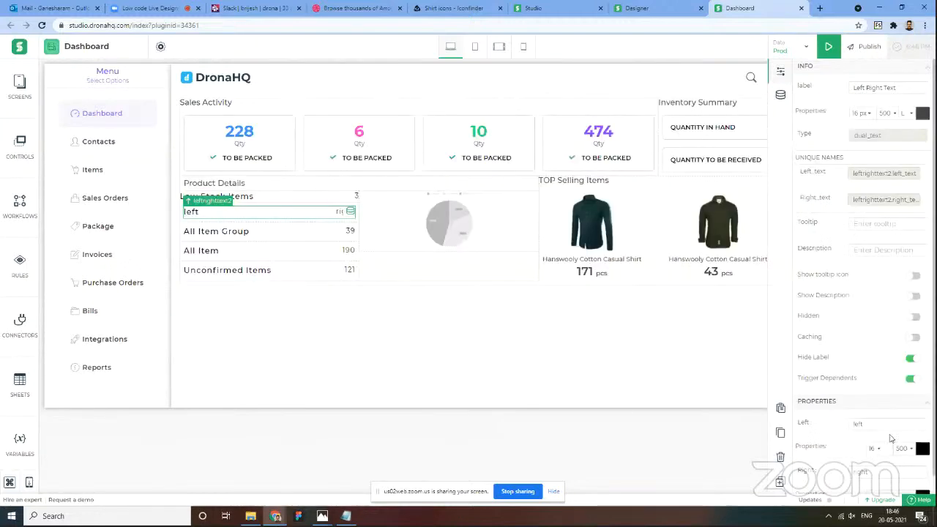
pyautogui.moveTo(875, 424); pyautogui.dragTo(823, 429)
pyautogui.hotkey('ctrl', 'v')
# Step: Replace the right text of the selected Low Stock Items row with 3, checking the number in the Notepad notes
pyautogui.hotkey('alt', 'Tab')
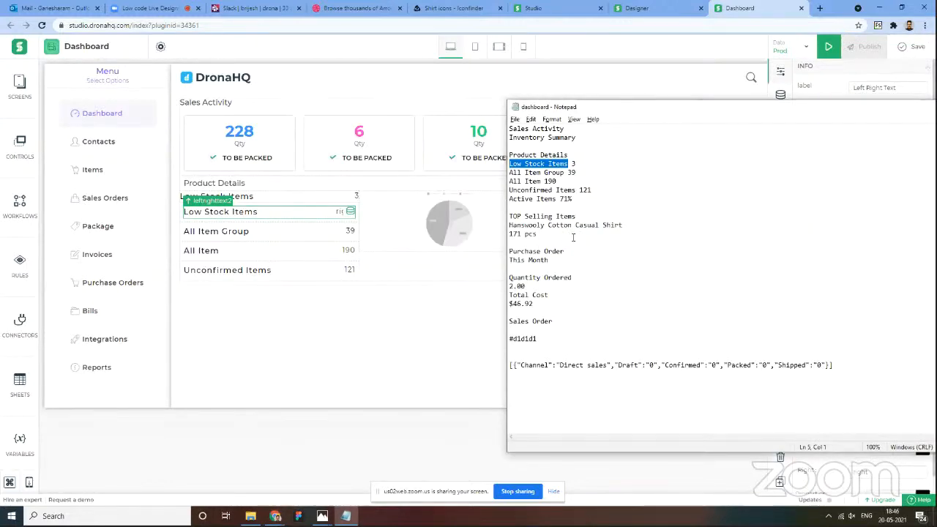
pyautogui.hotkey('alt', 'Tab')
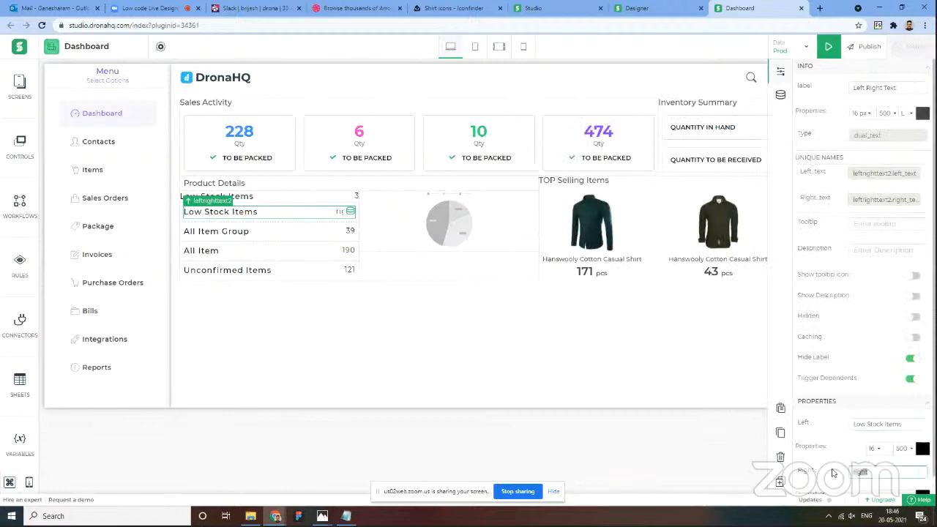
pyautogui.press('BackSpace')
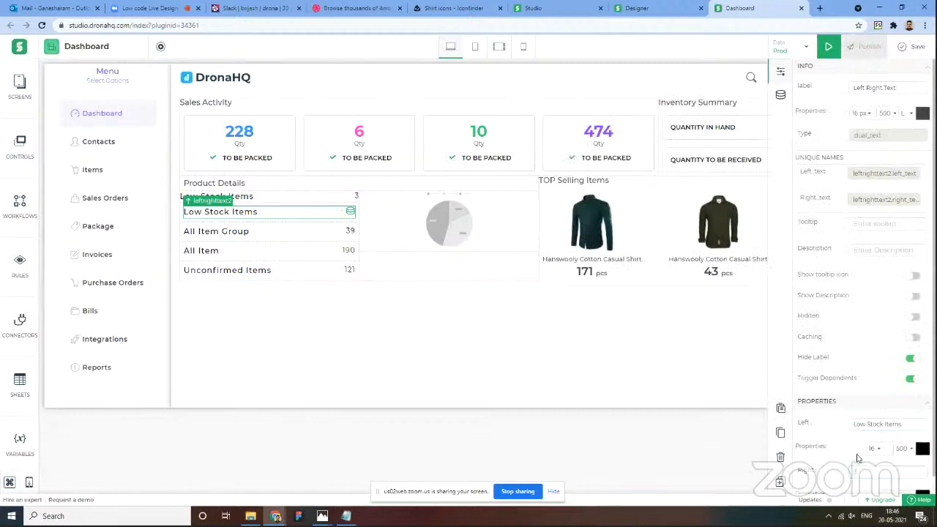
pyautogui.hotkey('alt', 'Tab')
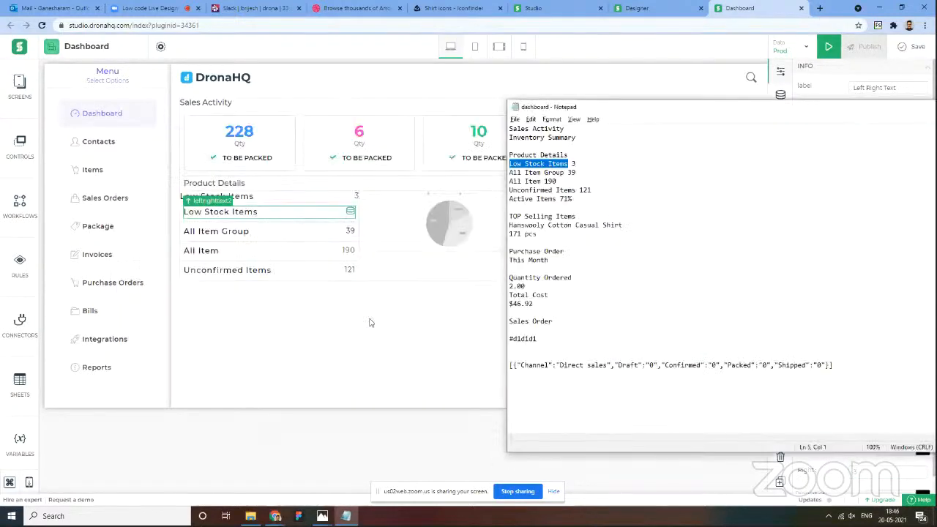
pyautogui.hotkey('alt', 'Tab')
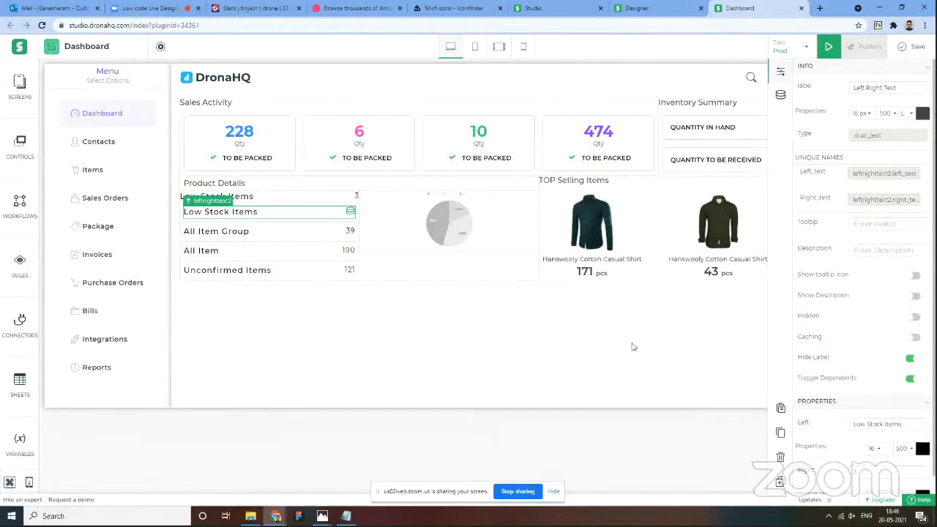
# Step: Check the reference dashboard image in Photos and make the left text of the selected Low Stock Items row red
pyautogui.hotkey('alt', 'Tab')
pyautogui.hotkey('alt', 'Tab')
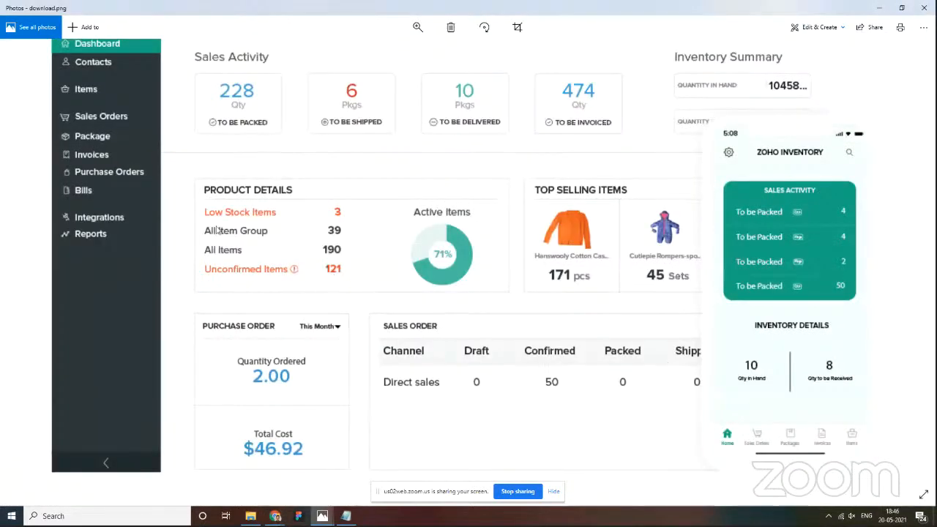
pyautogui.hotkey('alt', 'Tab')
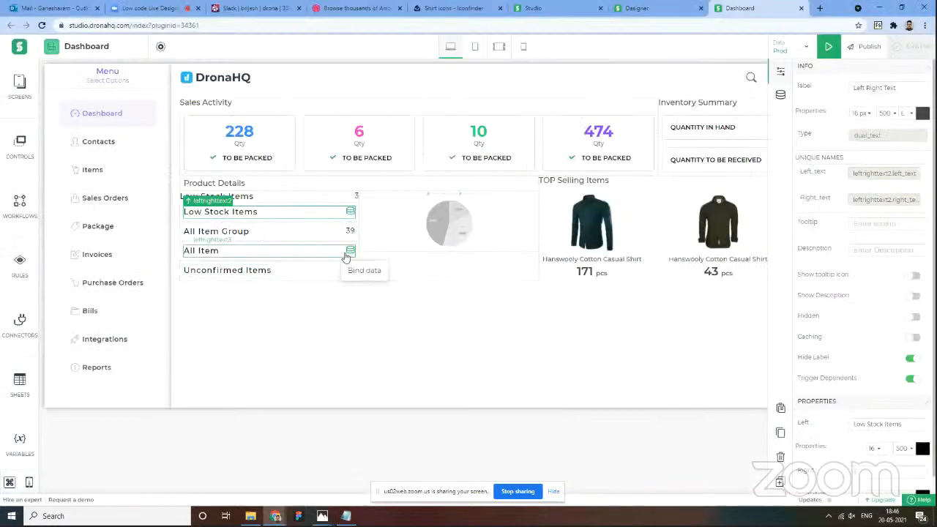
pyautogui.scroll(-1, 878, 472)
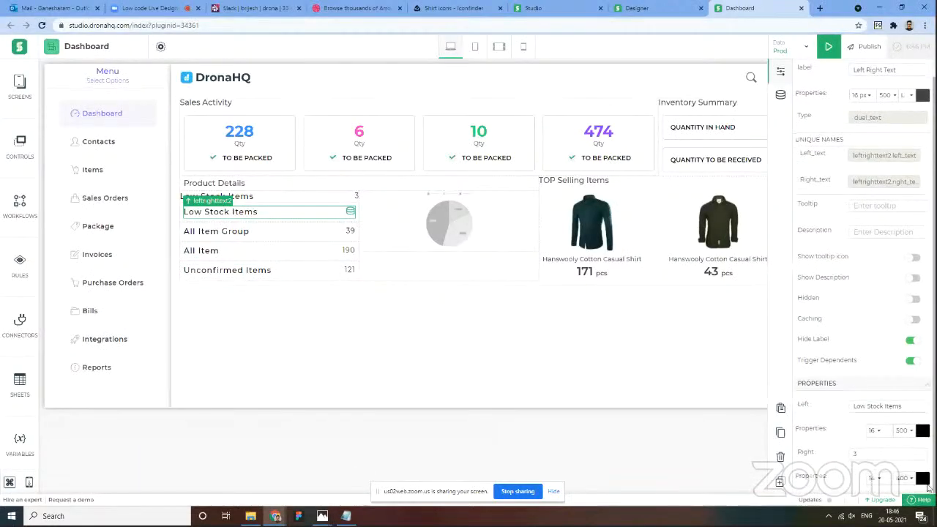
pyautogui.click(923, 432)
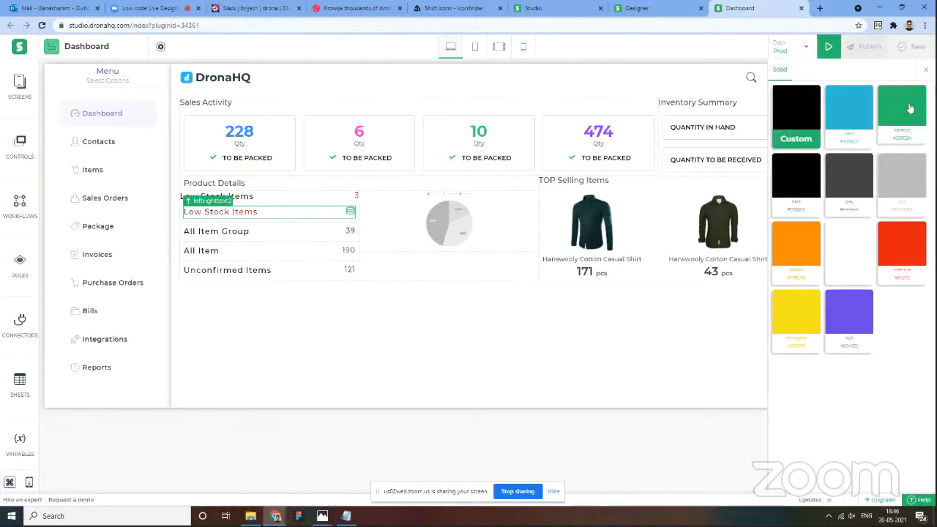
pyautogui.click(926, 71)
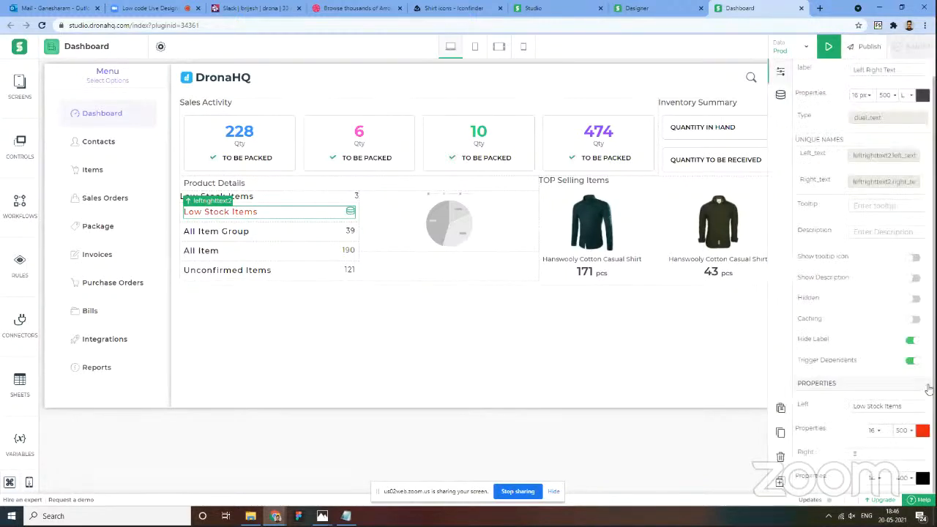
# Step: Make the right text of the Low Stock Items row red and set its font weight to 500
pyautogui.click(924, 478)
pyautogui.click(900, 245)
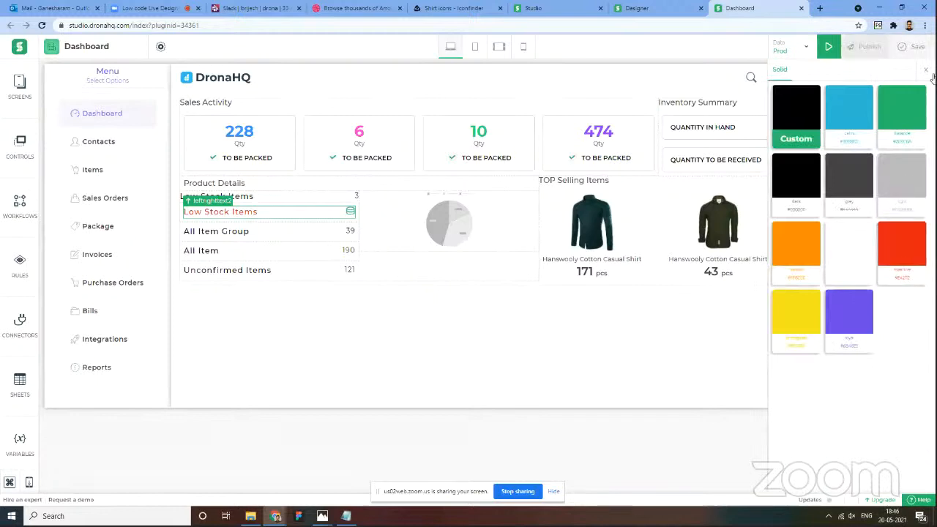
pyautogui.click(925, 71)
pyautogui.click(902, 478)
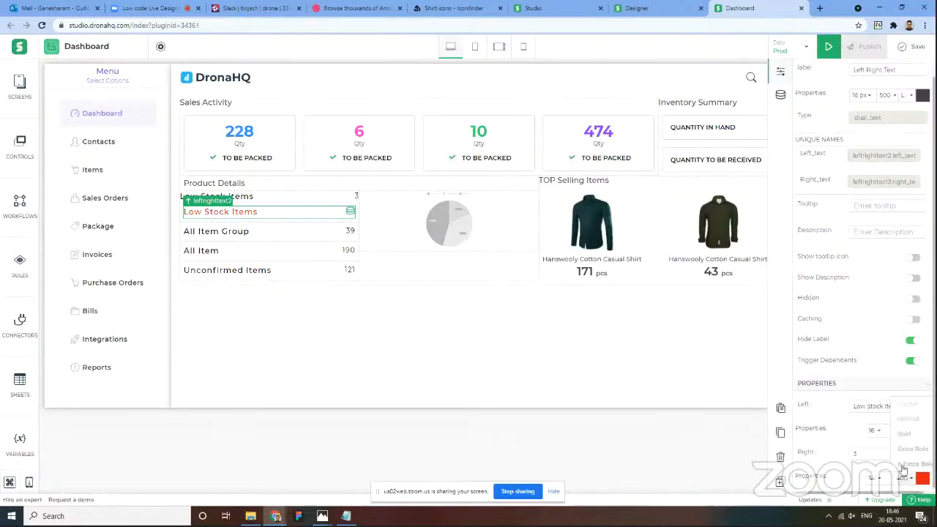
pyautogui.click(909, 438)
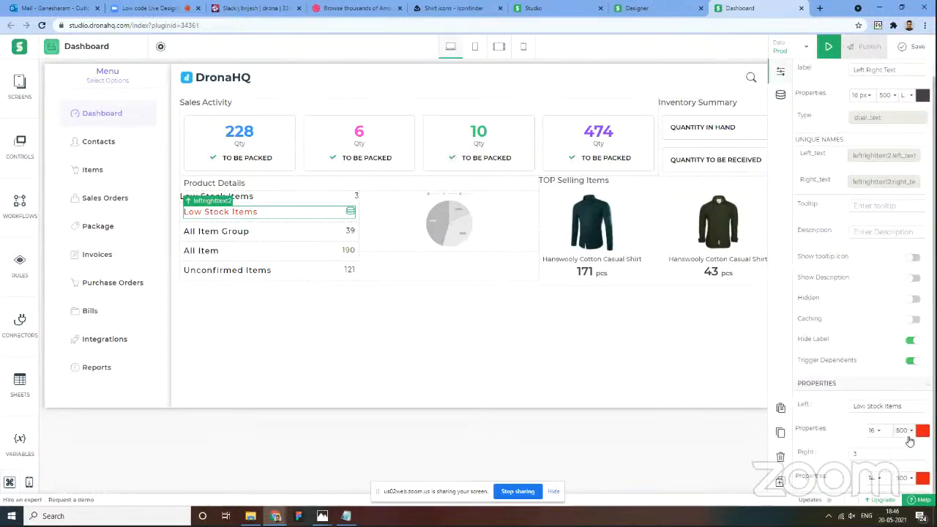
pyautogui.click(300, 279)
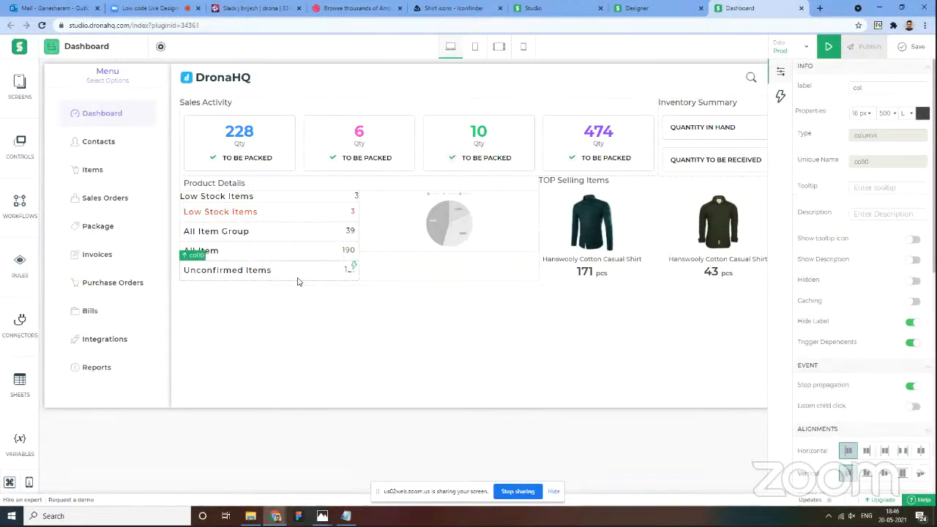
pyautogui.scroll(-5, 891, 413)
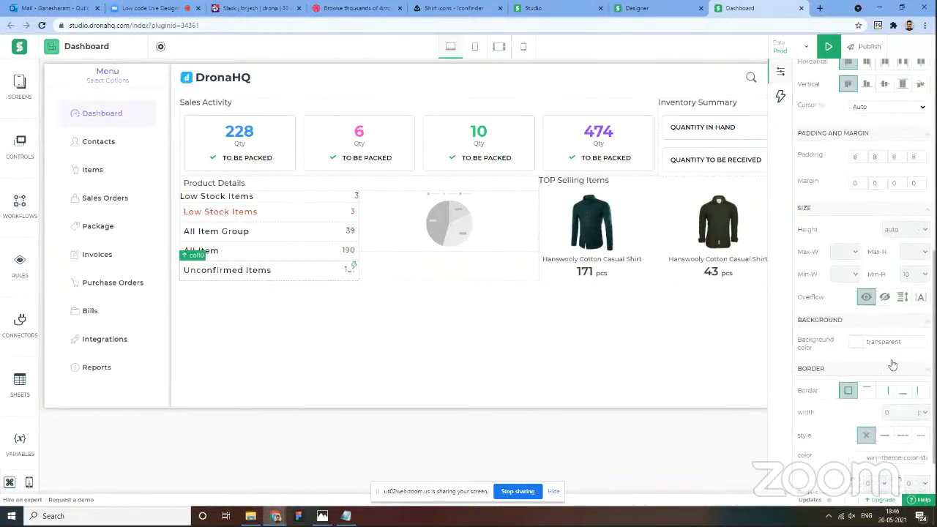
pyautogui.scroll(4, 891, 324)
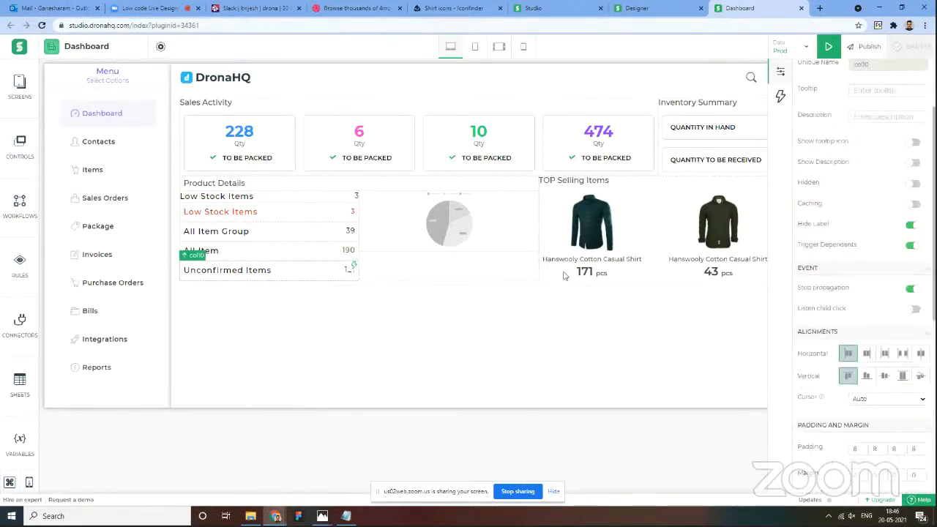
# Step: Make the left and right texts of the Unconfirmed Items row red, with the right text at font weight 500
pyautogui.click(269, 272)
pyautogui.scroll(-1, 866, 262)
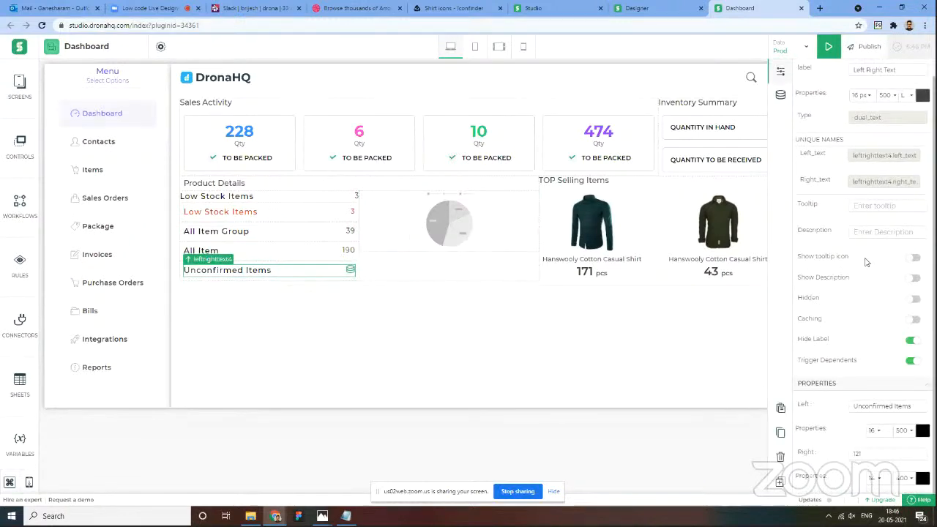
pyautogui.click(921, 432)
pyautogui.click(908, 234)
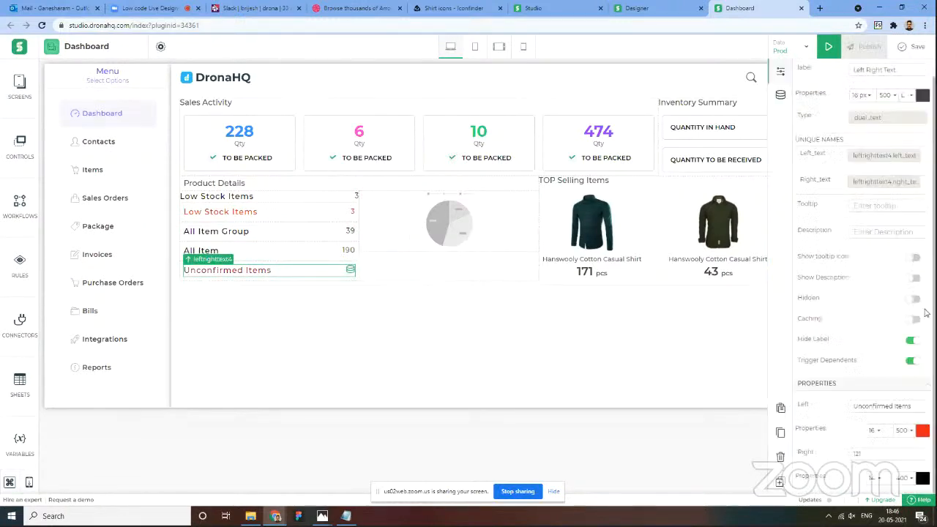
pyautogui.click(920, 478)
pyautogui.click(899, 256)
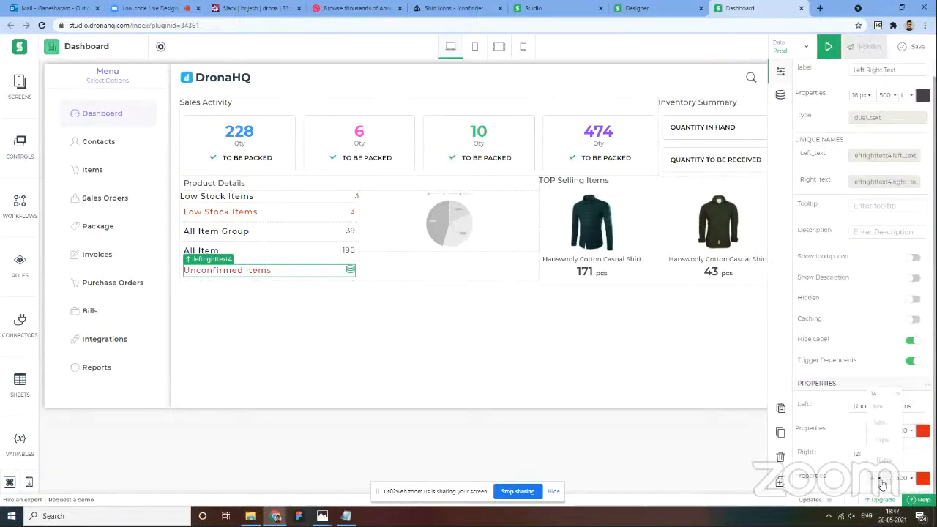
# Step: Set the Unconfirmed Items row's font size to 14 for the left text and 16 for the right text
pyautogui.click(887, 432)
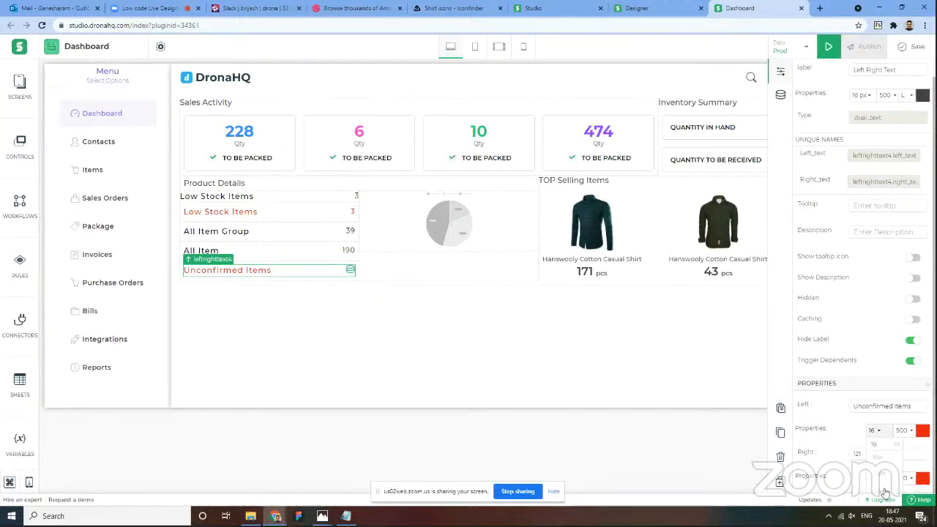
pyautogui.click(885, 490)
pyautogui.click(878, 477)
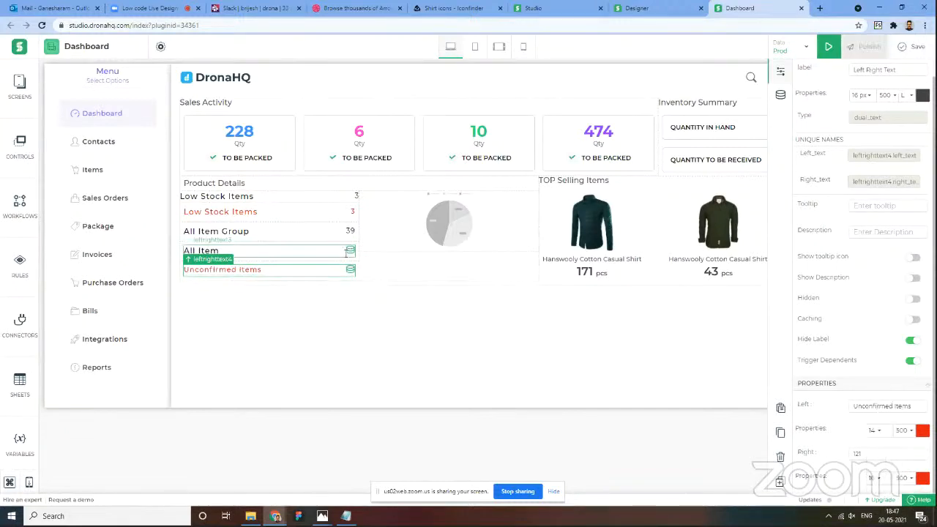
# Step: Set the font size of the red Low Stock Items row's left text to 12
pyautogui.click(272, 213)
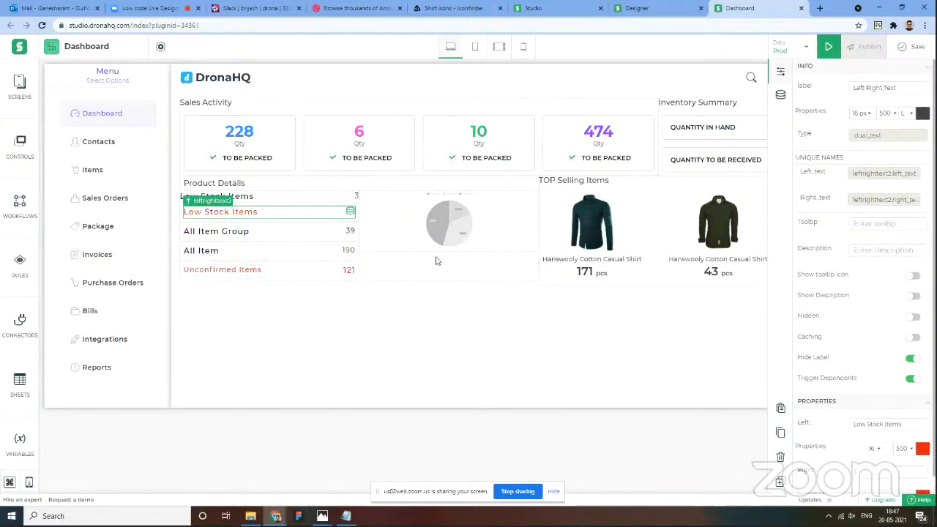
pyautogui.click(155, 9)
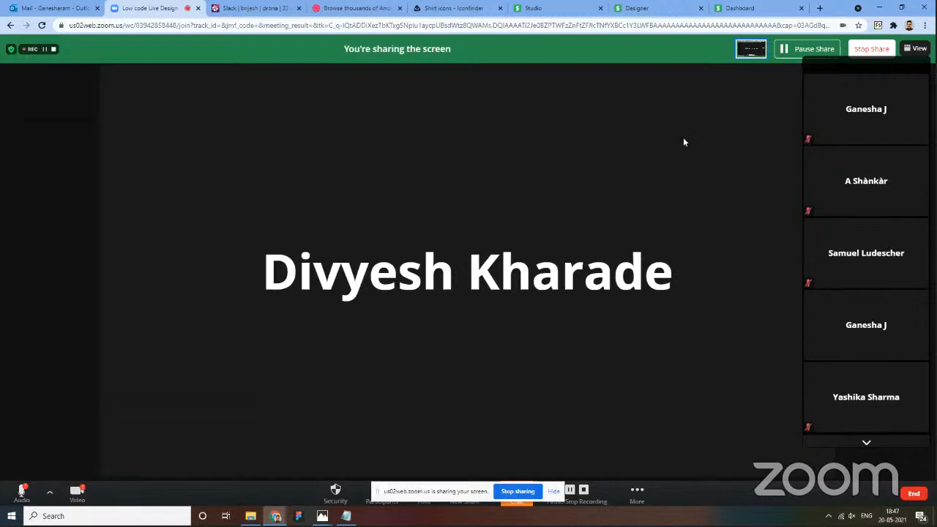
pyautogui.click(738, 11)
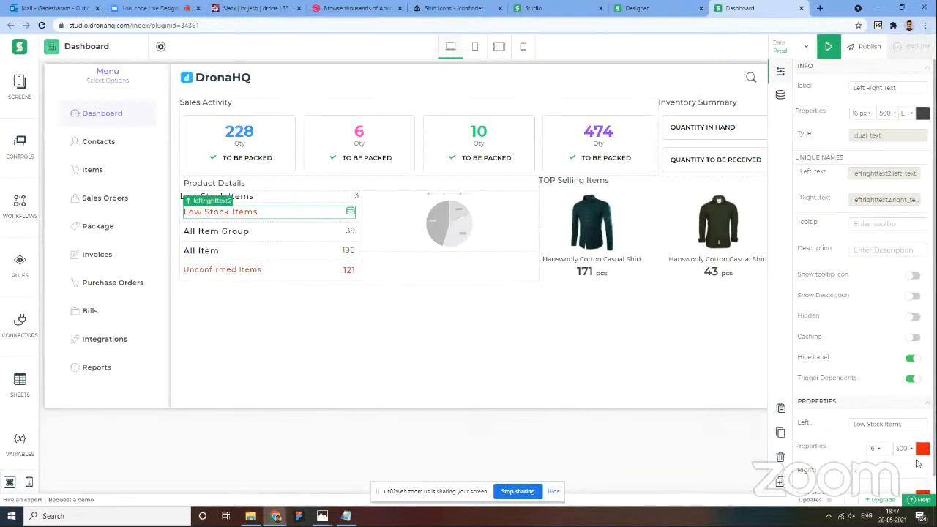
pyautogui.click(876, 448)
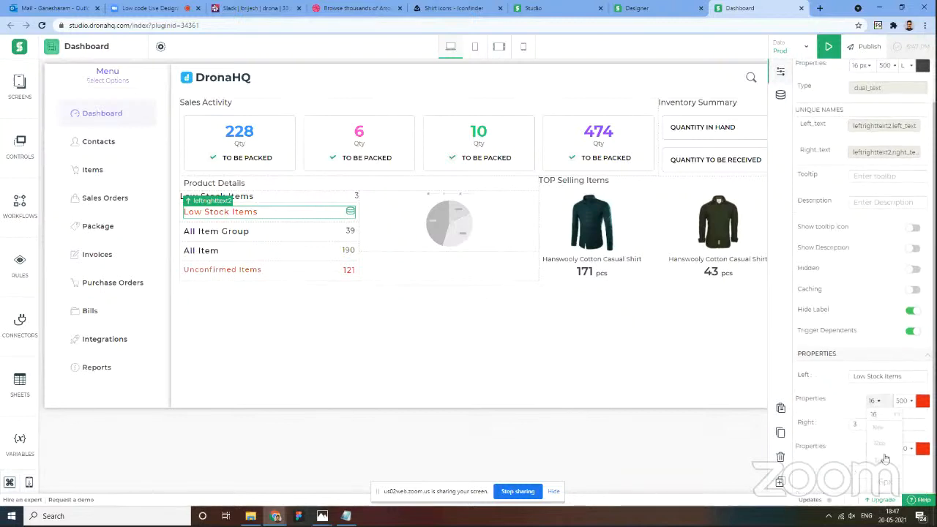
pyautogui.click(885, 451)
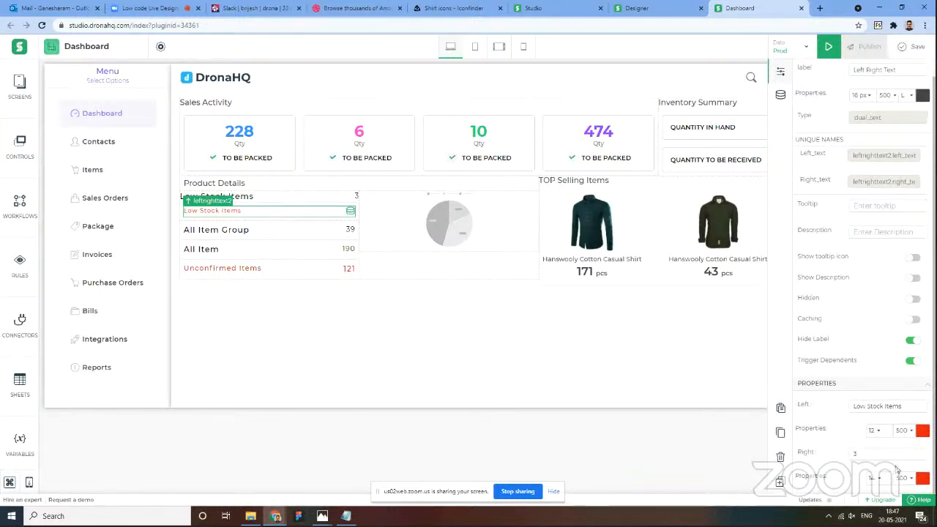
# Step: Set the font size of the red Low Stock Items row's right text to 16 and compare the rows with the reference design
pyautogui.click(881, 477)
pyautogui.click(886, 459)
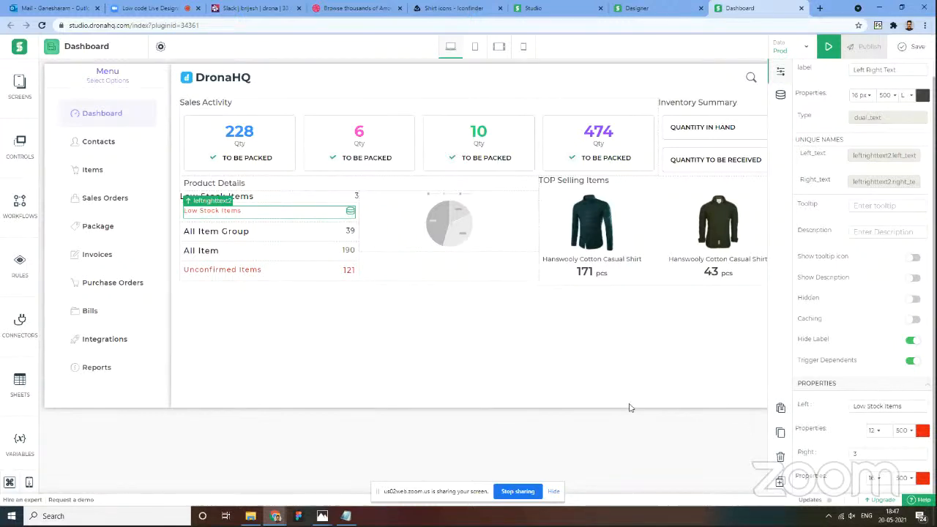
pyautogui.hotkey('alt', 'Tab')
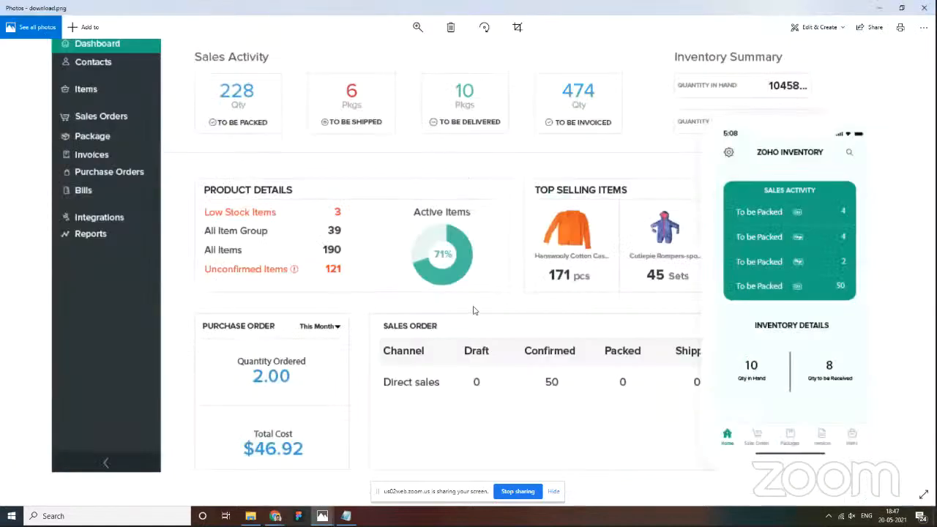
pyautogui.hotkey('alt', 'Tab')
# Step: Switch to the Zoom meeting, move the screen-sharing notice off its toolbar, and check the participants list and chat messages
pyautogui.click(137, 7)
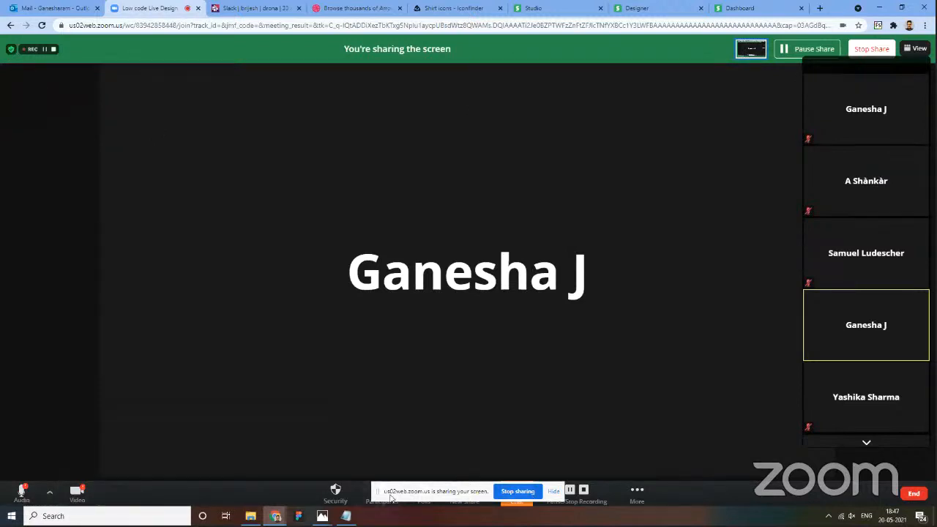
pyautogui.moveTo(380, 495); pyautogui.dragTo(473, 411)
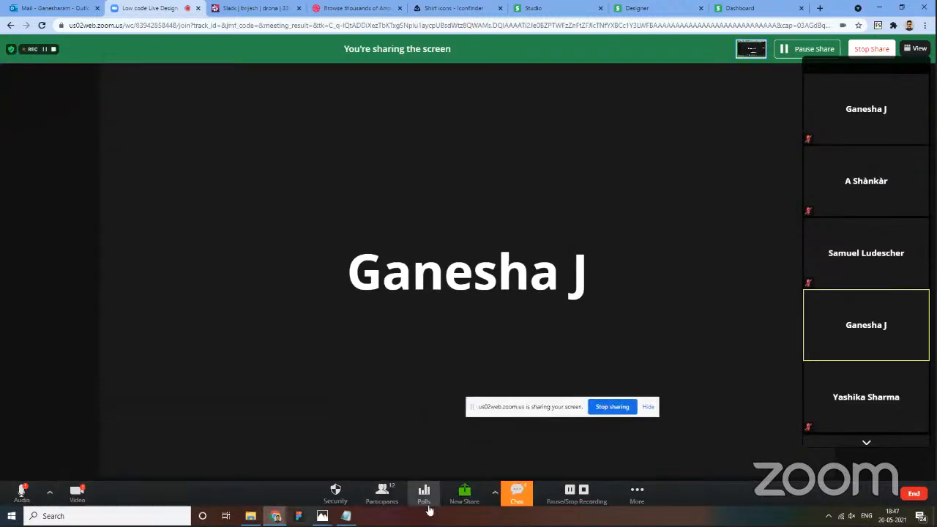
pyautogui.click(388, 503)
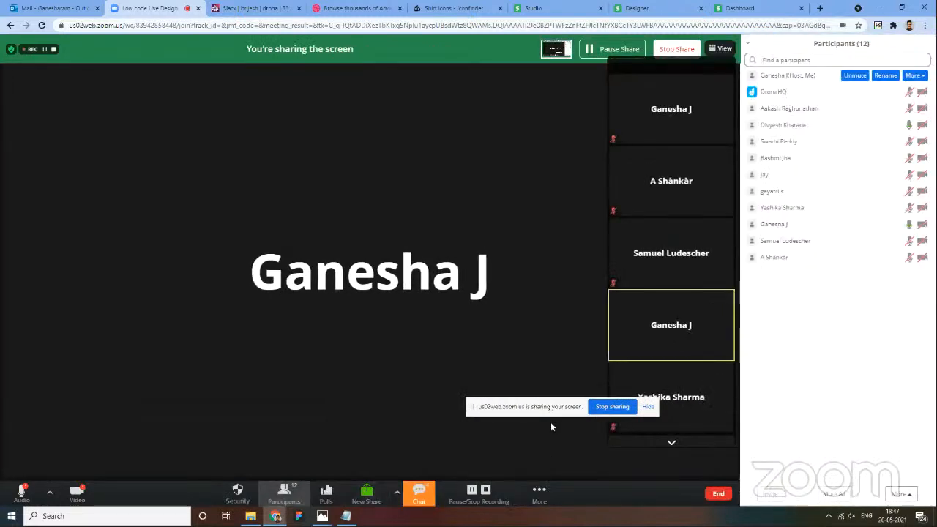
pyautogui.click(537, 498)
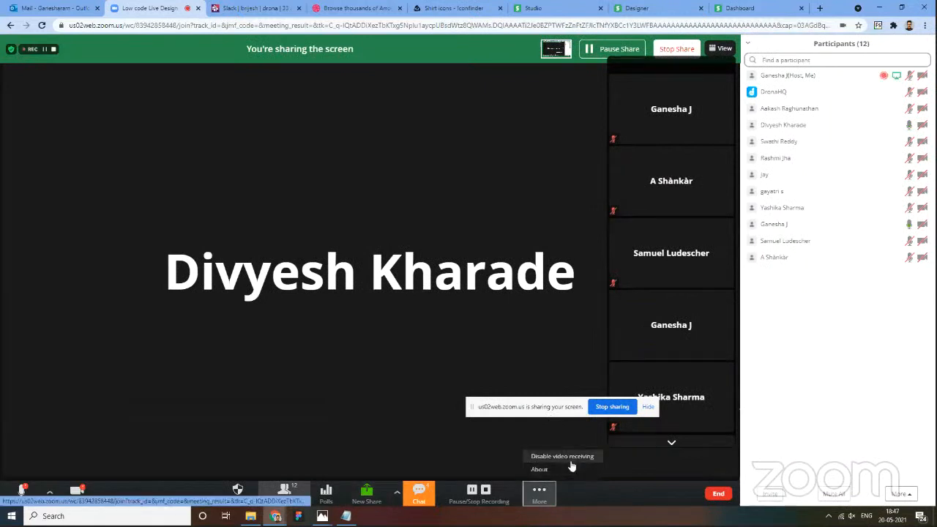
pyautogui.click(604, 500)
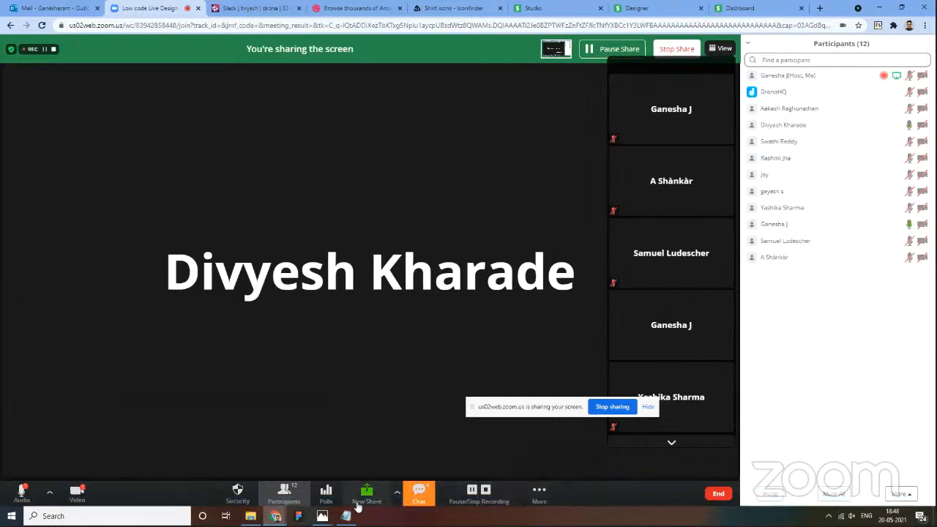
pyautogui.click(421, 496)
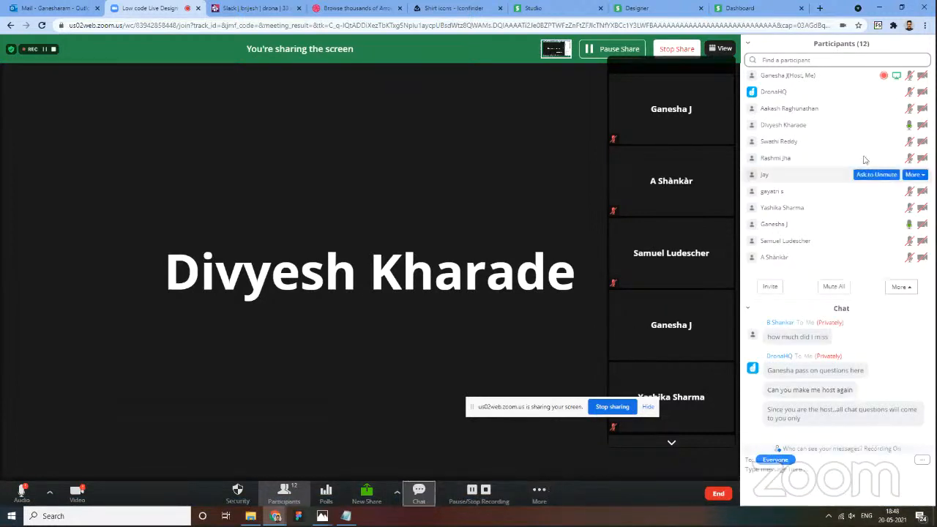
pyautogui.click(284, 495)
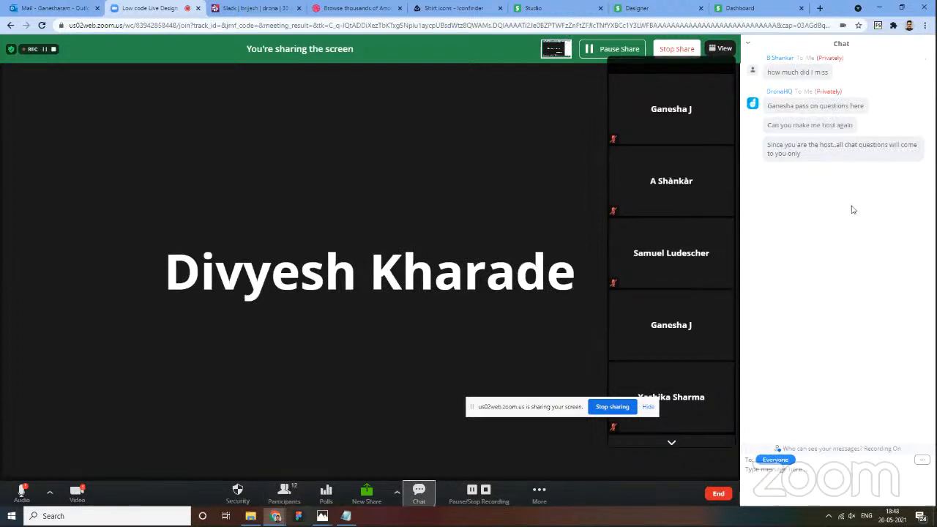
pyautogui.hotkey('alt', 'Tab')
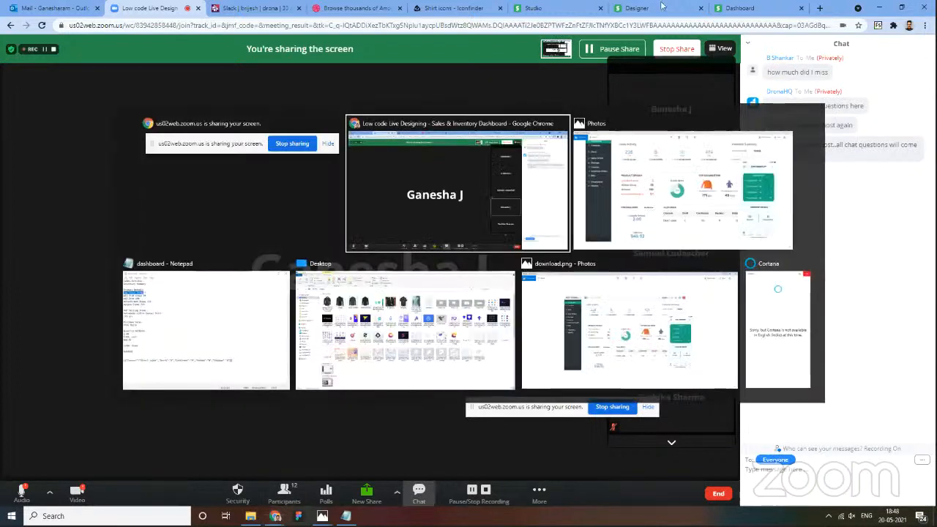
# Step: Return to the Dashboard app in DronaHQ Studio and reload its editor
pyautogui.click(748, 7)
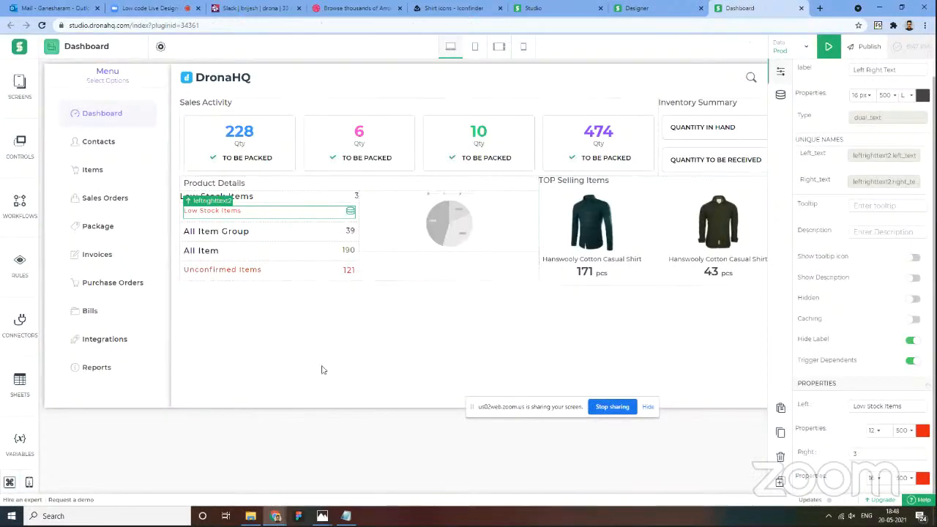
pyautogui.click(266, 366)
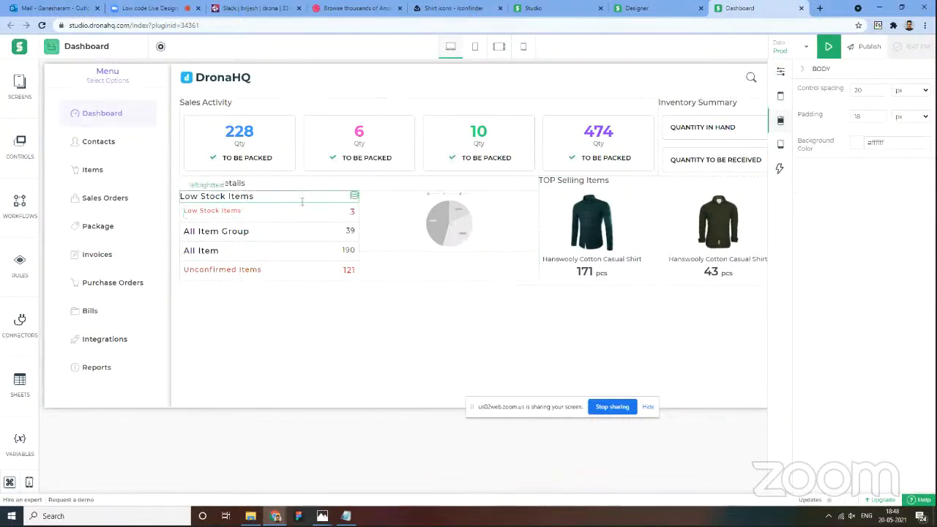
pyautogui.click(220, 197)
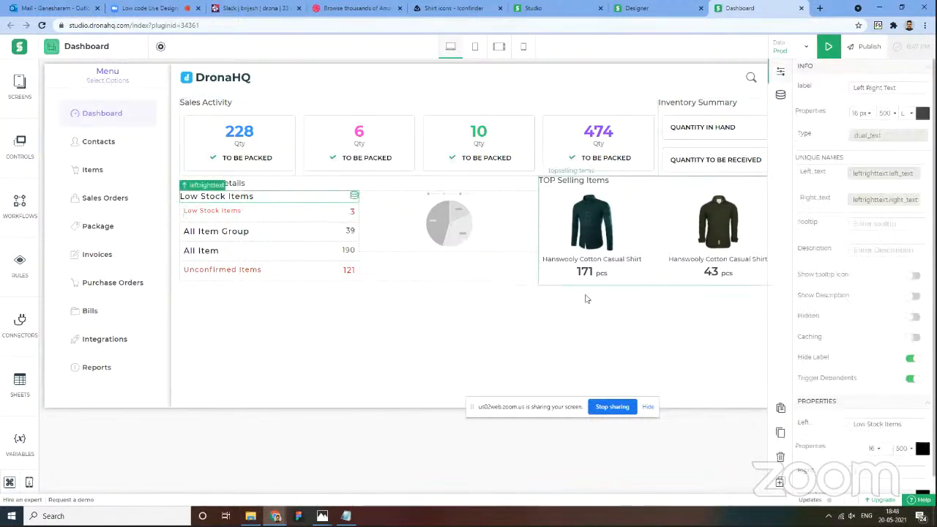
pyautogui.click(658, 303)
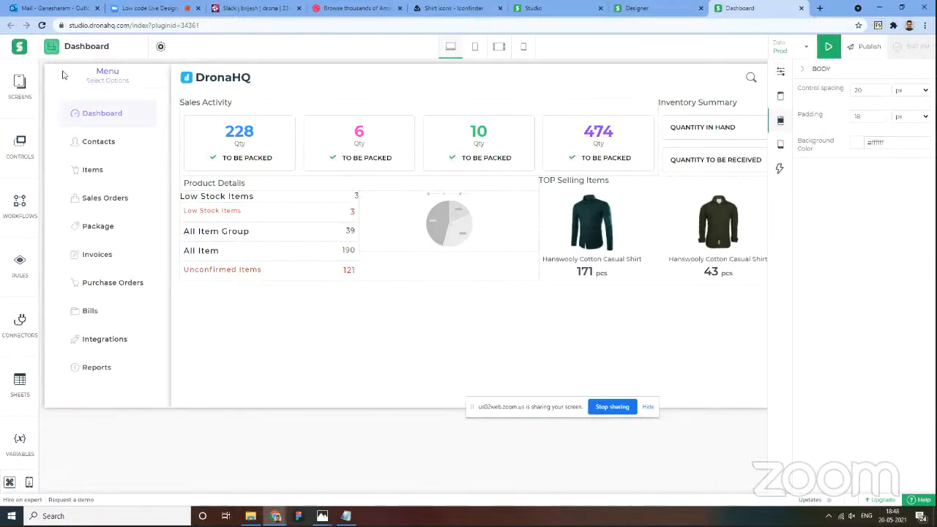
pyautogui.click(210, 250)
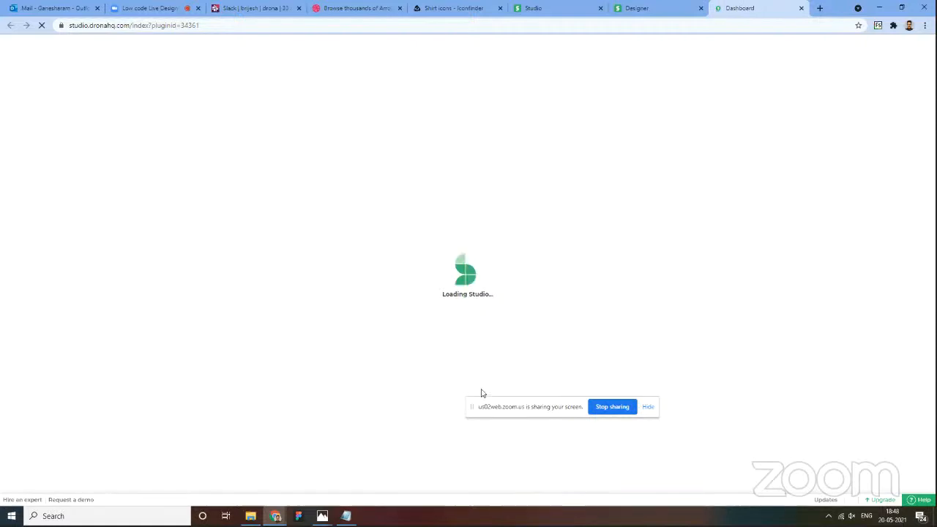
pyautogui.click(664, 7)
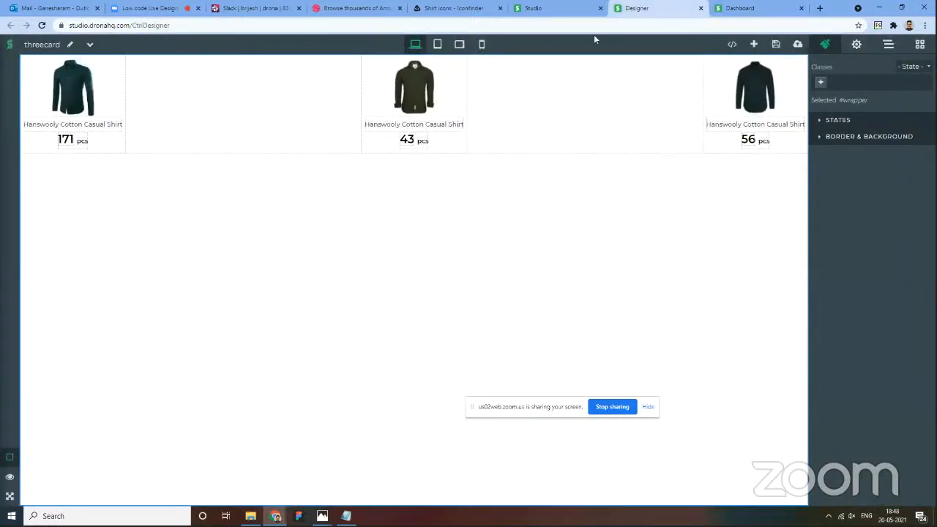
pyautogui.click(739, 8)
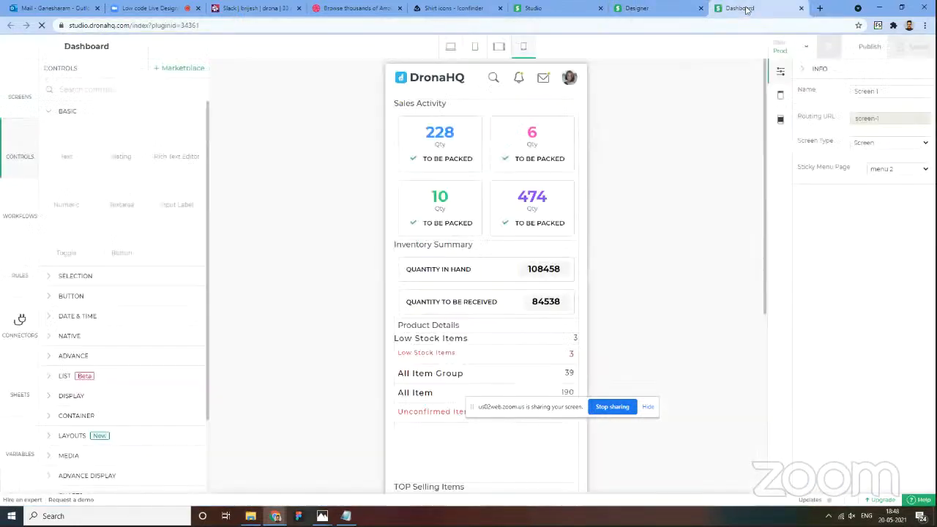
# Step: Delete the duplicate black Low Stock Items row from Product Details in the desktop view and collapse the properties pane
pyautogui.click(450, 46)
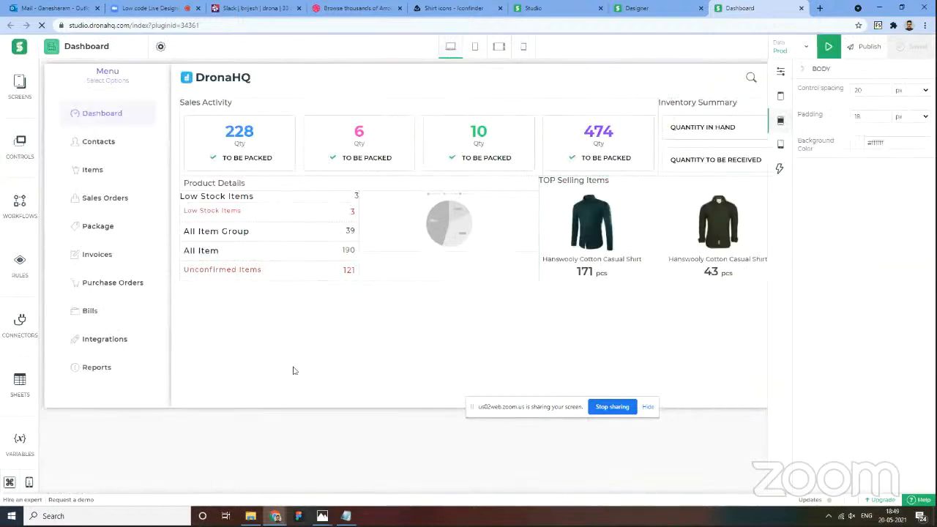
pyautogui.click(281, 205)
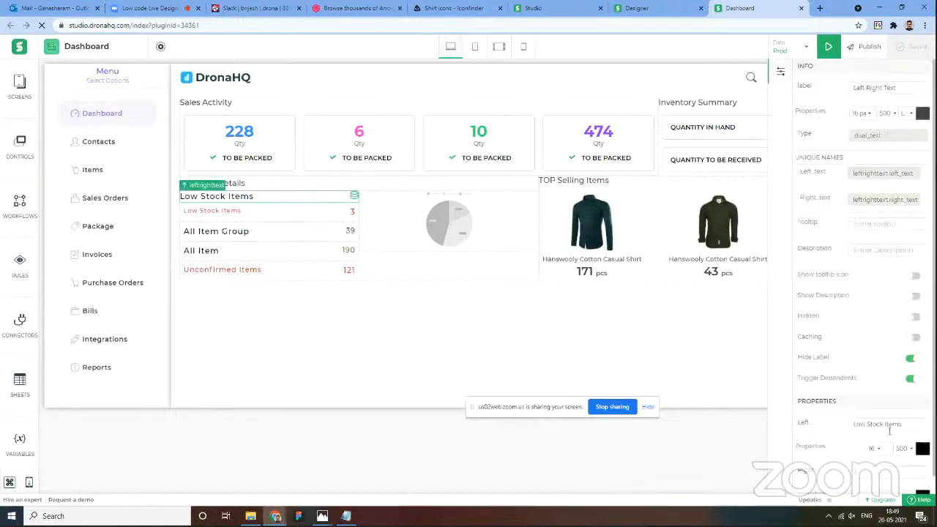
pyautogui.click(782, 461)
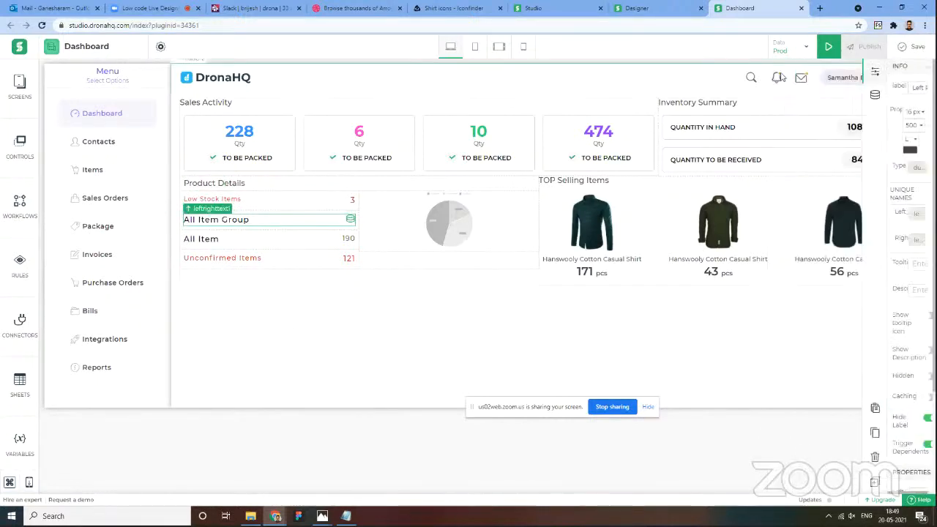
pyautogui.click(924, 71)
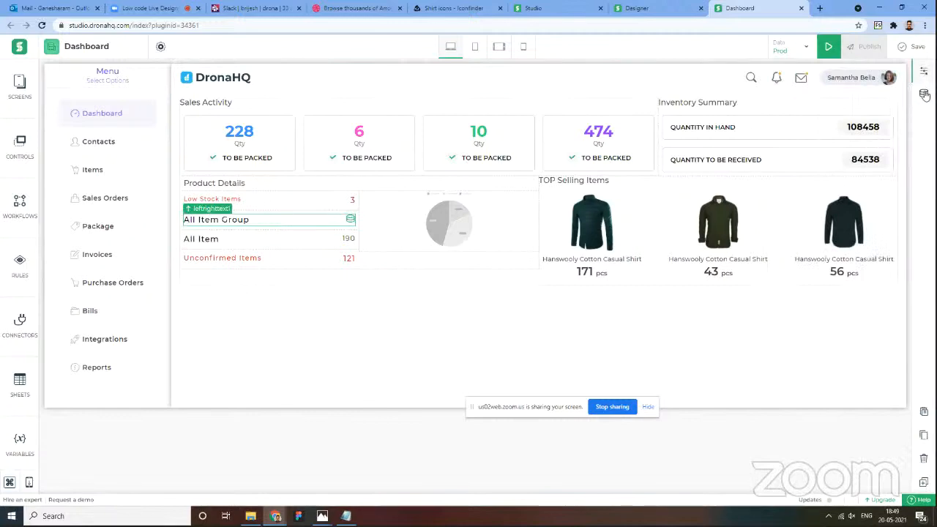
# Step: In mobile portrait view, set the All Item Group row's font size to 14 for the left text and 16 for the right text
pyautogui.click(524, 47)
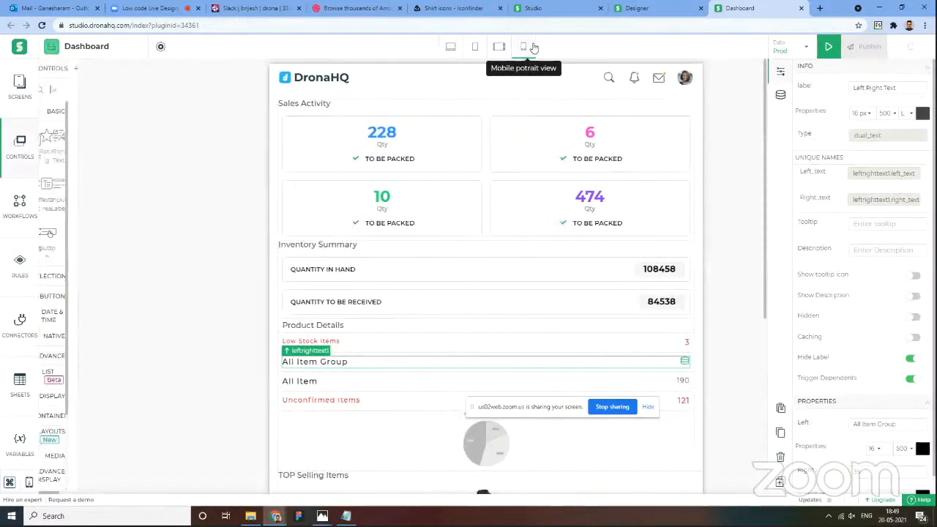
pyautogui.scroll(-1, 903, 410)
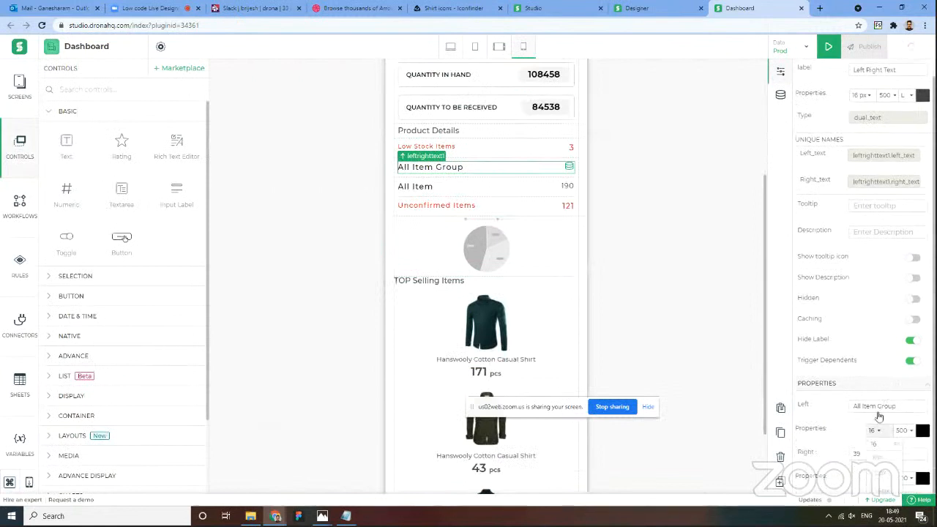
pyautogui.click(882, 462)
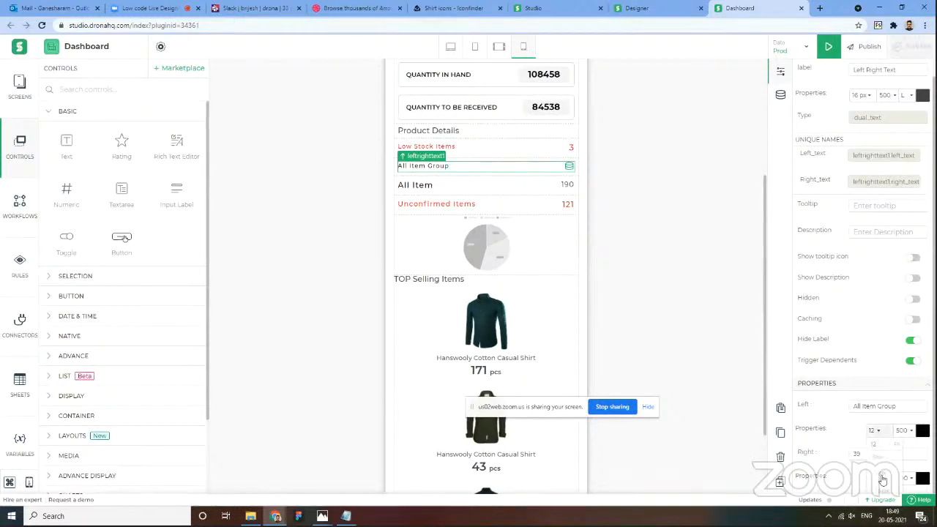
pyautogui.click(884, 481)
pyautogui.click(884, 481)
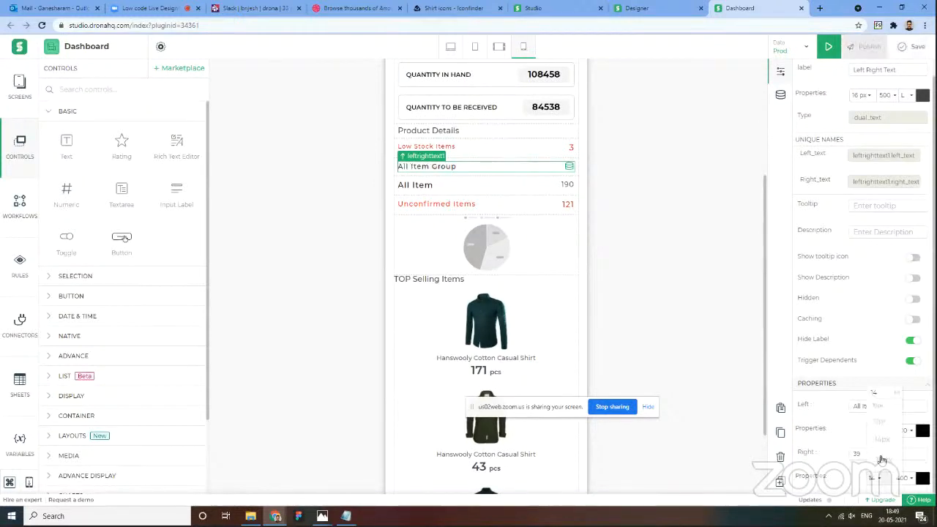
pyautogui.click(887, 460)
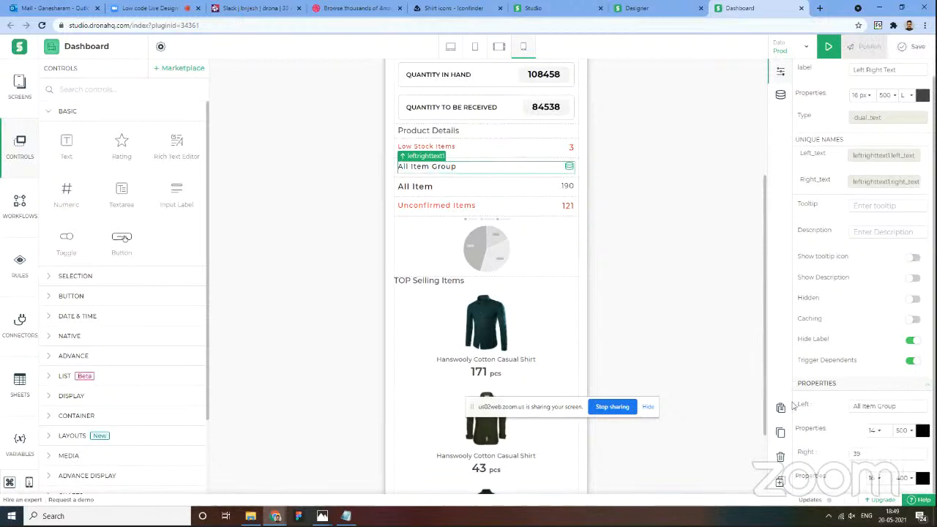
# Step: Set the All Item row's font size to 14 for the left text and 16 for the right text
pyautogui.click(537, 186)
pyautogui.scroll(-1, 866, 307)
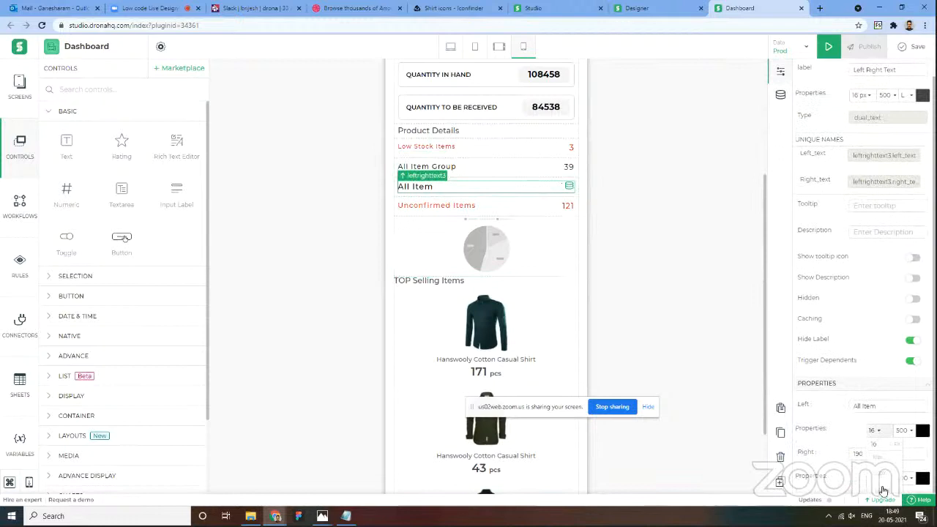
pyautogui.click(879, 480)
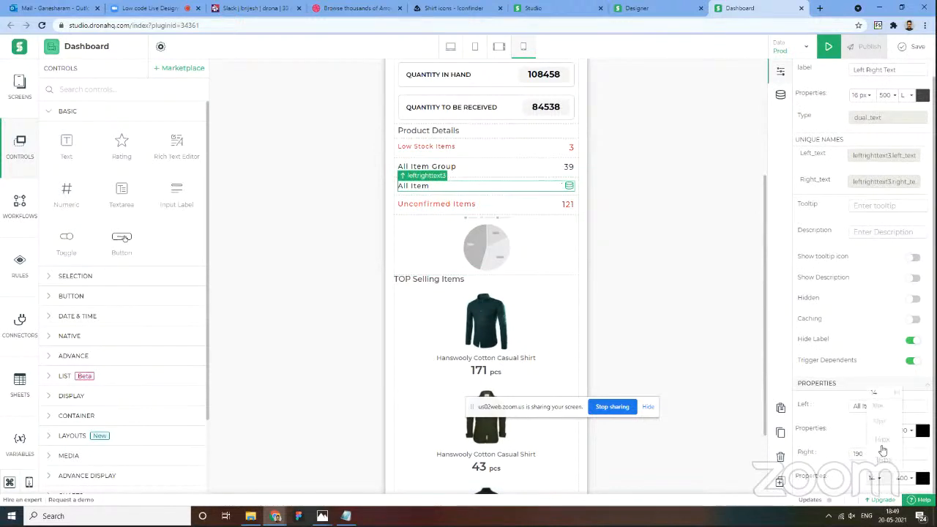
pyautogui.click(882, 459)
pyautogui.click(699, 281)
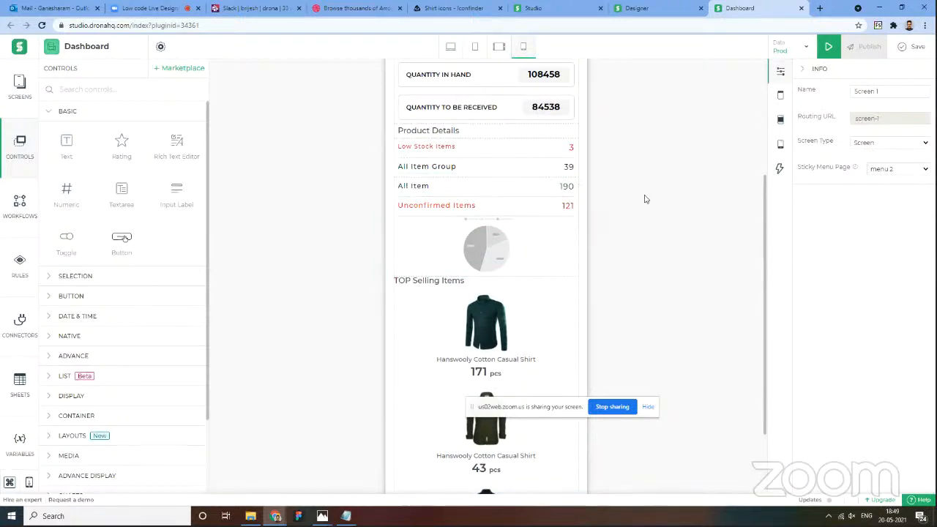
# Step: Review the whole mobile portrait layout and the desktop layout, checking the Product Details and TOP Selling Items containers
pyautogui.scroll(2, 490, 176)
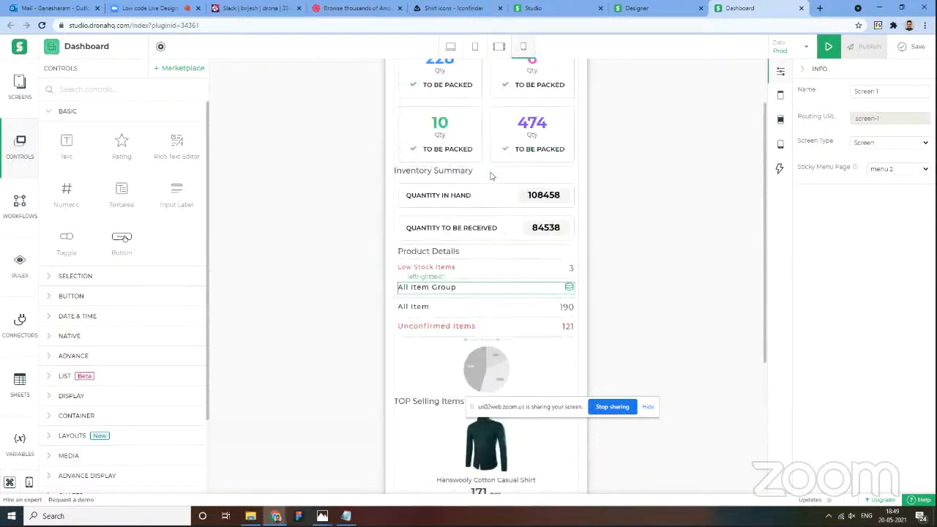
pyautogui.scroll(1, 490, 176)
pyautogui.scroll(-5, 491, 176)
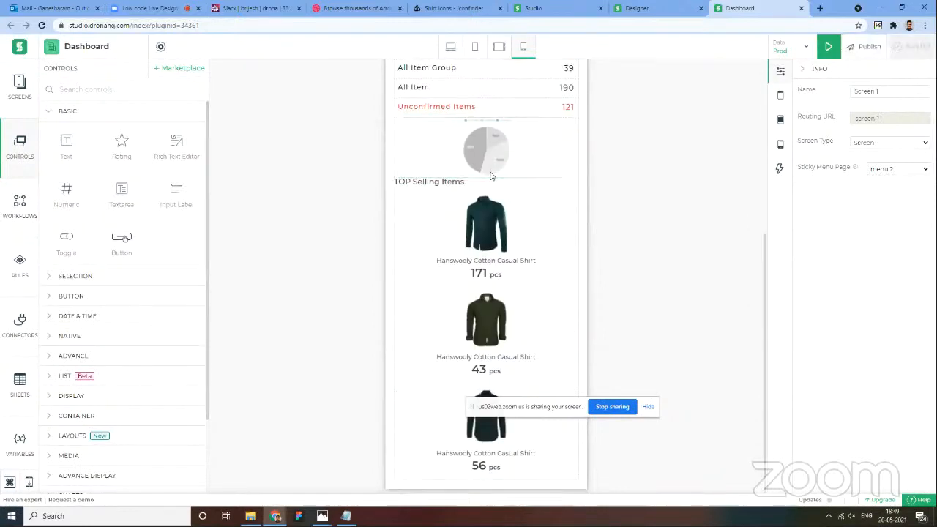
pyautogui.click(646, 9)
pyautogui.click(734, 9)
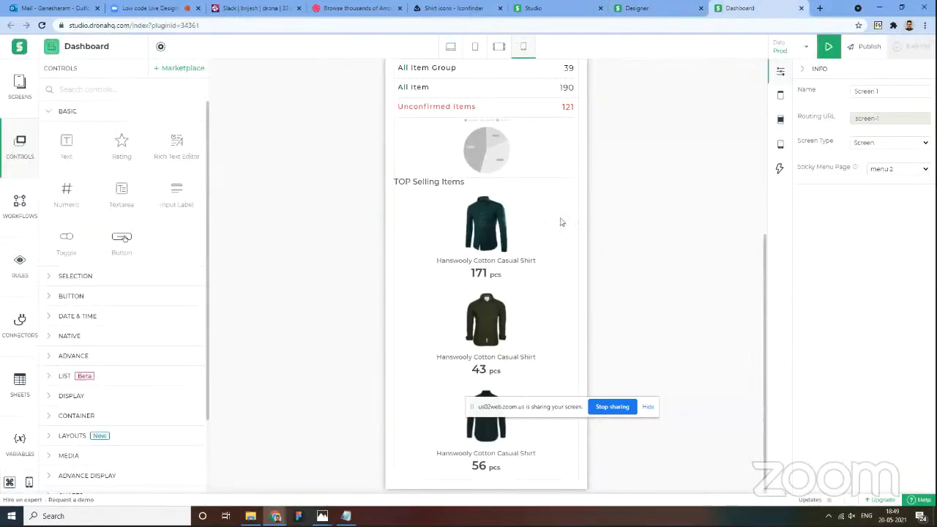
pyautogui.click(451, 46)
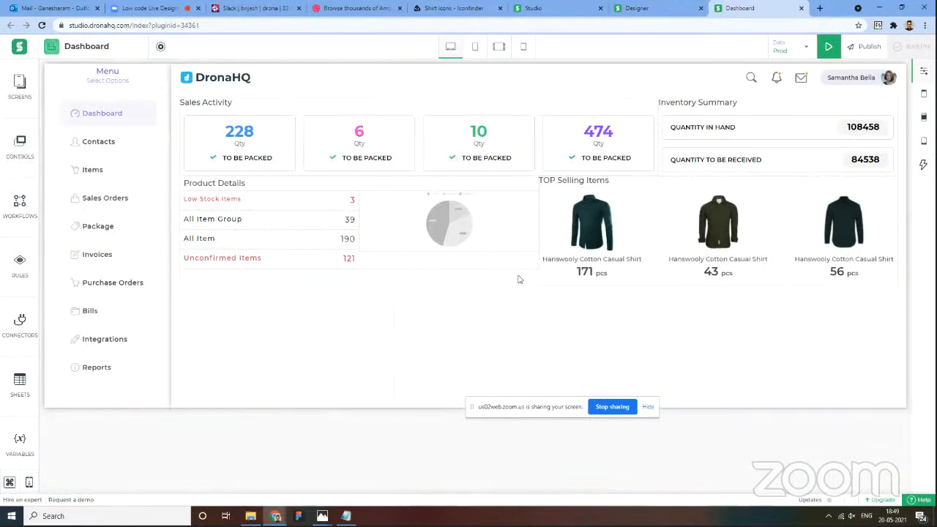
pyautogui.click(432, 284)
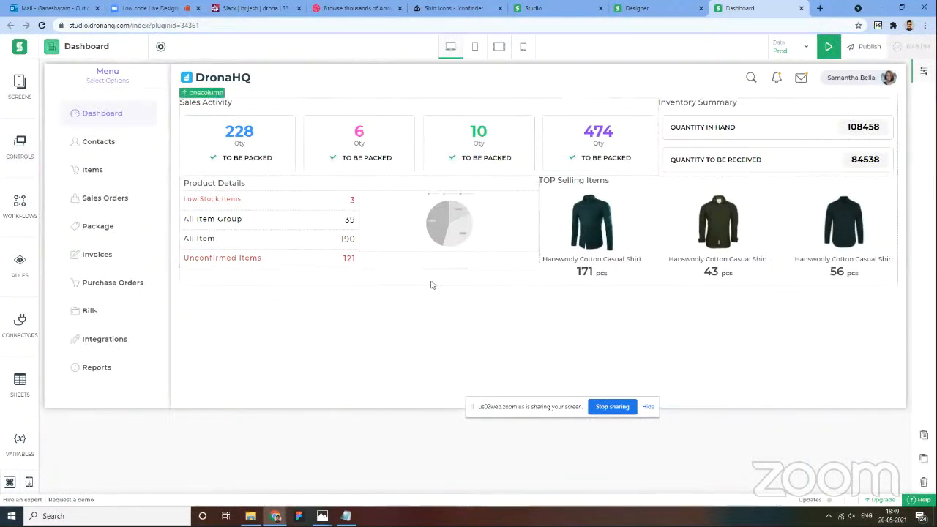
pyautogui.click(633, 254)
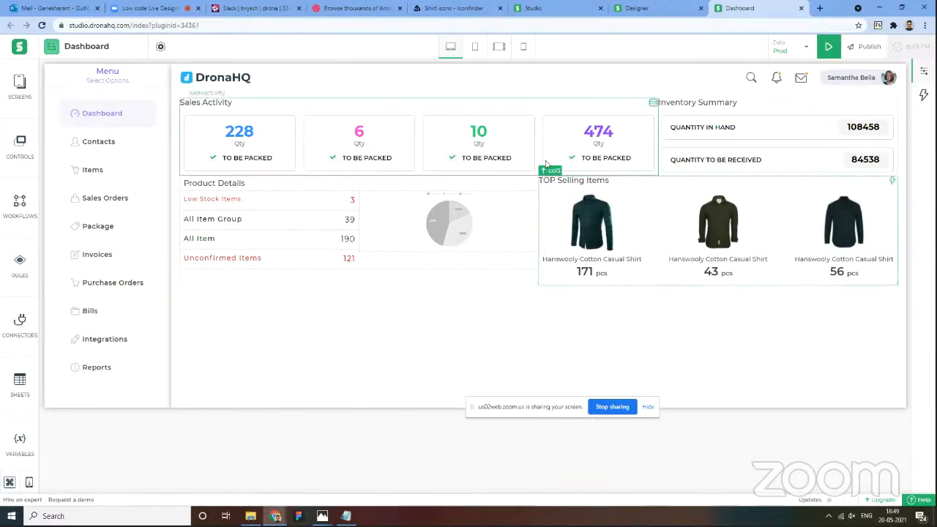
# Step: In tablet view, set the number of columns of the main dashboard row (onecolumn) to 6
pyautogui.click(475, 46)
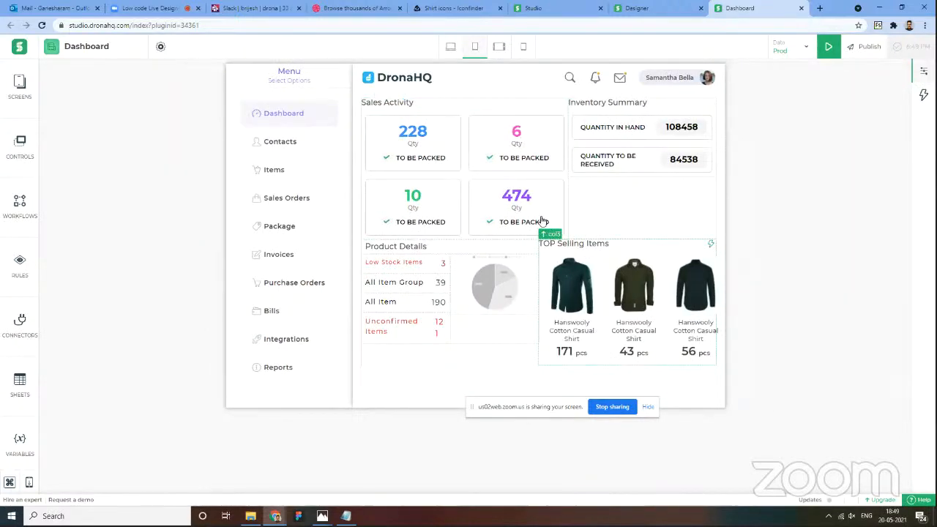
pyautogui.click(695, 188)
pyautogui.click(924, 73)
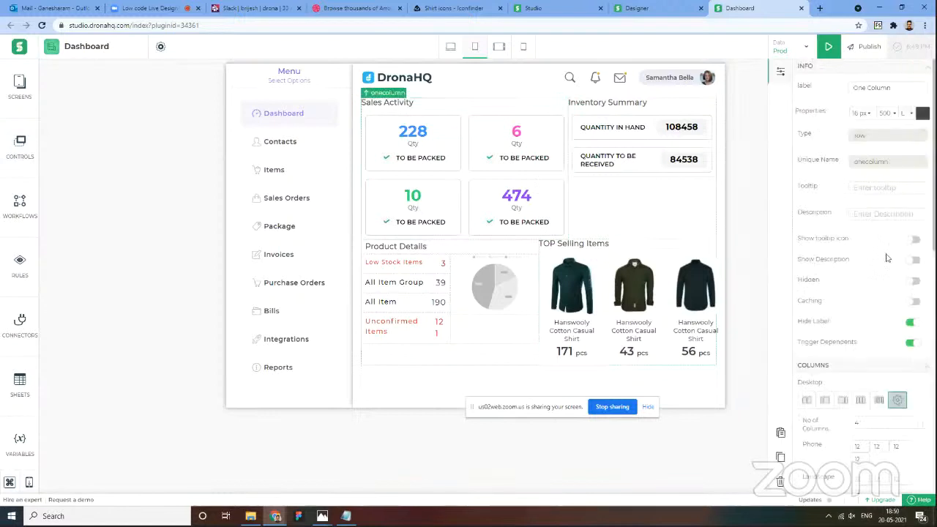
pyautogui.scroll(-5, 921, 249)
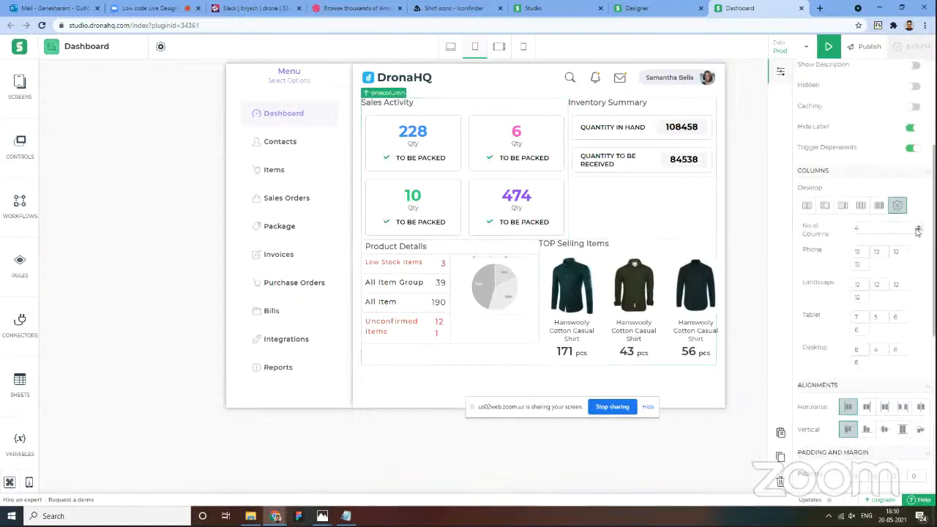
pyautogui.click(918, 229)
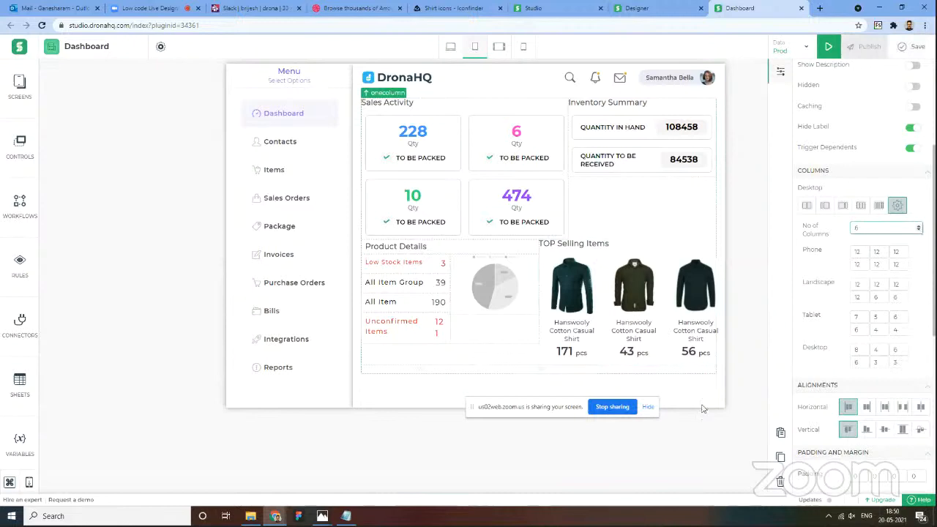
# Step: Set the fifth and sixth column widths of the row to 6 for both desktop and tablet
pyautogui.click(875, 363)
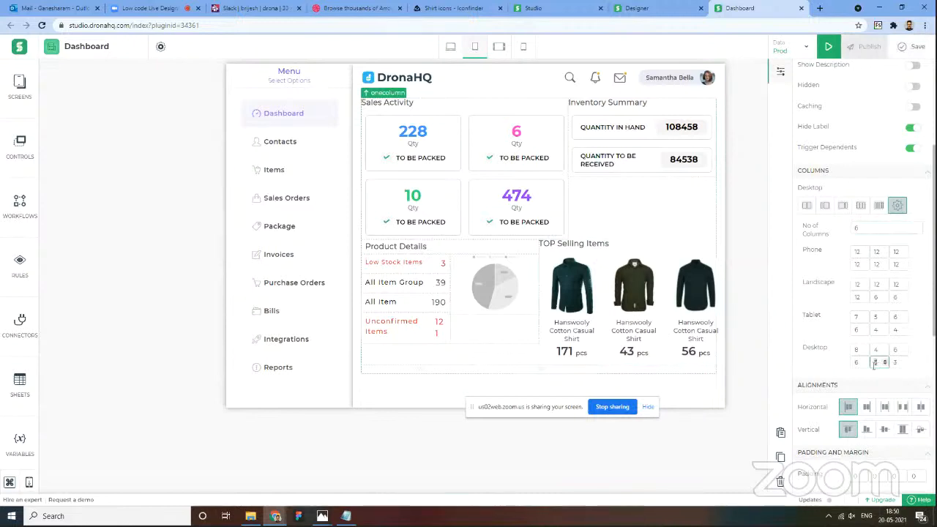
pyautogui.doubleClick(895, 362)
pyautogui.write('6')
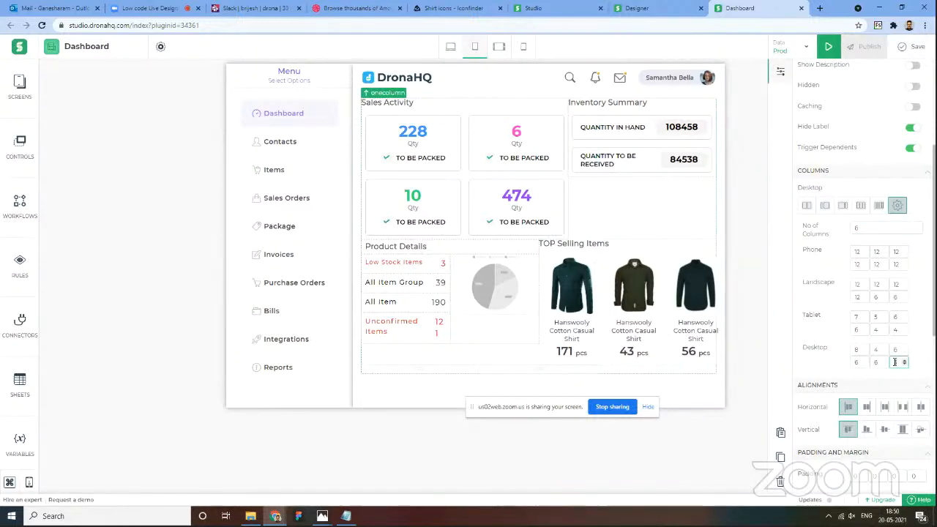
pyautogui.doubleClick(895, 330)
pyautogui.click(876, 330)
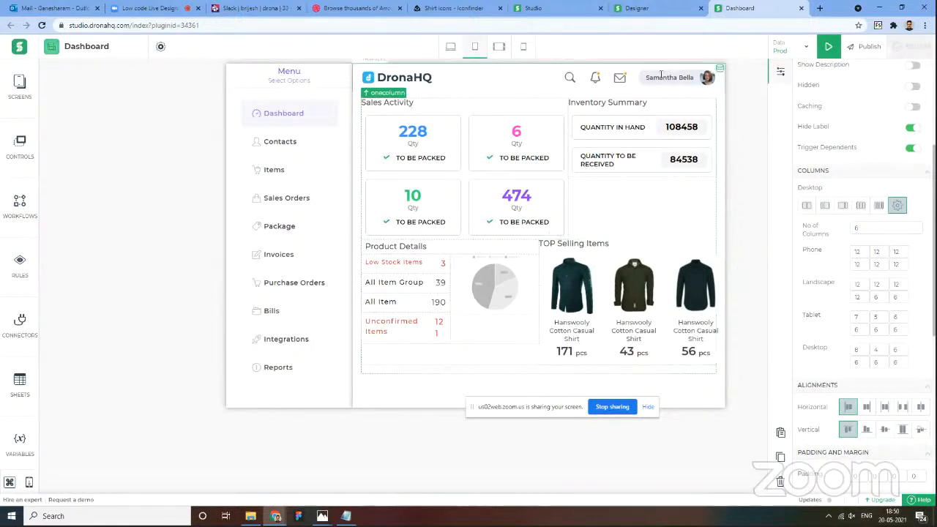
# Step: Compare the threecard control in the Designer with the TOP Selling Items section in the dashboard's tablet and desktop layouts
pyautogui.click(654, 8)
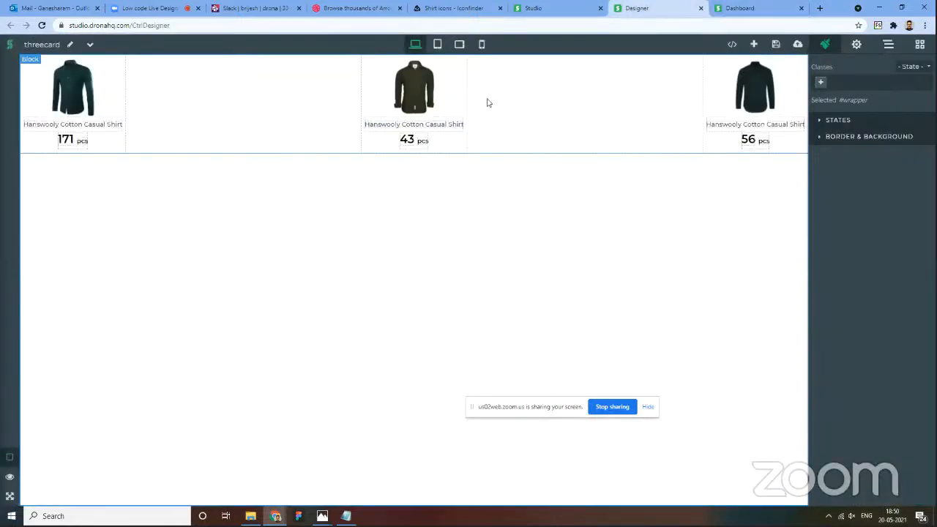
pyautogui.click(715, 8)
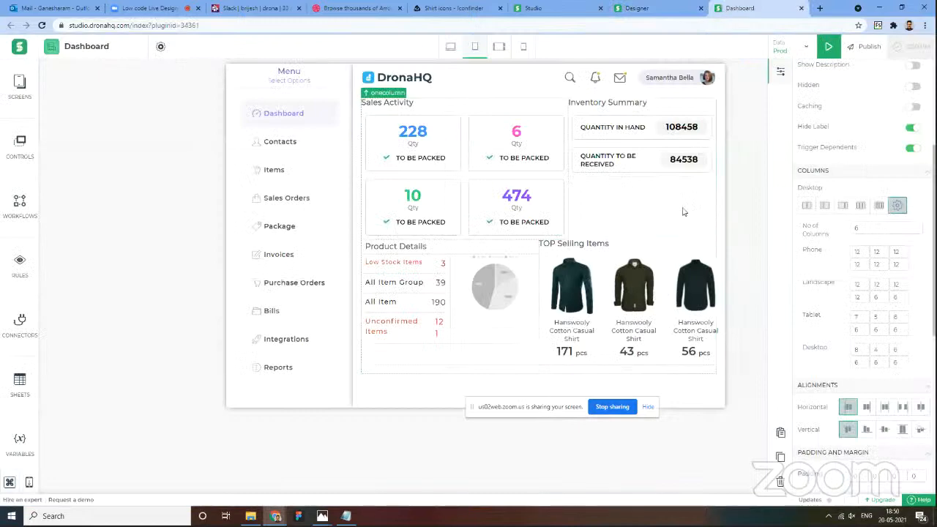
pyautogui.click(452, 47)
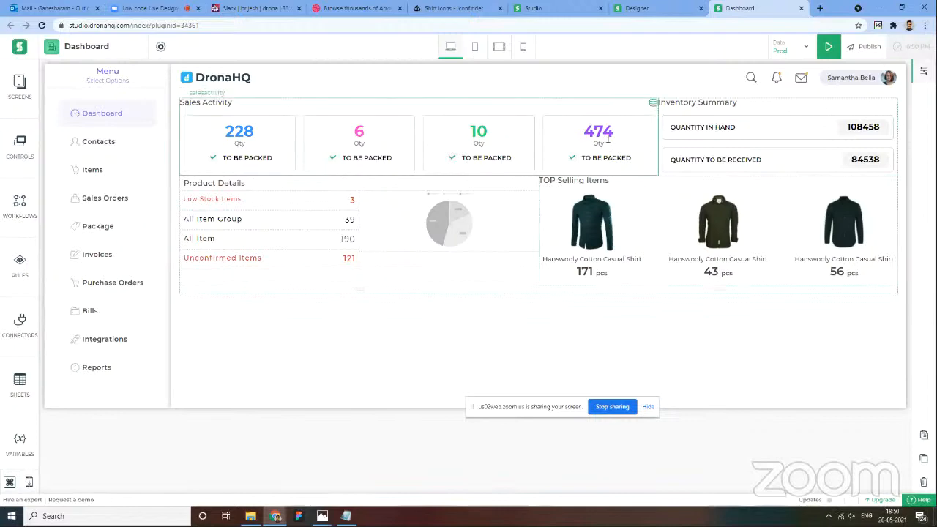
pyautogui.click(648, 8)
pyautogui.click(775, 6)
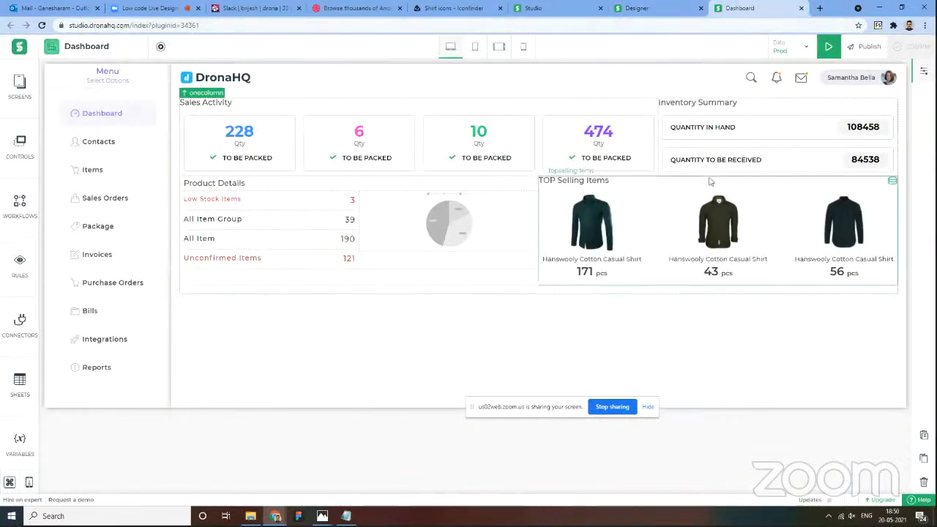
pyautogui.click(650, 8)
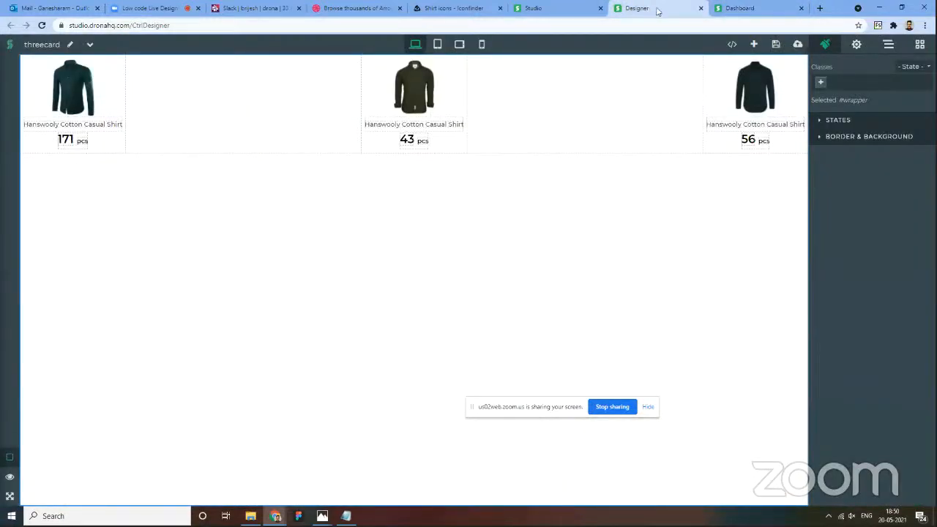
pyautogui.click(741, 8)
# Step: In tablet view, set the tablet widths of the row's third and fourth columns to 12
pyautogui.click(474, 49)
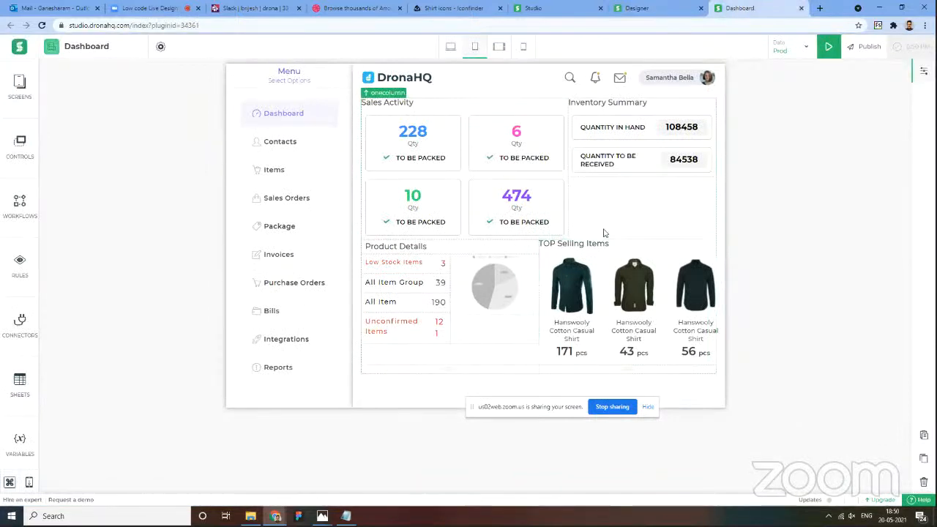
pyautogui.click(925, 72)
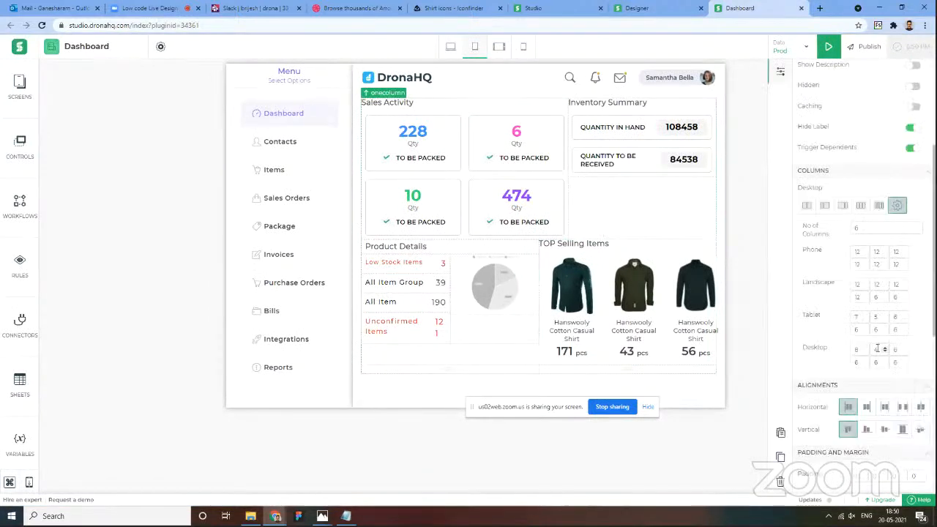
pyautogui.click(904, 314)
pyautogui.click(905, 315)
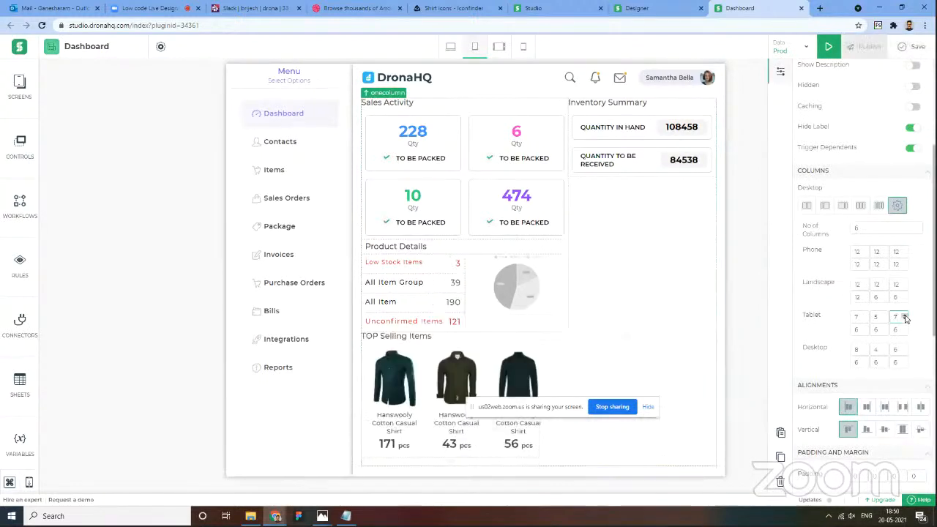
pyautogui.click(904, 314)
pyautogui.click(905, 315)
pyautogui.click(905, 315)
pyautogui.click(905, 315)
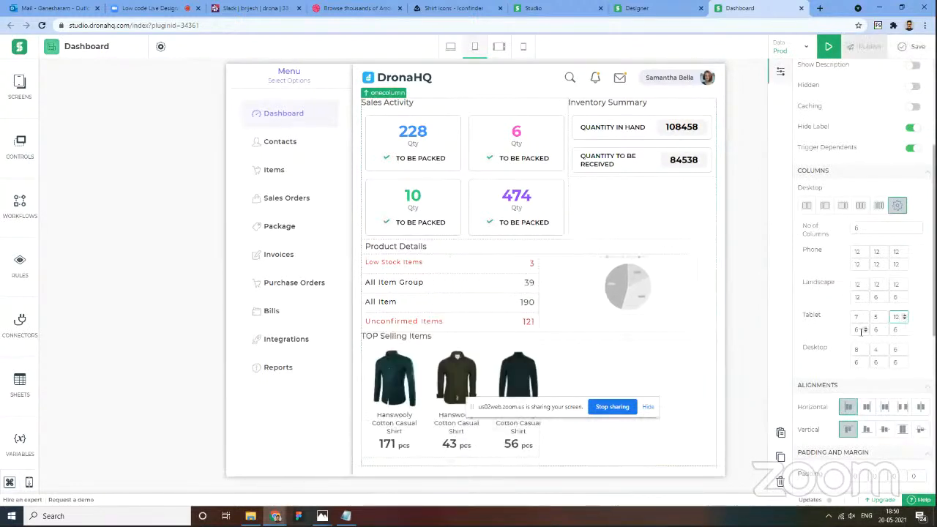
pyautogui.moveTo(859, 331); pyautogui.dragTo(849, 335)
pyautogui.write('12')
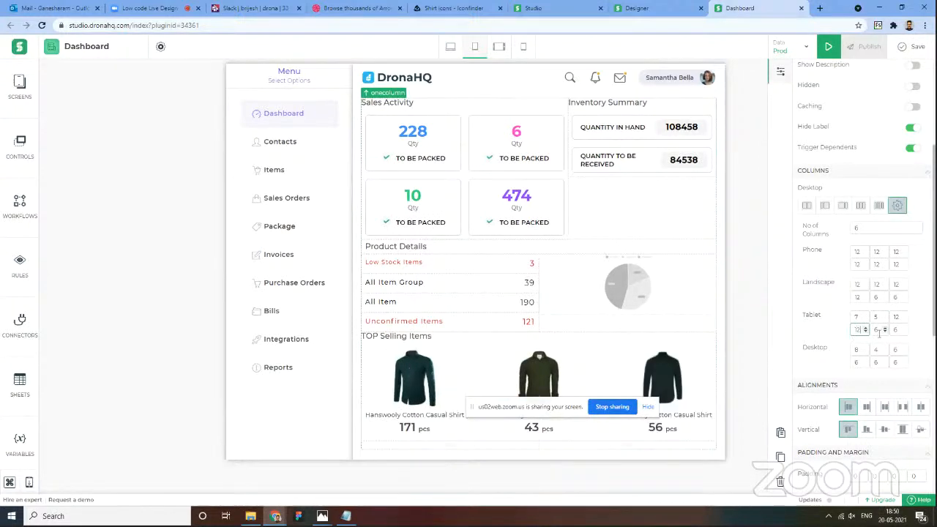
# Step: Switch to the Designer and open the fourcard control from the list of saved controls
pyautogui.click(655, 8)
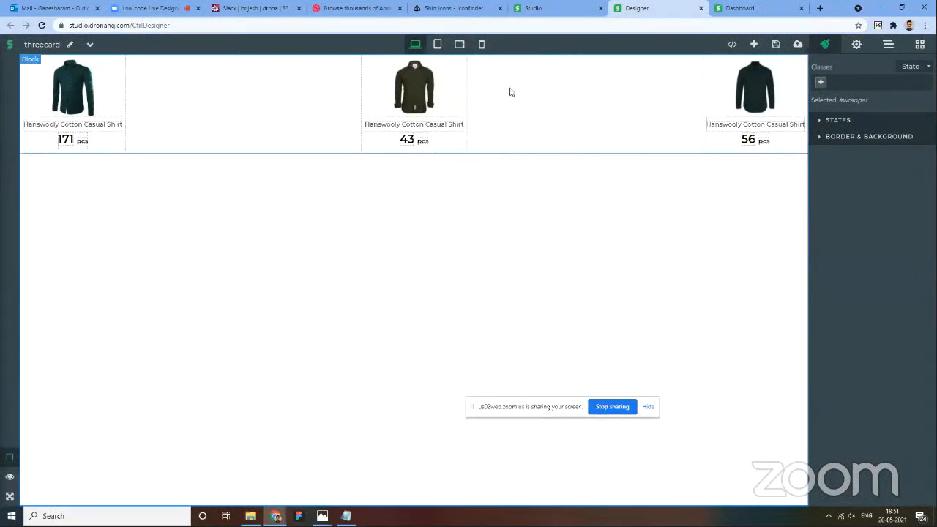
pyautogui.click(91, 45)
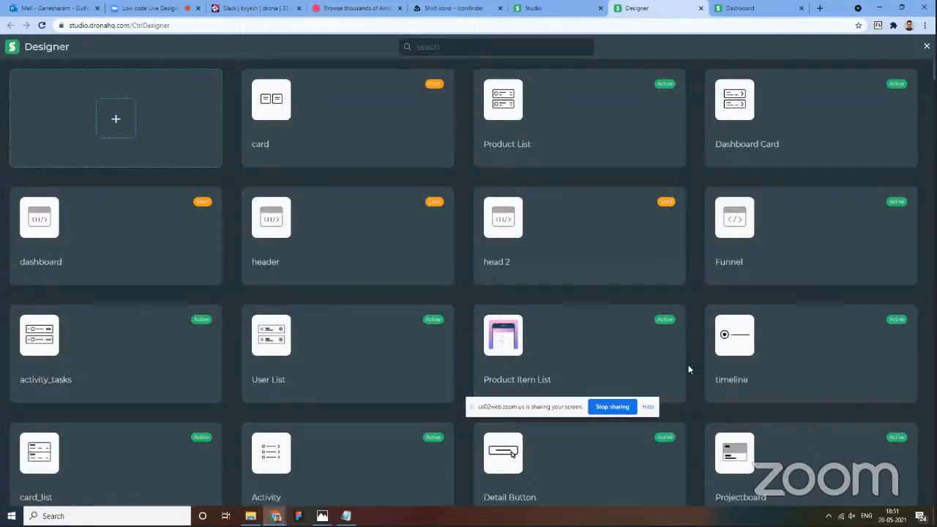
pyautogui.scroll(-10, 701, 375)
pyautogui.scroll(-15, 866, 423)
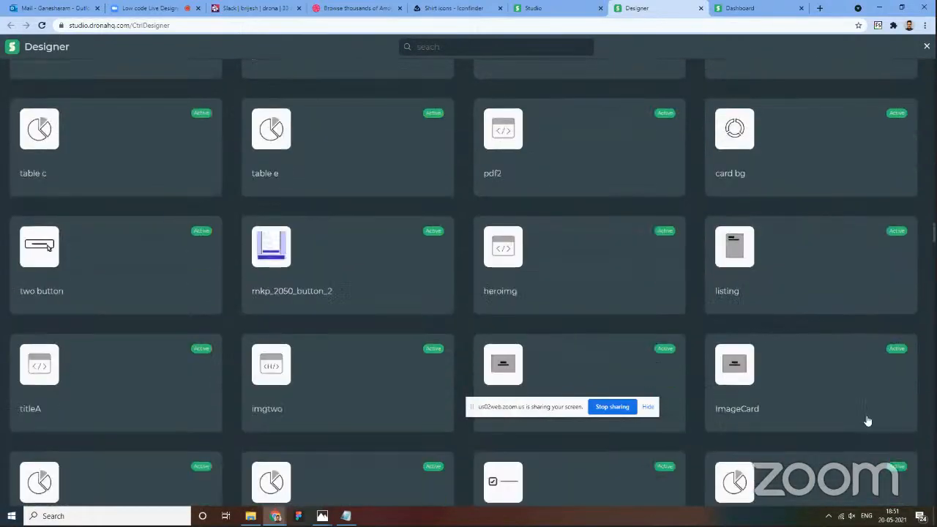
pyautogui.scroll(-10, 472, 285)
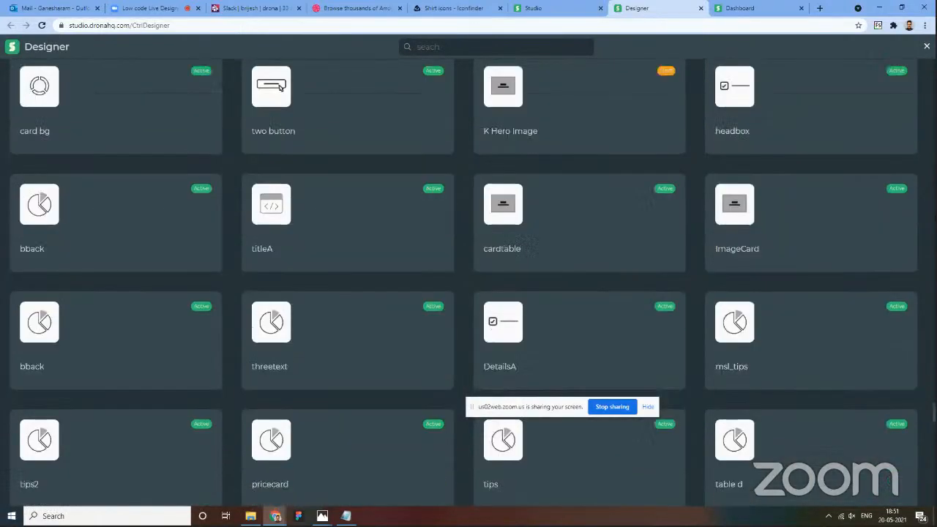
pyautogui.click(345, 474)
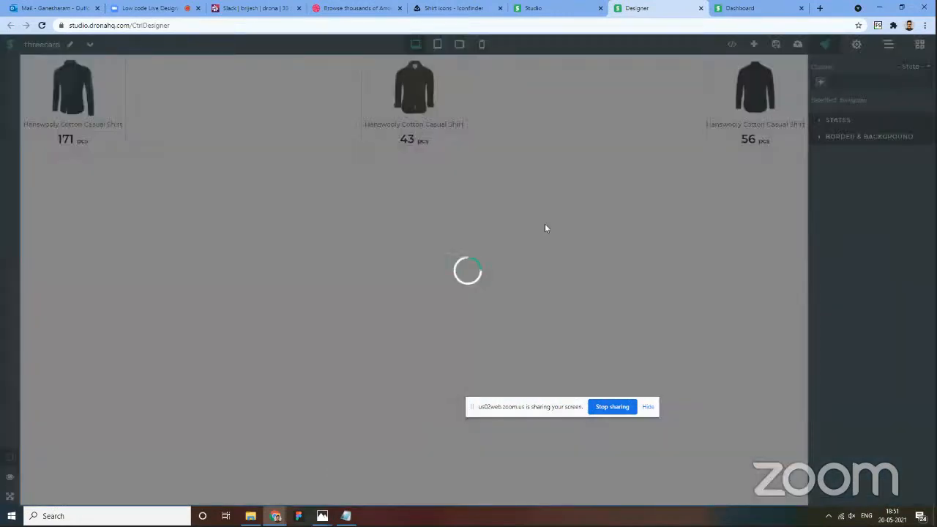
pyautogui.click(755, 8)
pyautogui.click(662, 7)
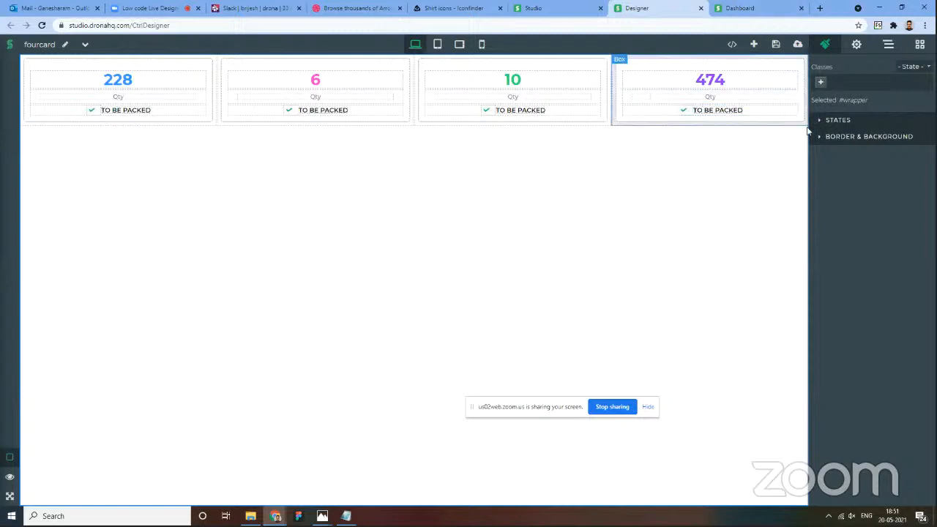
# Step: Below the four quantity cards, add a container with a nested container holding a text element and an image
pyautogui.click(921, 44)
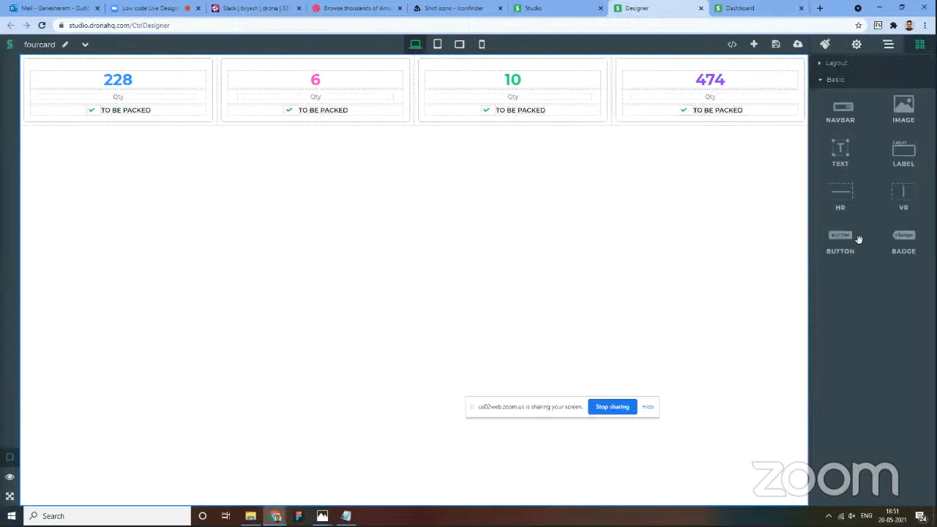
pyautogui.click(818, 65)
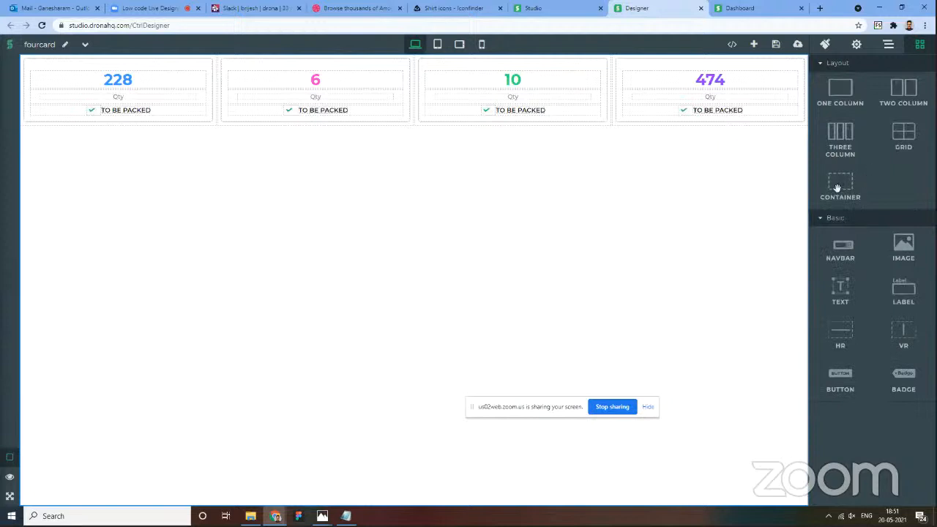
pyautogui.moveTo(838, 186); pyautogui.dragTo(774, 219)
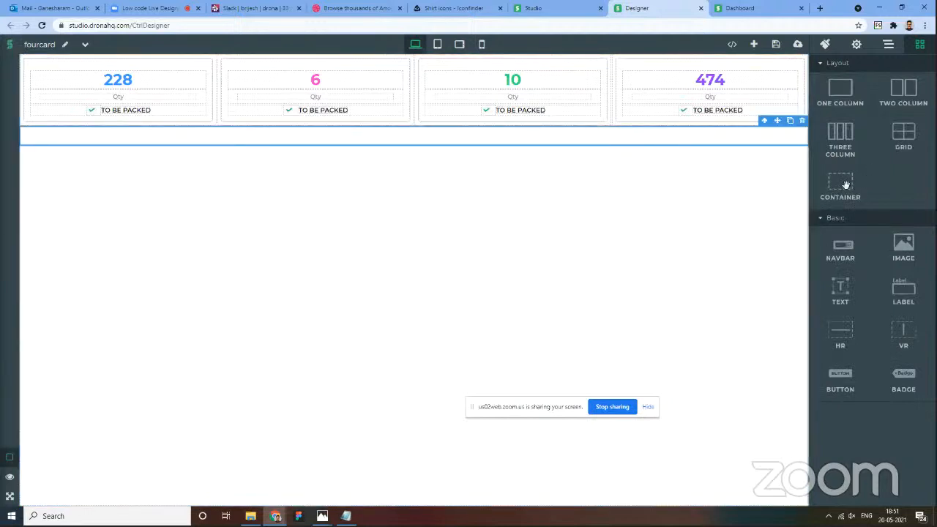
pyautogui.moveTo(848, 185); pyautogui.dragTo(763, 147)
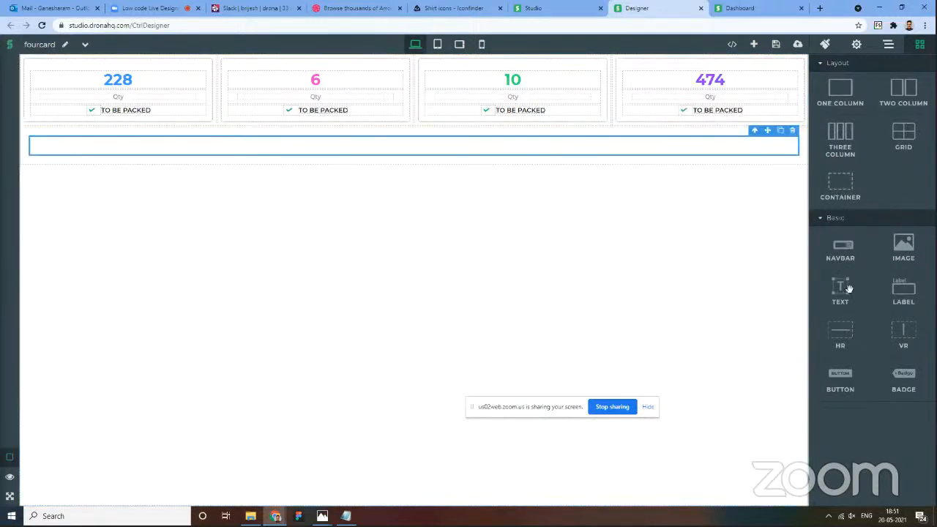
pyautogui.moveTo(829, 279); pyautogui.dragTo(720, 153)
pyautogui.moveTo(903, 250); pyautogui.dragTo(268, 157)
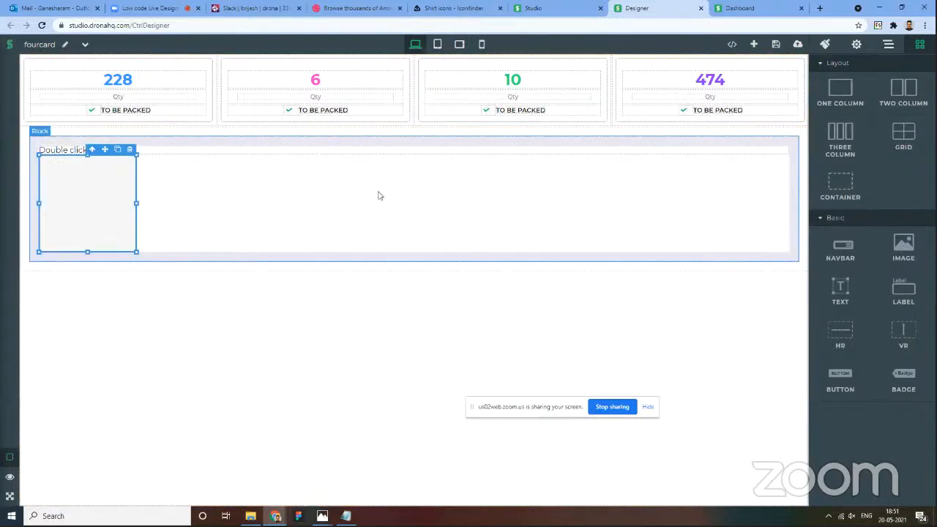
# Step: Set the new image's width and height to 32 px
pyautogui.click(825, 45)
pyautogui.scroll(-1, 891, 274)
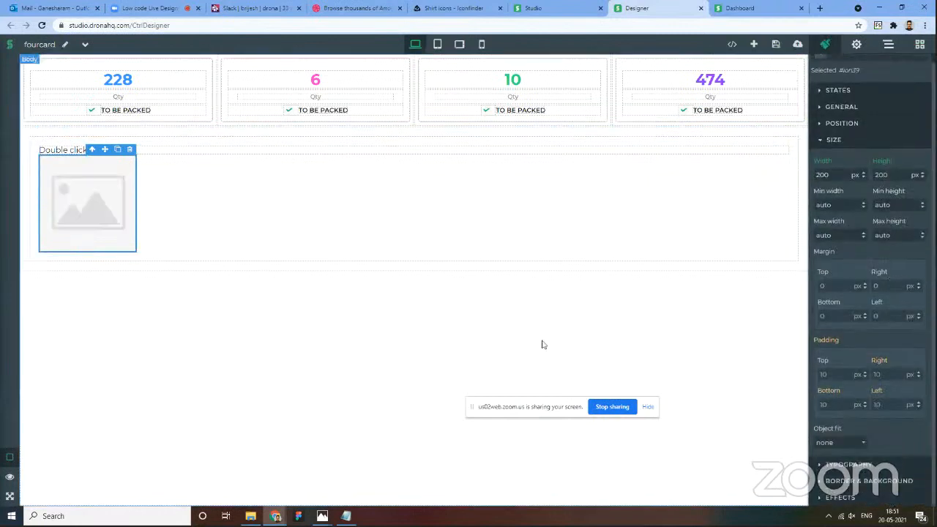
pyautogui.moveTo(895, 175); pyautogui.dragTo(817, 177)
pyautogui.write('32')
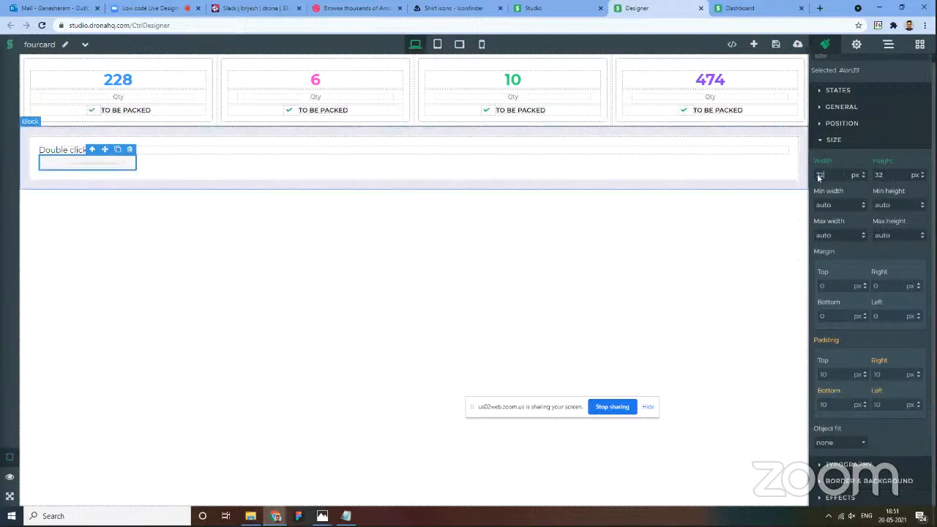
pyautogui.write('32')
pyautogui.click(842, 191)
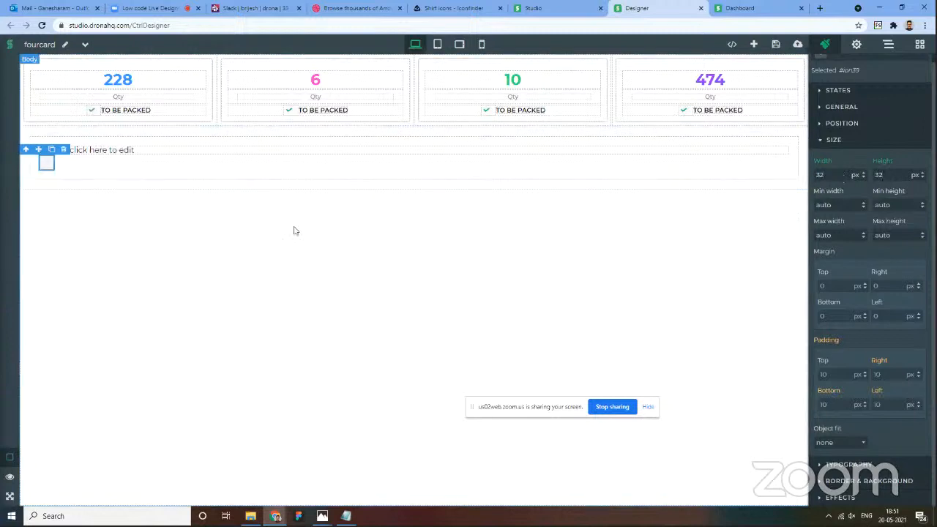
# Step: Examine the position, size, typography, border and background style options available for the new text element
pyautogui.click(122, 152)
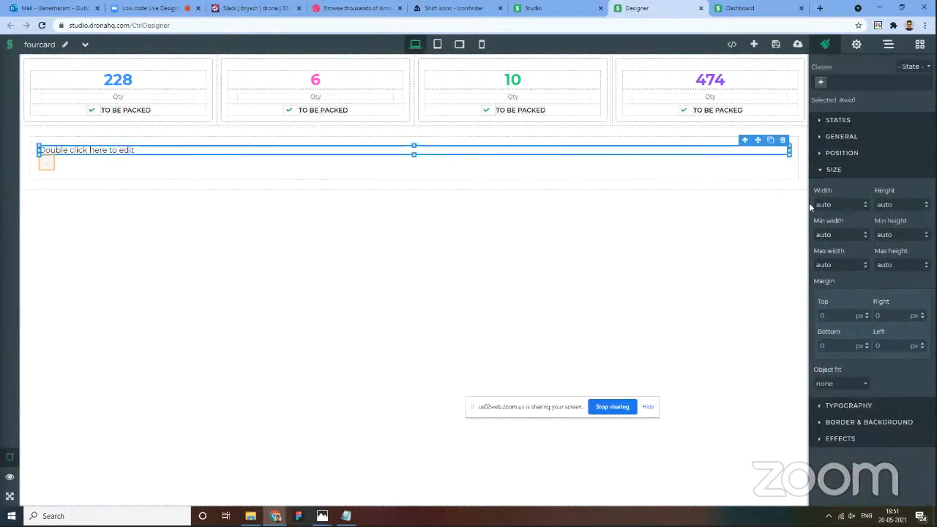
pyautogui.click(867, 174)
pyautogui.click(867, 175)
pyautogui.click(868, 174)
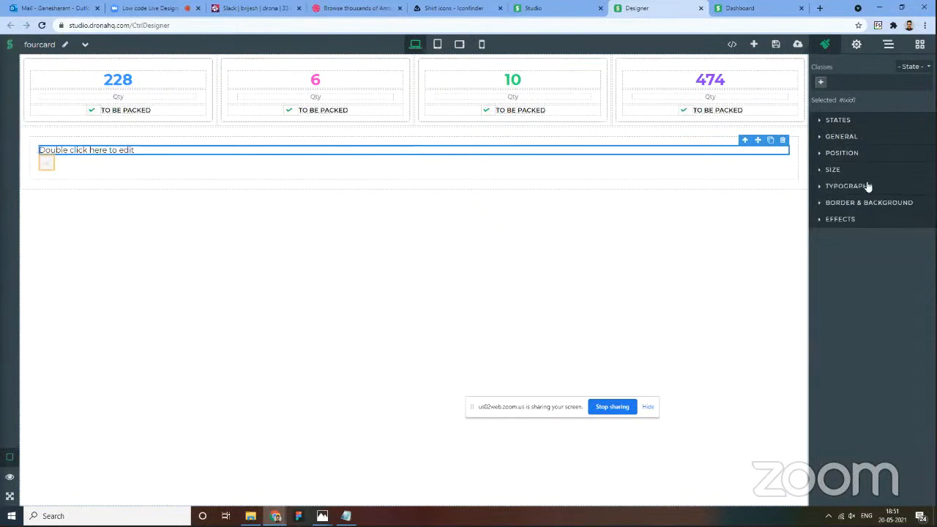
pyautogui.click(867, 187)
pyautogui.click(868, 428)
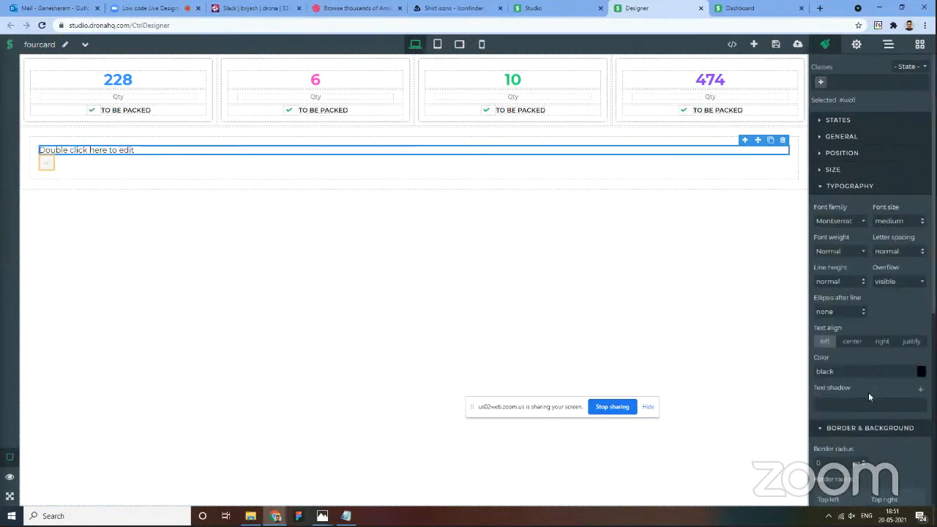
pyautogui.scroll(-5, 871, 380)
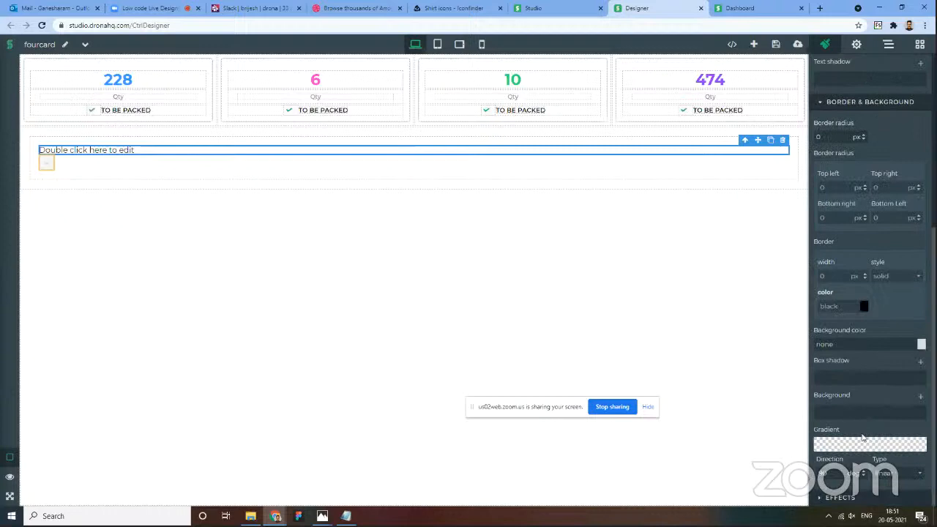
pyautogui.scroll(5, 862, 432)
pyautogui.click(859, 171)
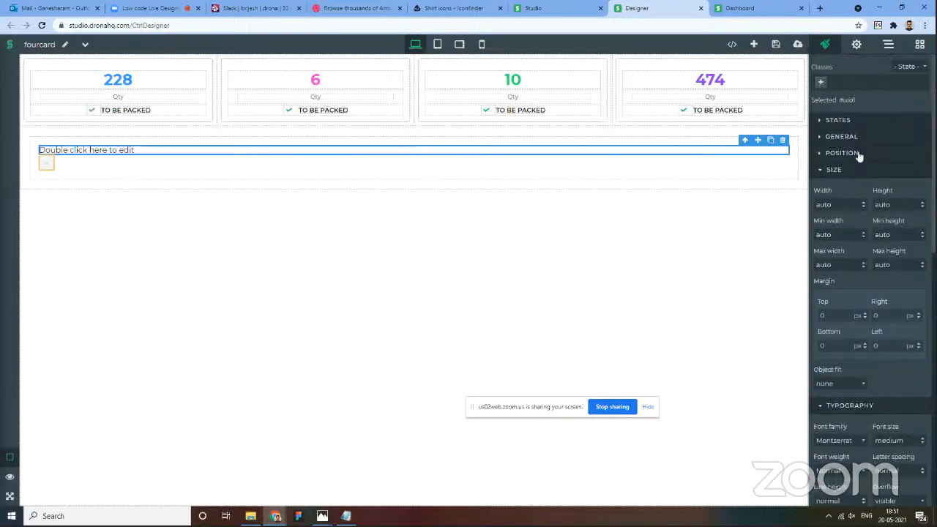
pyautogui.click(859, 154)
pyautogui.click(860, 125)
pyautogui.scroll(-8, 864, 248)
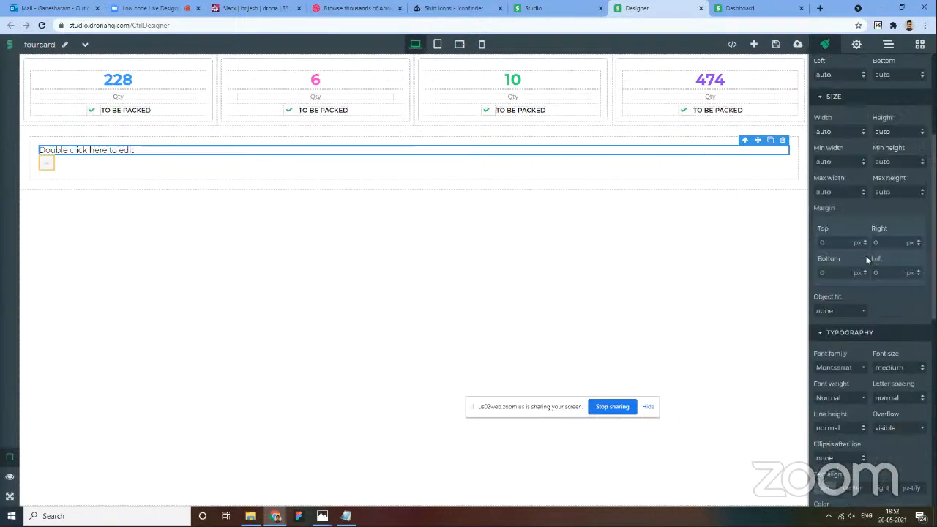
pyautogui.scroll(5, 866, 260)
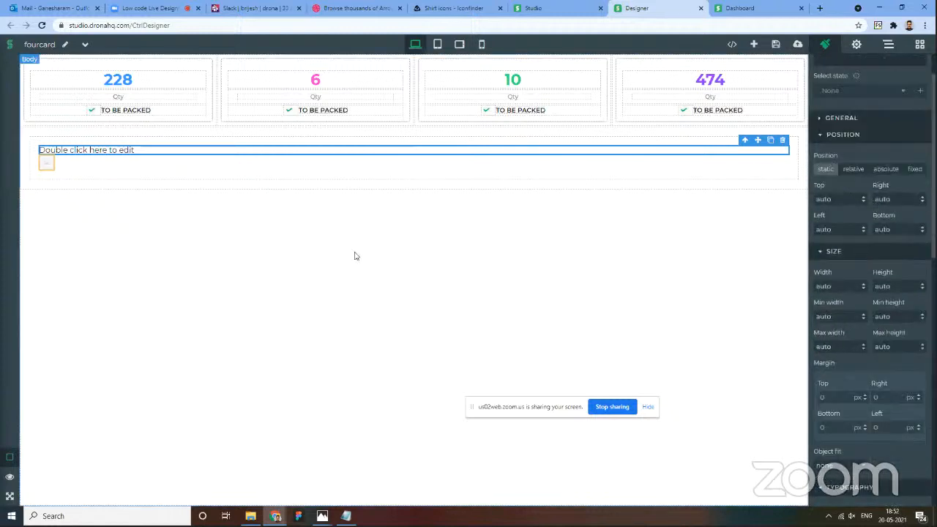
# Step: Examine the typography settings of the first card's 228 figure, including color, font size and weight, in desktop and tablet views
pyautogui.click(532, 175)
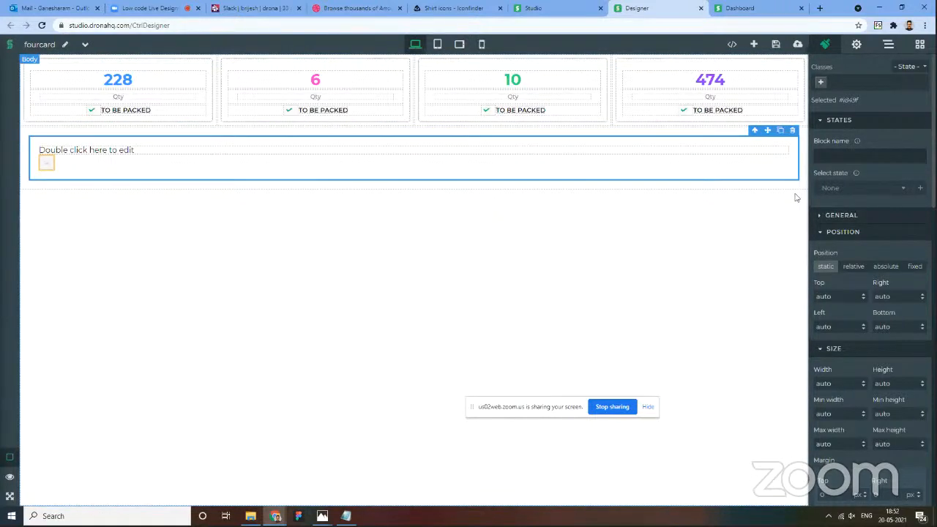
pyautogui.click(131, 80)
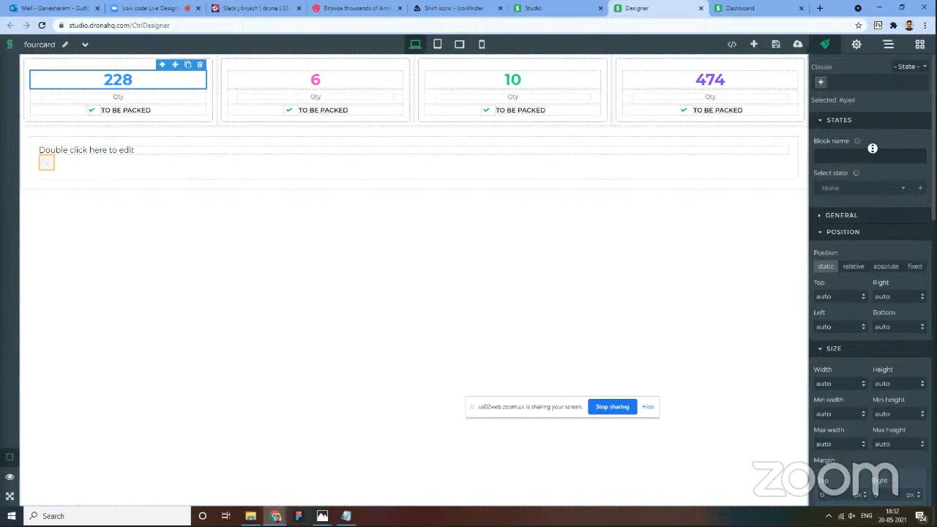
pyautogui.scroll(-5, 887, 269)
pyautogui.scroll(-5, 886, 270)
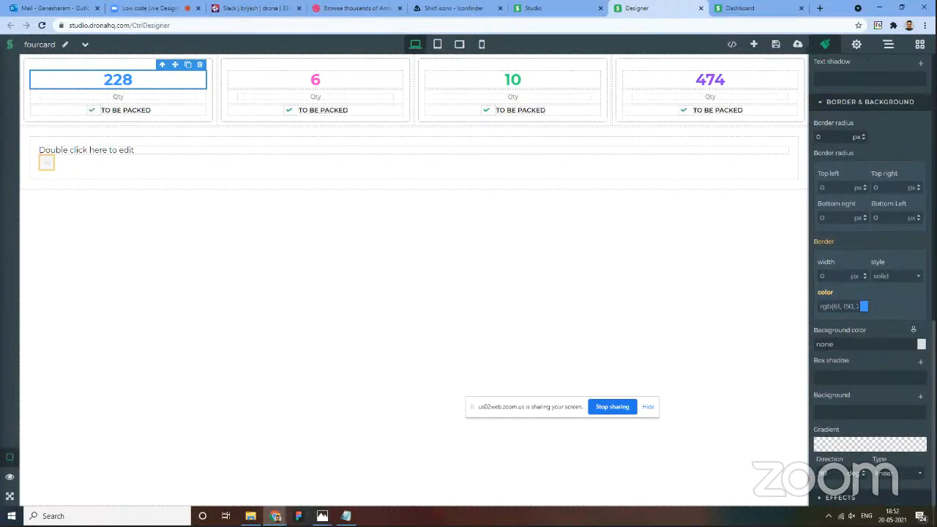
pyautogui.scroll(3, 933, 250)
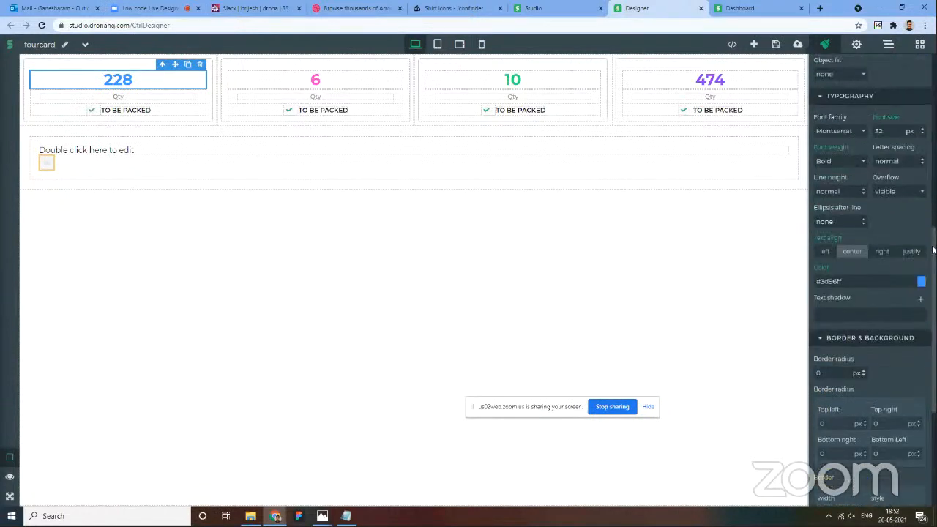
pyautogui.doubleClick(850, 279)
pyautogui.scroll(2, 867, 226)
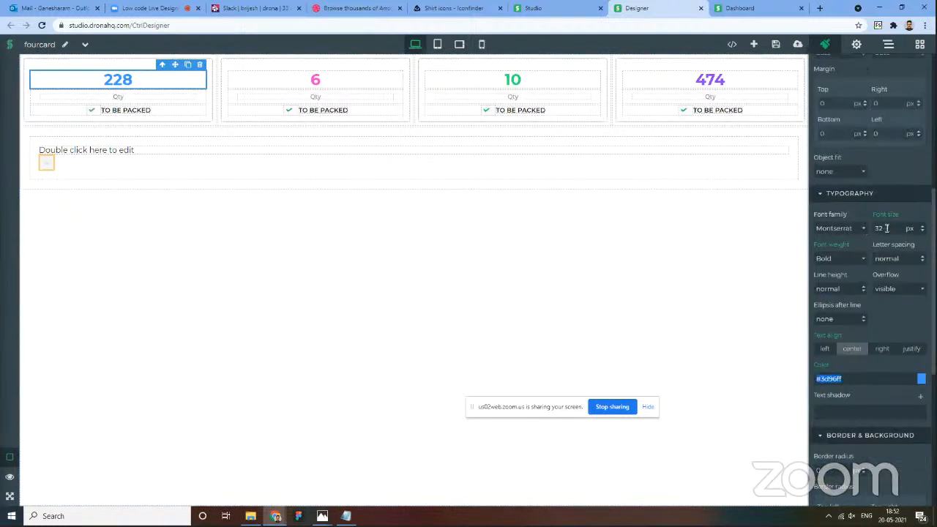
pyautogui.moveTo(887, 228); pyautogui.dragTo(871, 232)
pyautogui.click(834, 258)
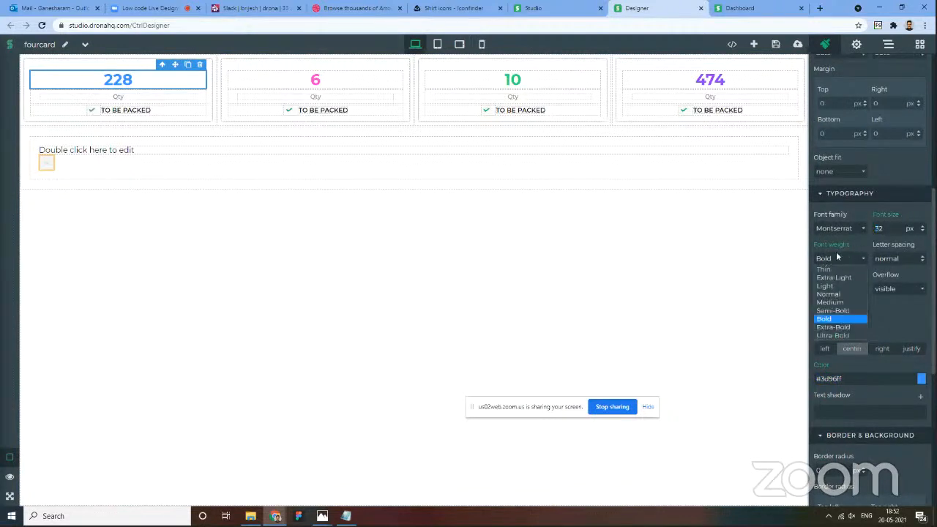
pyautogui.click(862, 246)
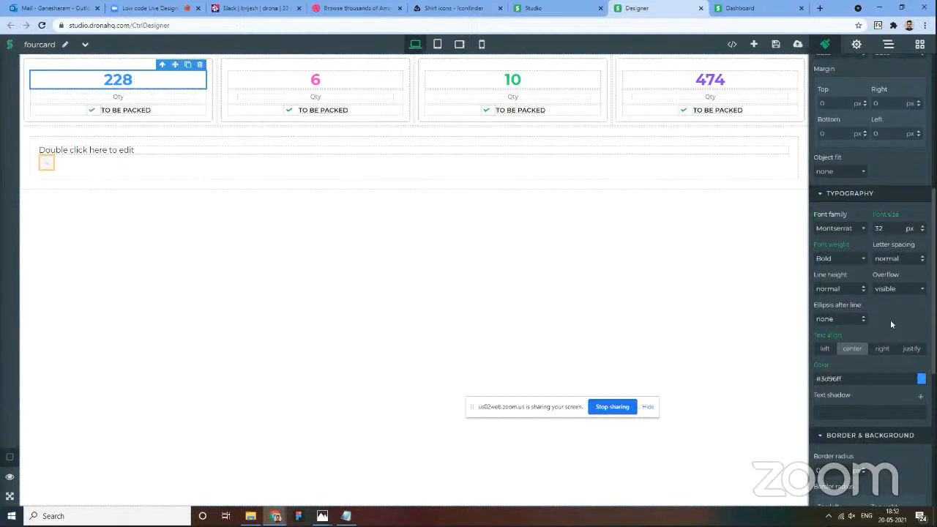
pyautogui.click(438, 45)
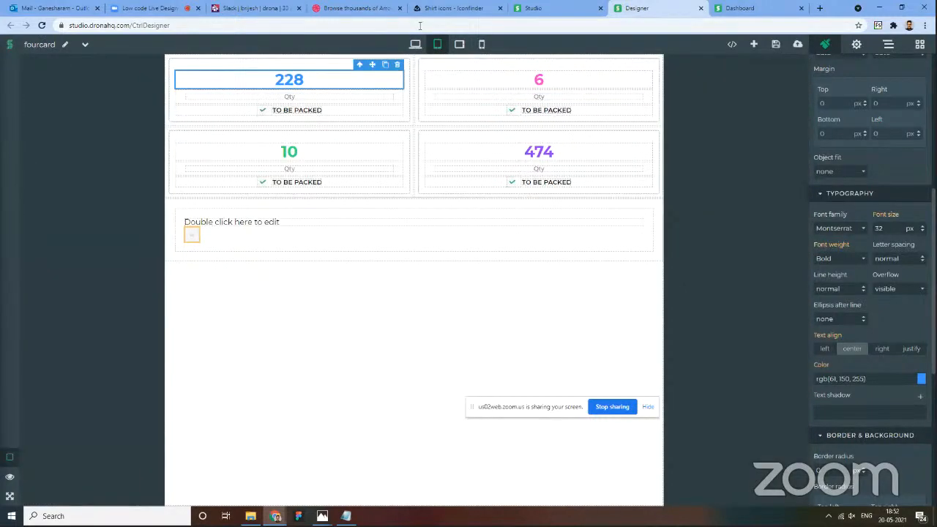
pyautogui.click(415, 45)
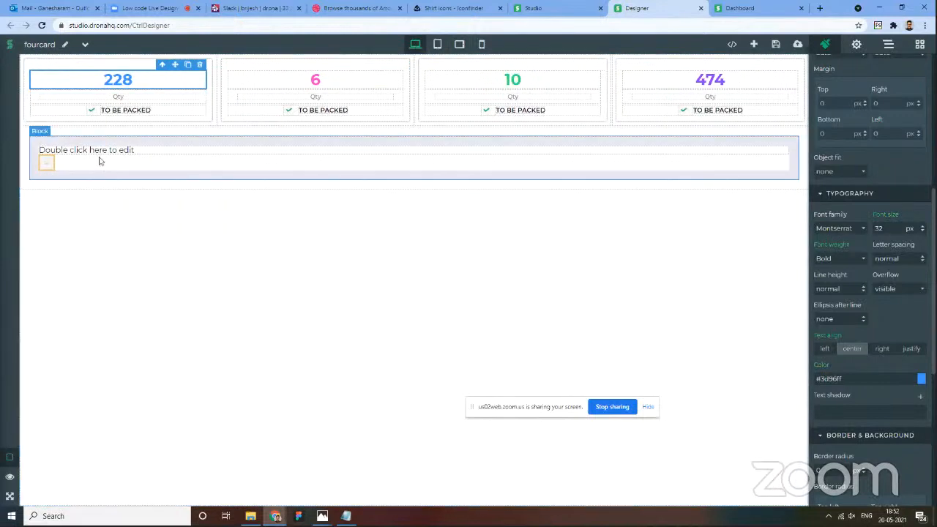
# Step: In desktop view, set the display of the nested block holding the text and image to flex
pyautogui.click(176, 142)
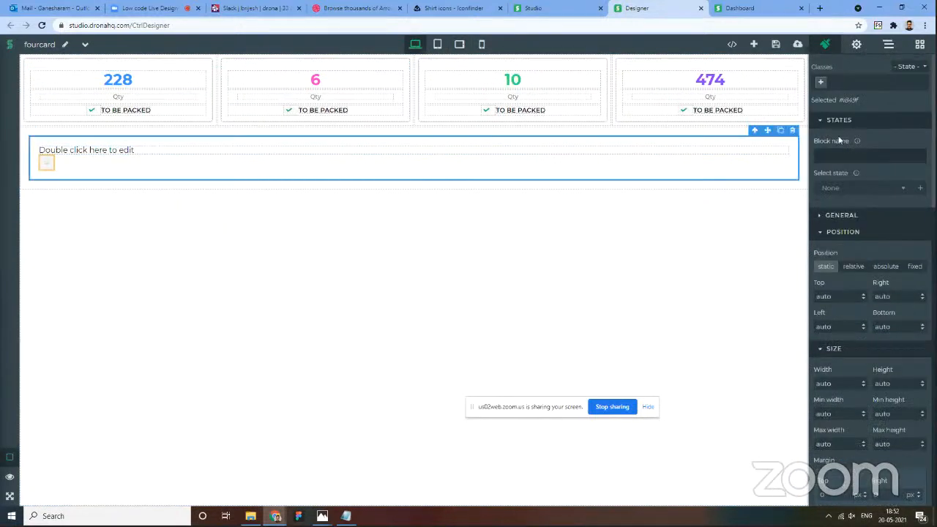
pyautogui.click(860, 220)
pyautogui.click(840, 280)
pyautogui.click(840, 313)
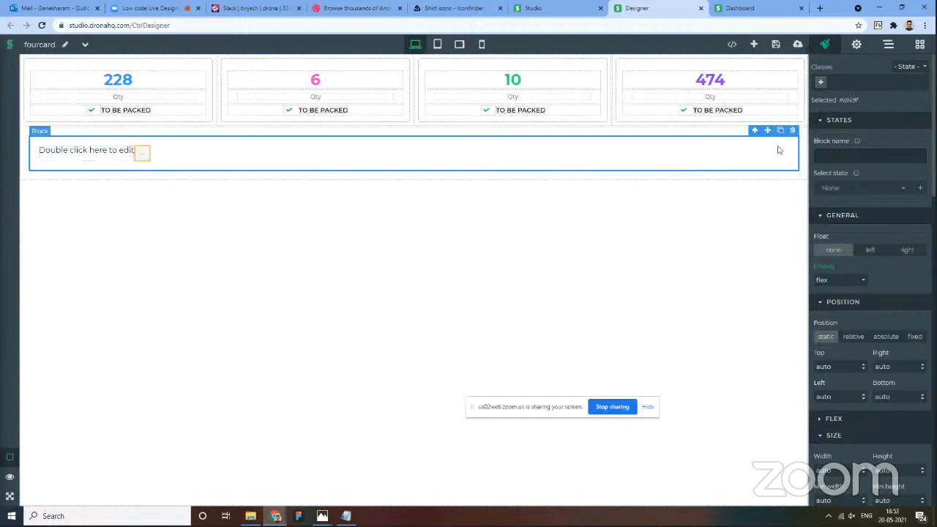
# Step: In tablet view, set the display of the nested block holding the text and image to block
pyautogui.click(439, 45)
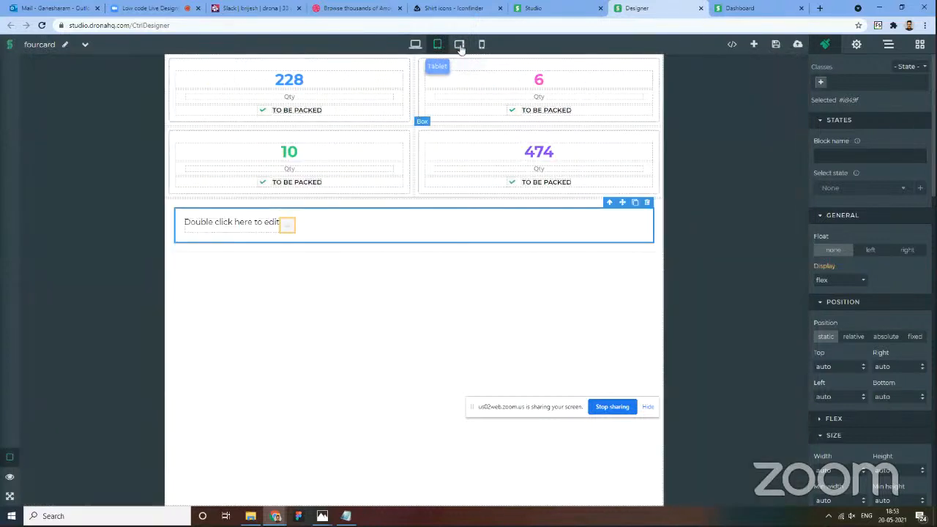
pyautogui.click(842, 282)
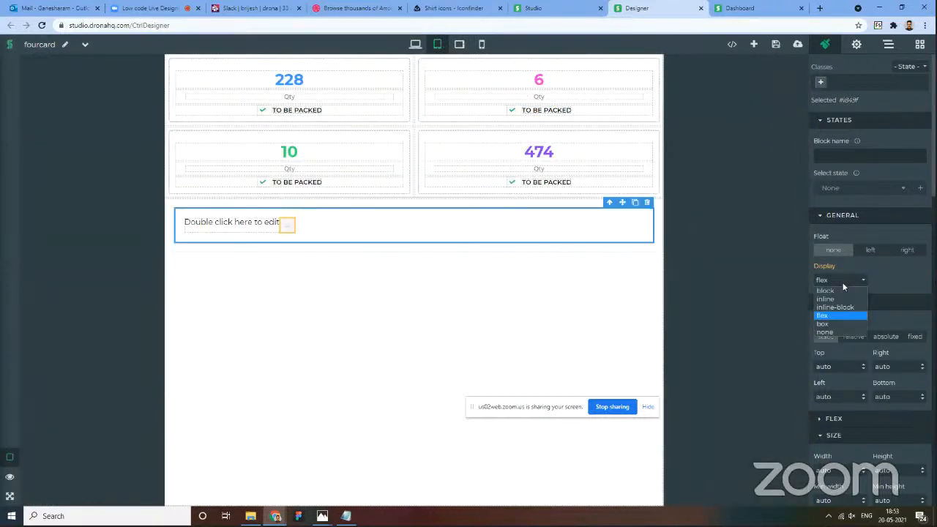
pyautogui.click(842, 292)
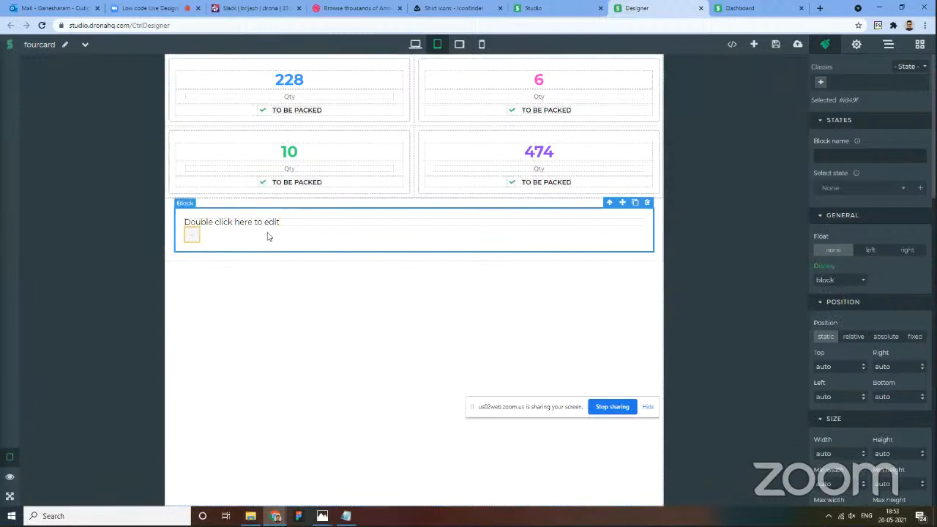
# Step: Compare the nested block's layout between the desktop and tablet views
pyautogui.click(418, 46)
pyautogui.click(437, 44)
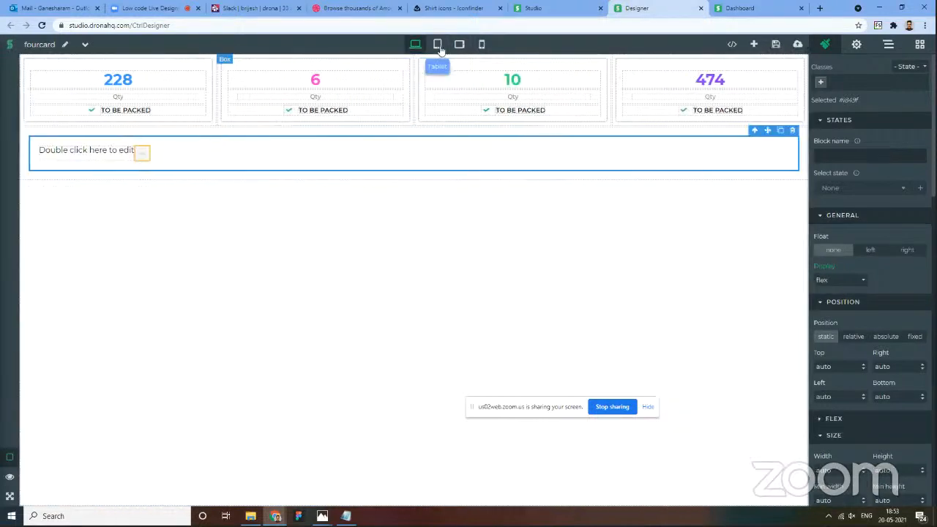
pyautogui.click(414, 47)
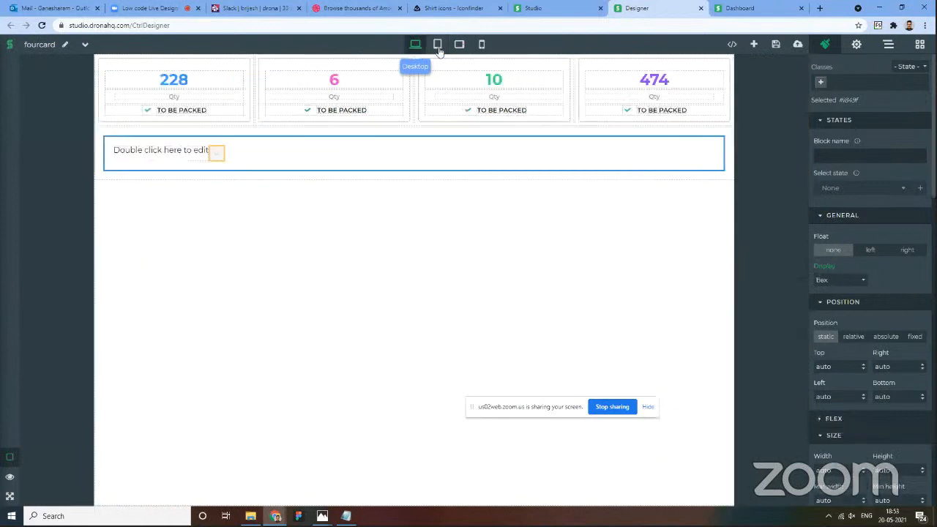
pyautogui.click(437, 46)
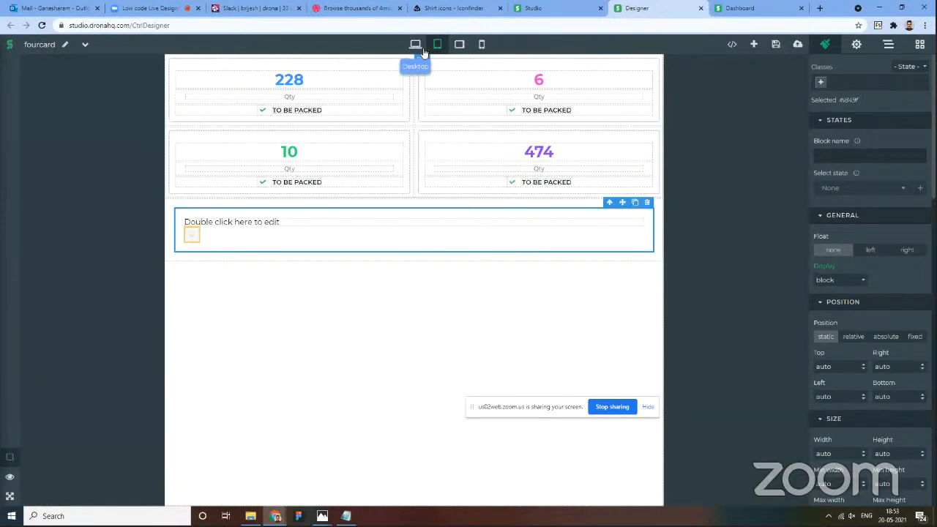
pyautogui.click(415, 46)
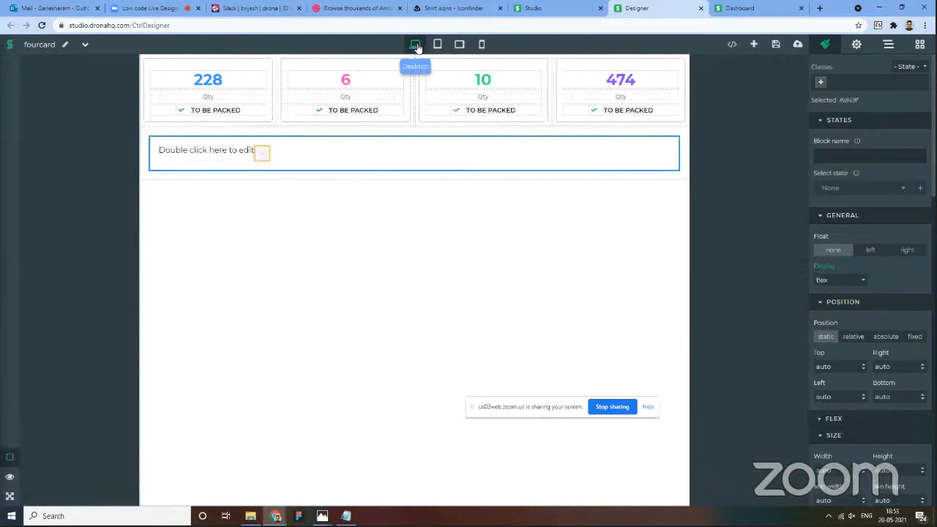
# Step: Delete the outer container with the text and image below the four quantity cards
pyautogui.click(373, 220)
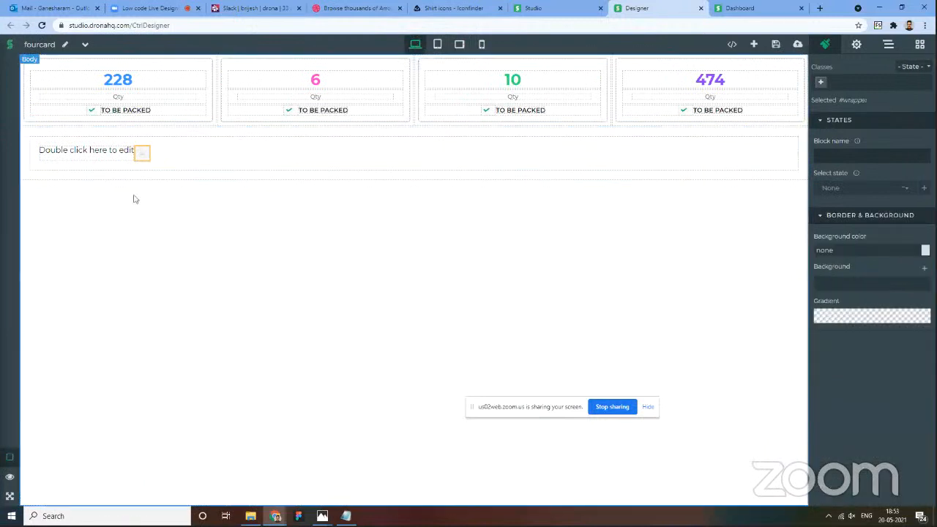
pyautogui.click(184, 179)
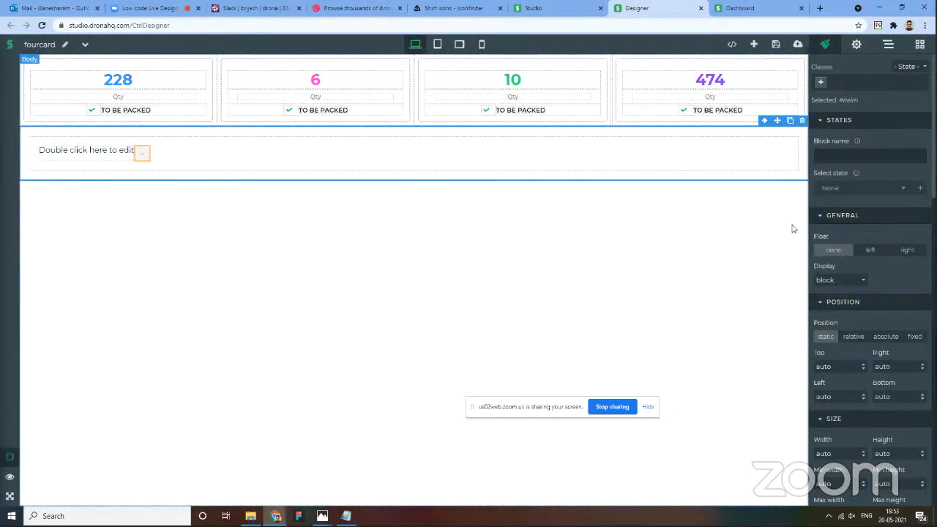
pyautogui.click(801, 121)
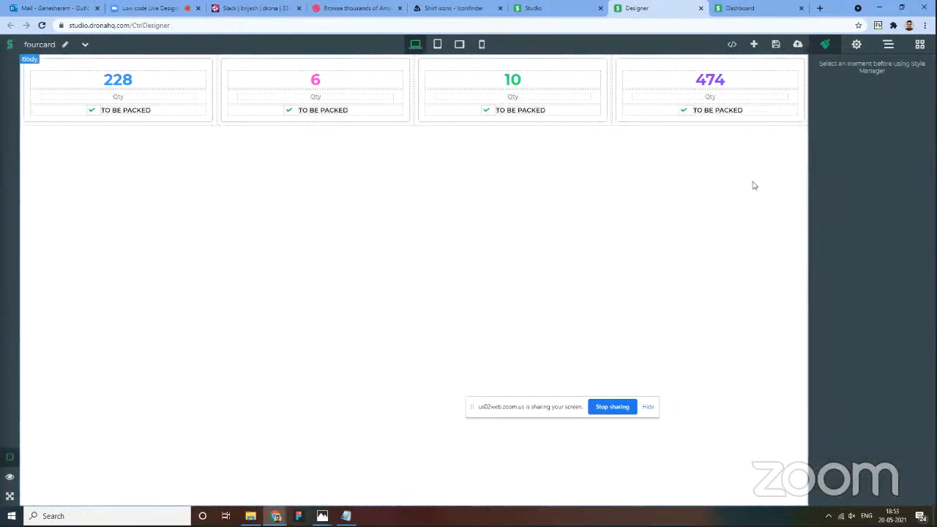
# Step: Publish the fourcard control with the release notes "changes done"
pyautogui.click(801, 49)
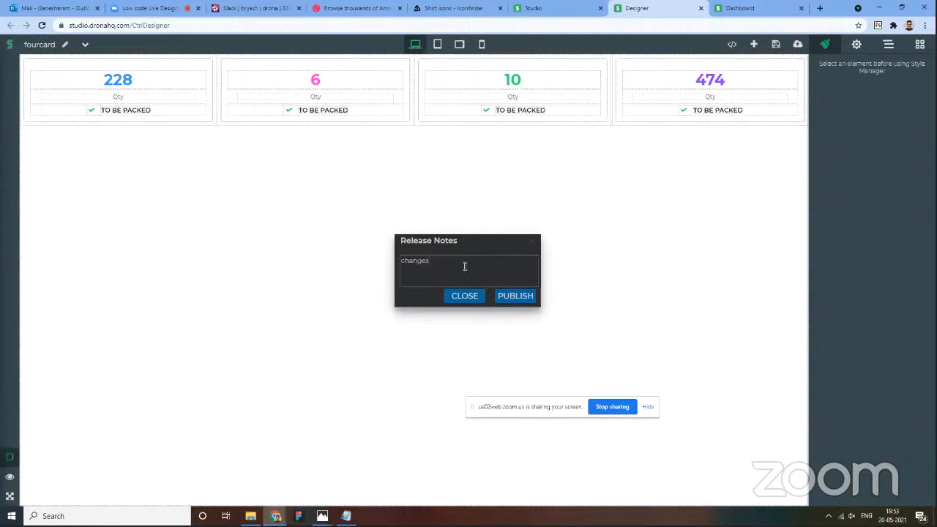
pyautogui.press('Return')
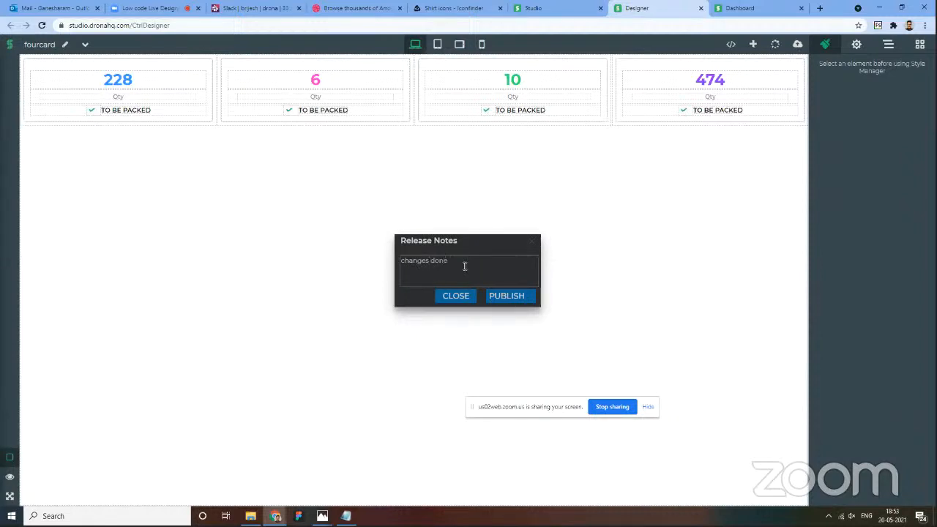
# Step: Switch to the Dashboard app, reload its page, and return to the Designer to check on the publishing
pyautogui.click(761, 8)
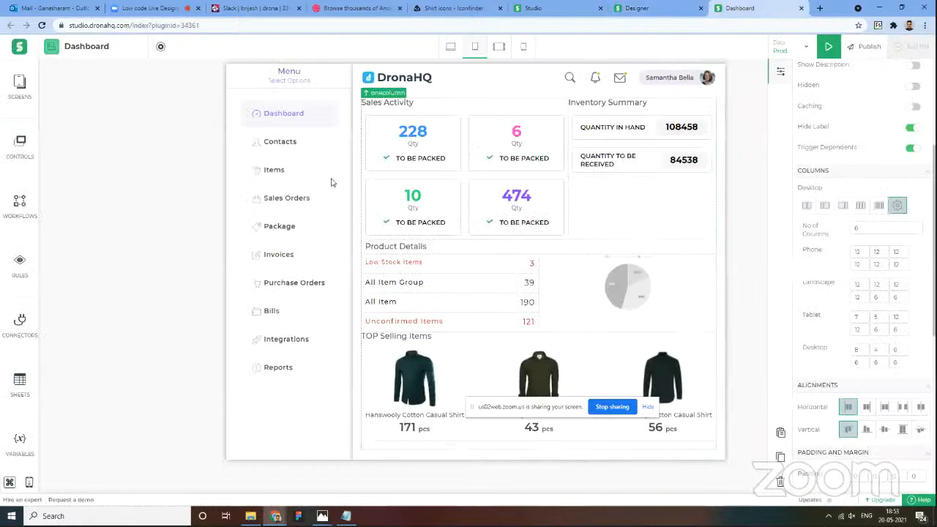
pyautogui.click(21, 139)
pyautogui.click(644, 8)
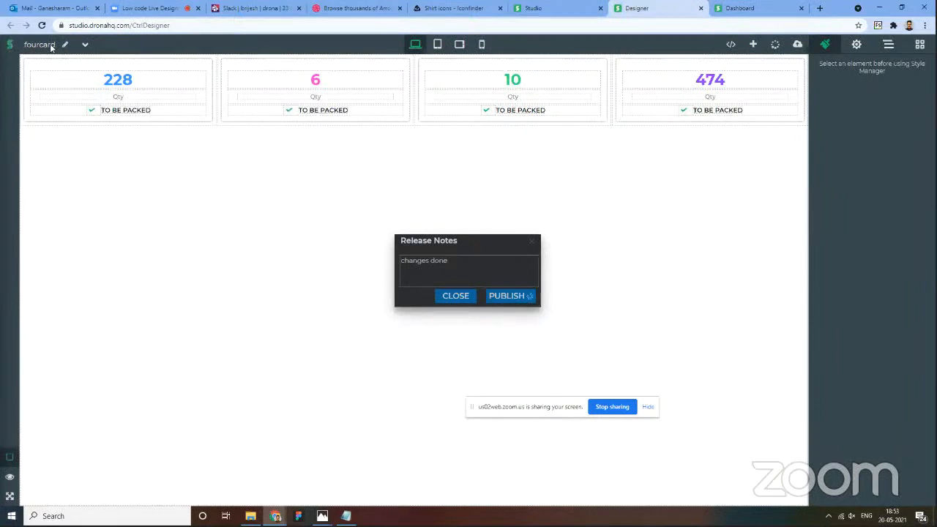
pyautogui.click(732, 9)
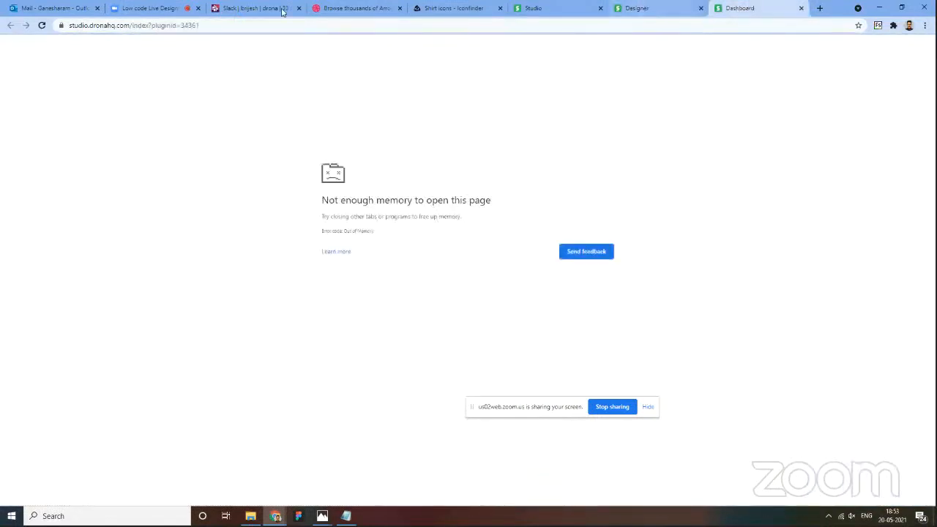
pyautogui.click(645, 9)
pyautogui.click(732, 8)
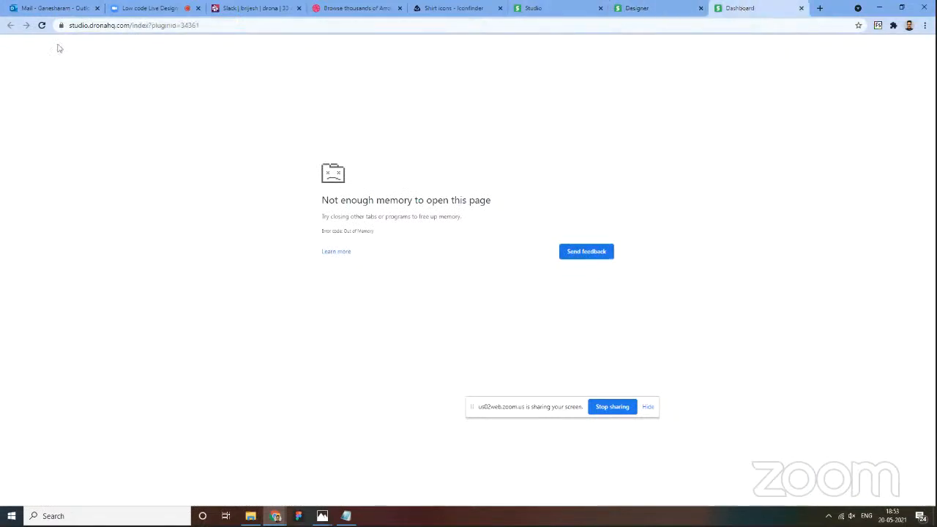
pyautogui.click(42, 25)
pyautogui.click(644, 8)
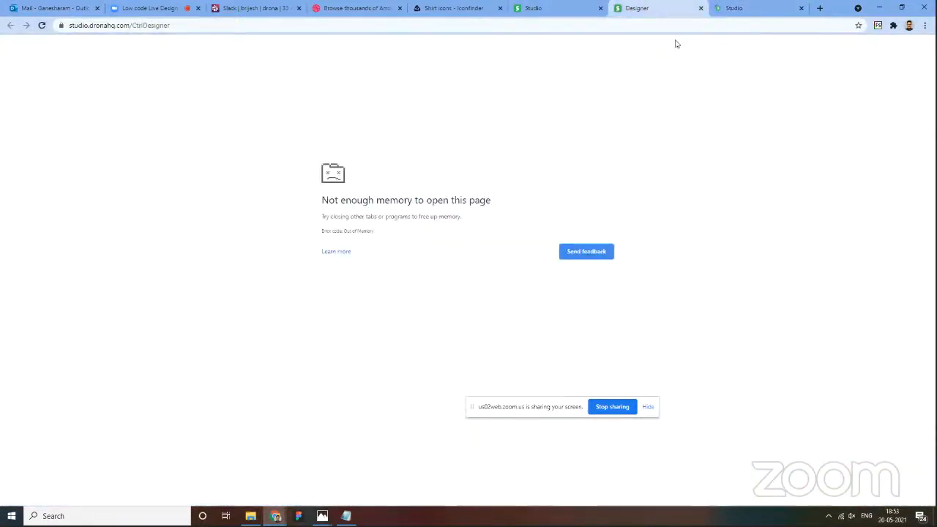
# Step: Reload the Designer and Studio apps pages and check on the loading Dashboard app
pyautogui.click(42, 24)
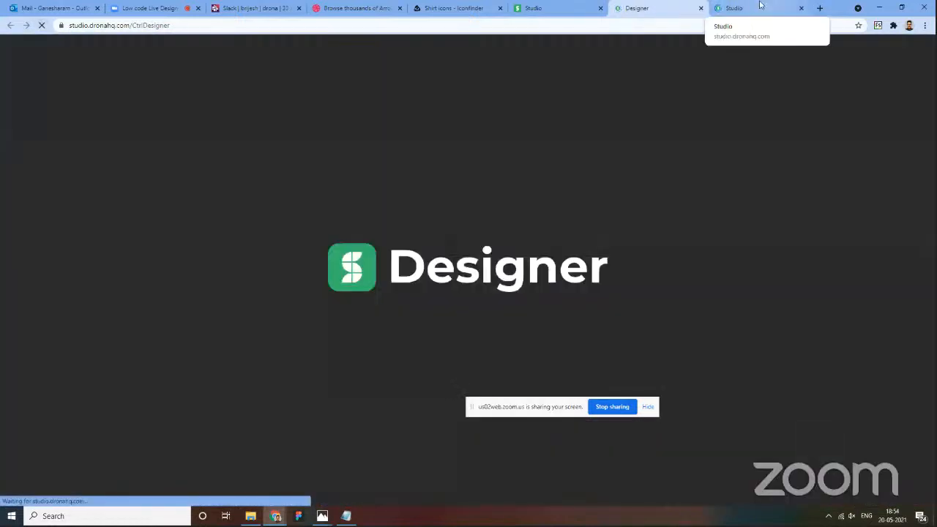
pyautogui.click(760, 6)
pyautogui.click(527, 8)
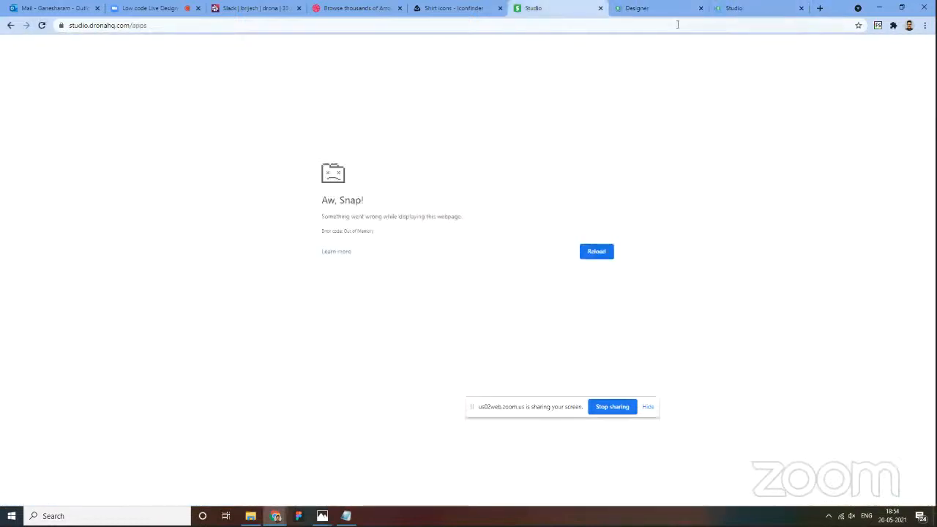
pyautogui.click(41, 25)
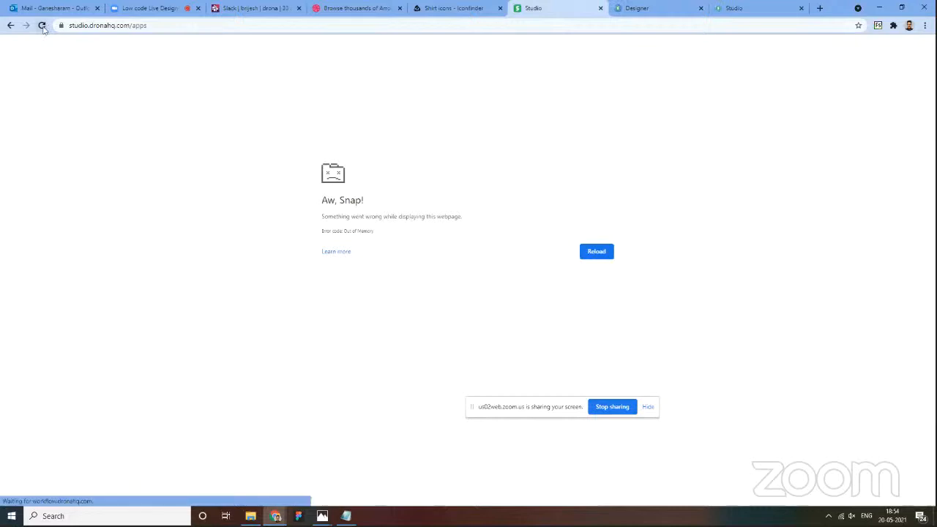
pyautogui.click(749, 11)
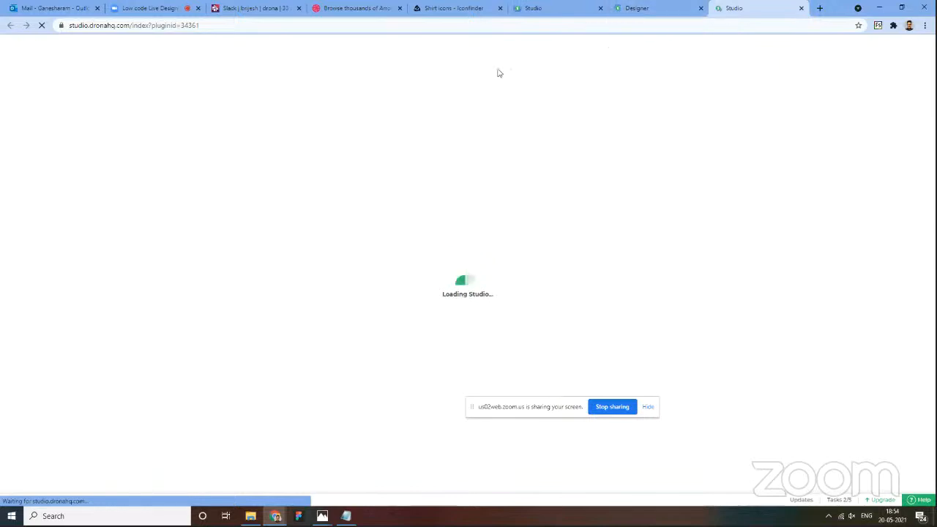
pyautogui.click(138, 7)
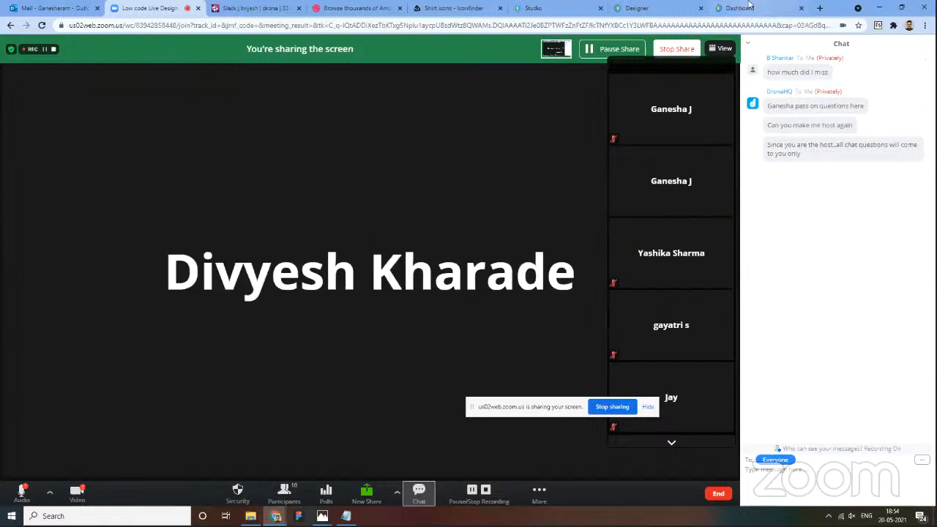
pyautogui.click(727, 9)
# Step: Browse the Designer's control list to open a control for editing, and return to the Dashboard app
pyautogui.click(648, 9)
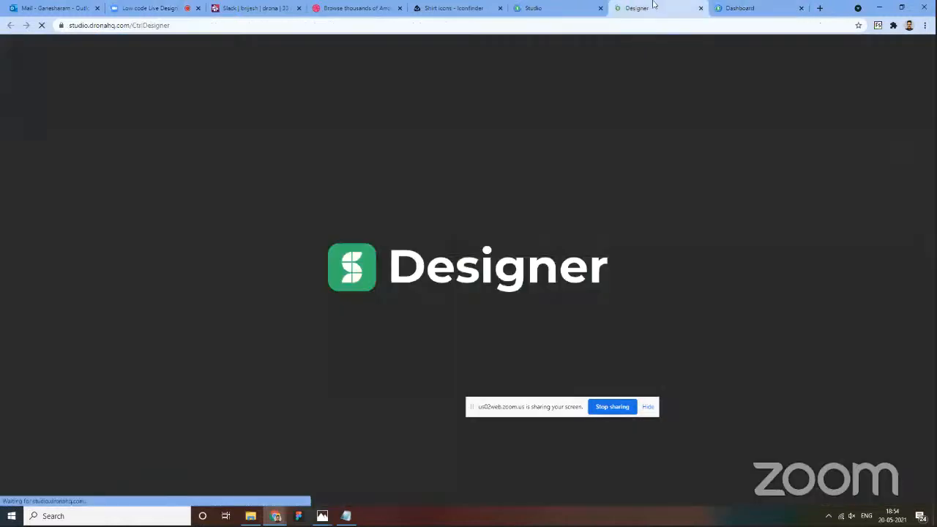
pyautogui.scroll(-10, 499, 252)
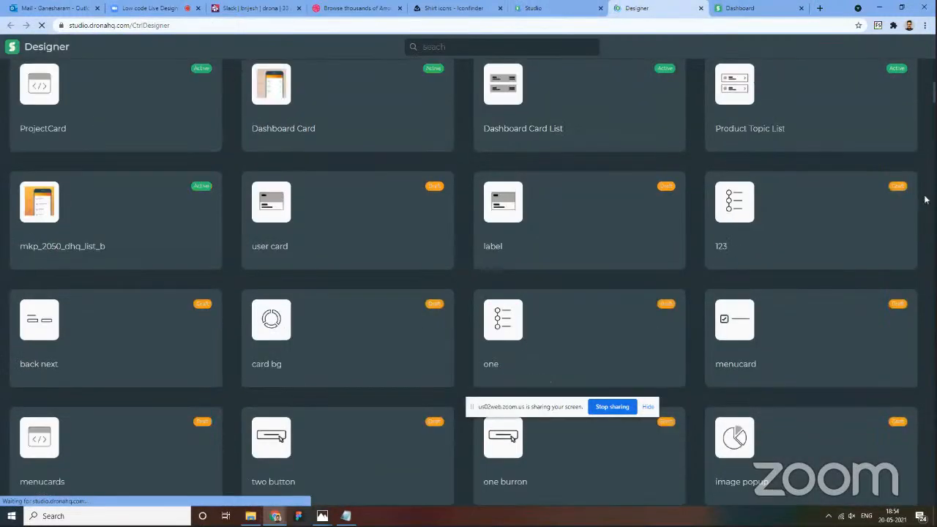
pyautogui.scroll(-10, 499, 252)
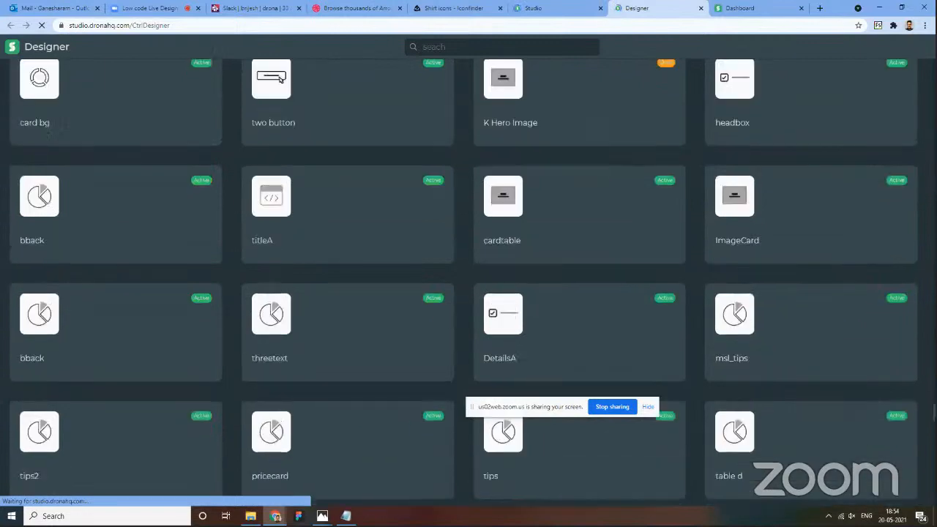
pyautogui.scroll(-10, 468, 278)
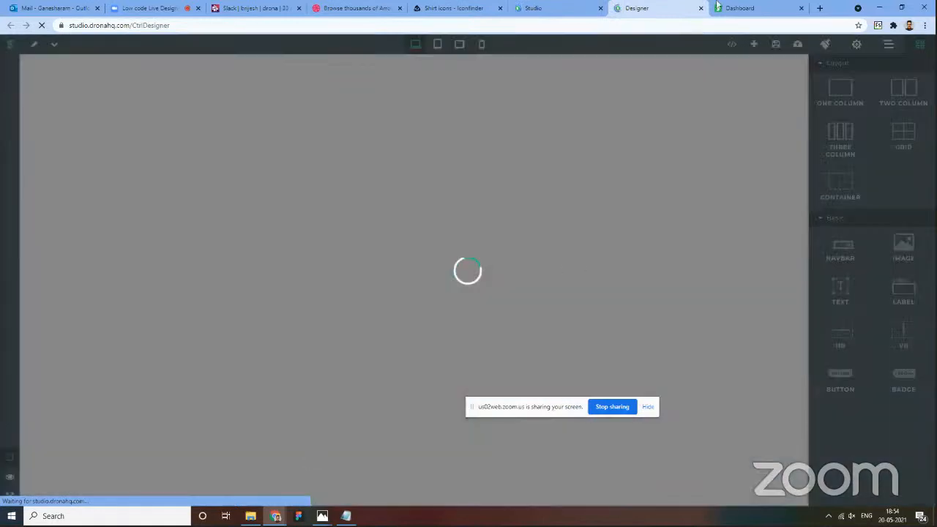
pyautogui.click(737, 7)
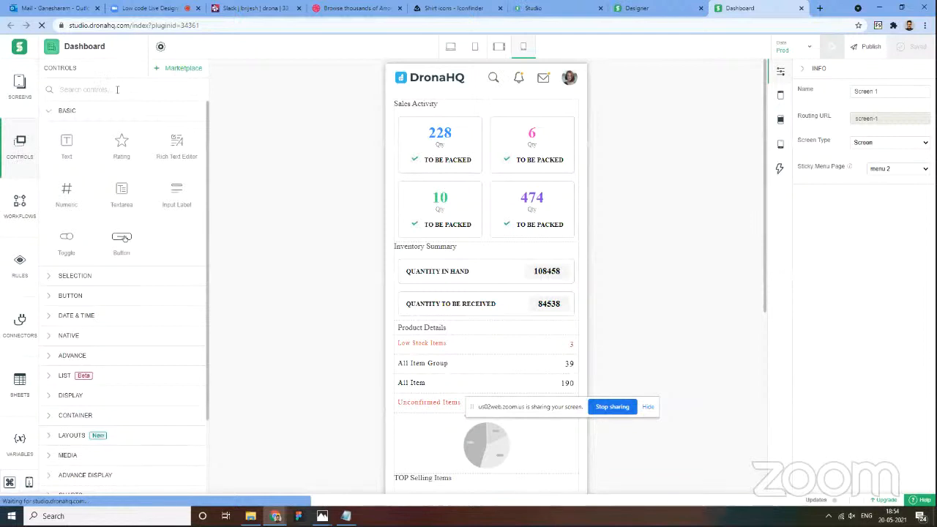
pyautogui.click(669, 9)
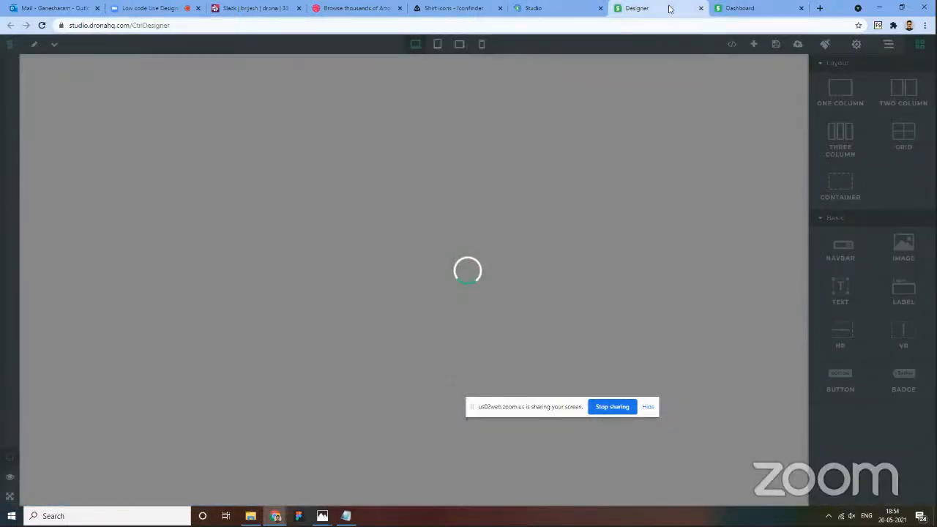
pyautogui.click(740, 8)
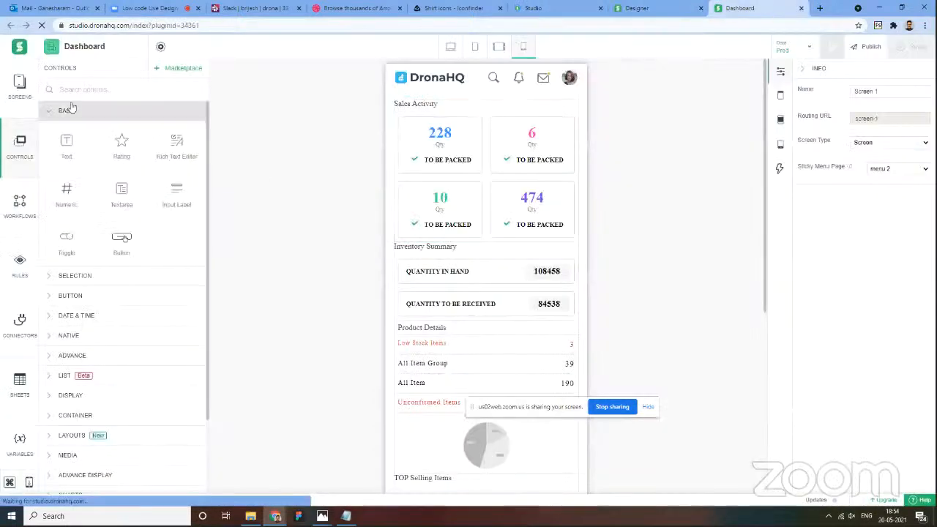
# Step: Show the dashboard in desktop view and run a preview of the app before returning to editing
pyautogui.click(450, 47)
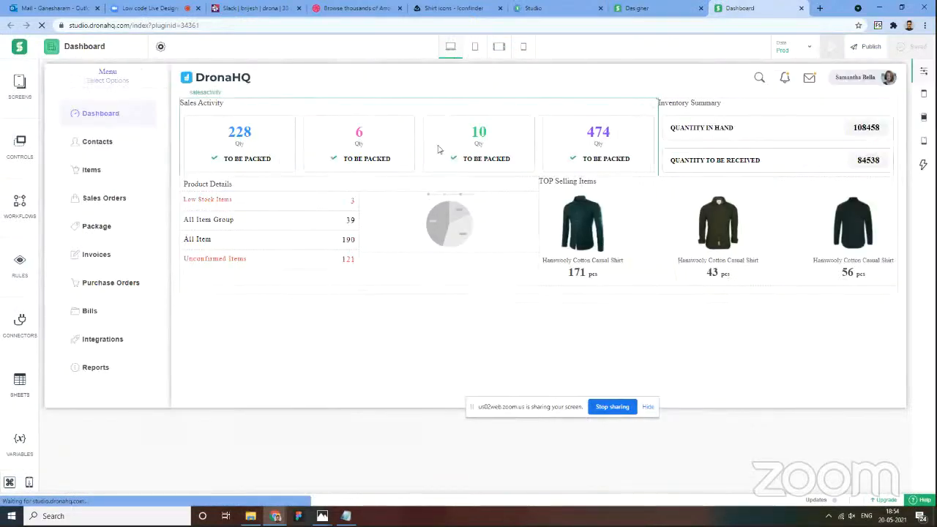
pyautogui.click(389, 290)
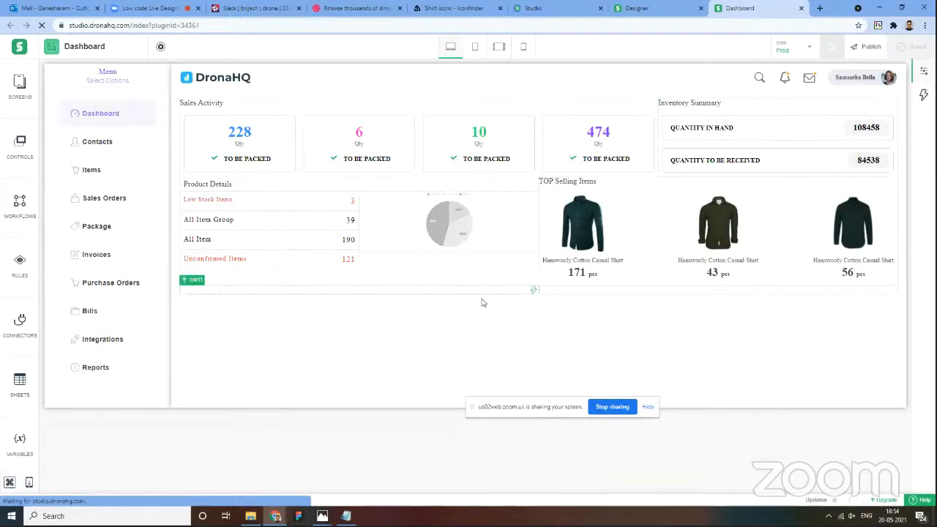
pyautogui.click(593, 292)
pyautogui.click(460, 295)
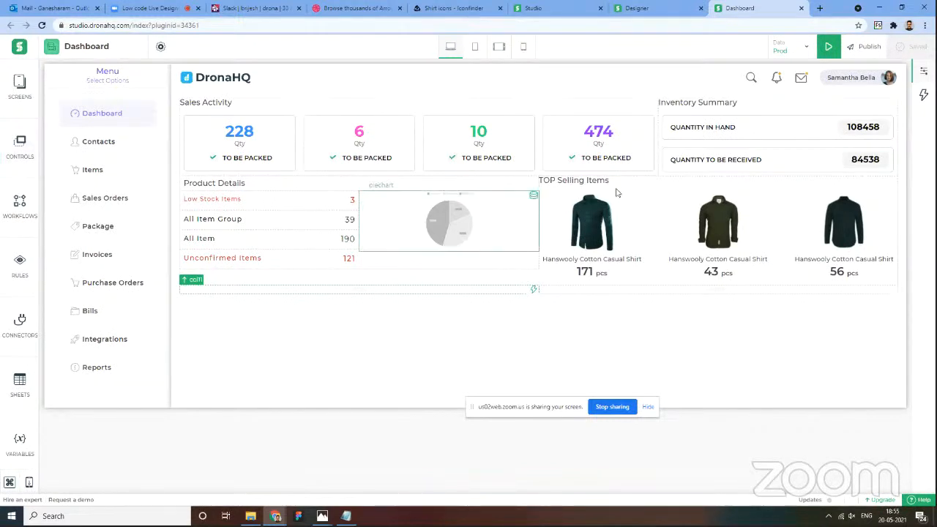
pyautogui.click(828, 47)
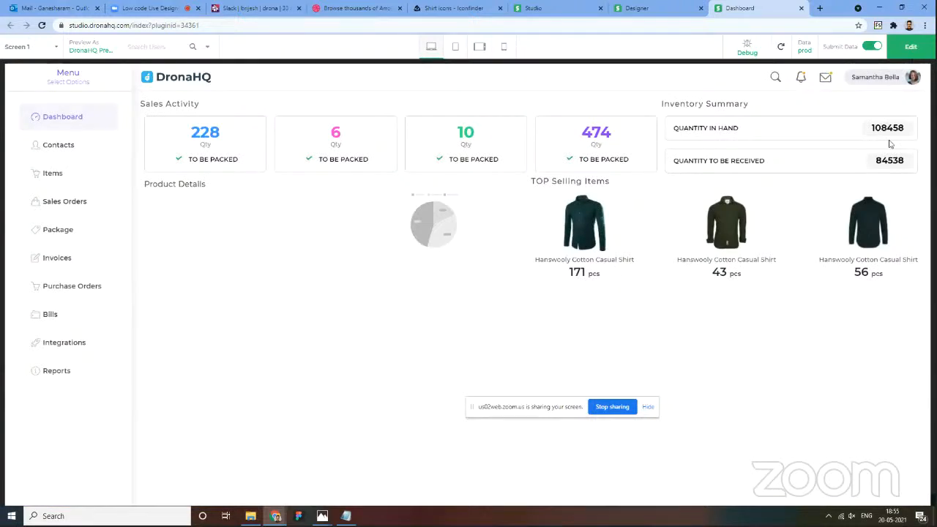
pyautogui.click(910, 47)
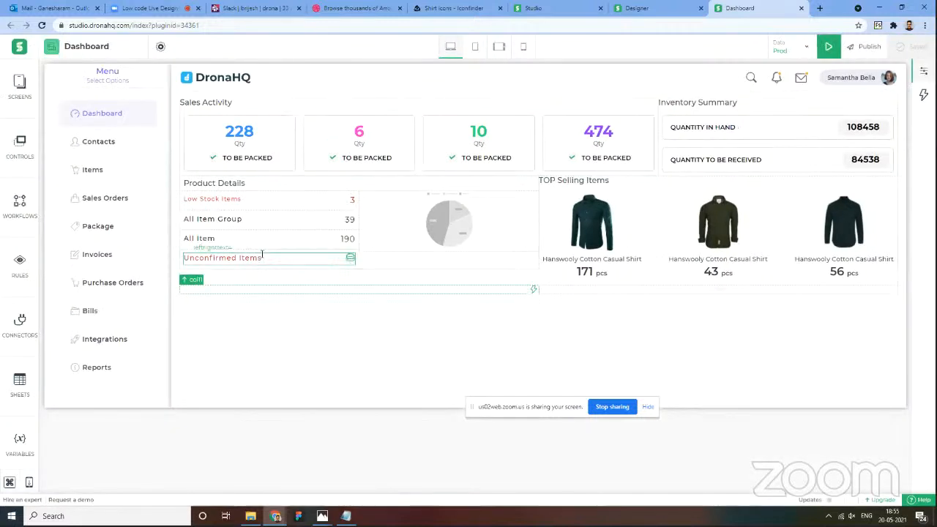
# Step: Examine the separate text rows under Product Details and the empty column beneath them
pyautogui.click(242, 201)
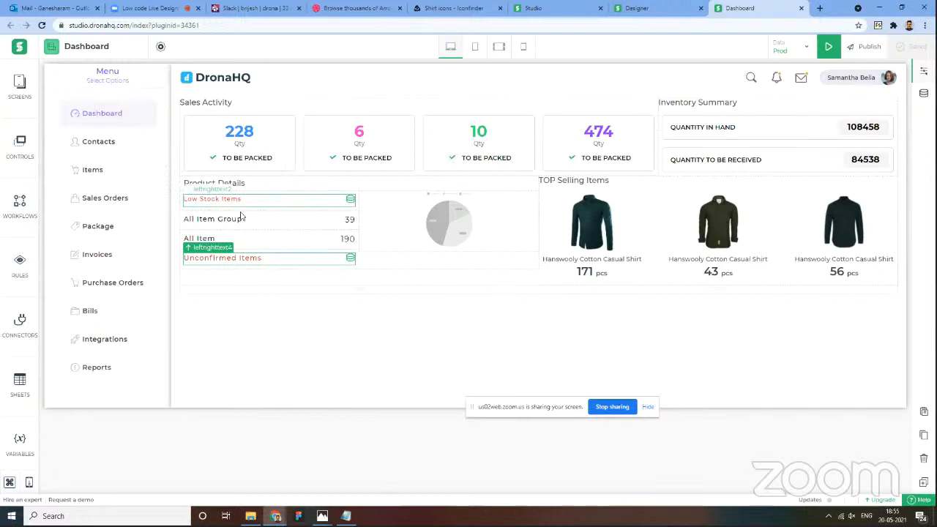
pyautogui.click(242, 218)
pyautogui.click(241, 242)
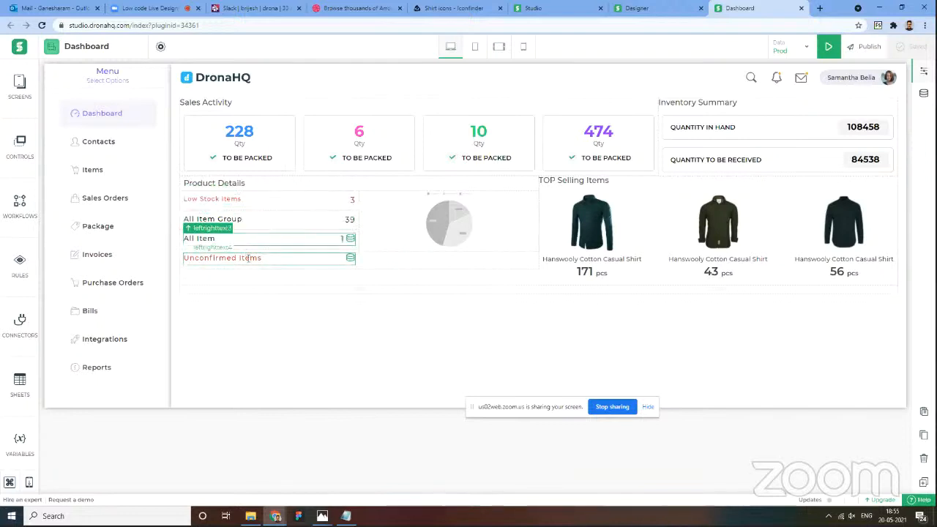
pyautogui.click(241, 259)
pyautogui.click(326, 206)
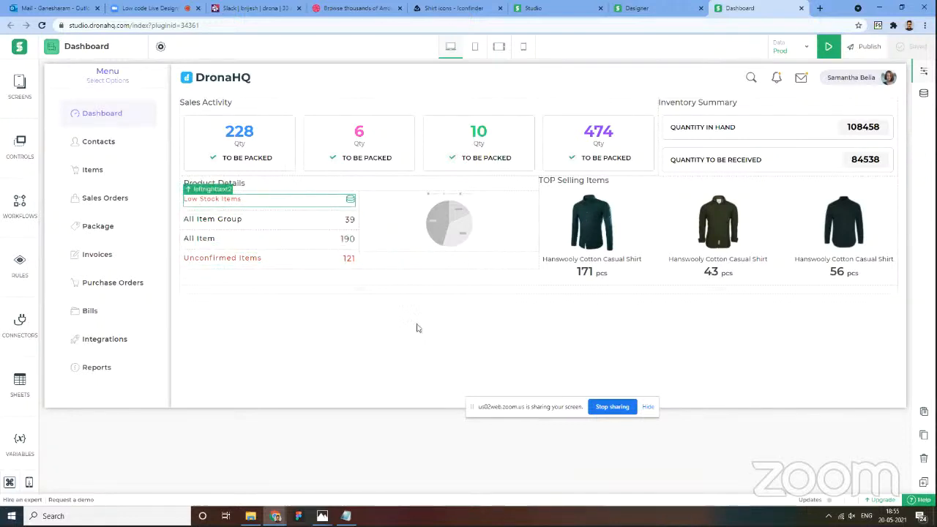
pyautogui.click(439, 291)
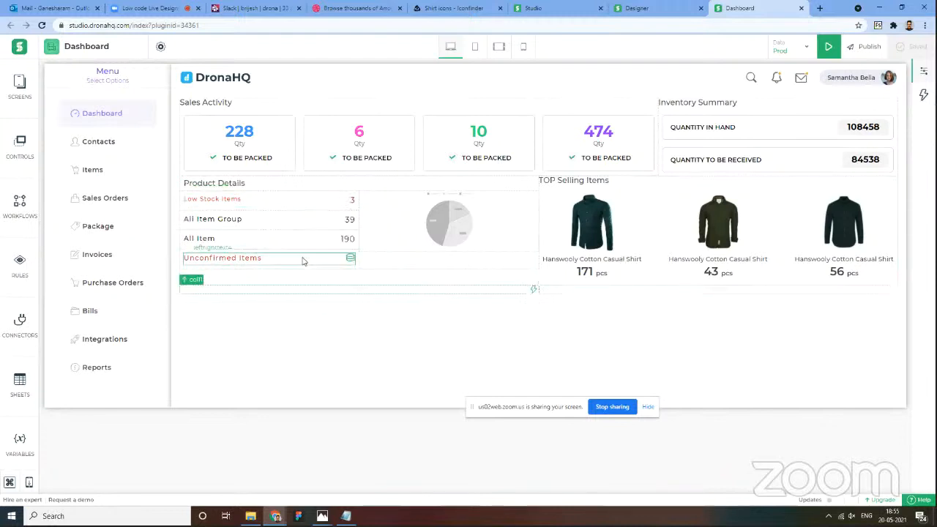
# Step: Inspect the data binding sources available for left_text of the Low Stock Items row
pyautogui.click(252, 200)
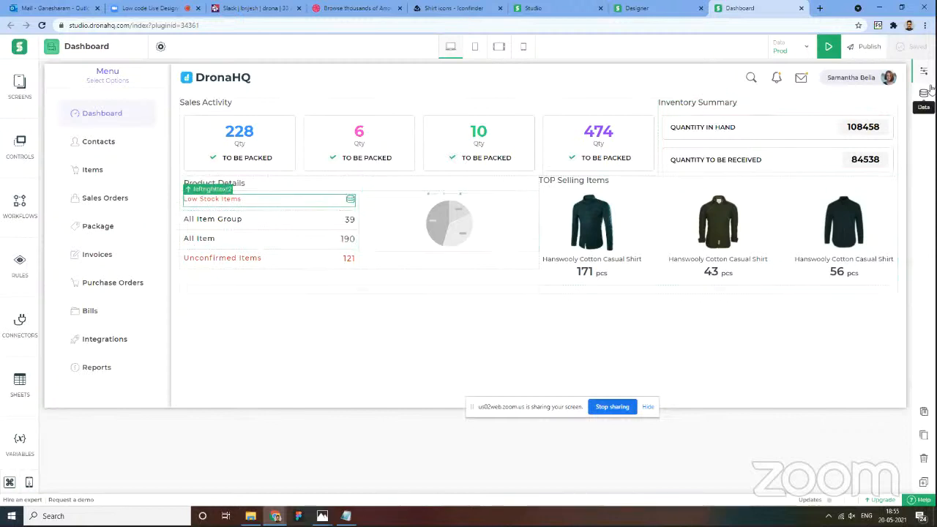
pyautogui.click(924, 93)
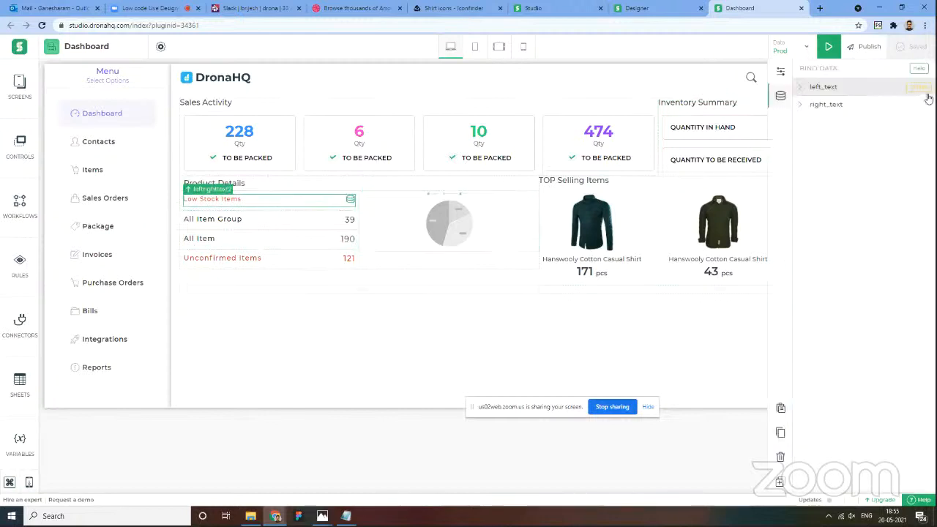
pyautogui.click(803, 88)
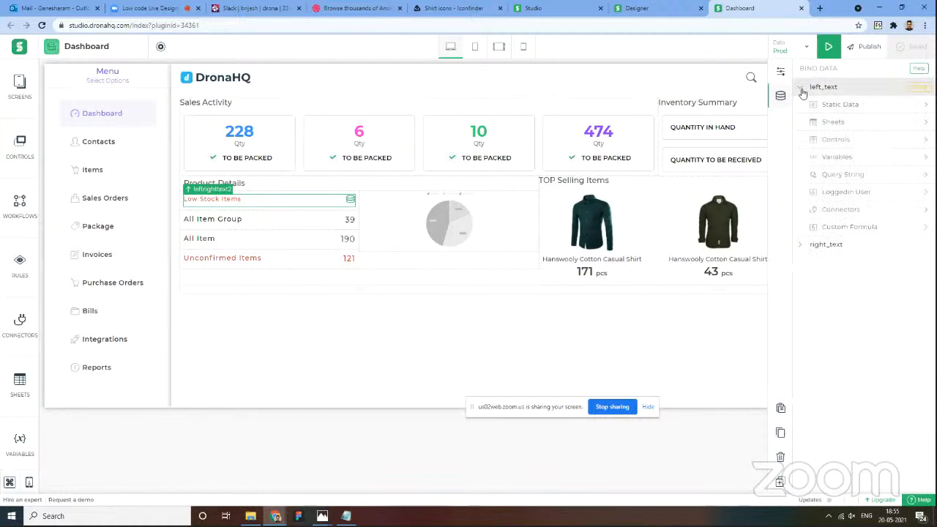
pyautogui.click(803, 91)
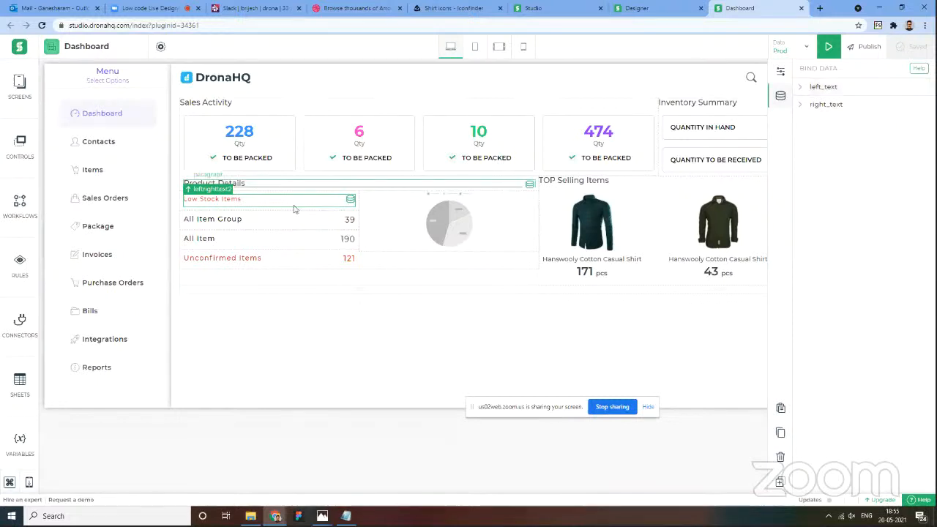
# Step: Set the desktop width of the menu 2 screen to 30 %
pyautogui.click(22, 148)
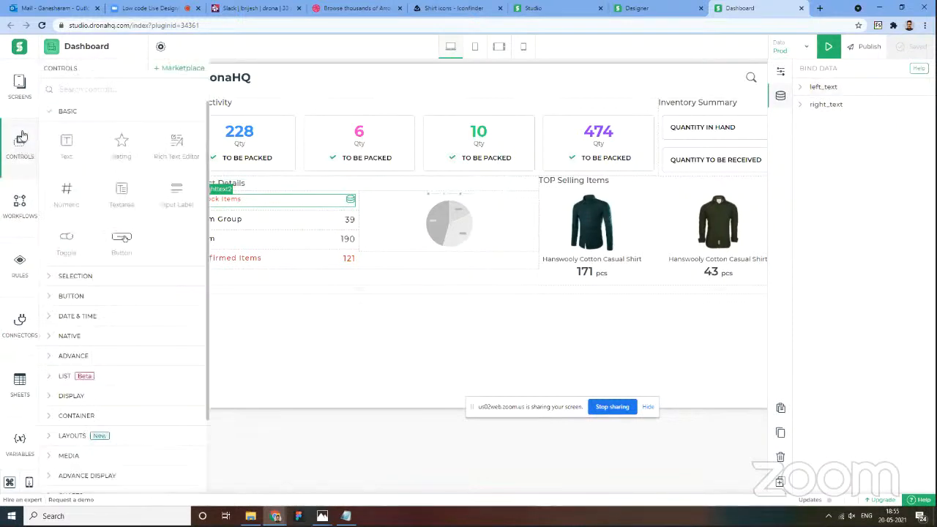
pyautogui.click(18, 91)
pyautogui.click(106, 134)
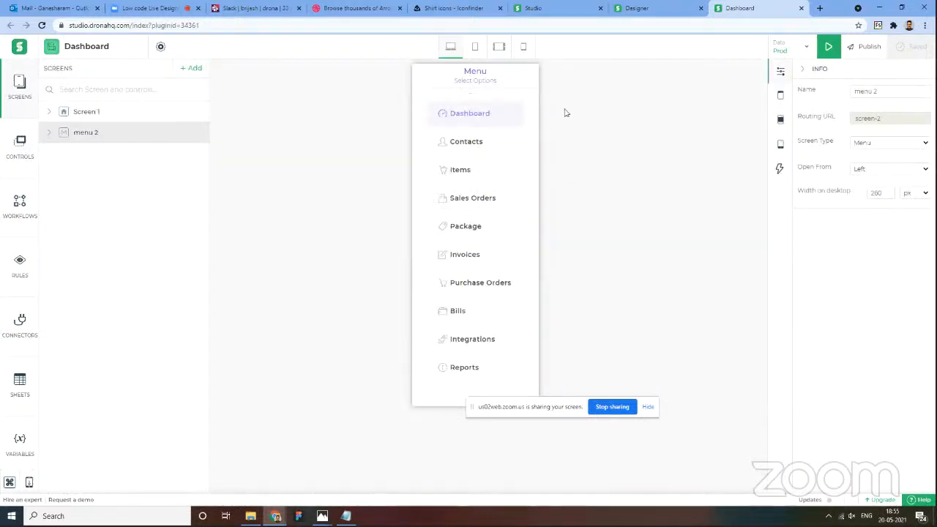
pyautogui.click(885, 191)
pyautogui.click(921, 194)
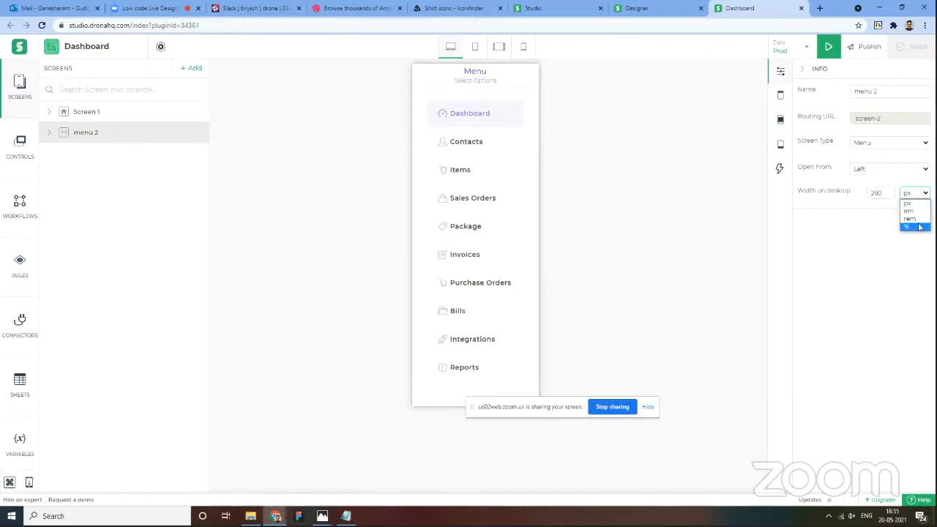
pyautogui.click(920, 227)
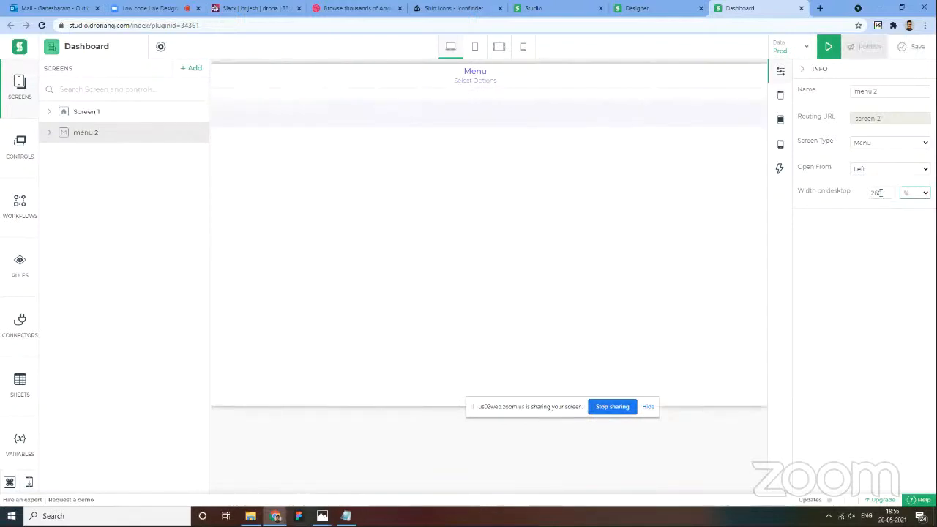
pyautogui.moveTo(892, 193); pyautogui.dragTo(849, 195)
pyautogui.write('30')
pyautogui.click(891, 225)
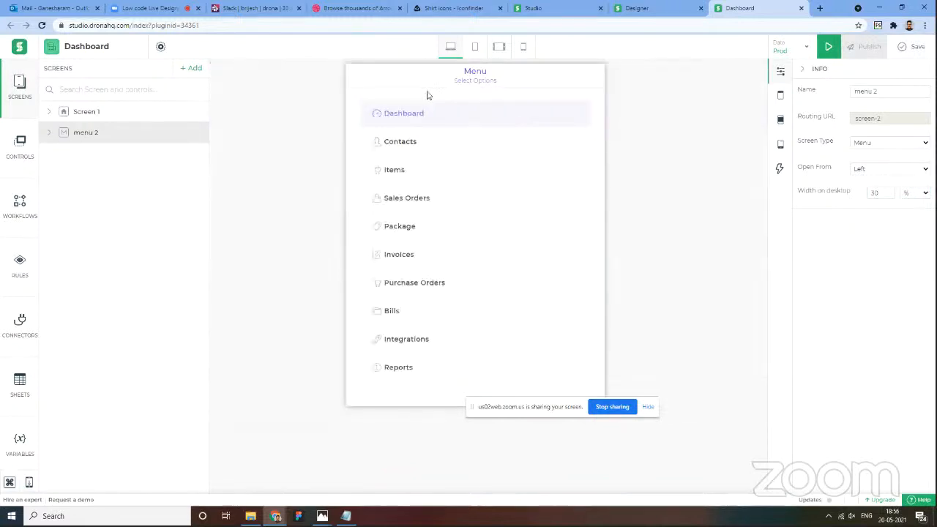
# Step: Compare how Screen 1 and its sticky menu lay out in the desktop, tablet and mobile landscape views
pyautogui.click(110, 116)
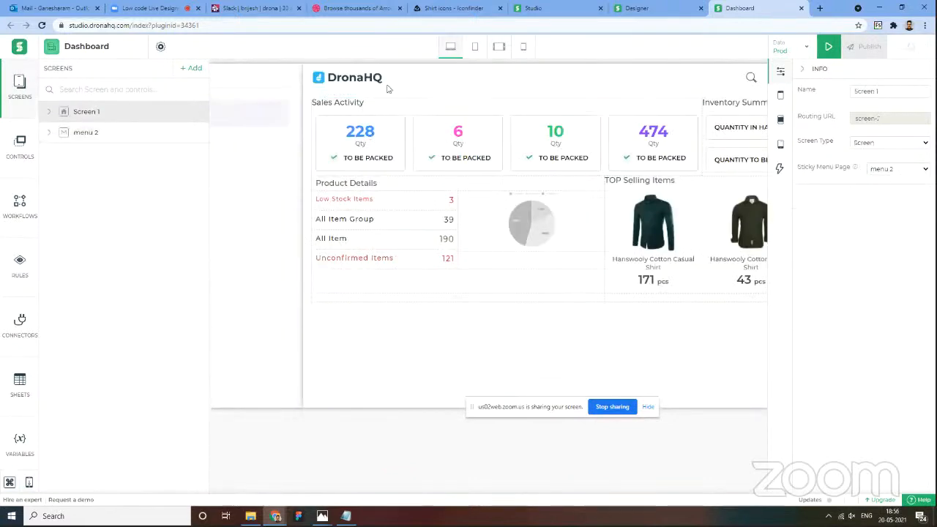
pyautogui.click(475, 47)
pyautogui.click(499, 46)
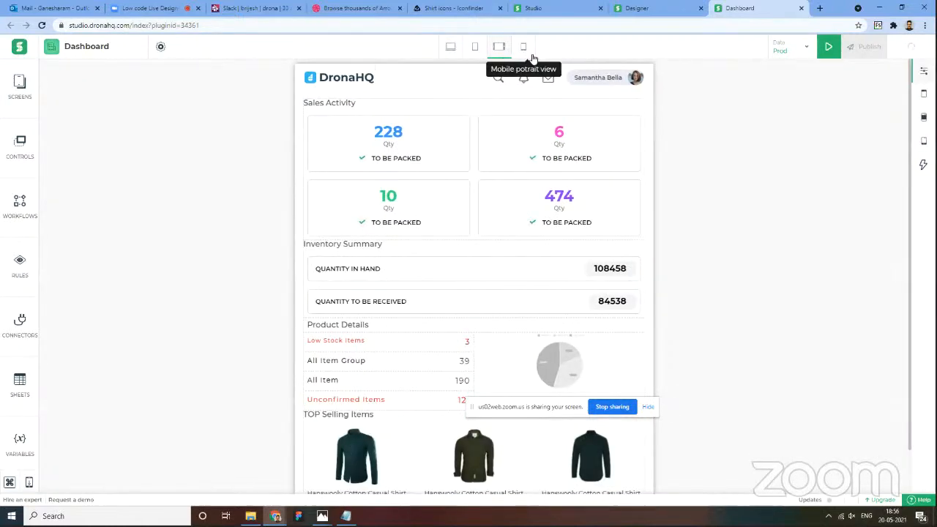
pyautogui.click(475, 47)
pyautogui.click(450, 47)
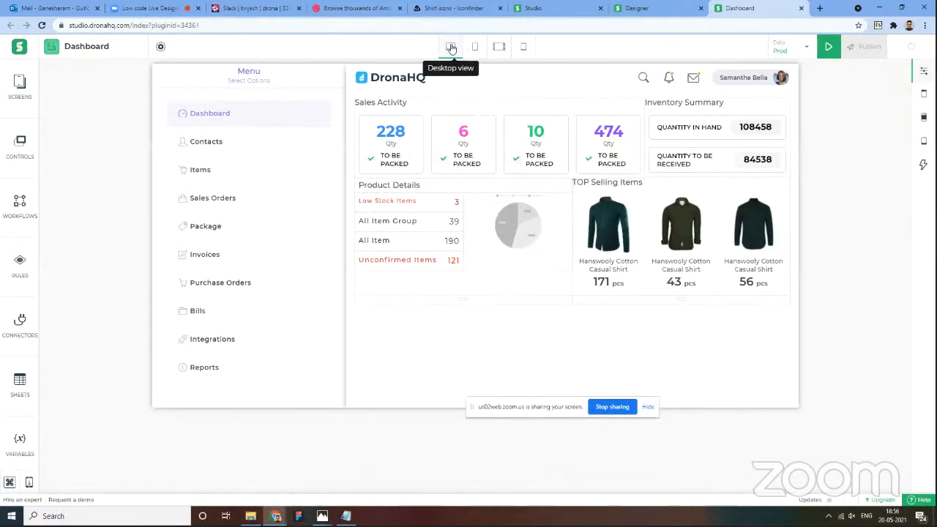
pyautogui.click(475, 47)
pyautogui.click(451, 47)
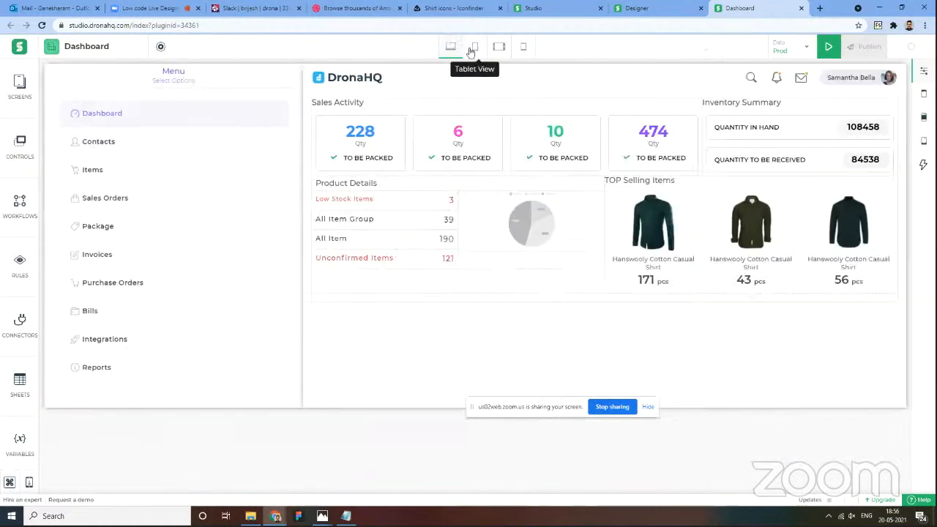
pyautogui.click(475, 47)
pyautogui.click(18, 141)
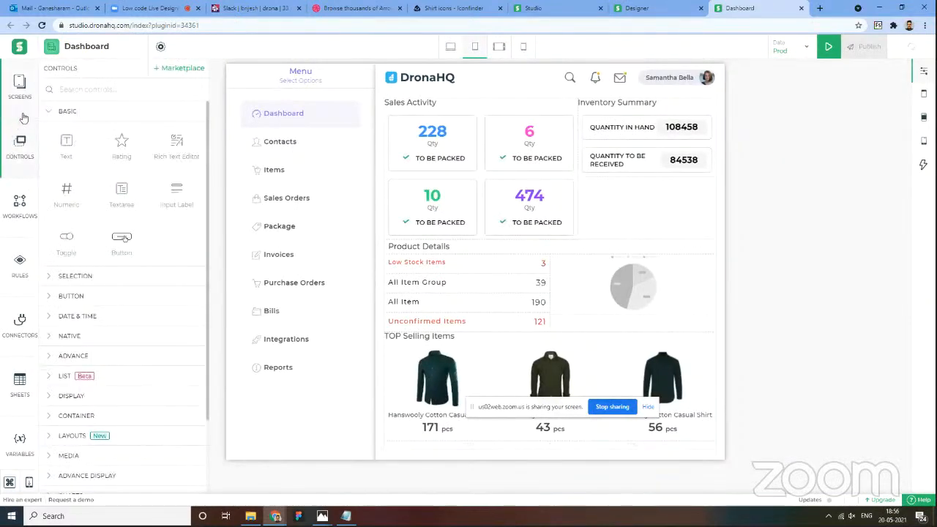
# Step: Set the desktop width of the menu 2 screen to 260 px
pyautogui.click(22, 115)
pyautogui.click(90, 130)
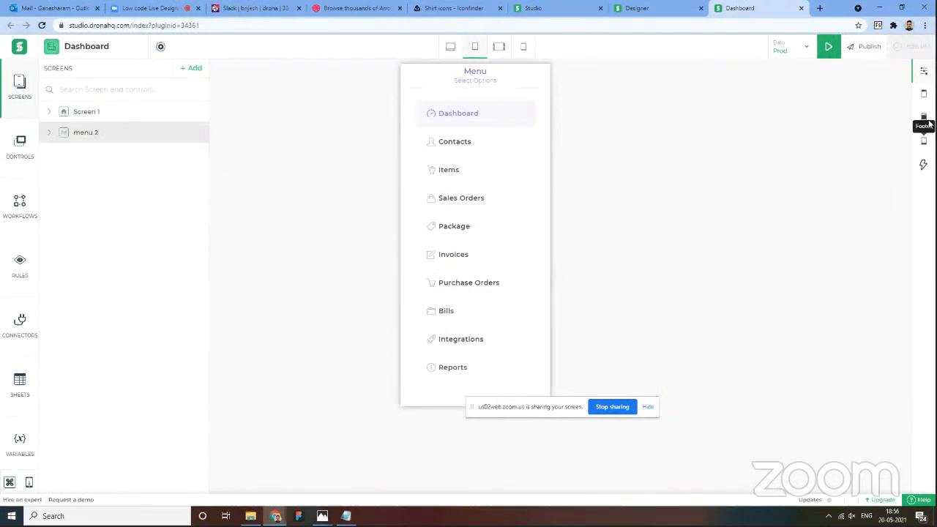
pyautogui.click(925, 72)
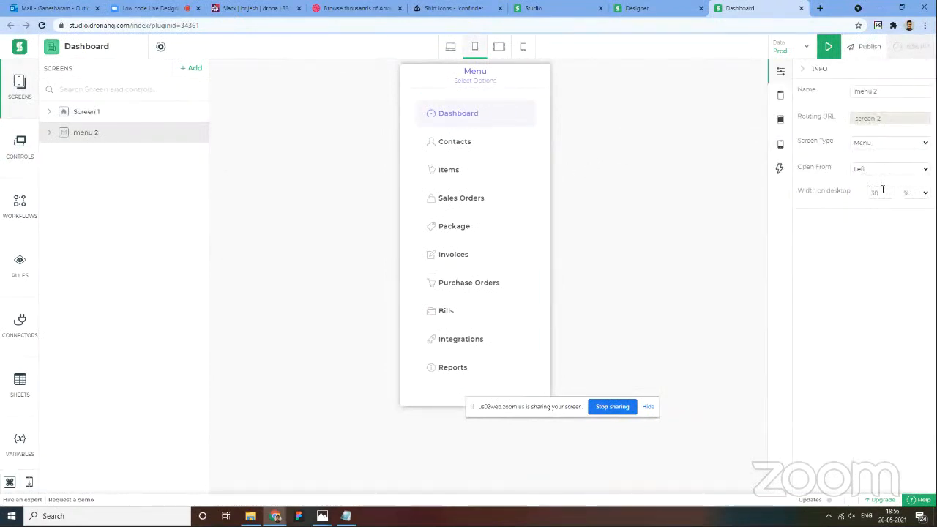
pyautogui.click(869, 192)
pyautogui.write('260')
pyautogui.click(919, 193)
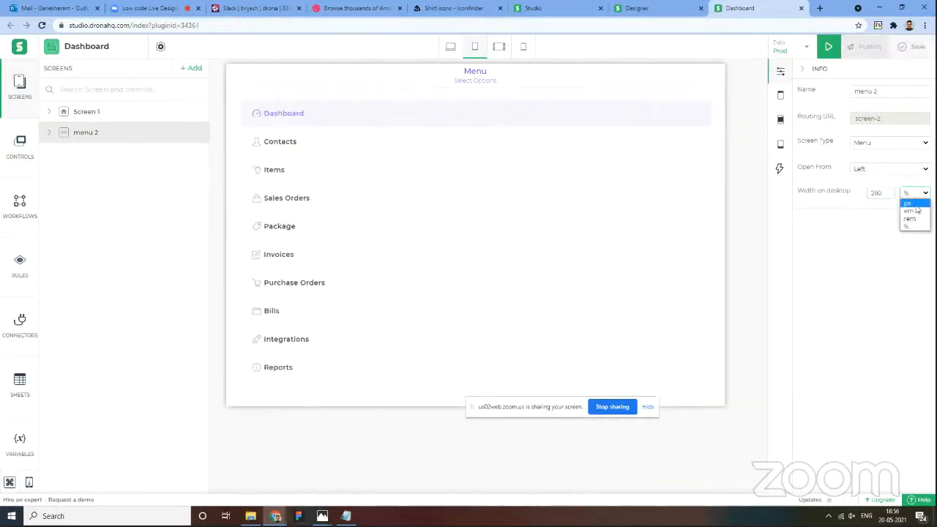
pyautogui.click(913, 205)
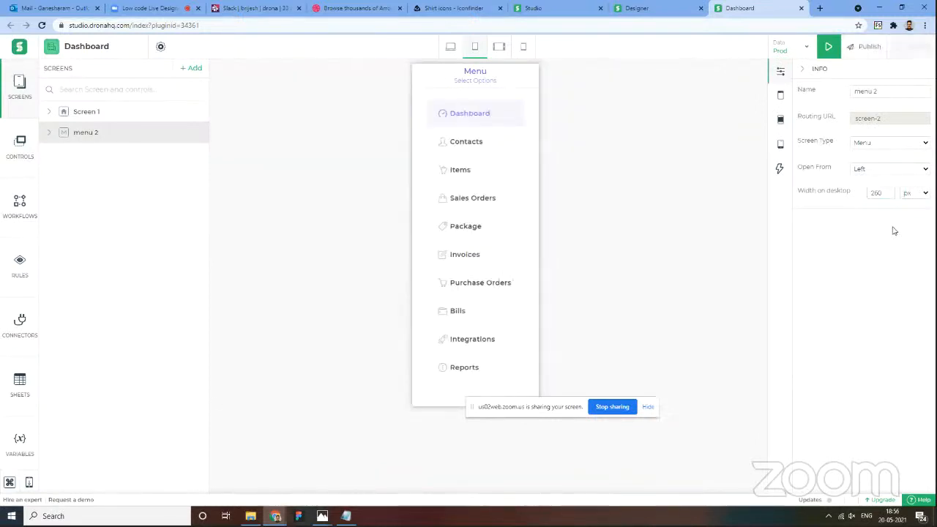
# Step: Review the Open From and Screen Type options of the menu 2 screen, and return to Screen 1
pyautogui.click(884, 171)
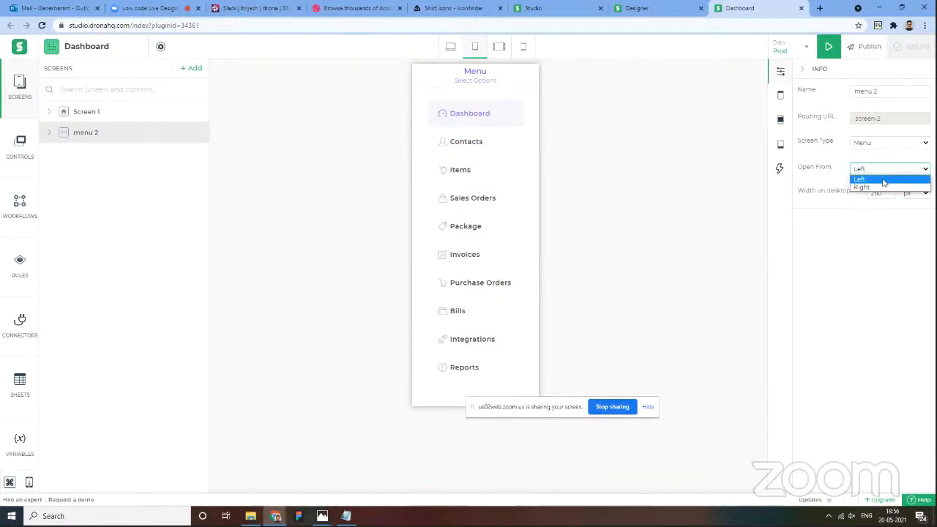
pyautogui.click(886, 154)
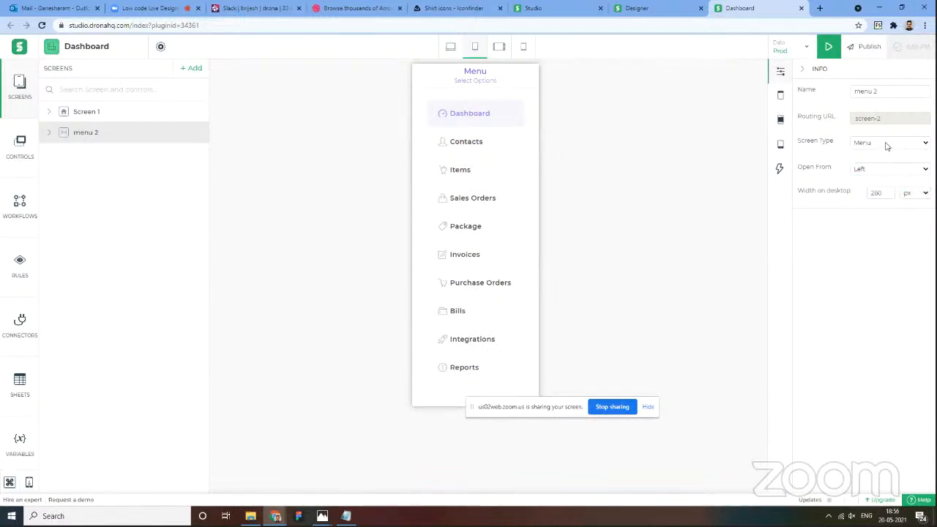
pyautogui.click(887, 144)
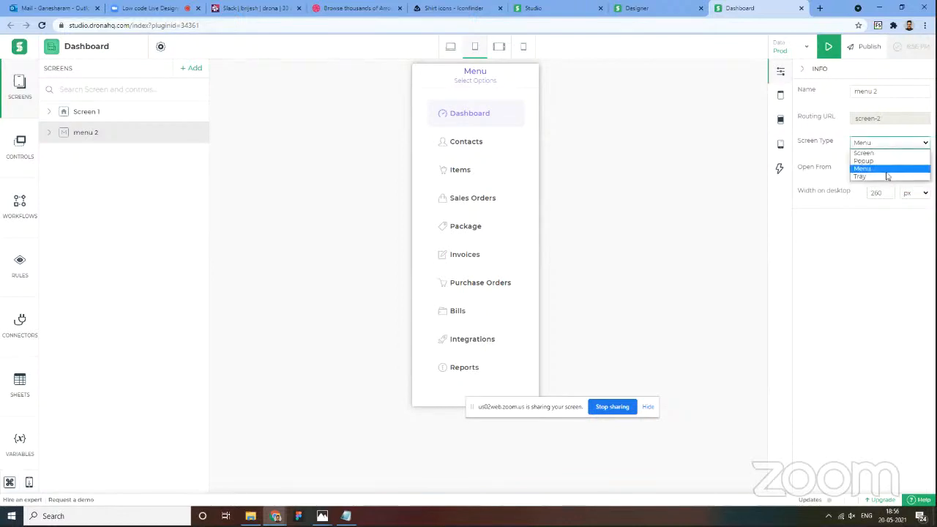
pyautogui.click(614, 175)
pyautogui.click(115, 113)
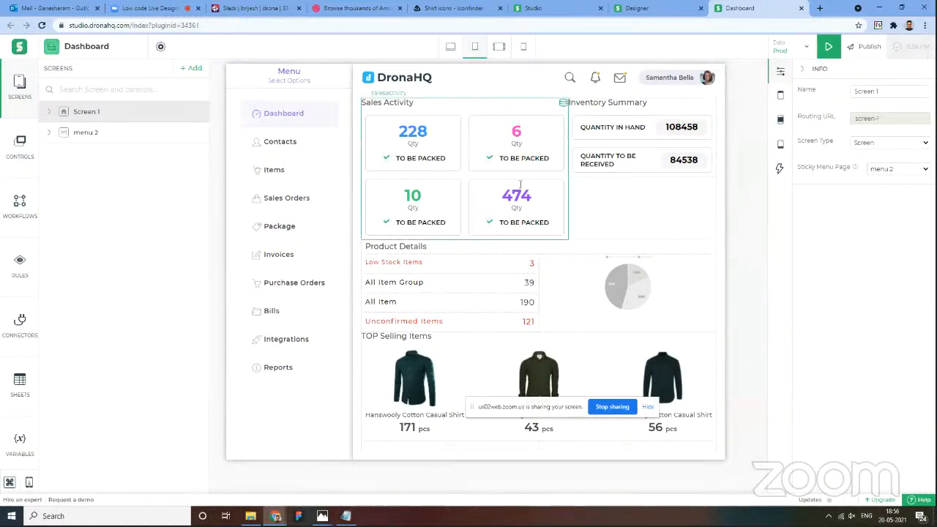
# Step: Check the Zoom meeting chat for questions, return to the dashboard and move the screen-sharing notice off the canvas
pyautogui.click(178, 7)
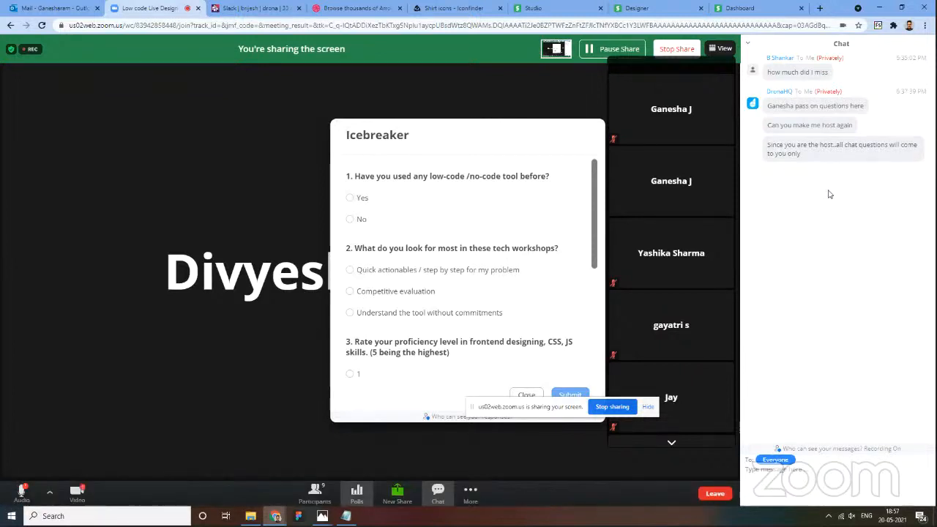
pyautogui.click(740, 8)
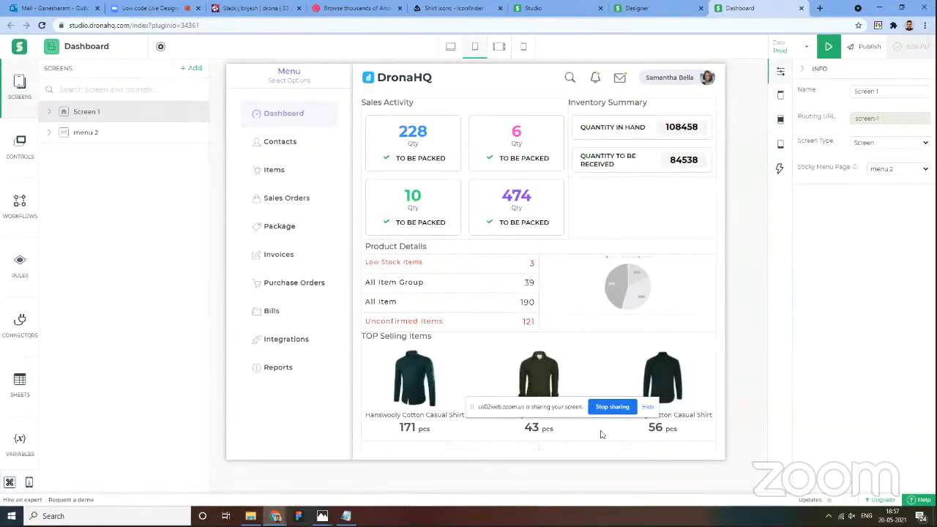
pyautogui.moveTo(471, 407); pyautogui.dragTo(831, 368)
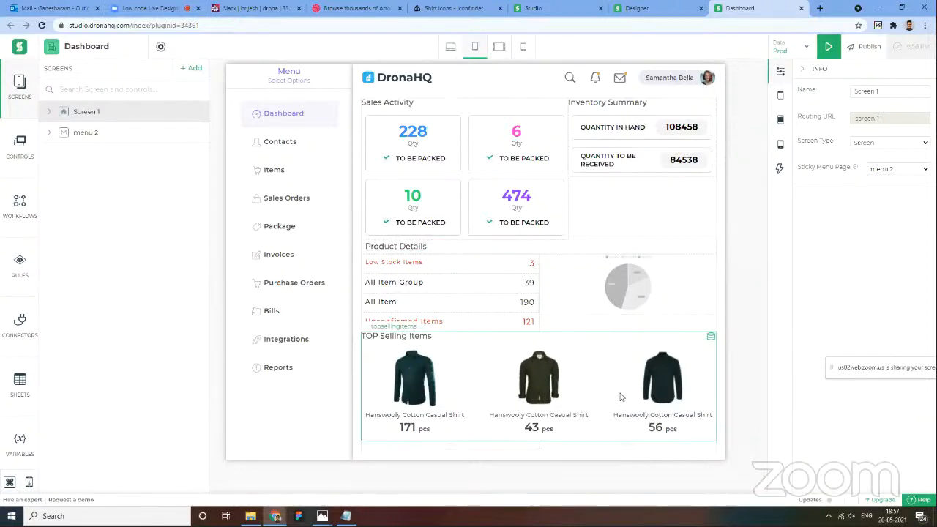
# Step: Find the Table Grid control and place it in the right-hand column below TOP Selling Items
pyautogui.click(521, 447)
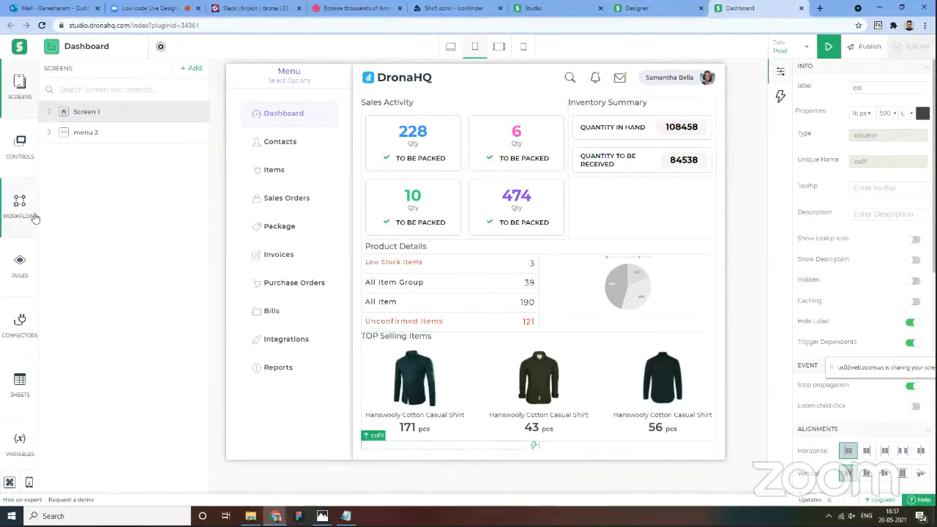
pyautogui.click(22, 169)
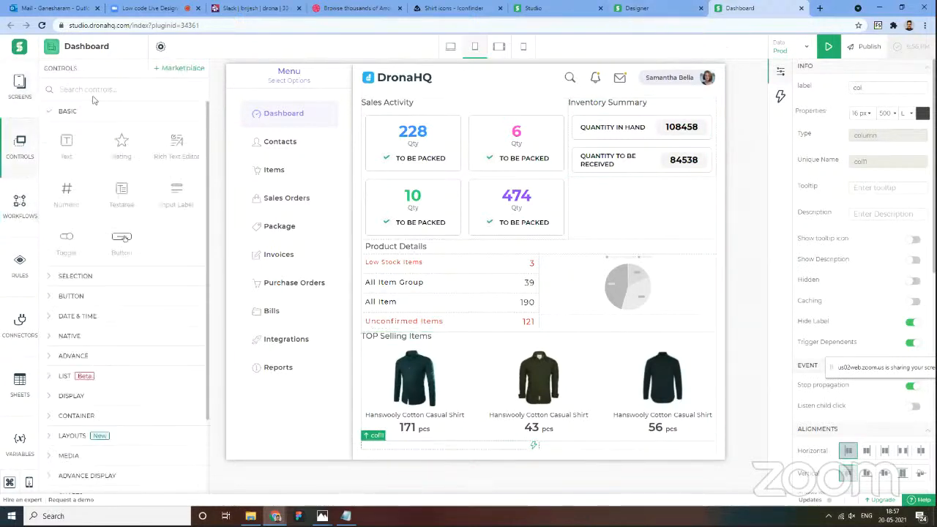
pyautogui.write('ta')
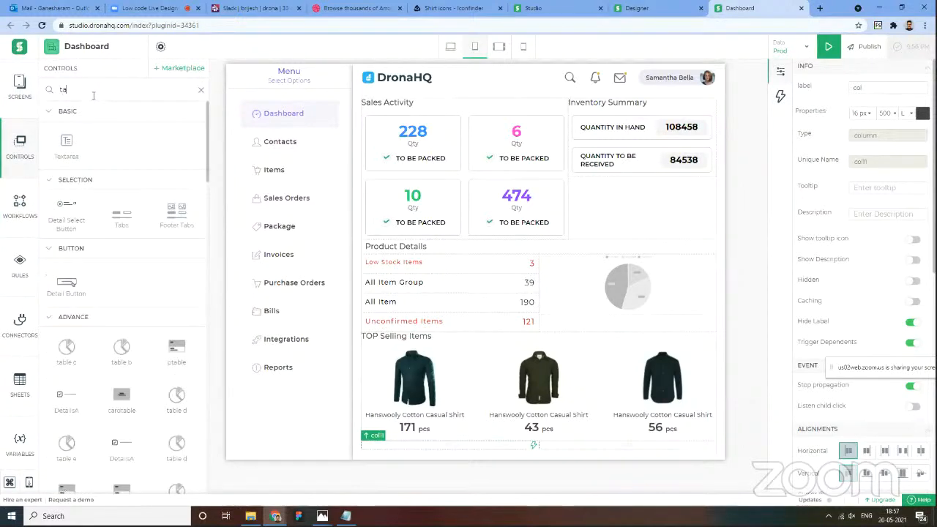
pyautogui.write('ble')
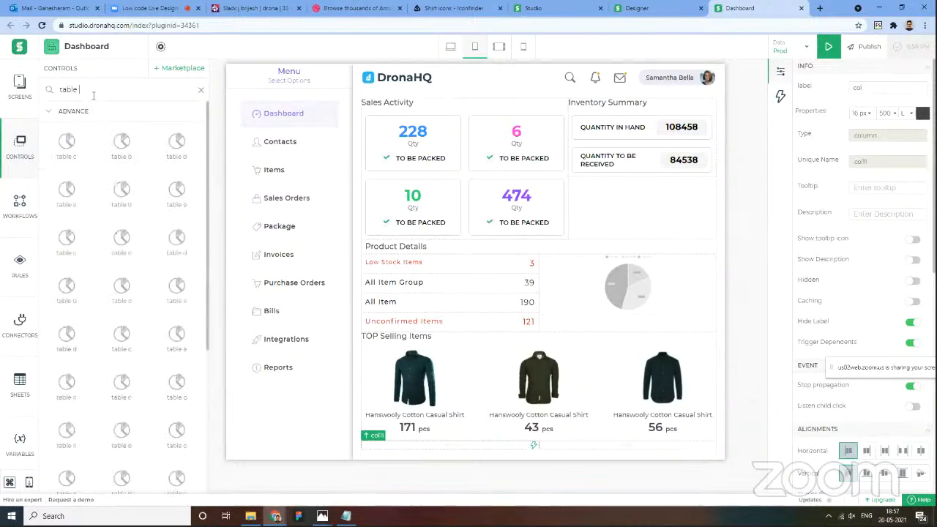
pyautogui.write(' g')
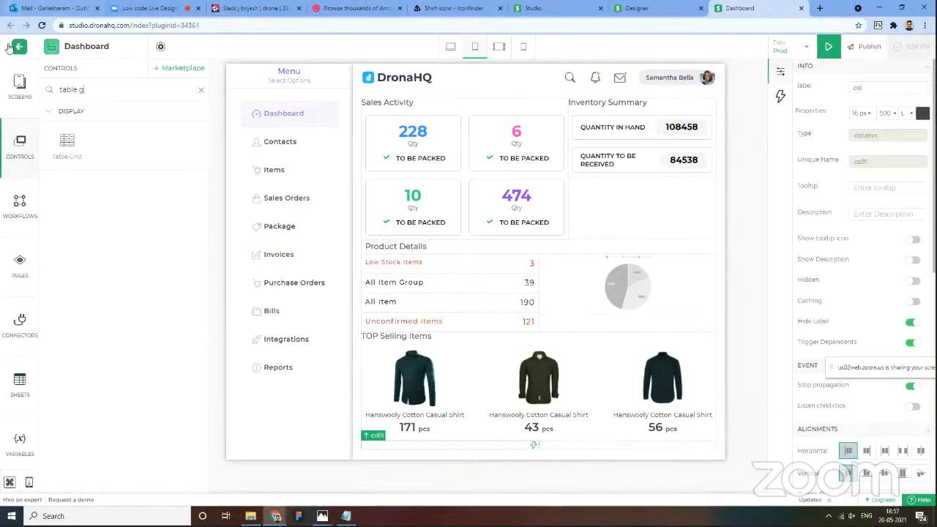
pyautogui.moveTo(66, 143); pyautogui.dragTo(584, 448)
pyautogui.moveTo(613, 331); pyautogui.dragTo(627, 299)
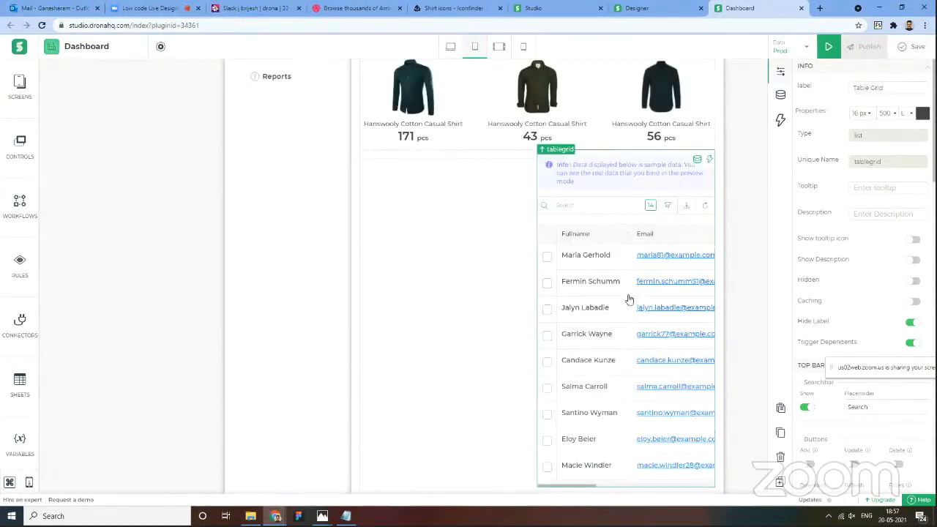
pyautogui.scroll(-4, 628, 300)
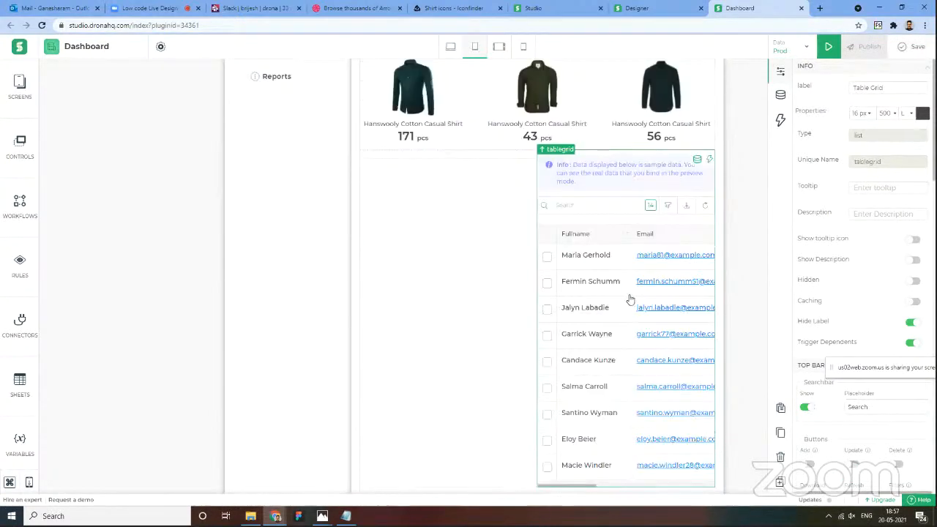
# Step: Copy the Direct sales JSON array from the dashboard notes in Notepad and return to the Studio
pyautogui.click(347, 516)
pyautogui.moveTo(549, 365); pyautogui.dragTo(509, 365)
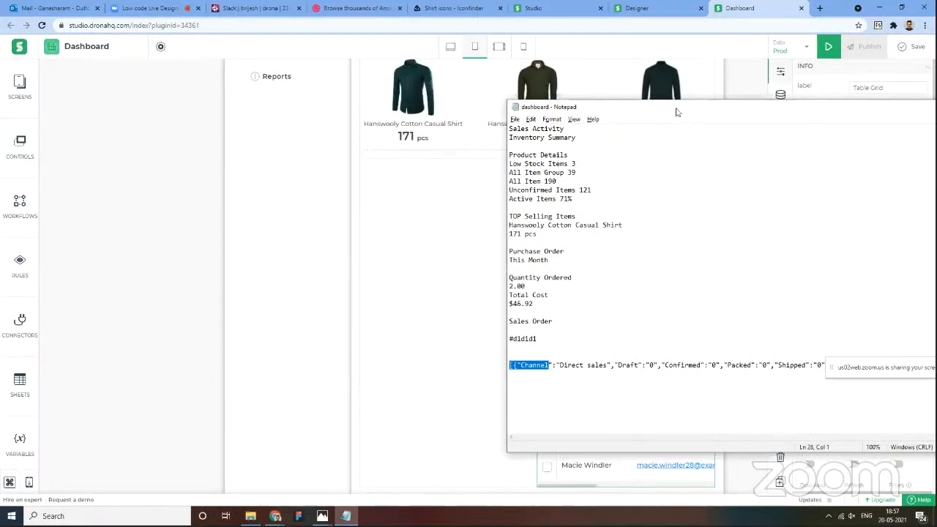
pyautogui.moveTo(678, 108); pyautogui.dragTo(531, 90)
pyautogui.moveTo(688, 349); pyautogui.dragTo(354, 347)
pyautogui.hotkey('ctrl', 'c')
pyautogui.hotkey('alt', 'Tab')
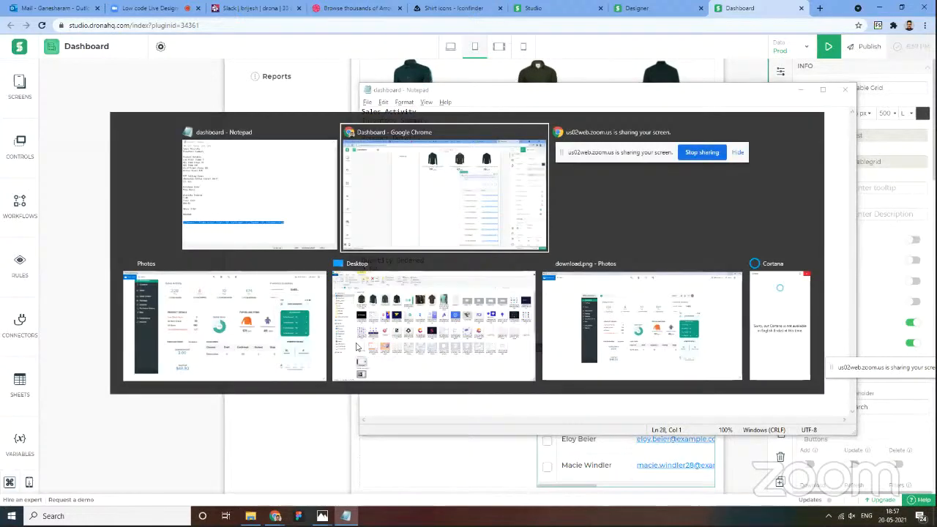
# Step: Bind the Table Grid to a custom formula containing the copied Direct sales JSON, then save and validate it
pyautogui.click(781, 99)
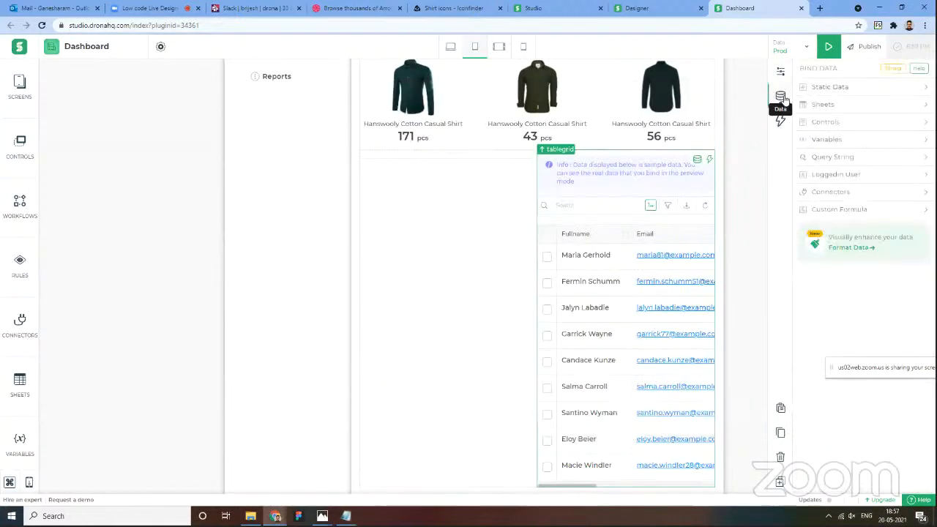
pyautogui.click(888, 214)
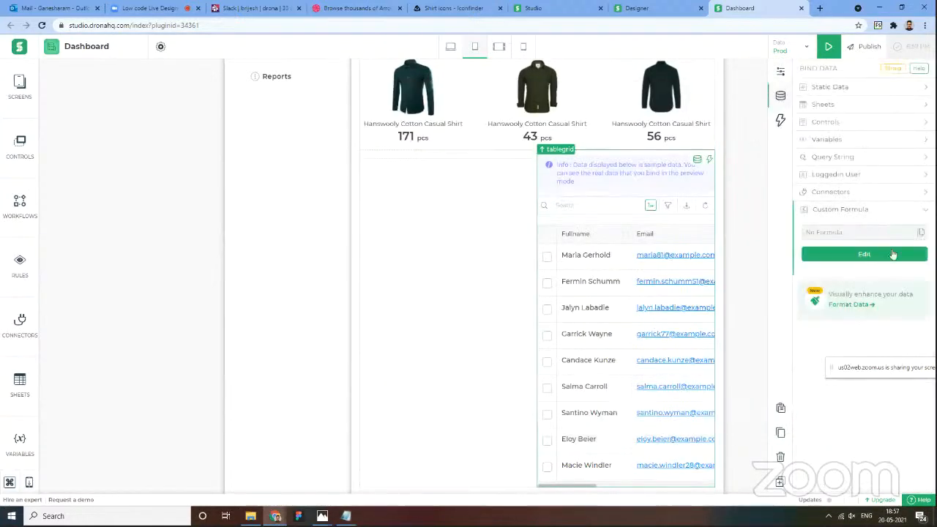
pyautogui.click(891, 254)
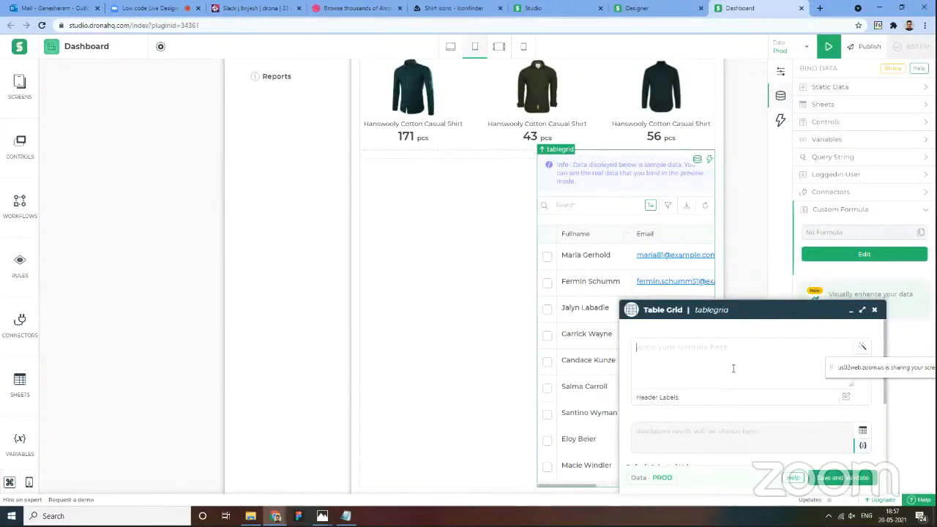
pyautogui.hotkey('ctrl', 'v')
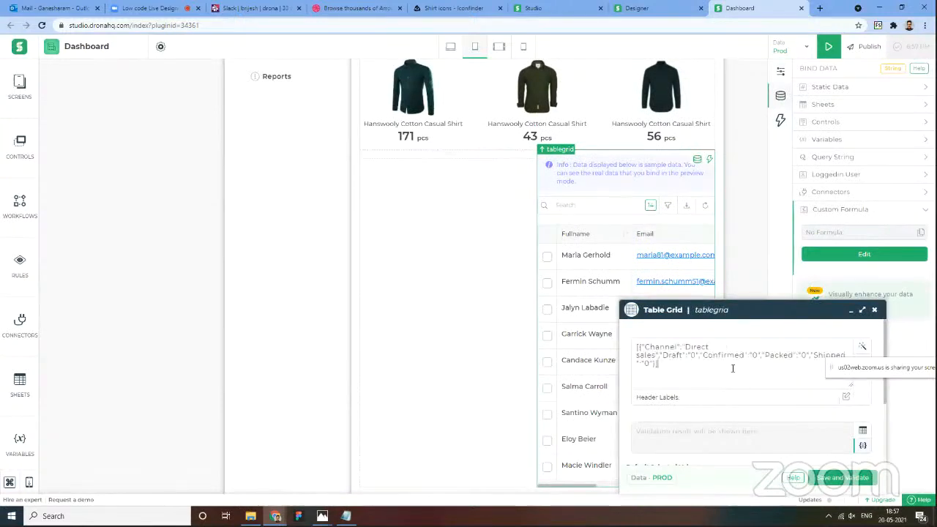
pyautogui.click(823, 478)
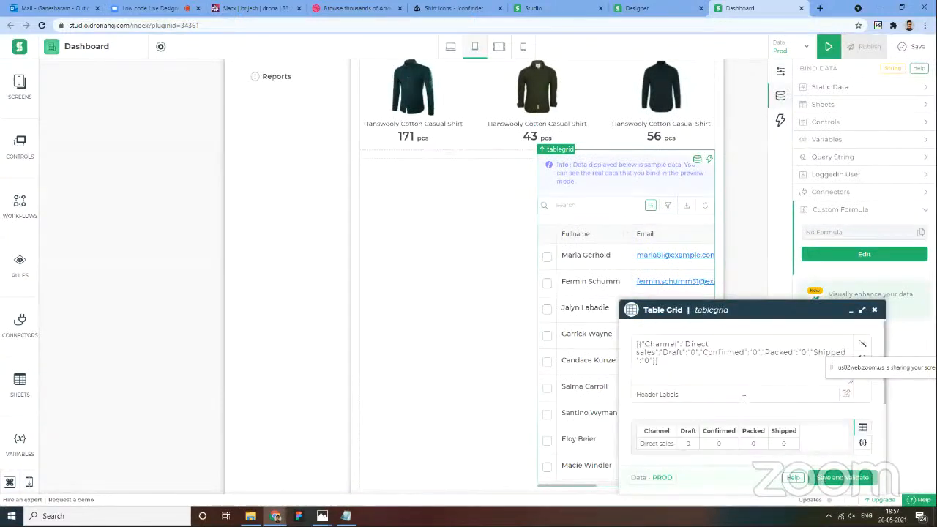
# Step: Enlarge the Table Grid's formula editor and compare the validation result in its JSON and table views
pyautogui.tripleClick(654, 368)
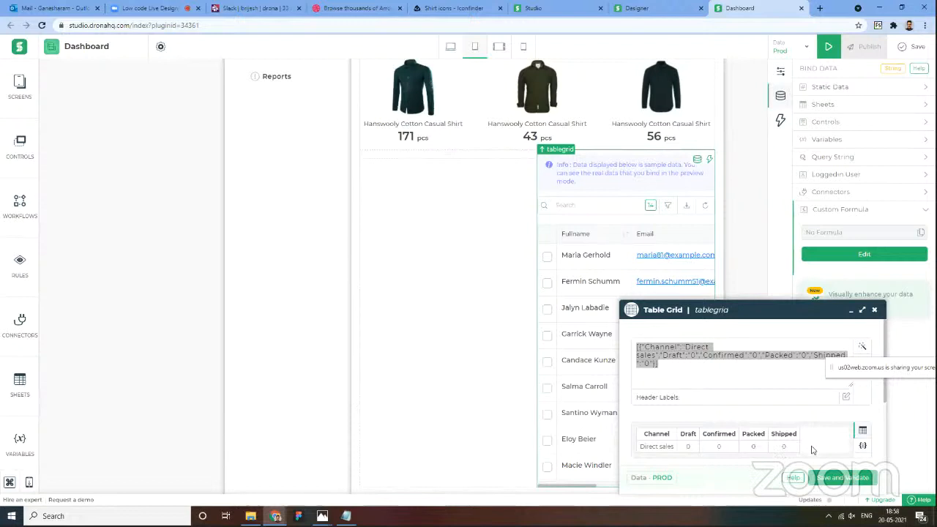
pyautogui.click(863, 309)
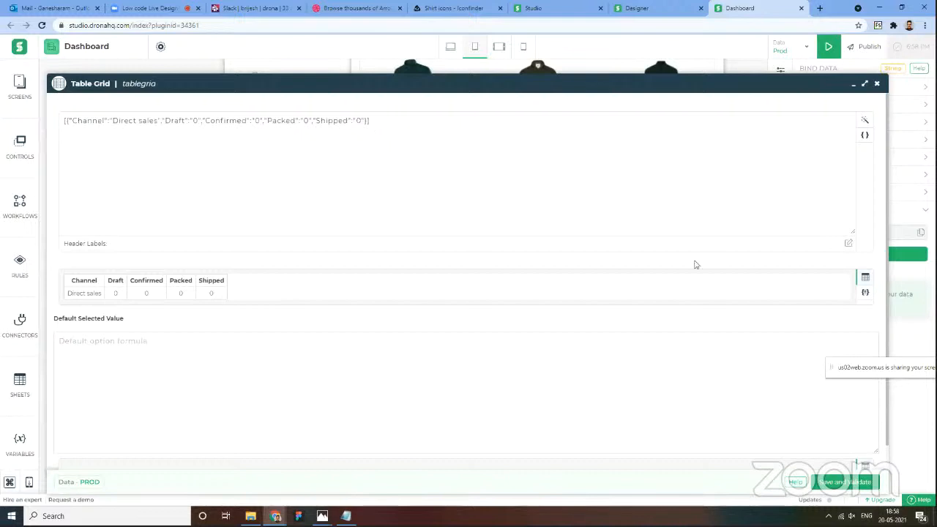
pyautogui.click(864, 292)
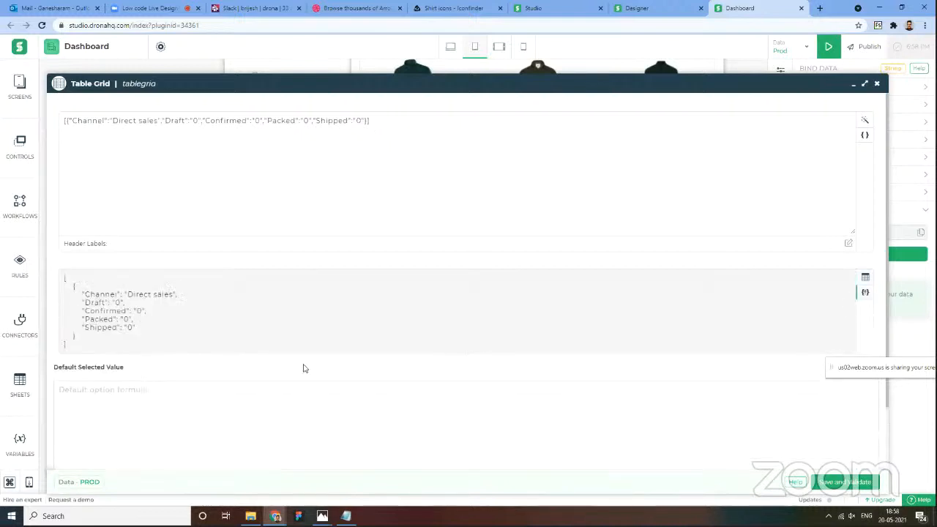
pyautogui.click(864, 277)
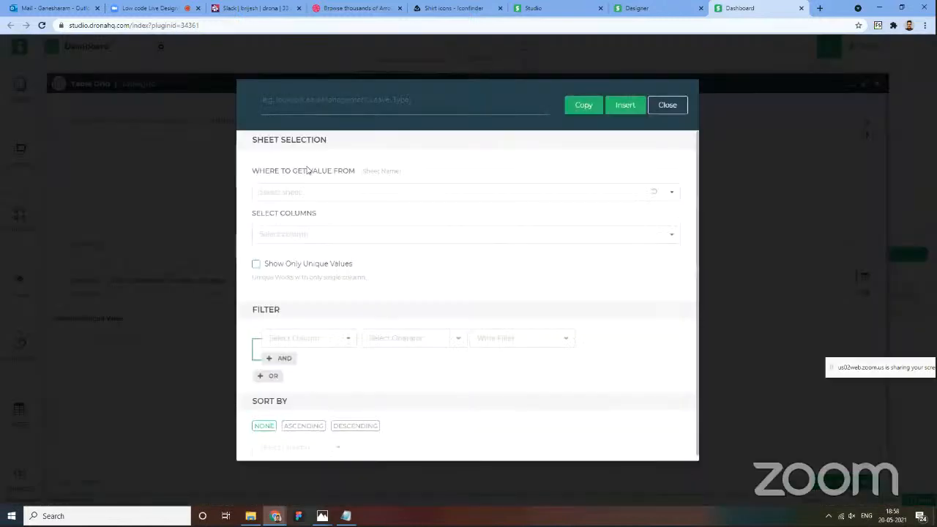
# Step: Try the sheet query builder with CapexTaTDetails as the source sheet, and close it without inserting a query
pyautogui.click(274, 194)
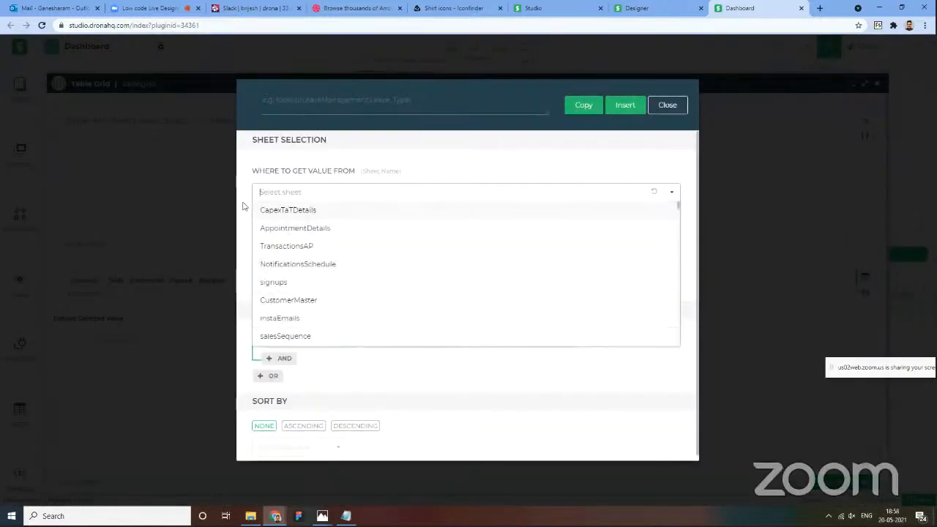
pyautogui.click(252, 209)
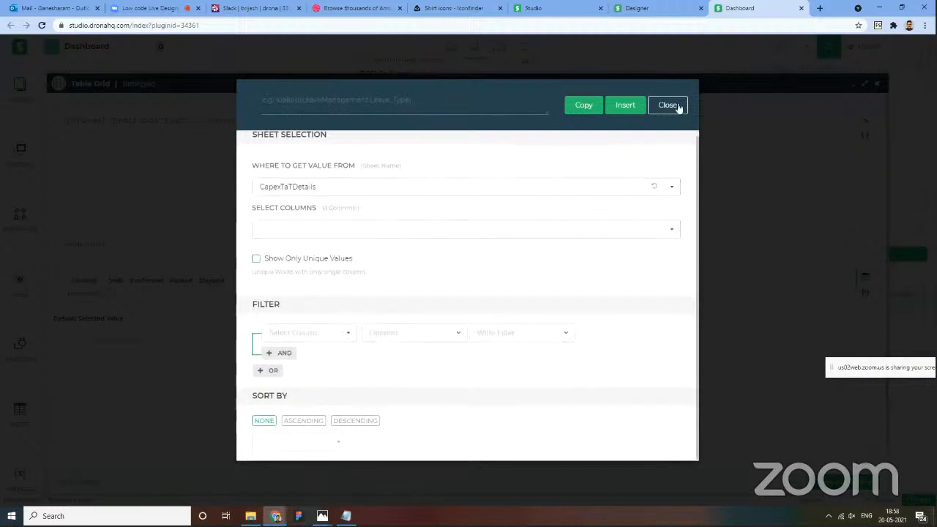
pyautogui.click(668, 106)
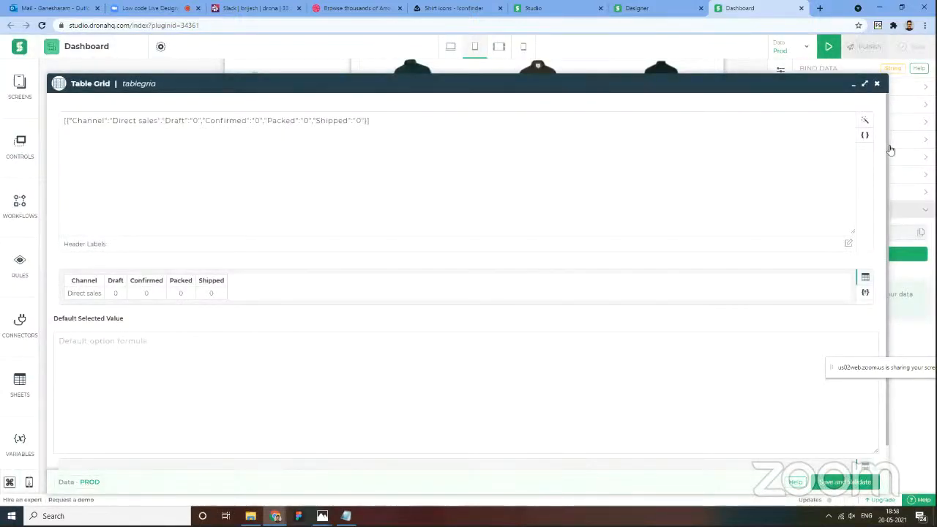
# Step: Close the formula editor and preview the app to examine the Table Grid below TOP Selling Items
pyautogui.click(876, 83)
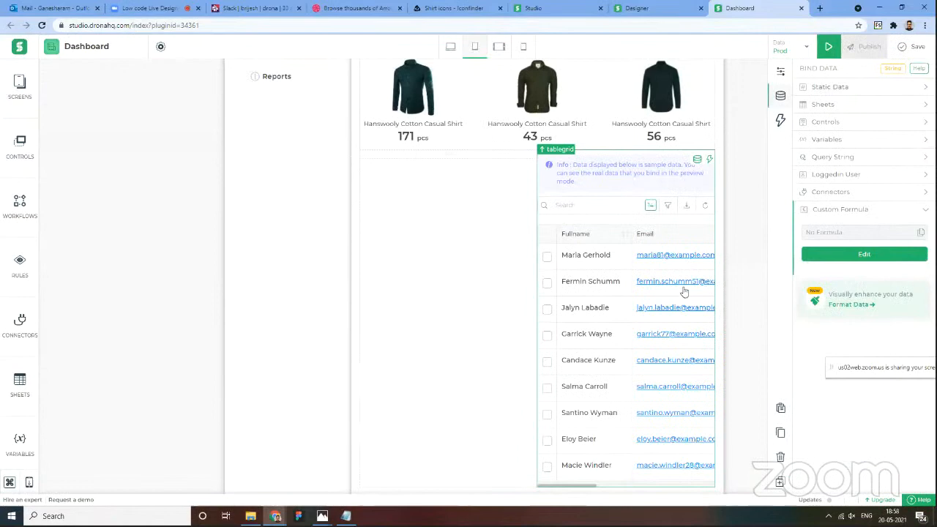
pyautogui.click(828, 48)
pyautogui.scroll(-2, 642, 276)
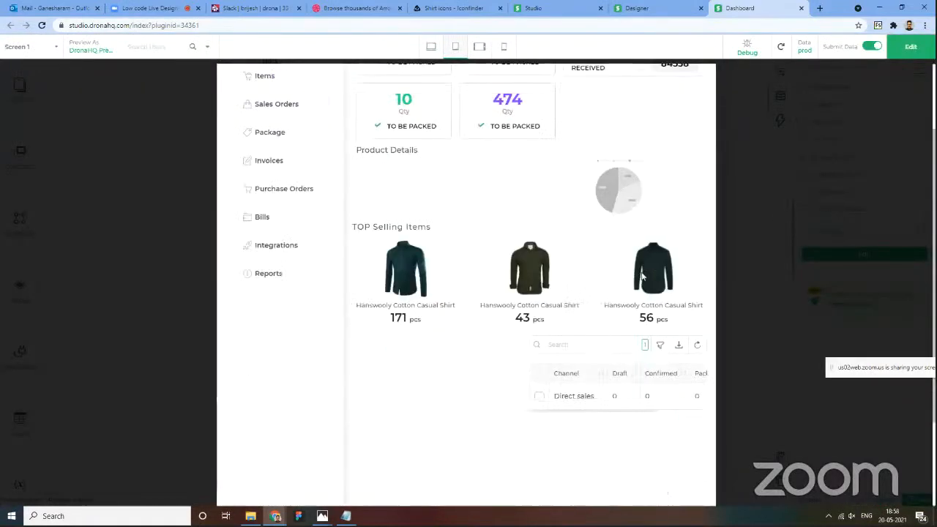
pyautogui.scroll(-1, 642, 276)
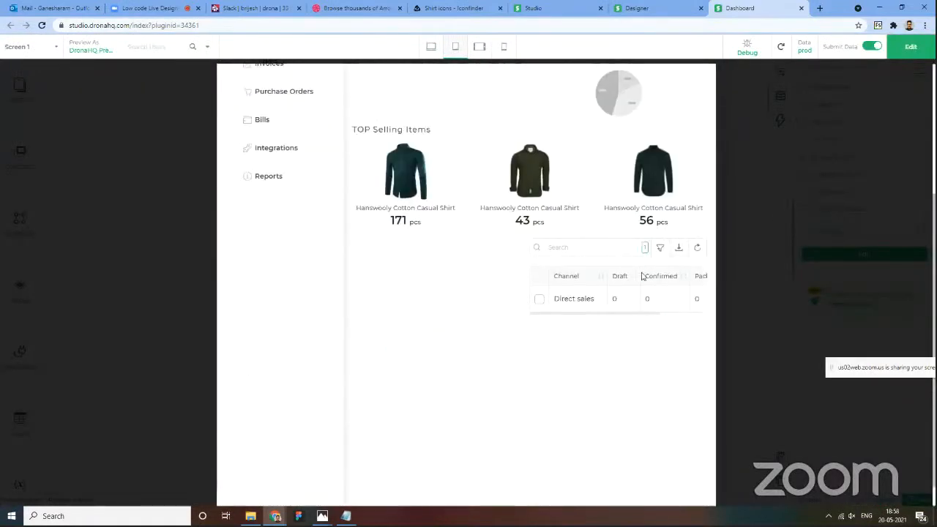
# Step: Examine the preview in the desktop layout, reload it, and return to editing
pyautogui.click(432, 48)
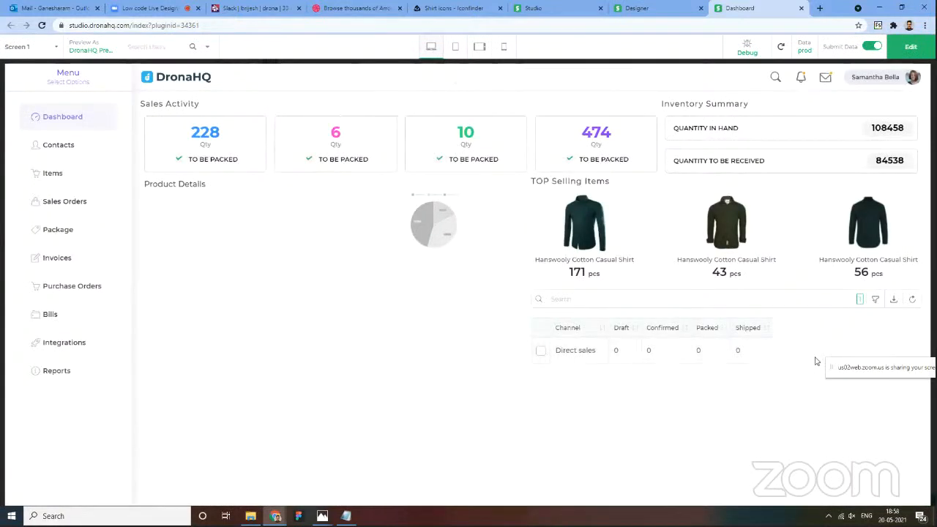
pyautogui.click(780, 46)
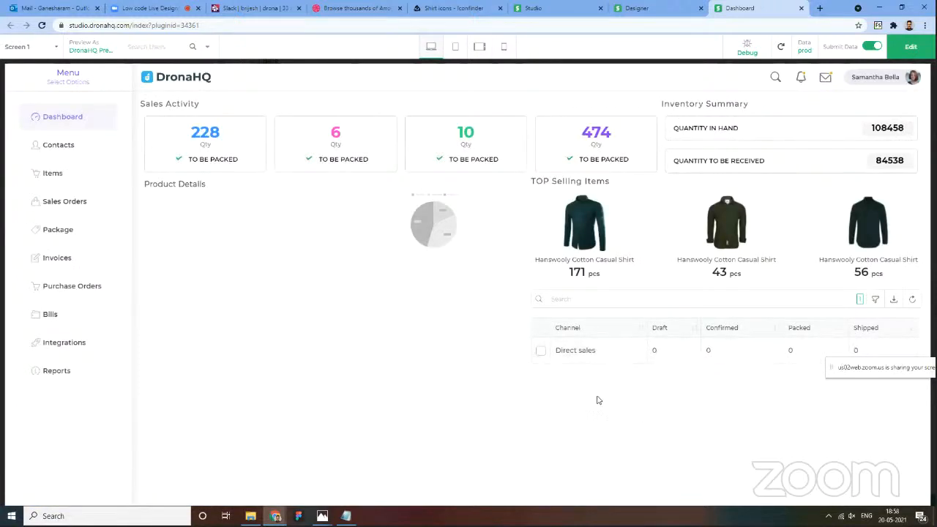
pyautogui.click(912, 52)
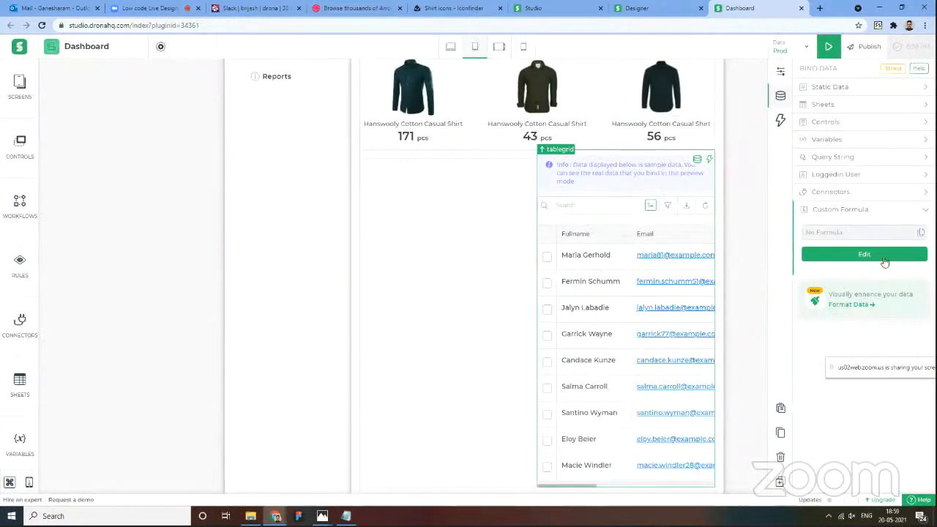
# Step: Turn off the Table Grid's search bar and its Download, Refresh and Filters buttons
pyautogui.click(780, 71)
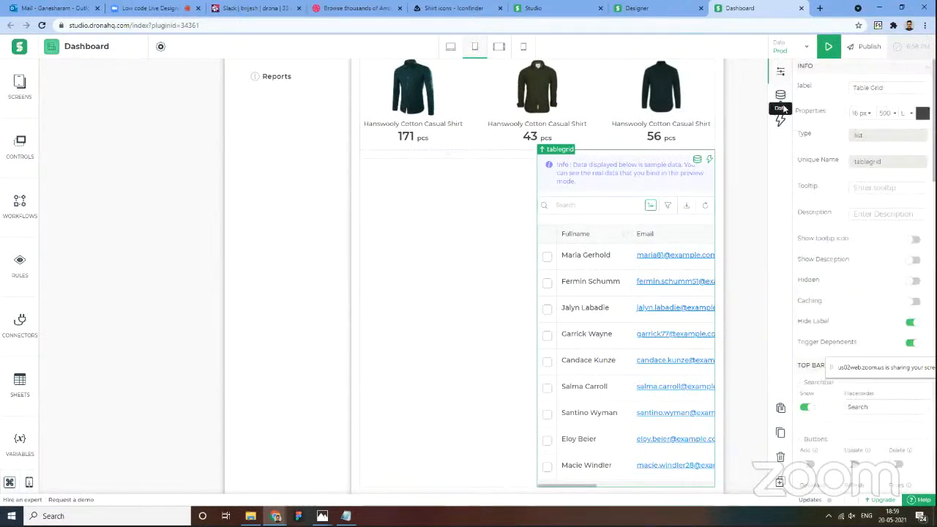
pyautogui.scroll(-3, 846, 295)
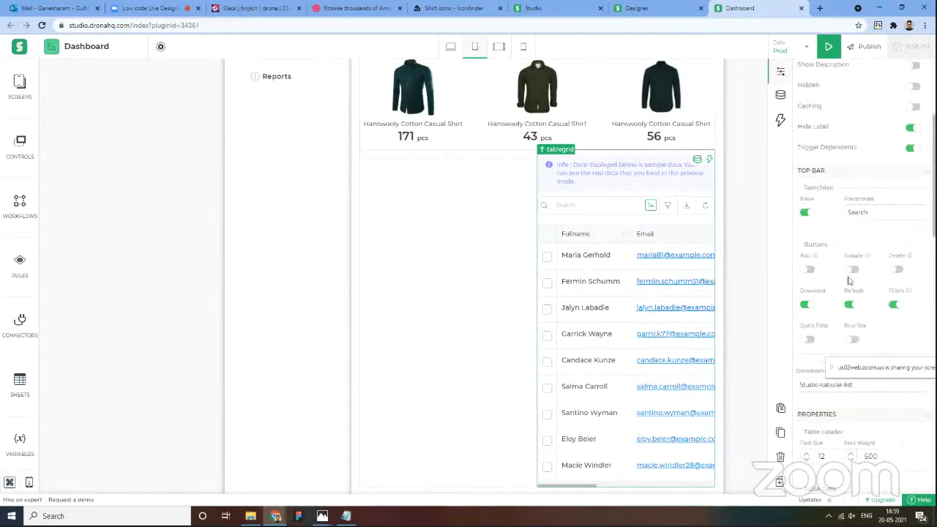
pyautogui.click(805, 213)
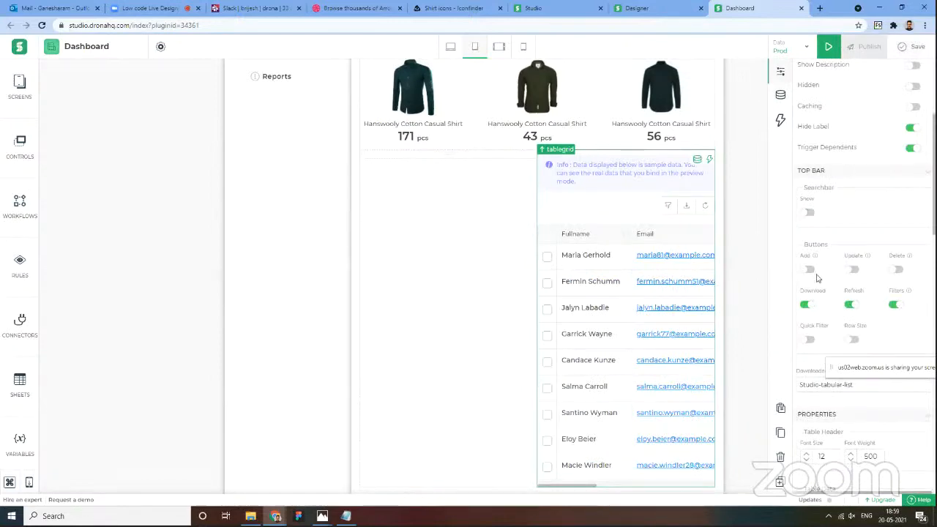
pyautogui.click(807, 306)
pyautogui.click(849, 305)
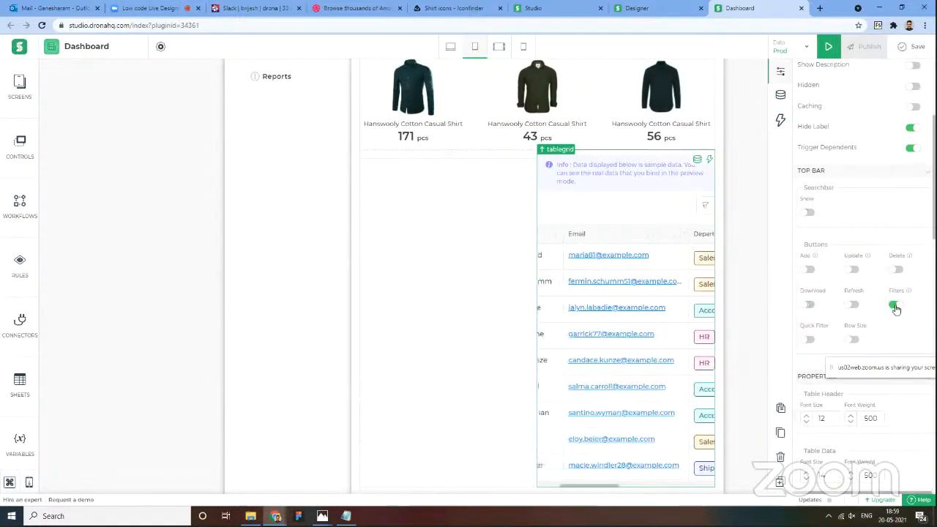
pyautogui.click(894, 305)
# Step: Look through the Table Grid's remaining properties and compare the dashboard layout with the reference image in Photos
pyautogui.scroll(-2, 882, 322)
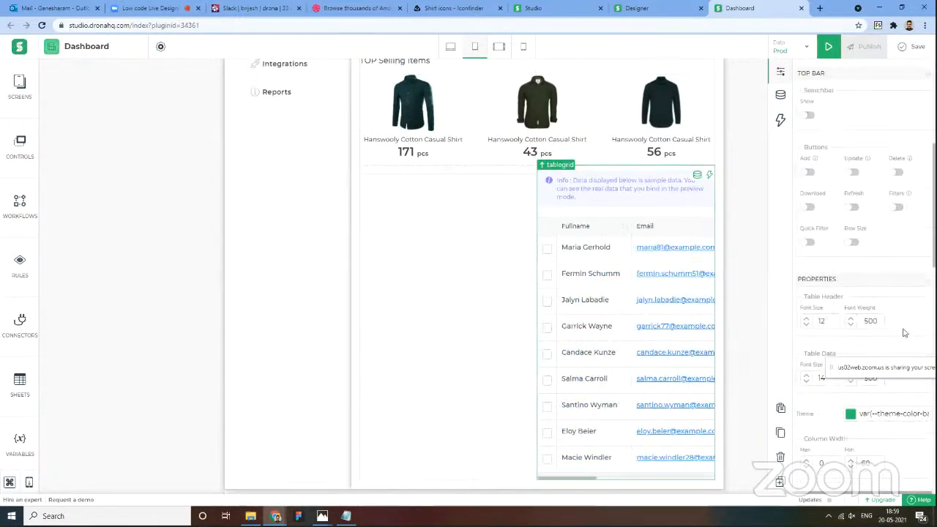
pyautogui.scroll(-2, 903, 331)
pyautogui.hotkey('alt', 'Tab')
pyautogui.hotkey('alt', 'Tab')
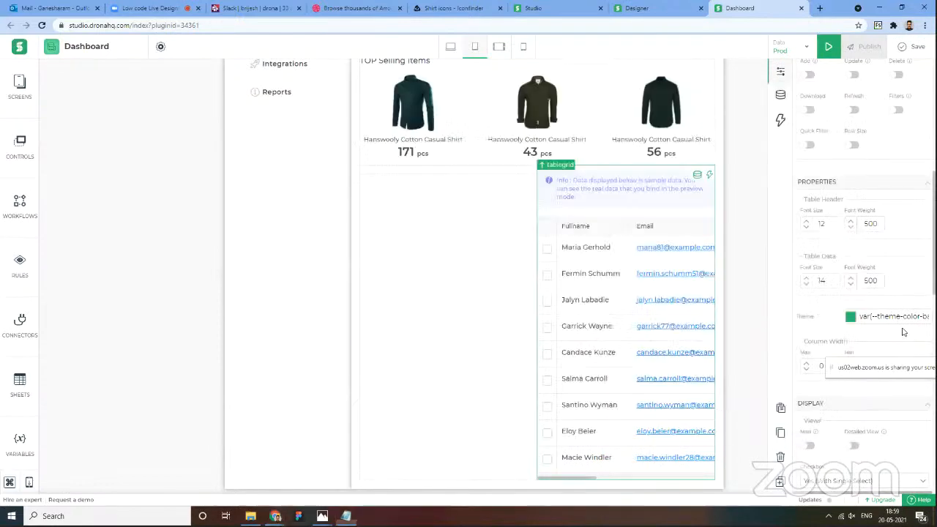
pyautogui.scroll(-6, 893, 315)
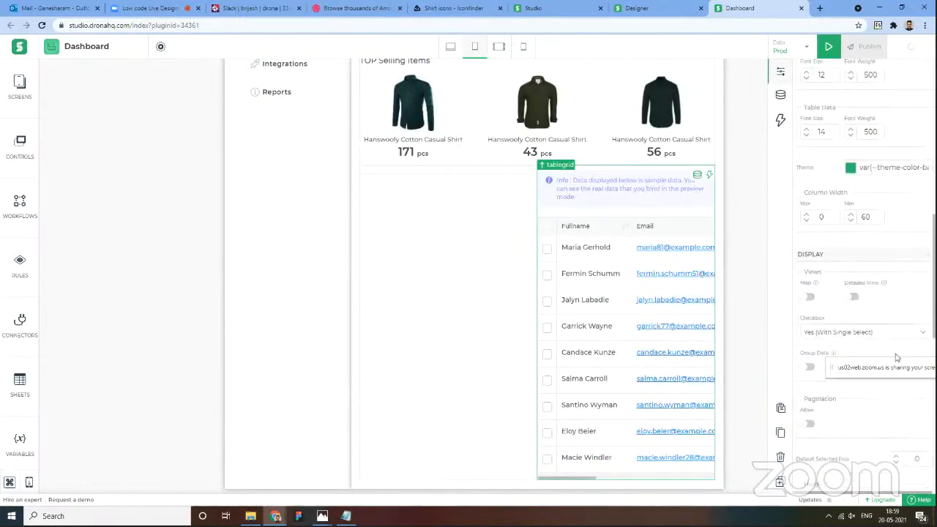
pyautogui.scroll(10, 896, 355)
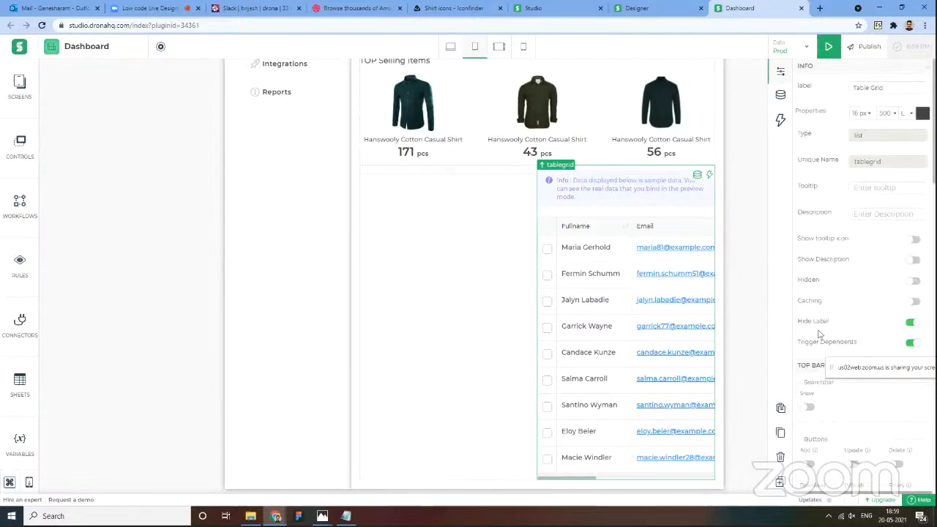
pyautogui.scroll(5, 471, 346)
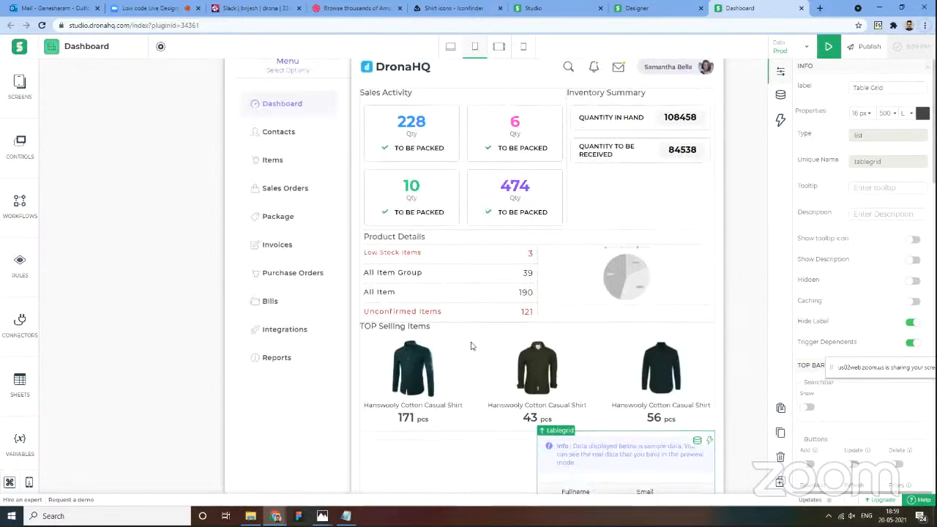
pyautogui.scroll(-4, 468, 315)
pyautogui.hotkey('alt', 'Tab')
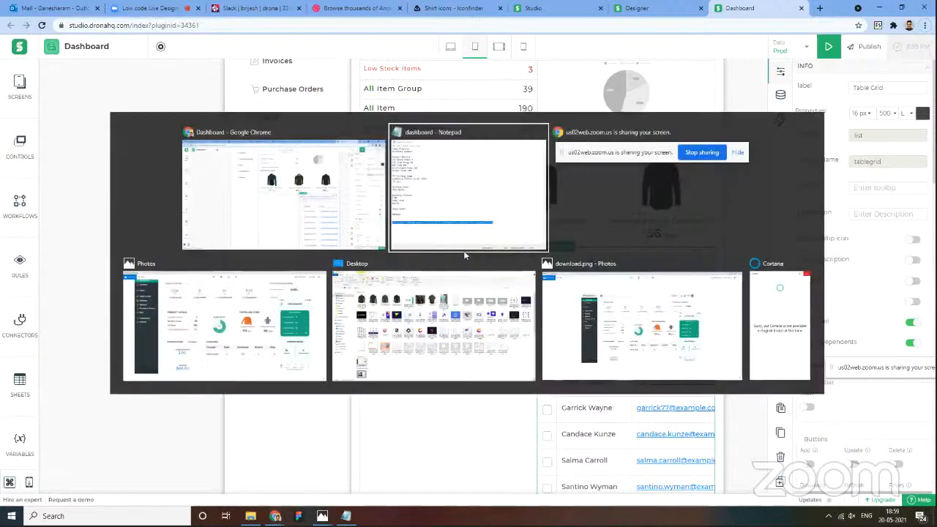
pyautogui.click(298, 325)
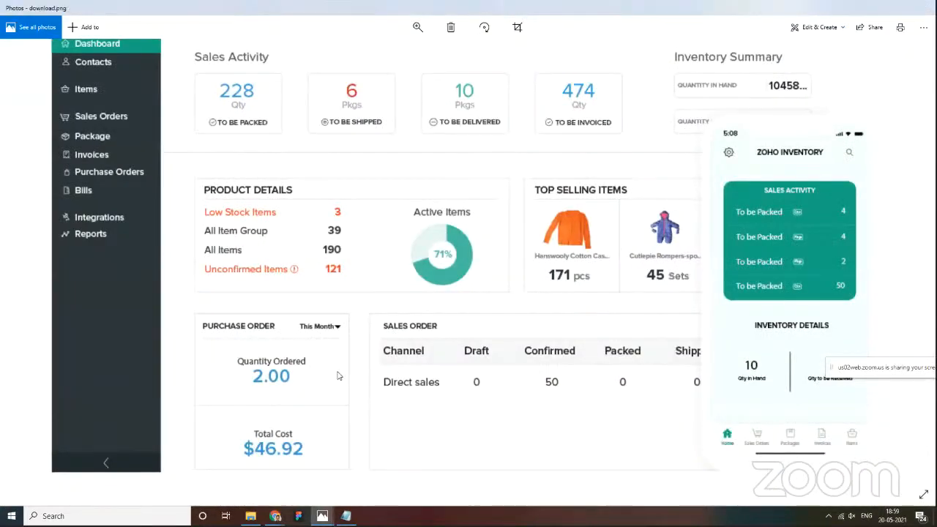
pyautogui.hotkey('alt', 'Tab')
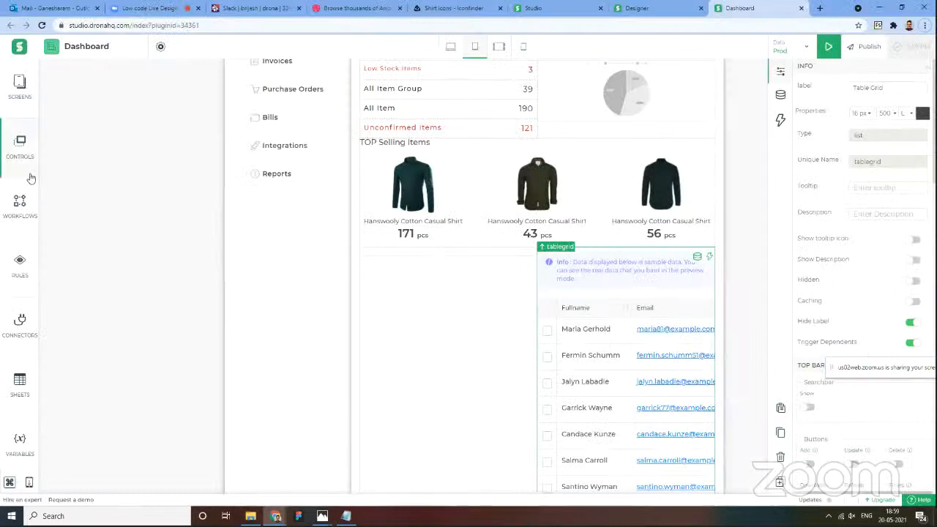
pyautogui.scroll(3, 658, 318)
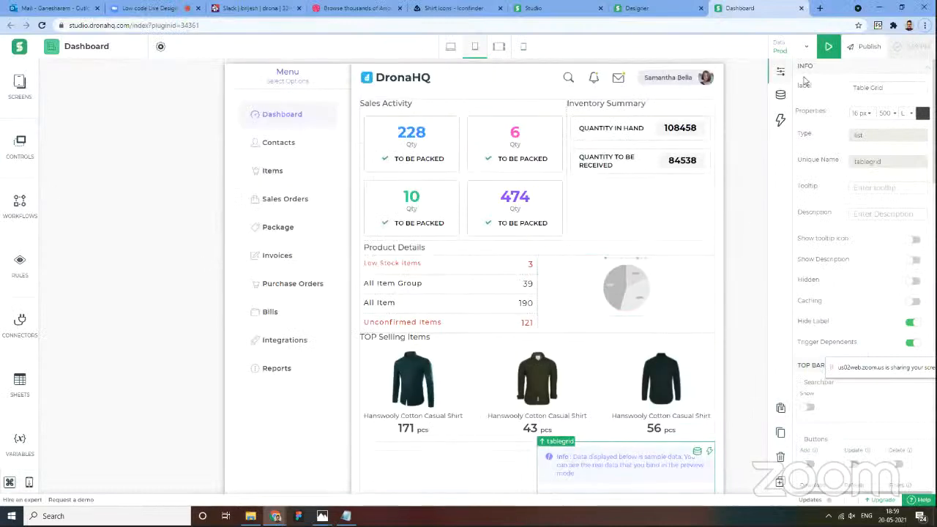
# Step: Preview the dashboard in the desktop layout, and switch the editing canvas to desktop before previewing the Table Grid again
pyautogui.click(829, 46)
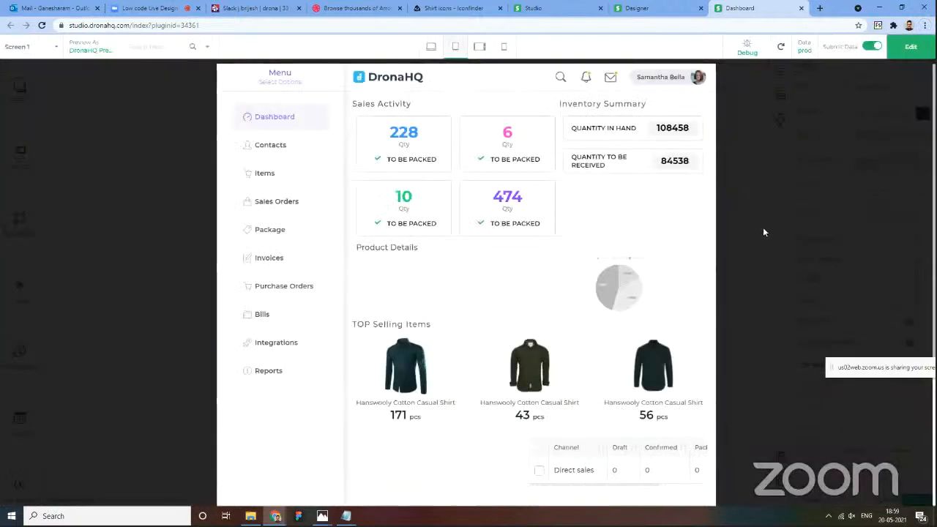
pyautogui.click(432, 47)
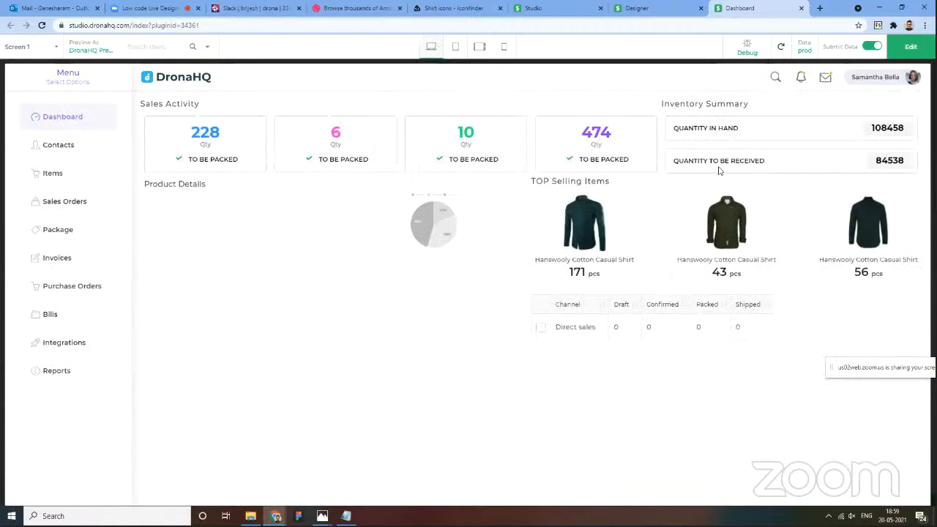
pyautogui.click(911, 47)
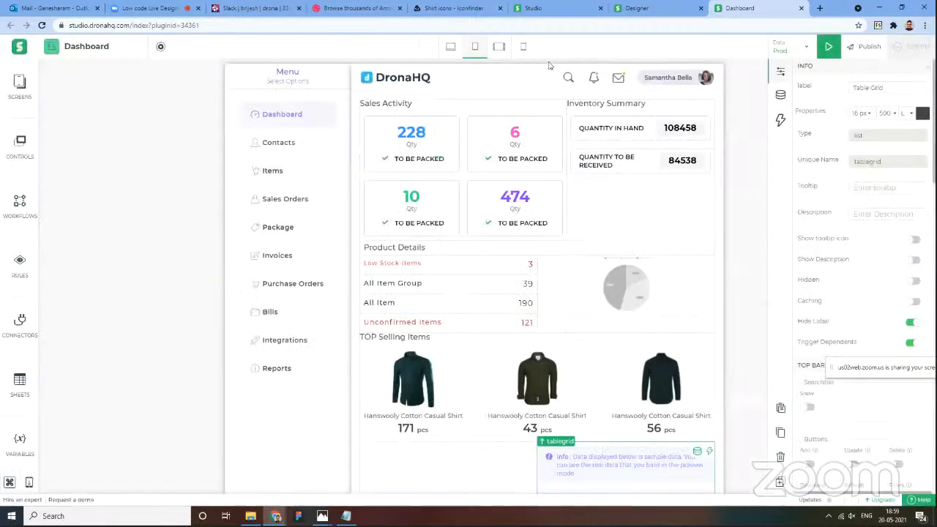
pyautogui.click(451, 47)
pyautogui.click(864, 46)
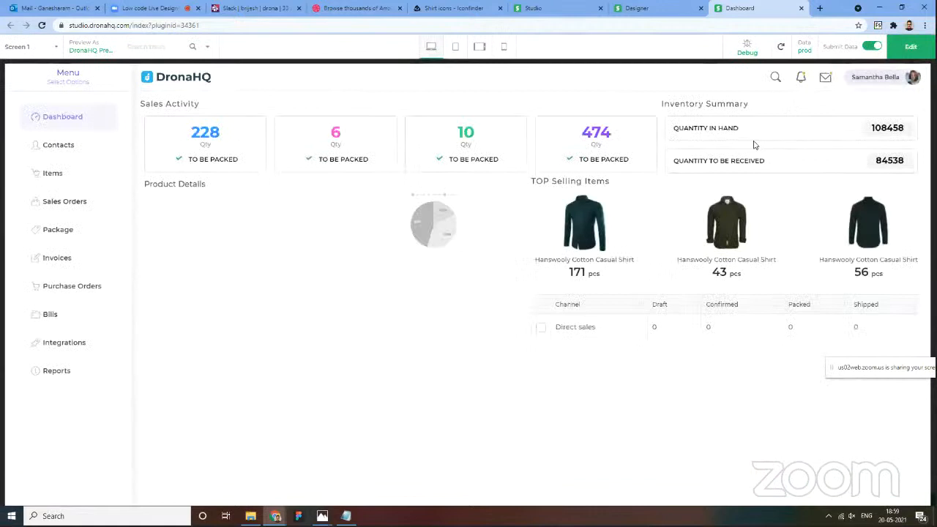
pyautogui.click(921, 50)
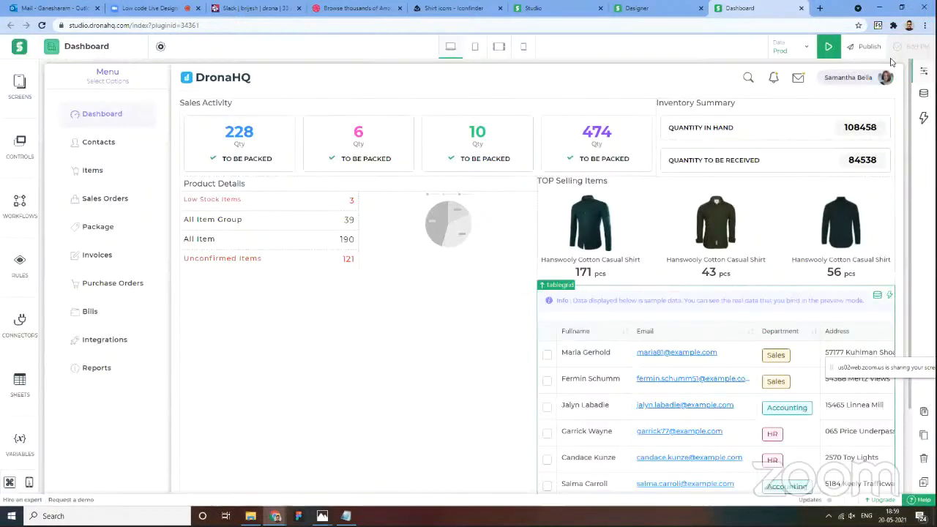
# Step: Set the top and bottom padding to 20 for the column that holds TOP Selling Items
pyautogui.click(614, 208)
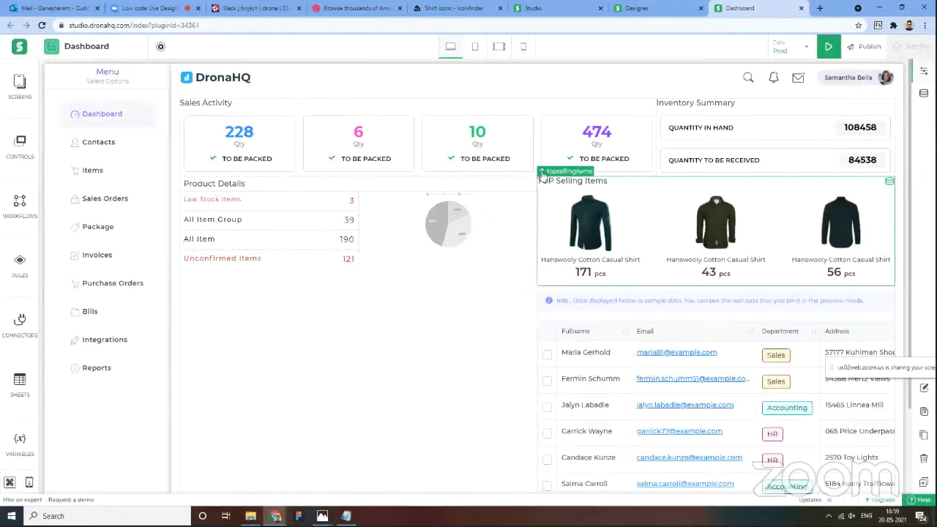
pyautogui.click(923, 73)
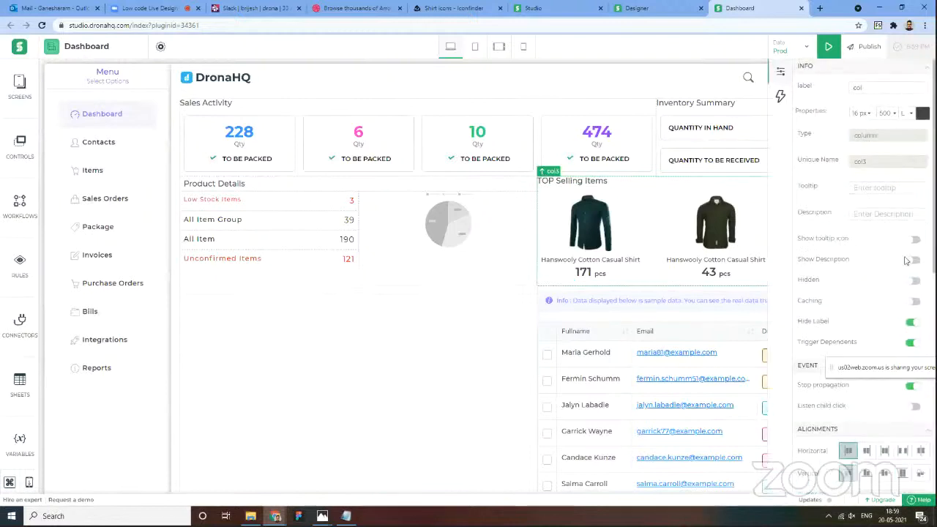
pyautogui.scroll(-3, 882, 307)
pyautogui.scroll(-2, 862, 337)
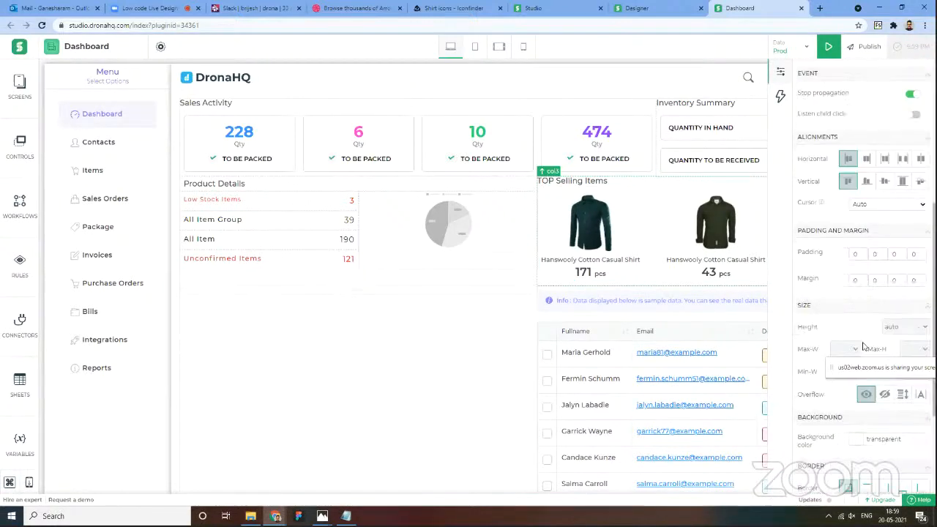
pyautogui.click(855, 254)
pyautogui.write('20')
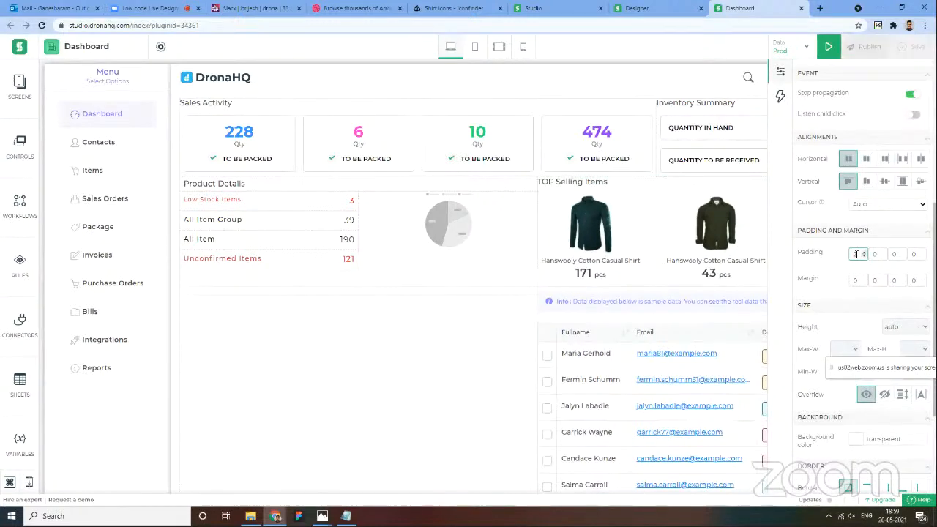
pyautogui.click(894, 254)
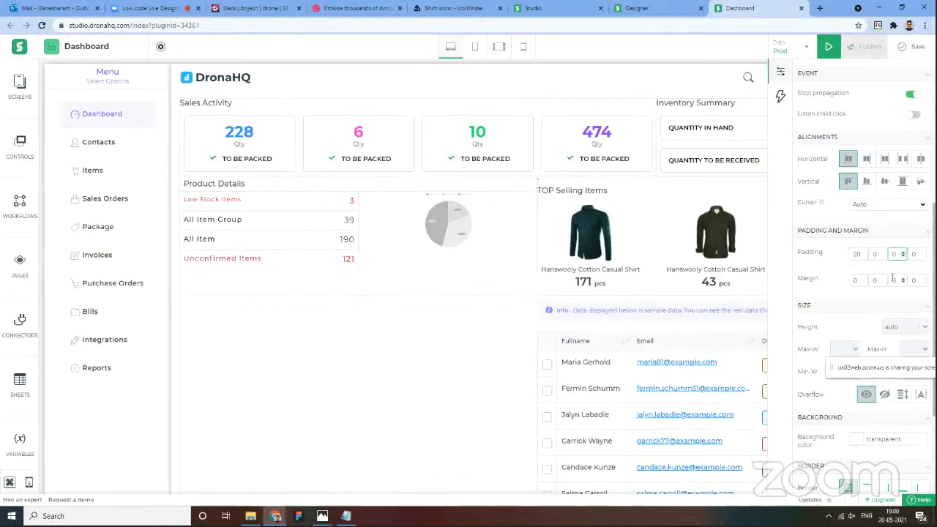
pyautogui.write('20')
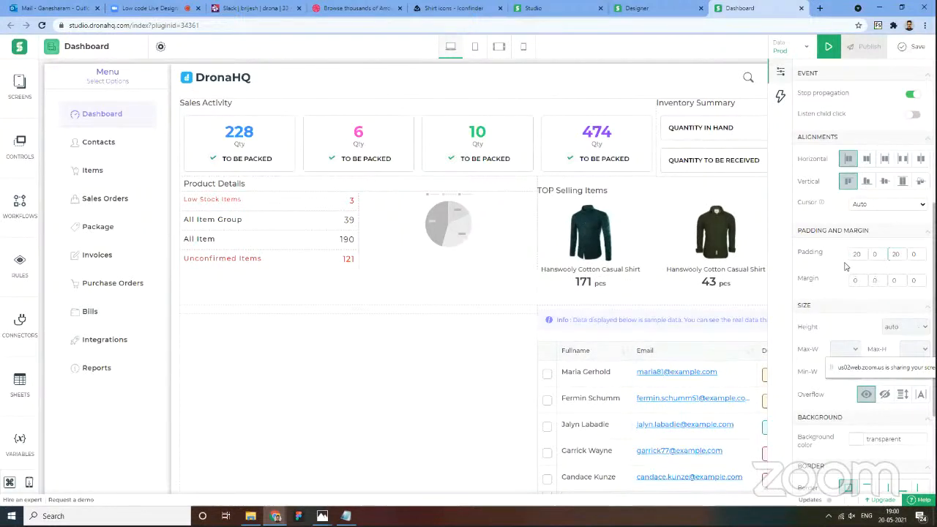
# Step: Set the top padding to 20 for the column that holds the Product Details heading
pyautogui.click(297, 183)
pyautogui.click(294, 180)
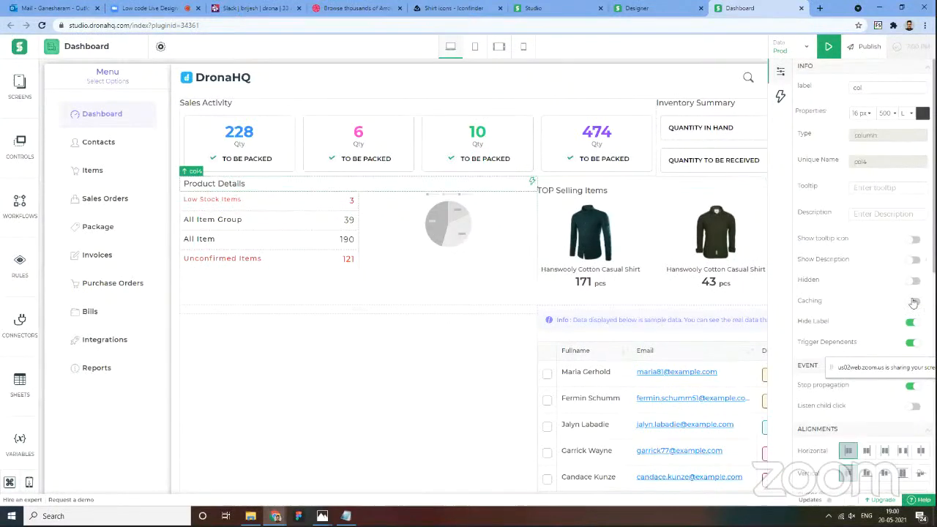
pyautogui.scroll(-5, 878, 325)
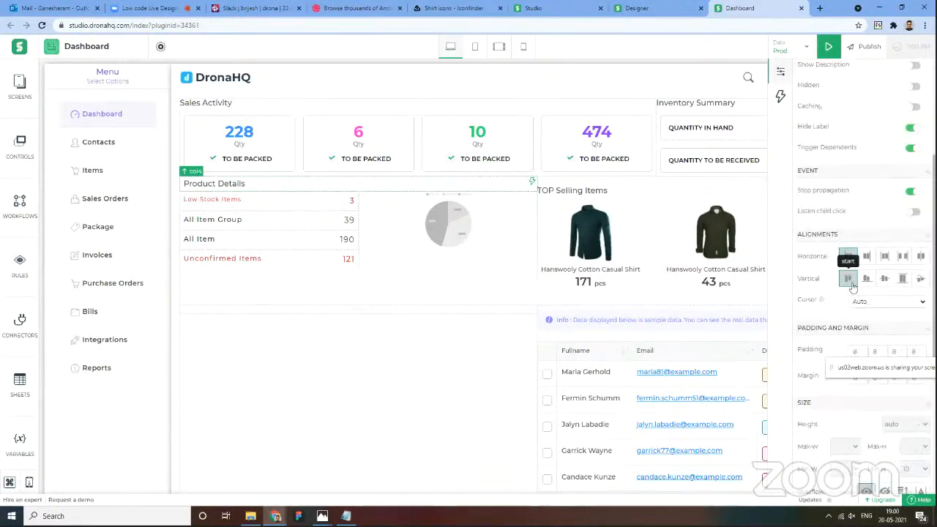
pyautogui.scroll(-3, 860, 344)
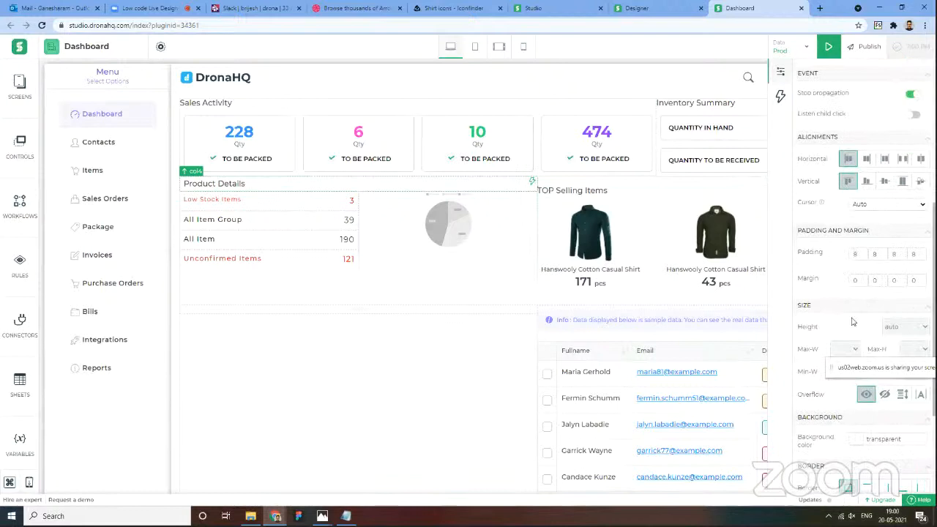
pyautogui.doubleClick(858, 254)
pyautogui.write('20')
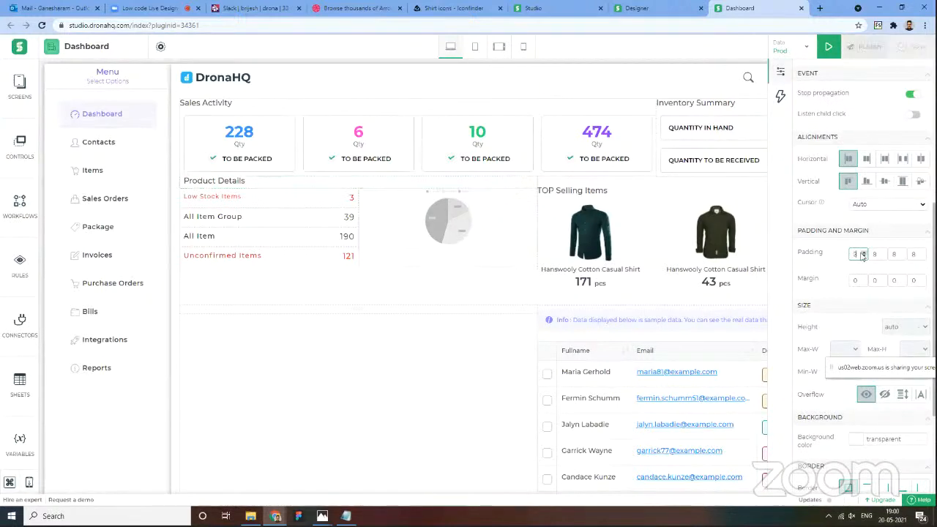
pyautogui.doubleClick(893, 254)
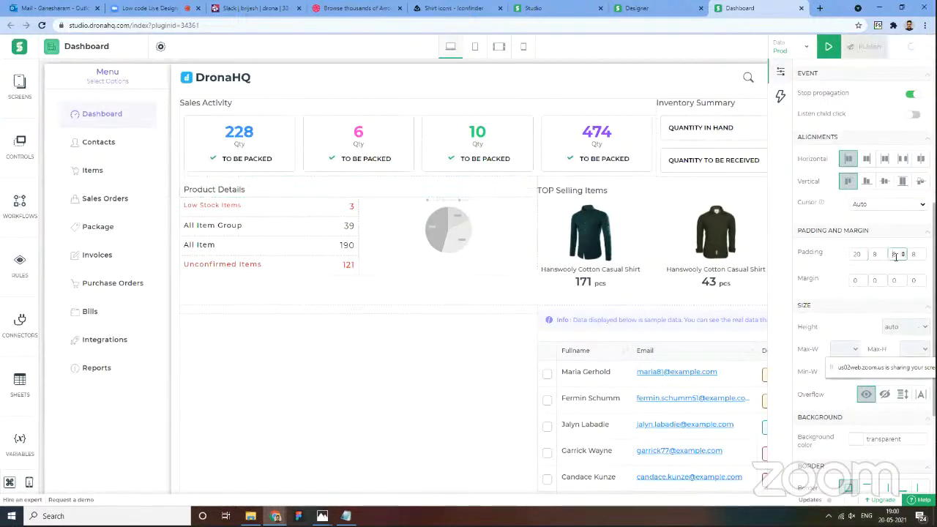
pyautogui.click(415, 416)
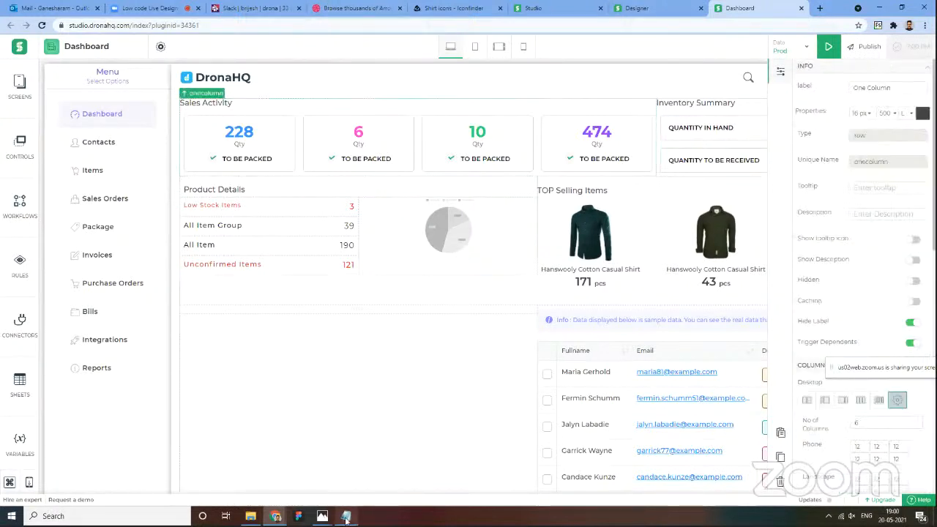